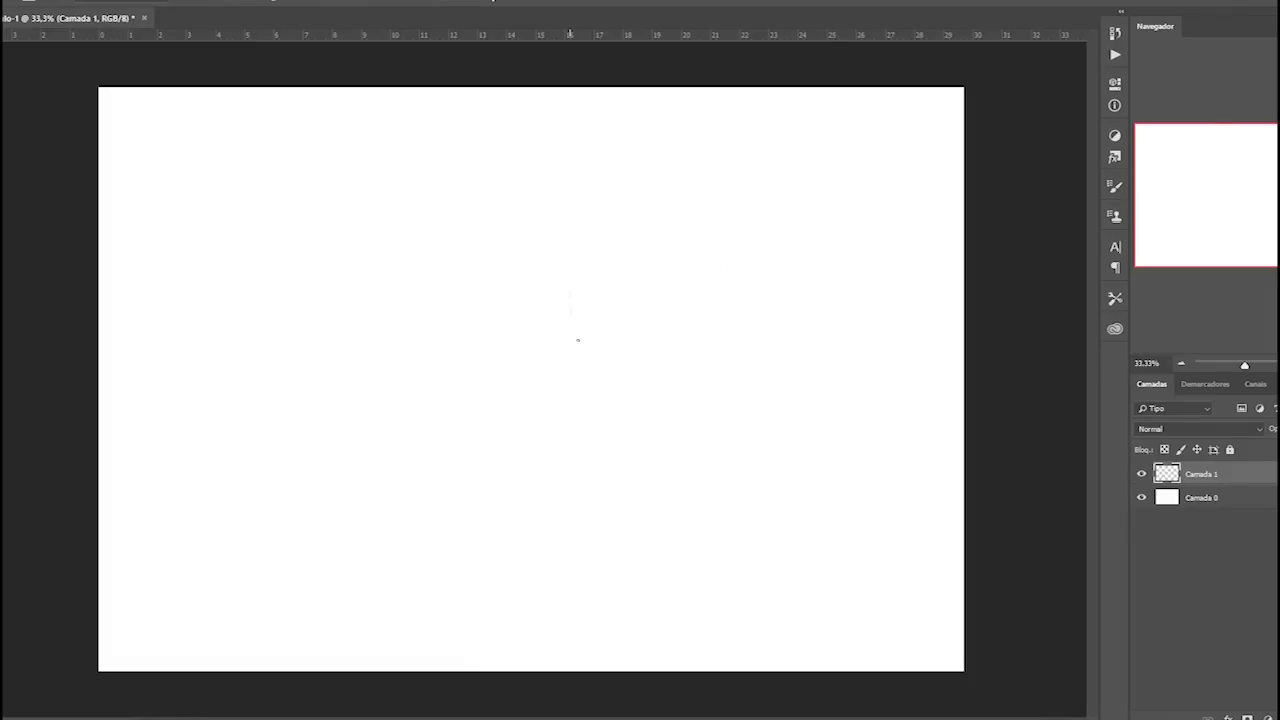
# Sketch the left jaw line and the neck strokes below the chin.
pyautogui.moveTo(577, 340)
pyautogui.mouseDown()
pyautogui.moveTo(637, 401)
pyautogui.moveTo(690, 358)
pyautogui.mouseUp()
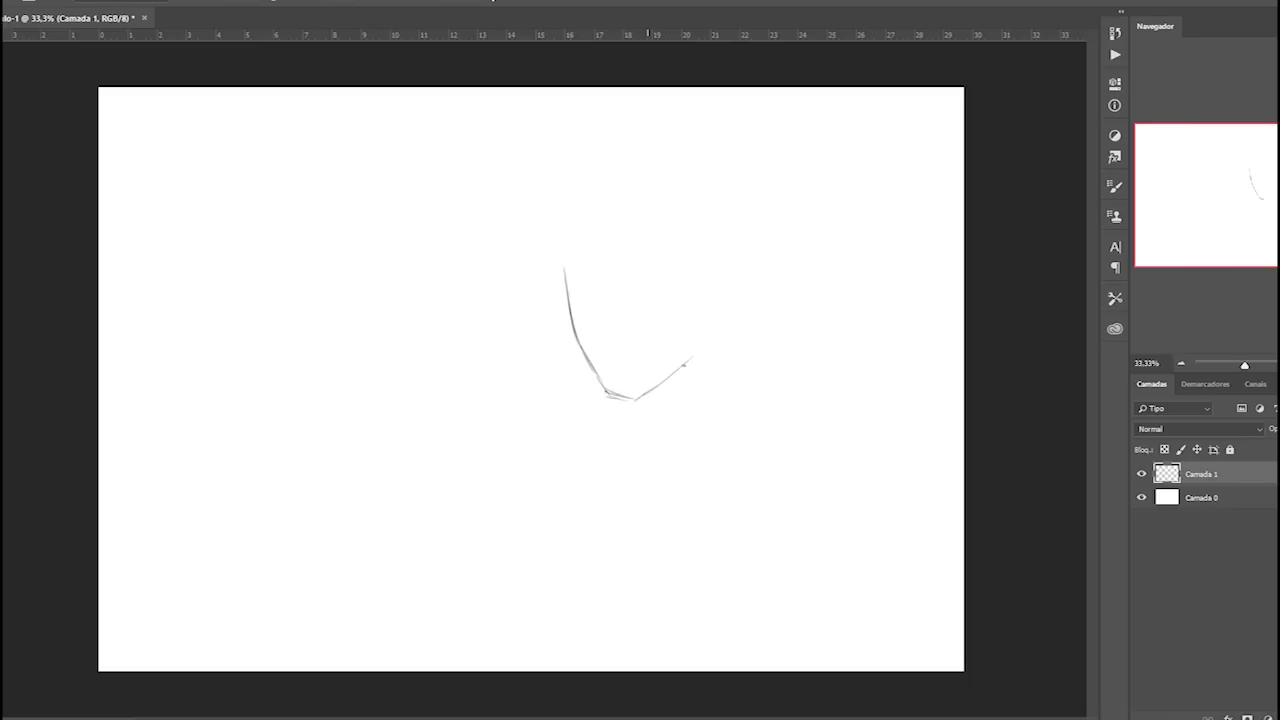
pyautogui.moveTo(700, 303); pyautogui.dragTo(697, 358)
pyautogui.moveTo(644, 397); pyautogui.dragTo(649, 434)
pyautogui.moveTo(710, 324)
pyautogui.mouseDown()
pyautogui.moveTo(733, 415)
pyautogui.moveTo(813, 482)
pyautogui.mouseUp()
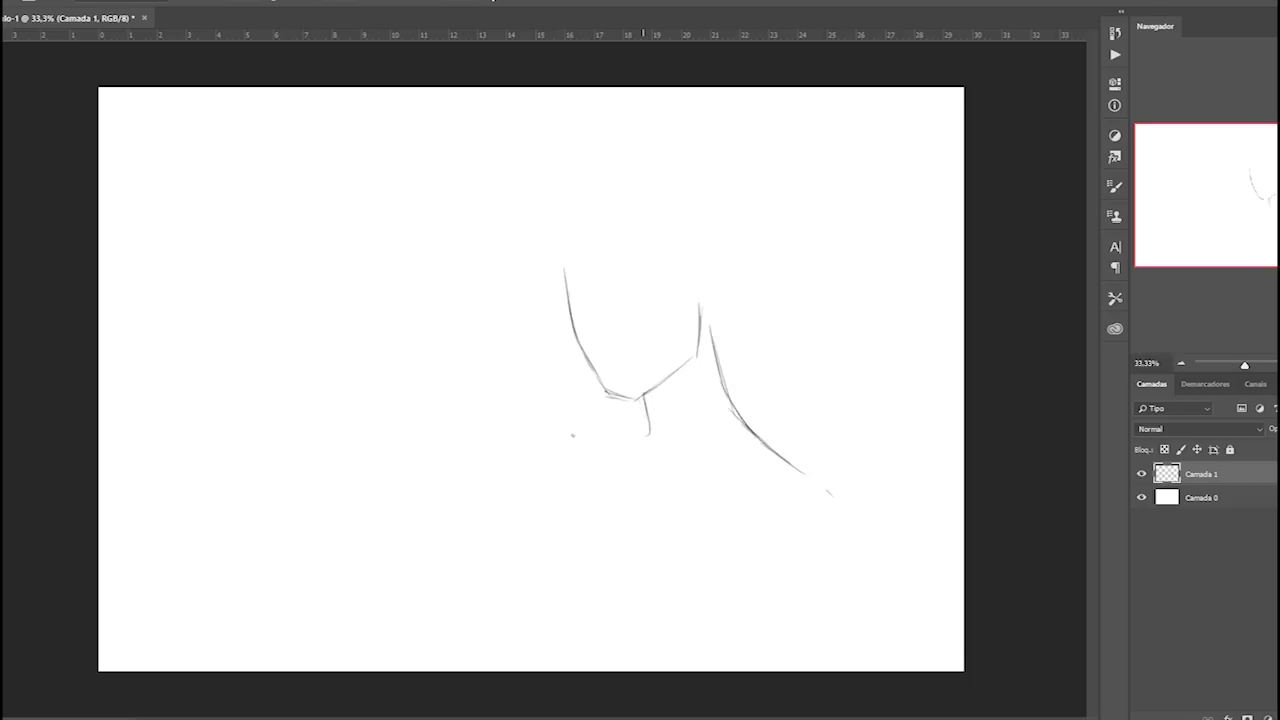
# Draw both shoulders, the collar line and the upper arms.
pyautogui.moveTo(573, 435)
pyautogui.mouseDown()
pyautogui.moveTo(644, 414)
pyautogui.moveTo(559, 478)
pyautogui.moveTo(563, 535)
pyautogui.mouseUp()
pyautogui.moveTo(732, 416)
pyautogui.mouseDown()
pyautogui.moveTo(832, 472)
pyautogui.moveTo(866, 562)
pyautogui.mouseUp()
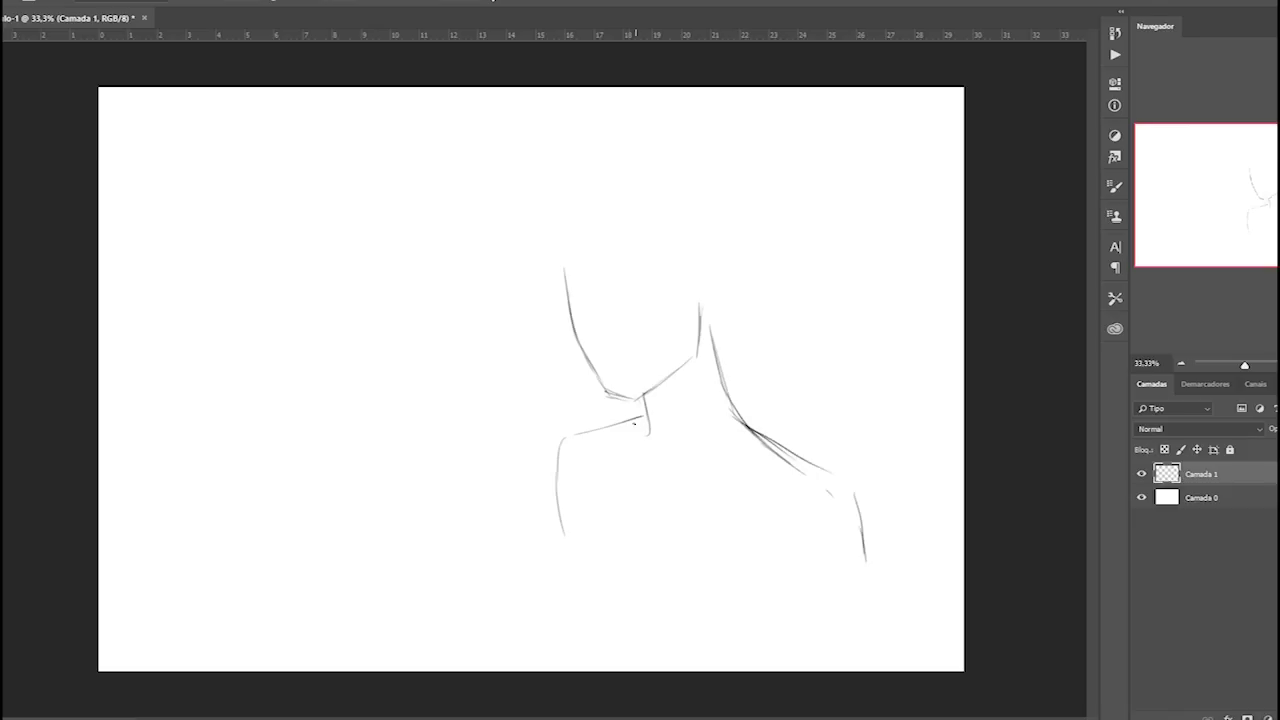
pyautogui.moveTo(633, 424)
pyautogui.mouseDown()
pyautogui.moveTo(576, 440)
pyautogui.moveTo(570, 498)
pyautogui.mouseUp()
pyautogui.moveTo(582, 438); pyautogui.dragTo(568, 496)
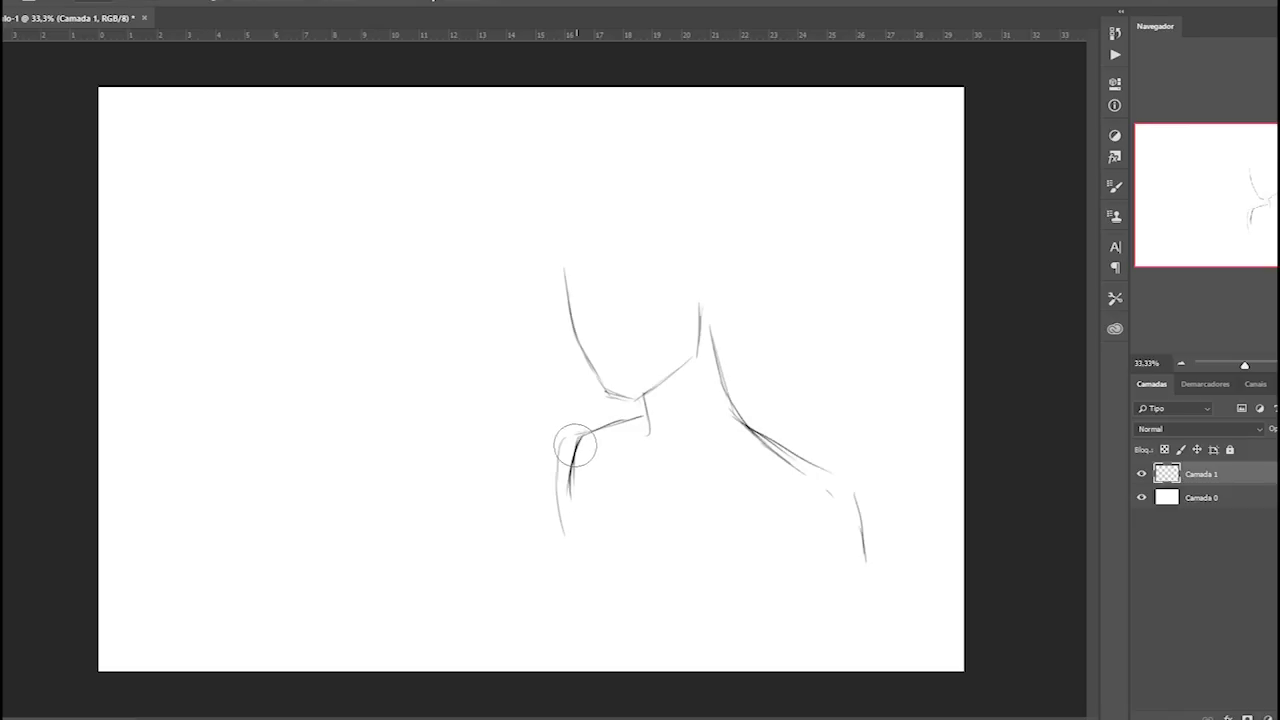
# Switch to a different brush preset and erase the left upper arm and shoulder strokes.
pyautogui.rightClick(552, 420)
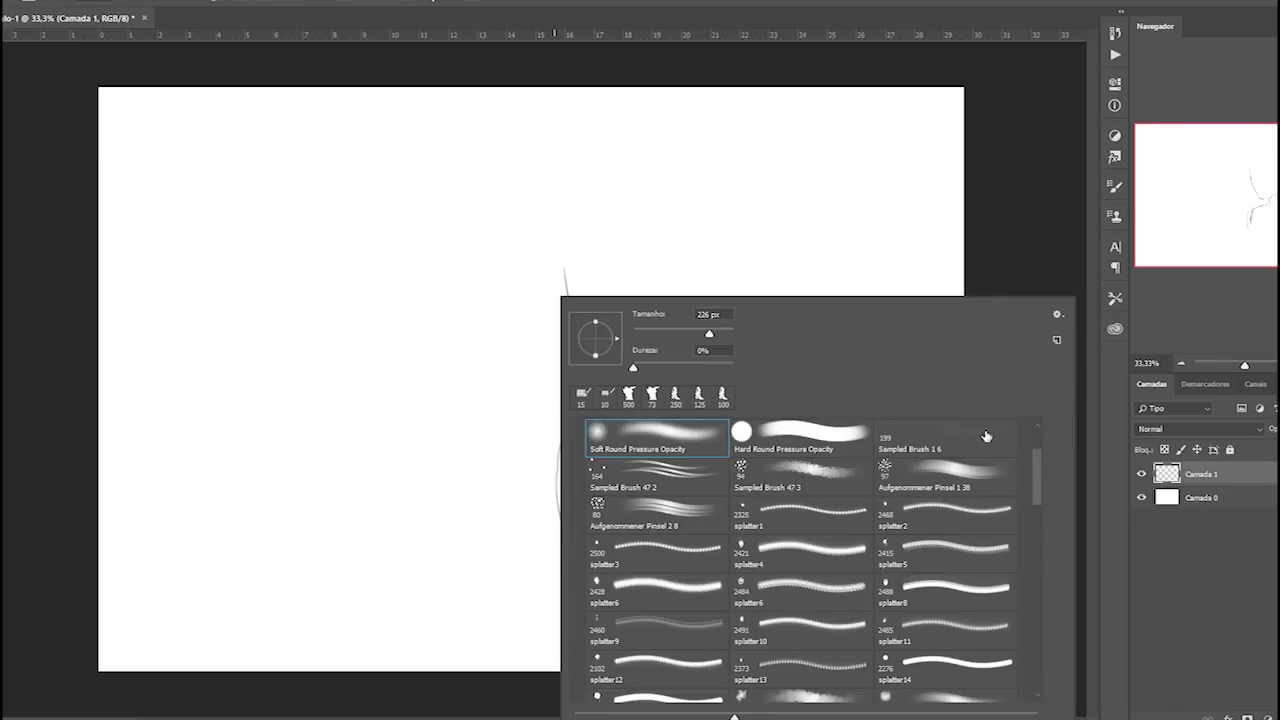
pyautogui.moveTo(1037, 451); pyautogui.dragTo(1039, 420)
pyautogui.doubleClick(813, 452)
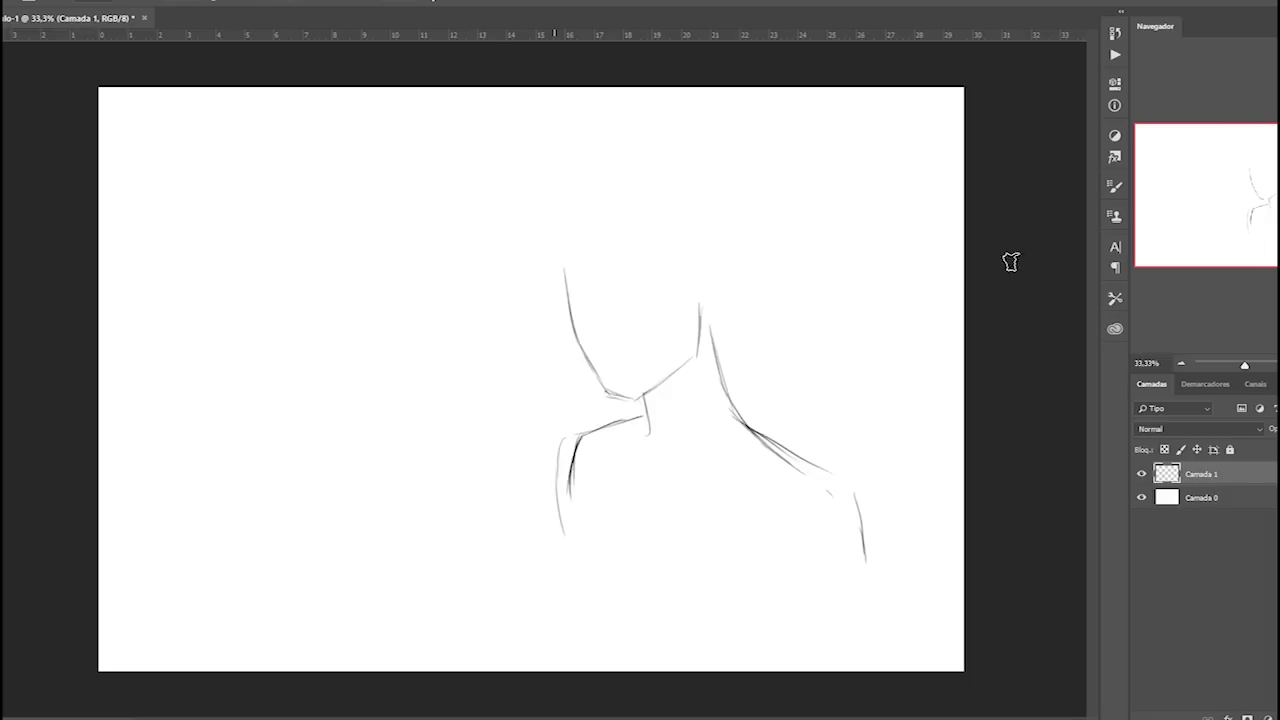
pyautogui.moveTo(562, 445); pyautogui.dragTo(557, 534)
pyautogui.moveTo(568, 440)
pyautogui.mouseDown()
pyautogui.moveTo(611, 420)
pyautogui.moveTo(565, 546)
pyautogui.mouseUp()
# Rework the left arm, collar and jaw lines, trimming doubled strokes.
pyautogui.moveTo(620, 418)
pyautogui.mouseDown()
pyautogui.moveTo(581, 483)
pyautogui.moveTo(636, 449)
pyautogui.moveTo(648, 418)
pyautogui.moveTo(566, 530)
pyautogui.mouseUp()
pyautogui.moveTo(578, 440); pyautogui.dragTo(571, 471)
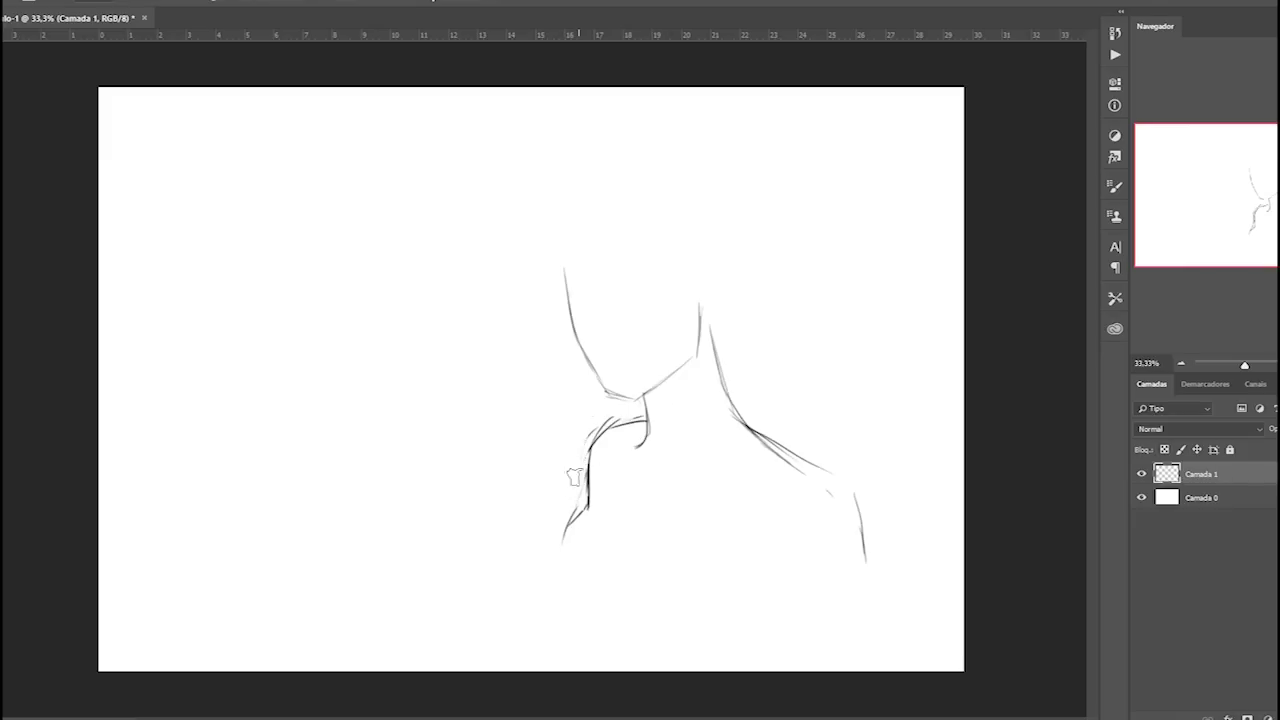
pyautogui.moveTo(560, 550); pyautogui.dragTo(572, 556)
pyautogui.moveTo(650, 402); pyautogui.dragTo(643, 410)
pyautogui.moveTo(566, 268); pyautogui.dragTo(580, 346)
pyautogui.moveTo(632, 399)
pyautogui.mouseDown()
pyautogui.moveTo(694, 359)
pyautogui.moveTo(617, 402)
pyautogui.mouseUp()
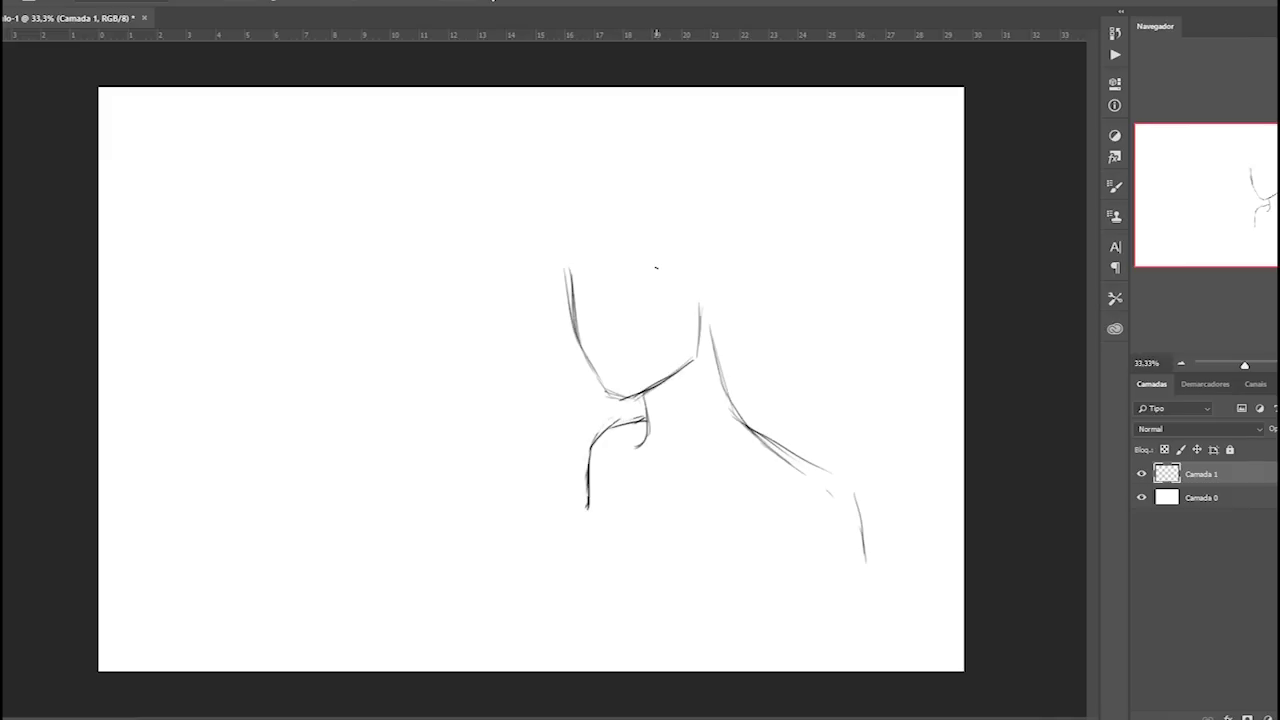
# Erase the left jaw, chin, right neck and remaining sketch lines.
pyautogui.moveTo(572, 272); pyautogui.dragTo(592, 380)
pyautogui.moveTo(584, 336); pyautogui.dragTo(566, 280)
pyautogui.moveTo(612, 392)
pyautogui.mouseDown()
pyautogui.moveTo(694, 324)
pyautogui.moveTo(737, 432)
pyautogui.moveTo(831, 491)
pyautogui.moveTo(870, 545)
pyautogui.moveTo(860, 510)
pyautogui.mouseUp()
pyautogui.moveTo(643, 444)
pyautogui.mouseDown()
pyautogui.moveTo(651, 417)
pyautogui.moveTo(609, 423)
pyautogui.moveTo(589, 510)
pyautogui.mouseUp()
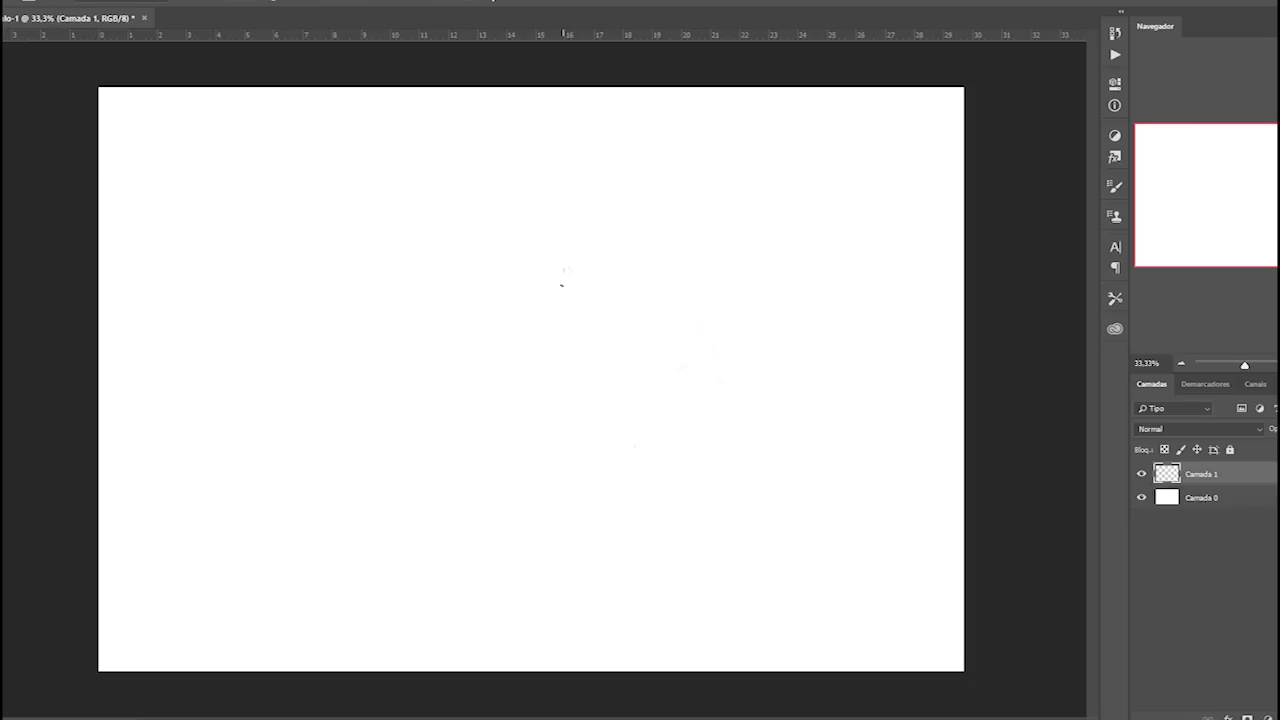
# Draw a new jaw and right neck-to-shoulder line, undoing the stray stroke below the chin.
pyautogui.moveTo(555, 250)
pyautogui.mouseDown()
pyautogui.moveTo(589, 343)
pyautogui.moveTo(634, 381)
pyautogui.moveTo(658, 377)
pyautogui.moveTo(714, 322)
pyautogui.mouseUp()
pyautogui.moveTo(713, 242); pyautogui.dragTo(711, 308)
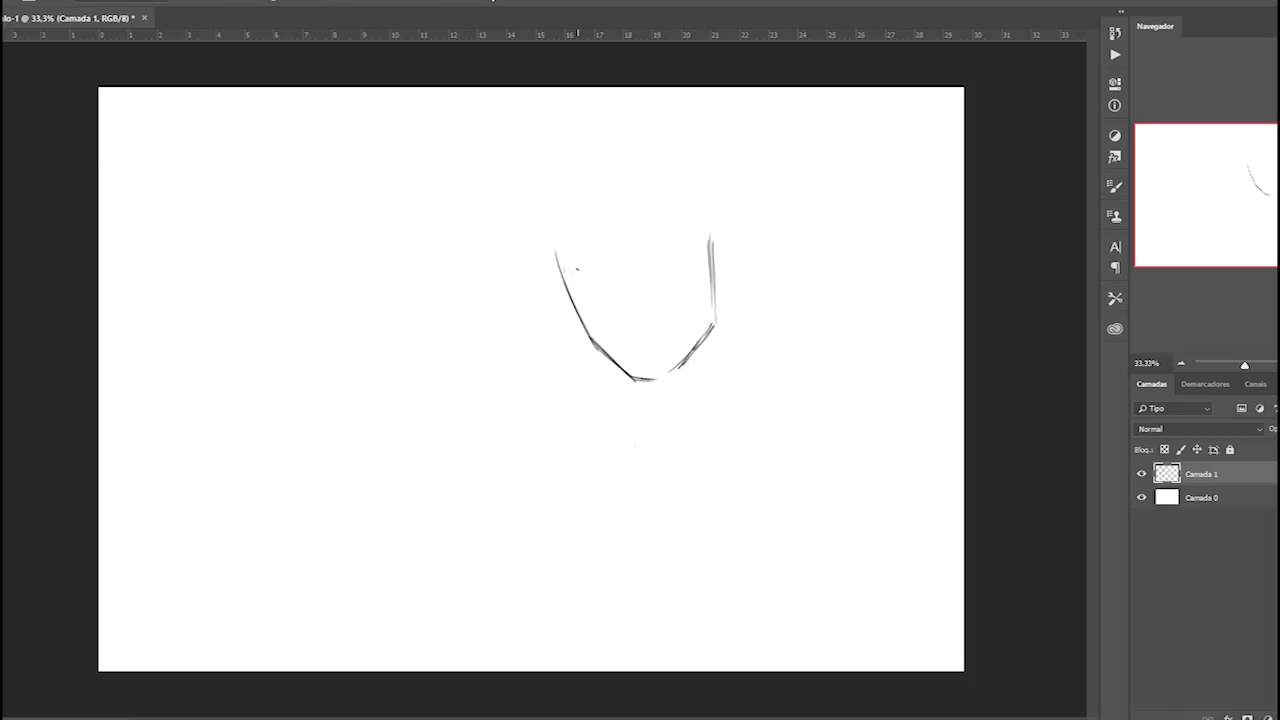
pyautogui.moveTo(557, 250); pyautogui.dragTo(589, 330)
pyautogui.moveTo(717, 312)
pyautogui.mouseDown()
pyautogui.moveTo(748, 380)
pyautogui.moveTo(815, 436)
pyautogui.mouseUp()
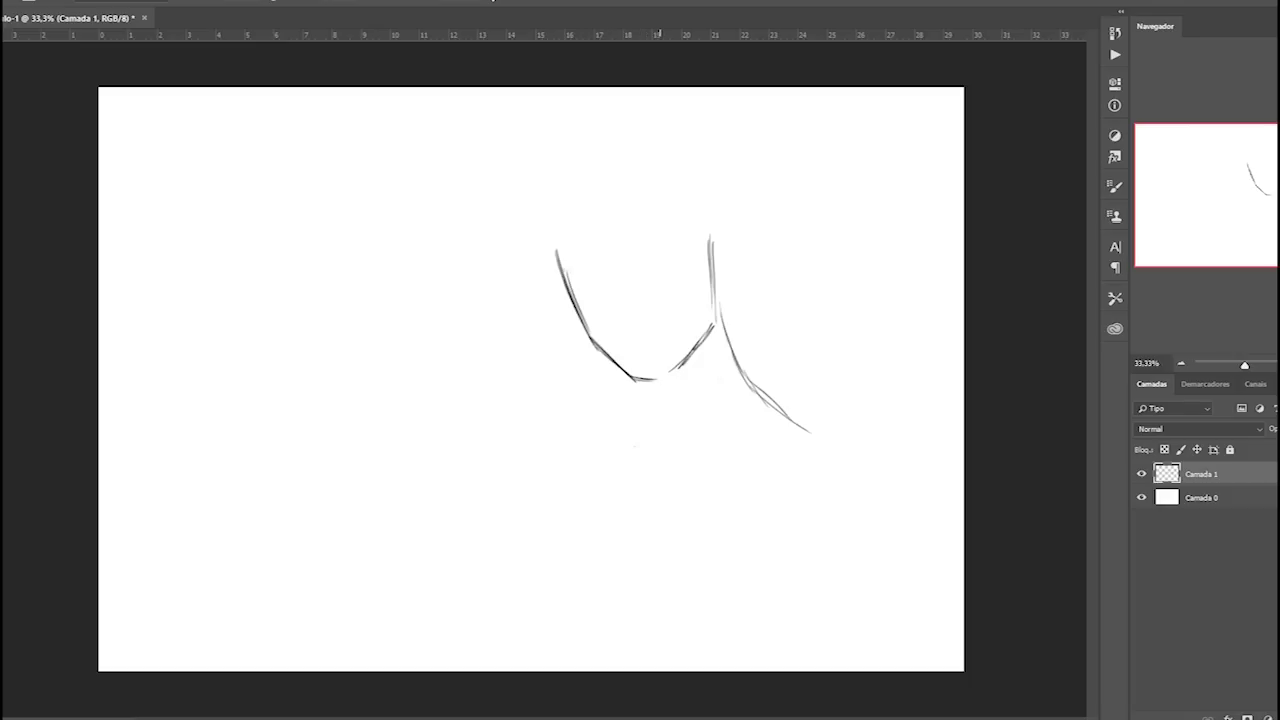
pyautogui.moveTo(660, 382); pyautogui.dragTo(708, 338)
pyautogui.moveTo(656, 384); pyautogui.dragTo(609, 453)
pyautogui.hotkey('ctrl', 'alt', 'z')
pyautogui.hotkey('ctrl', 'alt', 'z')
# Reinforce the right shoulder and draw the collar line and neckline curve across the chest.
pyautogui.moveTo(720, 298)
pyautogui.mouseDown()
pyautogui.moveTo(760, 386)
pyautogui.moveTo(822, 440)
pyautogui.mouseUp()
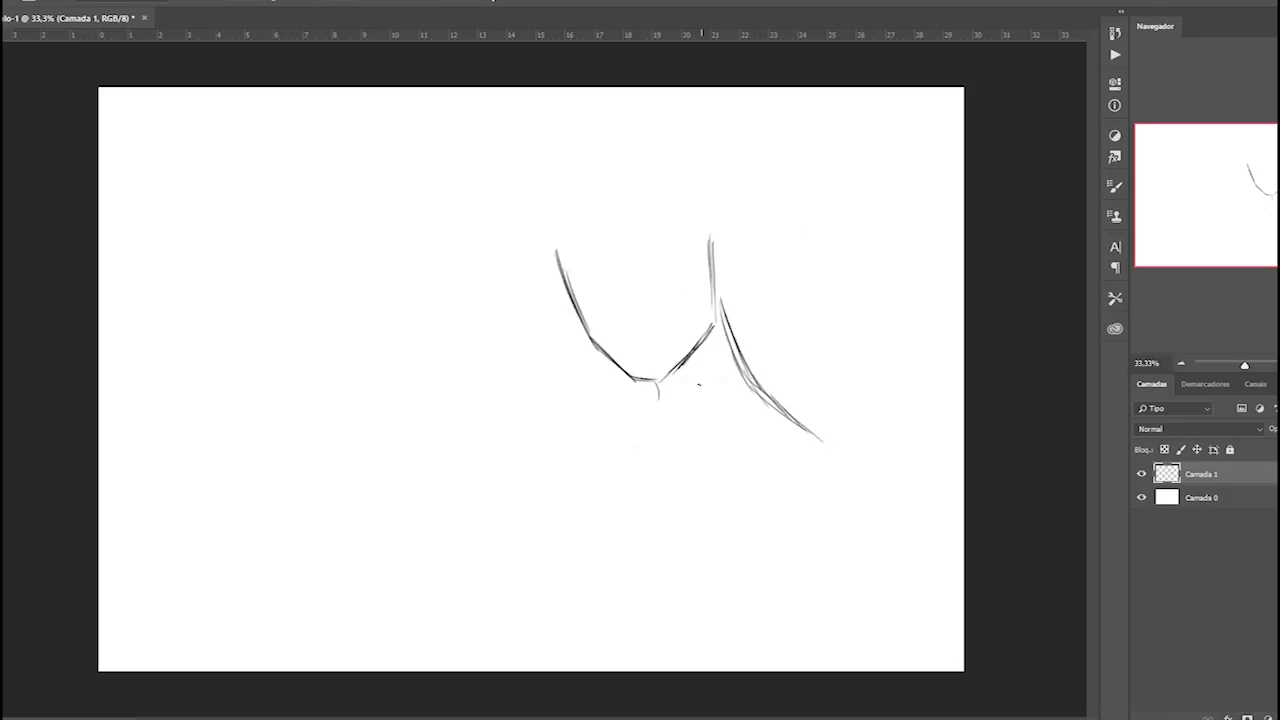
pyautogui.moveTo(728, 340)
pyautogui.mouseDown()
pyautogui.moveTo(662, 384)
pyautogui.moveTo(663, 418)
pyautogui.moveTo(710, 360)
pyautogui.mouseUp()
pyautogui.moveTo(734, 328); pyautogui.dragTo(760, 388)
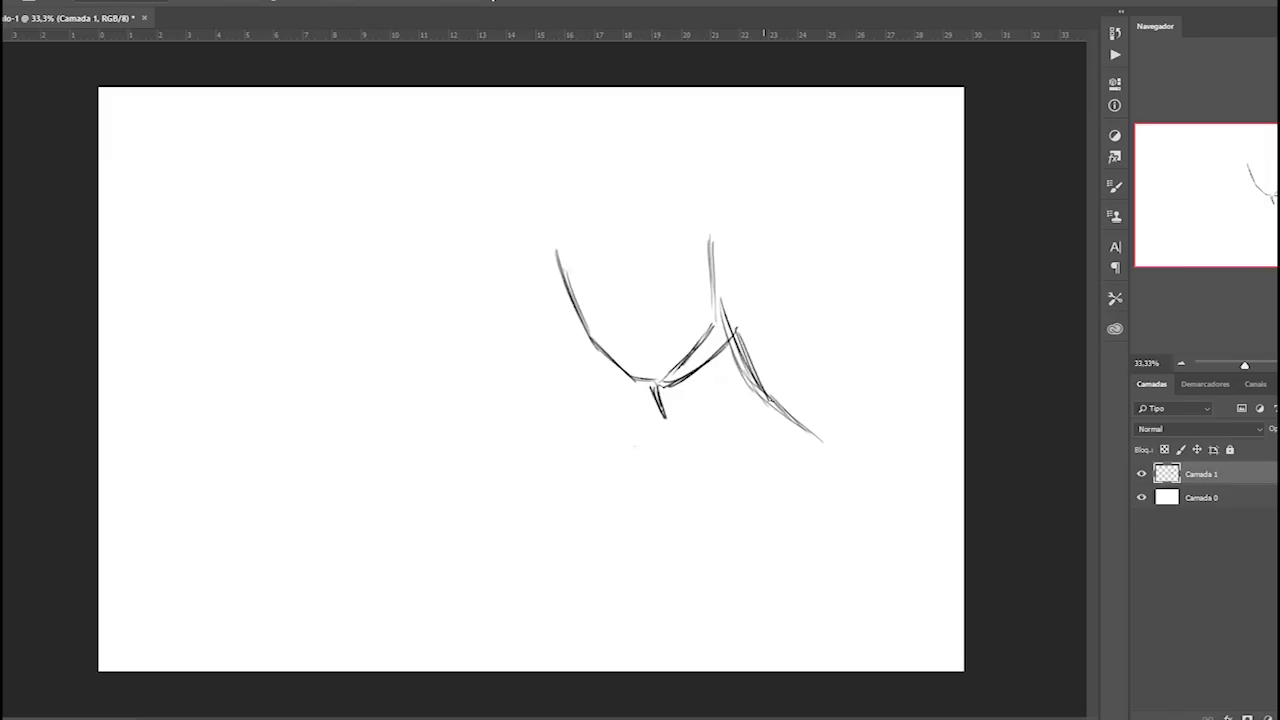
pyautogui.moveTo(740, 334)
pyautogui.mouseDown()
pyautogui.moveTo(775, 404)
pyautogui.moveTo(666, 390)
pyautogui.moveTo(671, 432)
pyautogui.moveTo(608, 474)
pyautogui.mouseUp()
pyautogui.moveTo(664, 414)
pyautogui.mouseDown()
pyautogui.moveTo(606, 458)
pyautogui.moveTo(586, 512)
pyautogui.moveTo(706, 528)
pyautogui.mouseUp()
pyautogui.moveTo(630, 514); pyautogui.dragTo(754, 546)
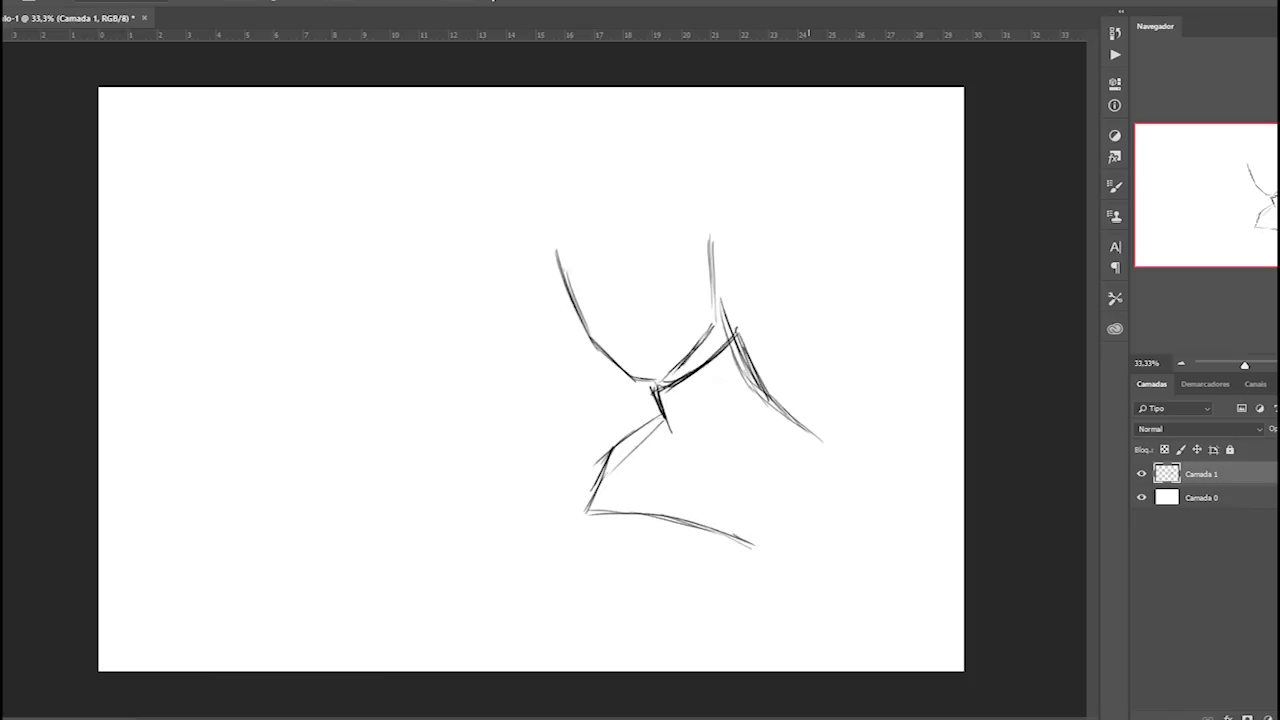
# Sketch the puffed sleeve on the right shoulder and the chest contour below the neckline.
pyautogui.moveTo(826, 442)
pyautogui.mouseDown()
pyautogui.moveTo(880, 480)
pyautogui.moveTo(902, 522)
pyautogui.moveTo(896, 574)
pyautogui.moveTo(804, 579)
pyautogui.moveTo(818, 588)
pyautogui.mouseUp()
pyautogui.moveTo(746, 544)
pyautogui.mouseDown()
pyautogui.moveTo(812, 588)
pyautogui.moveTo(808, 578)
pyautogui.mouseUp()
pyautogui.moveTo(805, 516); pyautogui.dragTo(804, 586)
pyautogui.moveTo(796, 542)
pyautogui.mouseDown()
pyautogui.moveTo(810, 590)
pyautogui.moveTo(794, 562)
pyautogui.mouseUp()
pyautogui.moveTo(826, 450); pyautogui.dragTo(810, 494)
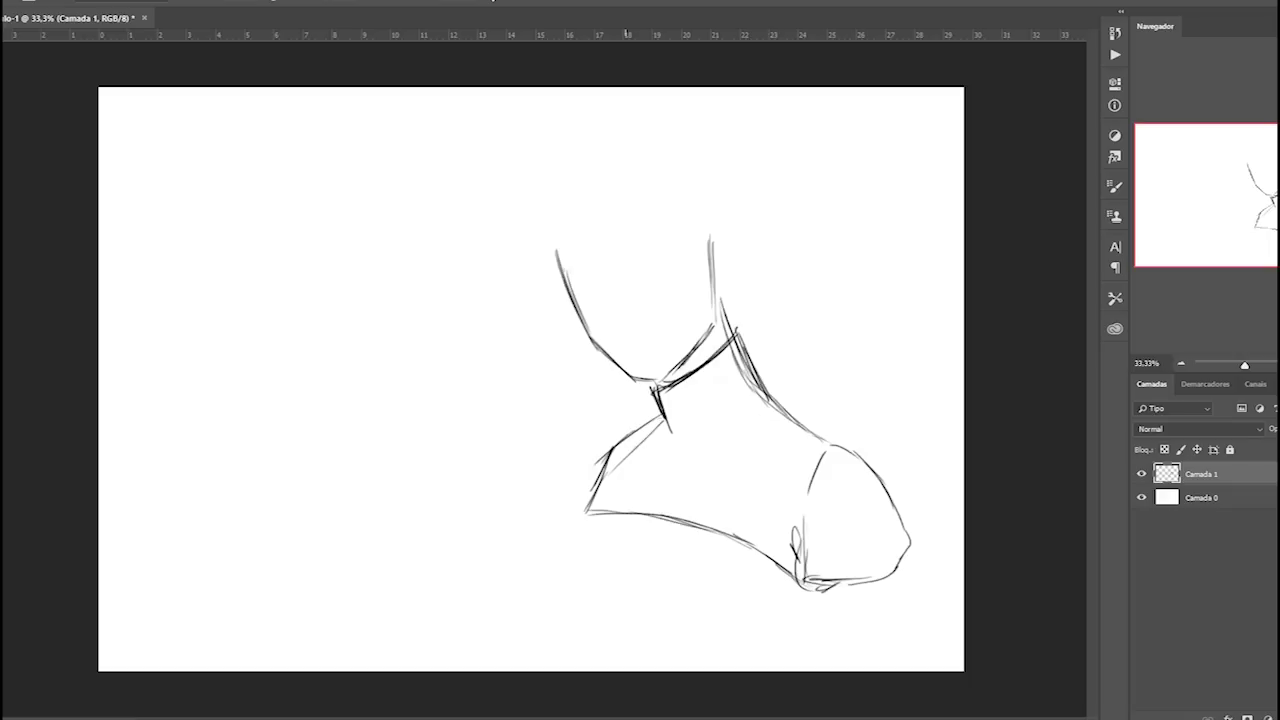
pyautogui.moveTo(656, 418)
pyautogui.mouseDown()
pyautogui.moveTo(604, 456)
pyautogui.moveTo(586, 502)
pyautogui.moveTo(660, 550)
pyautogui.moveTo(746, 532)
pyautogui.mouseUp()
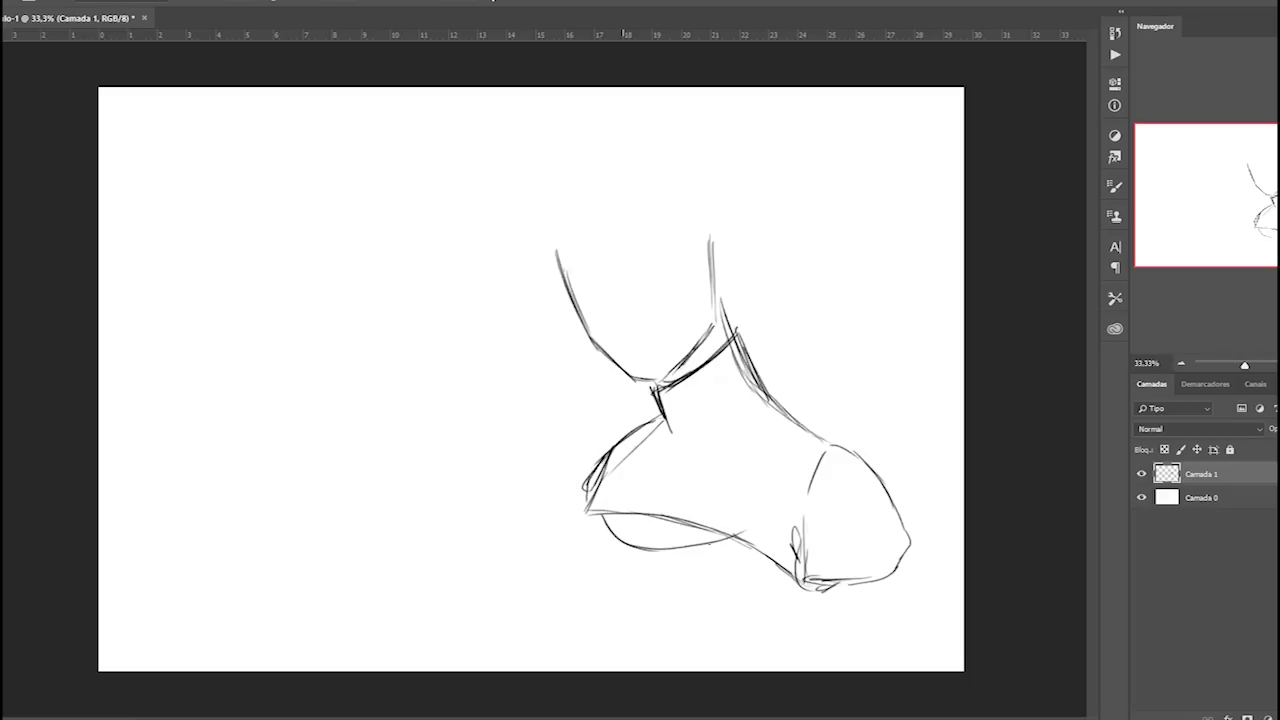
pyautogui.moveTo(676, 554); pyautogui.dragTo(732, 538)
# Draw the bust's left side and lower curve and the right arm's edges.
pyautogui.moveTo(586, 515); pyautogui.dragTo(589, 664)
pyautogui.moveTo(584, 612); pyautogui.dragTo(590, 668)
pyautogui.moveTo(590, 620)
pyautogui.mouseDown()
pyautogui.moveTo(740, 650)
pyautogui.moveTo(786, 631)
pyautogui.mouseUp()
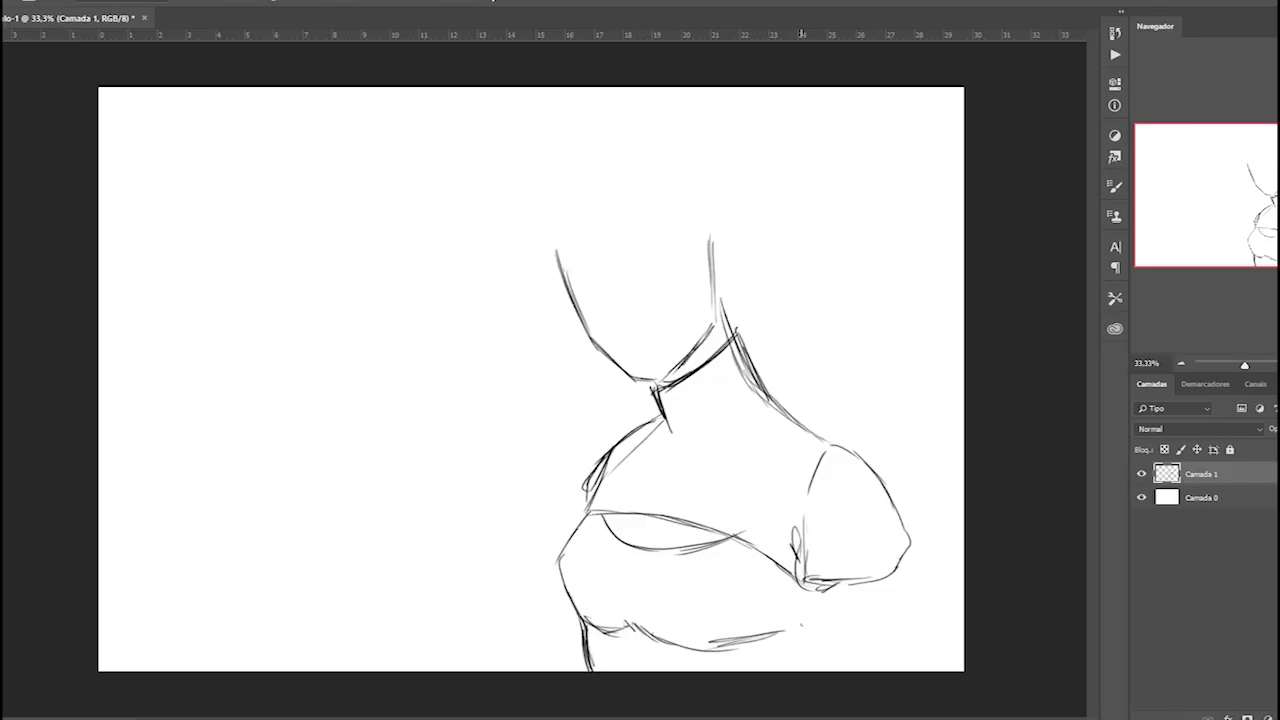
pyautogui.moveTo(818, 590); pyautogui.dragTo(840, 670)
pyautogui.moveTo(908, 560)
pyautogui.mouseDown()
pyautogui.moveTo(912, 672)
pyautogui.moveTo(910, 560)
pyautogui.mouseUp()
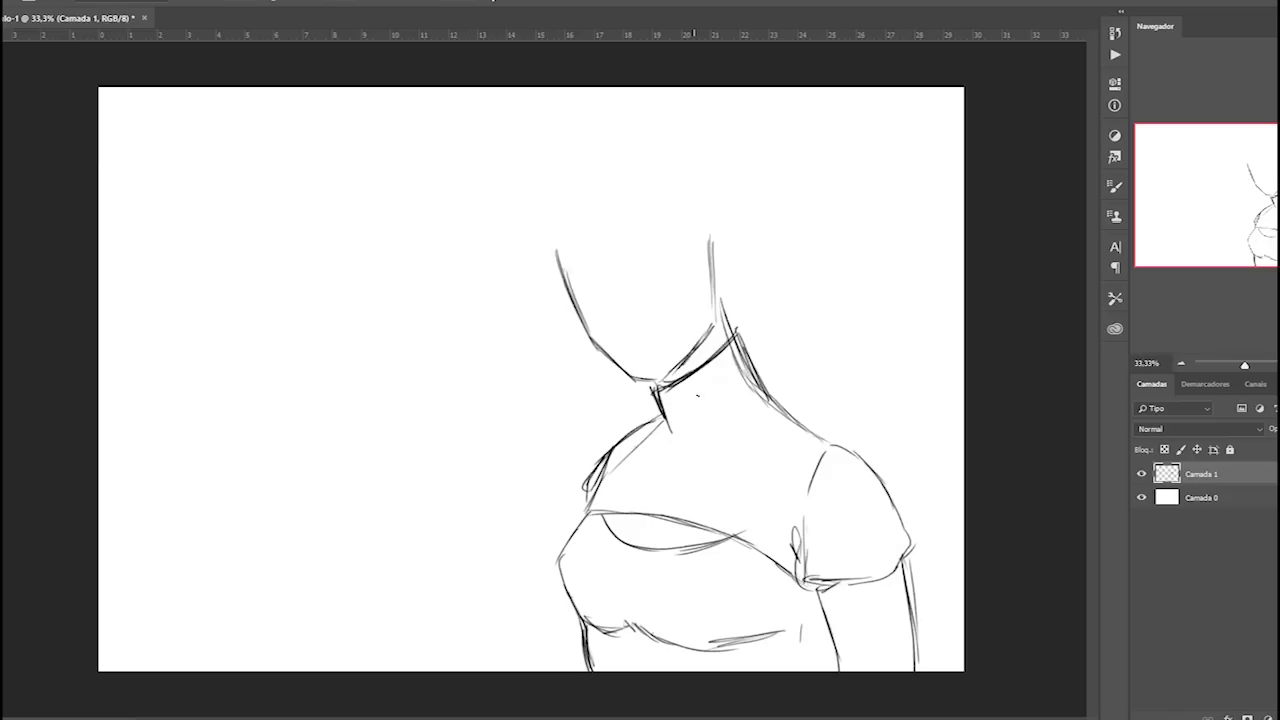
# Darken the neck and shoulder lines and outline the top of the head.
pyautogui.moveTo(658, 400)
pyautogui.mouseDown()
pyautogui.moveTo(670, 428)
pyautogui.moveTo(714, 328)
pyautogui.mouseUp()
pyautogui.moveTo(660, 412); pyautogui.dragTo(620, 442)
pyautogui.moveTo(700, 340); pyautogui.dragTo(642, 395)
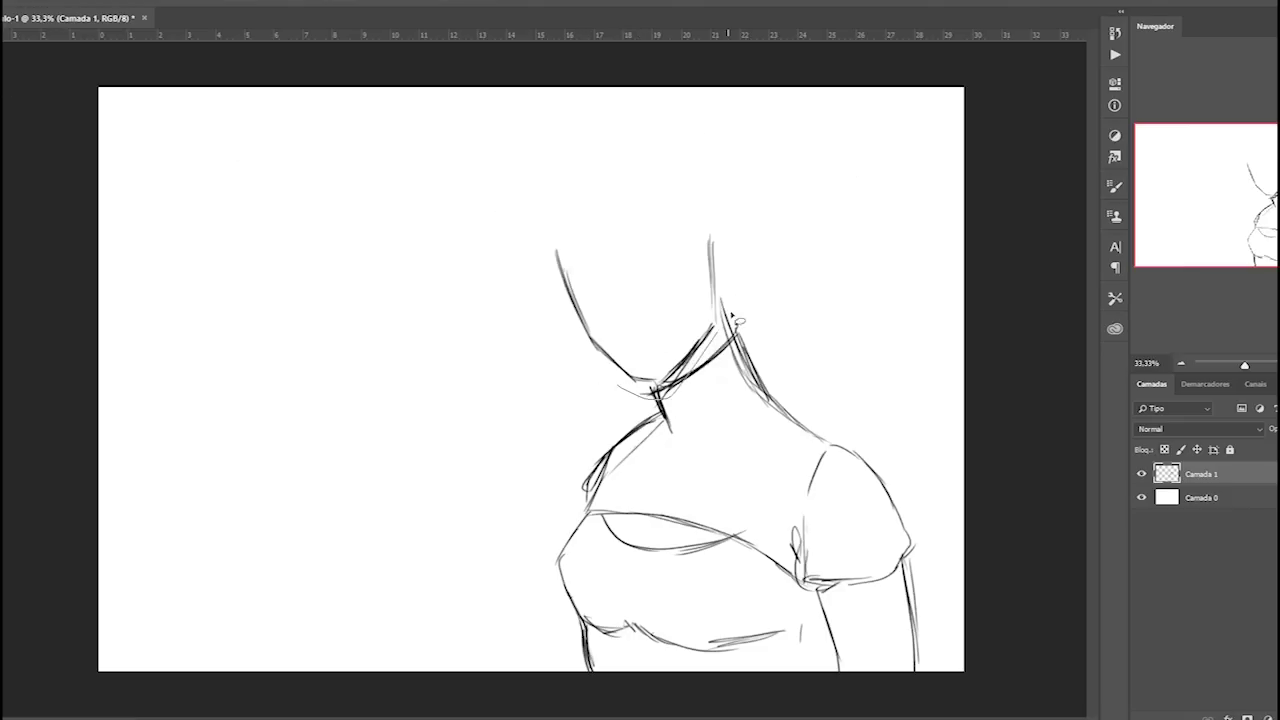
pyautogui.moveTo(730, 316); pyautogui.dragTo(618, 186)
# Select the head and free-transform it a little right and down, then commit.
pyautogui.moveTo(540, 234); pyautogui.dragTo(531, 240)
pyautogui.hotkey('ctrl', 't')
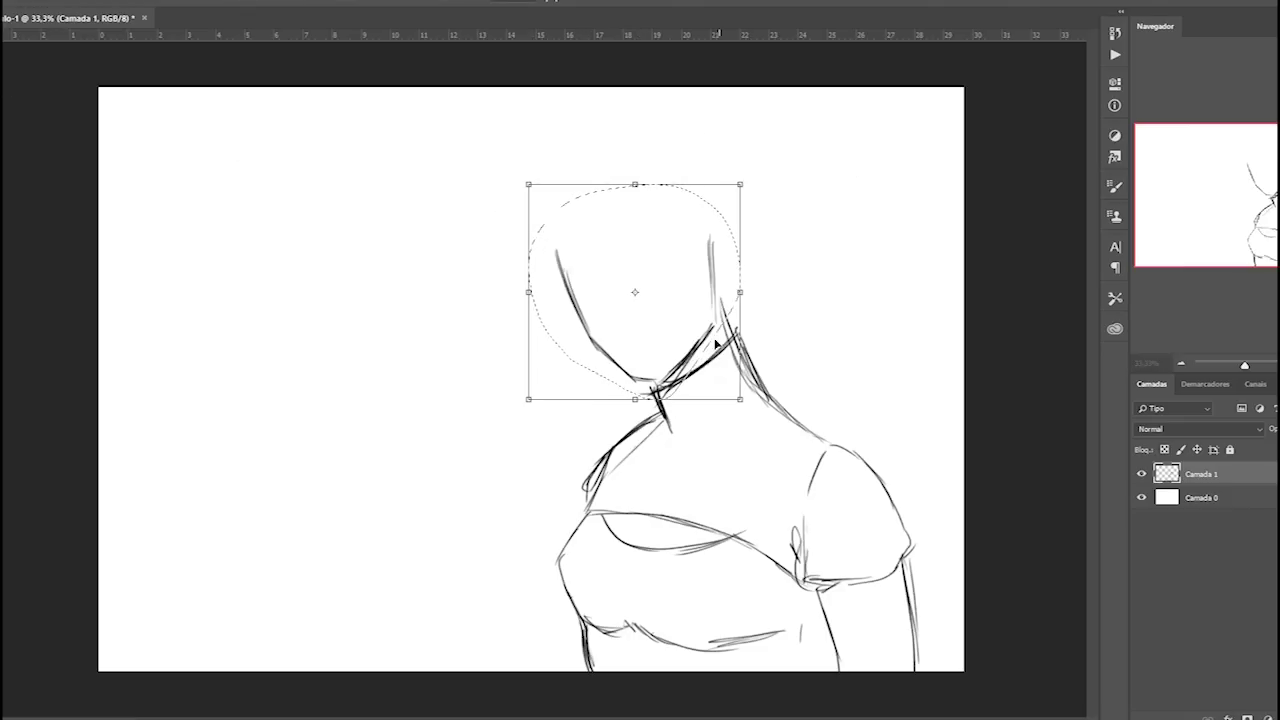
pyautogui.moveTo(719, 345); pyautogui.dragTo(717, 358)
pyautogui.hotkey('shift', 'Right')
pyautogui.hotkey('shift', 'Down')
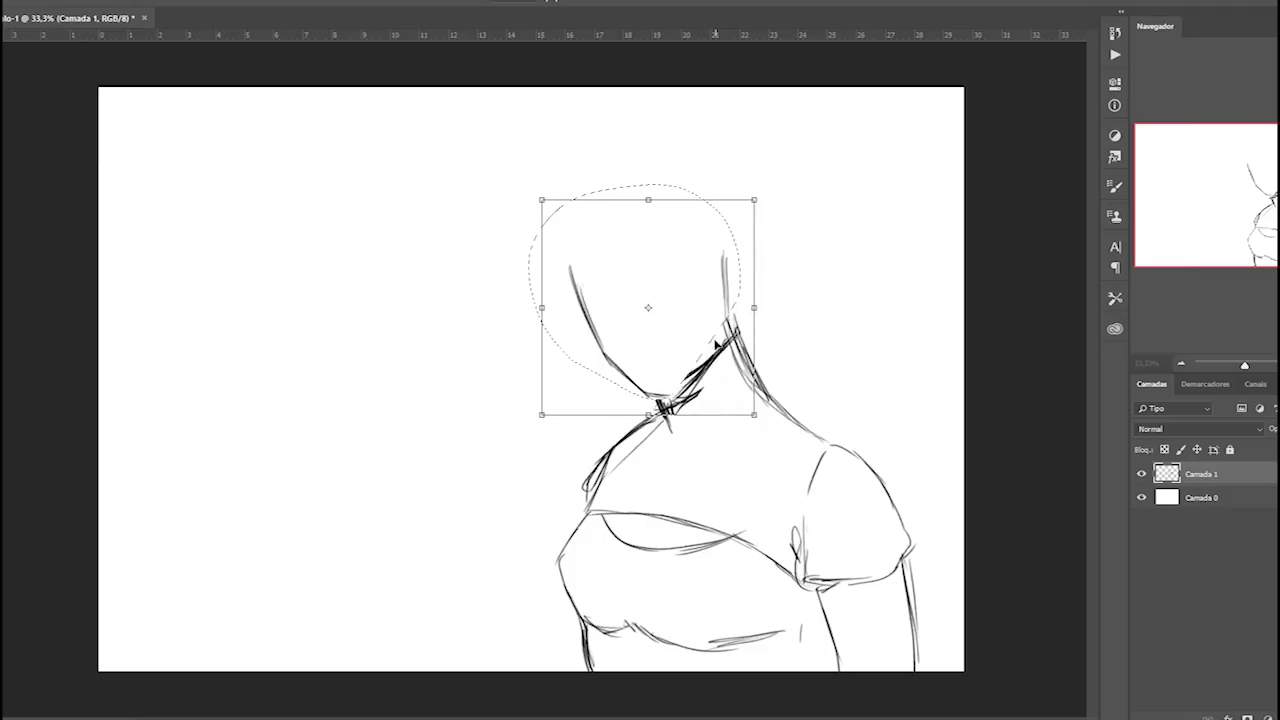
pyautogui.click(613, 7)
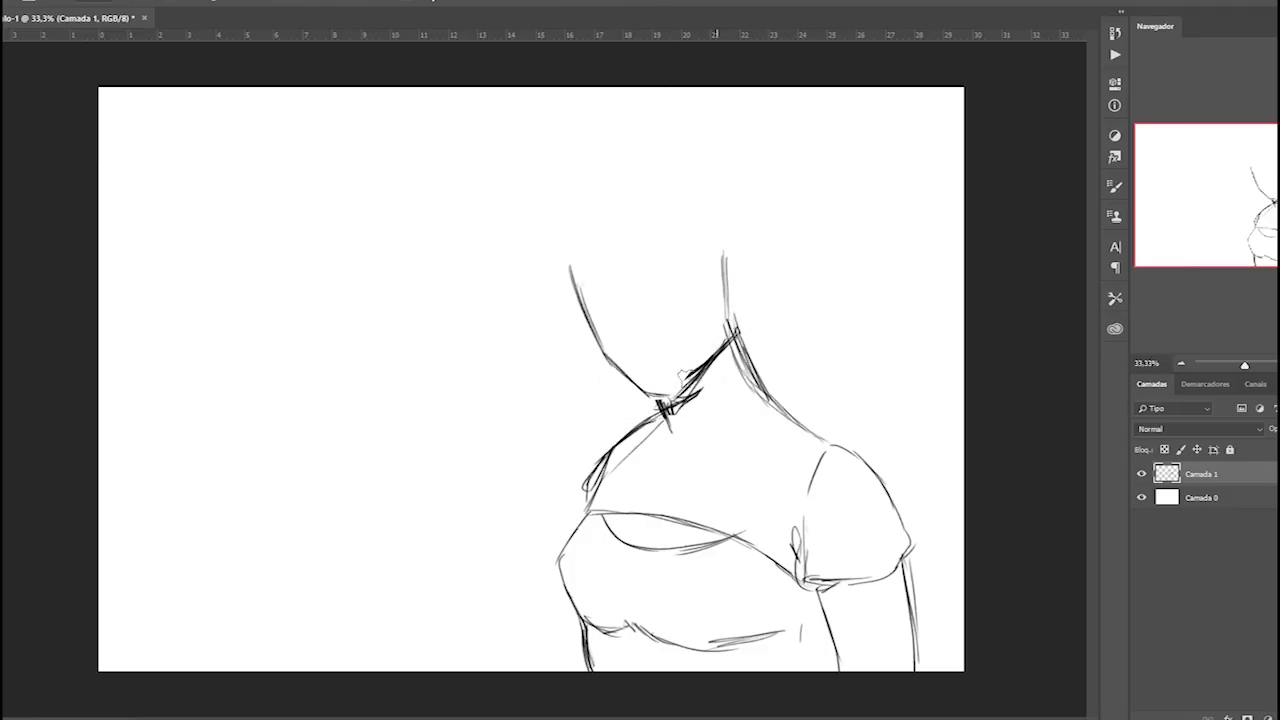
# Redraw the neck, knot, collar strap and both right-arm edges.
pyautogui.moveTo(710, 347)
pyautogui.mouseDown()
pyautogui.moveTo(680, 393)
pyautogui.moveTo(722, 348)
pyautogui.moveTo(716, 375)
pyautogui.moveTo(684, 405)
pyautogui.moveTo(656, 371)
pyautogui.moveTo(724, 344)
pyautogui.mouseUp()
pyautogui.moveTo(690, 402)
pyautogui.mouseDown()
pyautogui.moveTo(746, 354)
pyautogui.moveTo(682, 400)
pyautogui.moveTo(662, 510)
pyautogui.mouseUp()
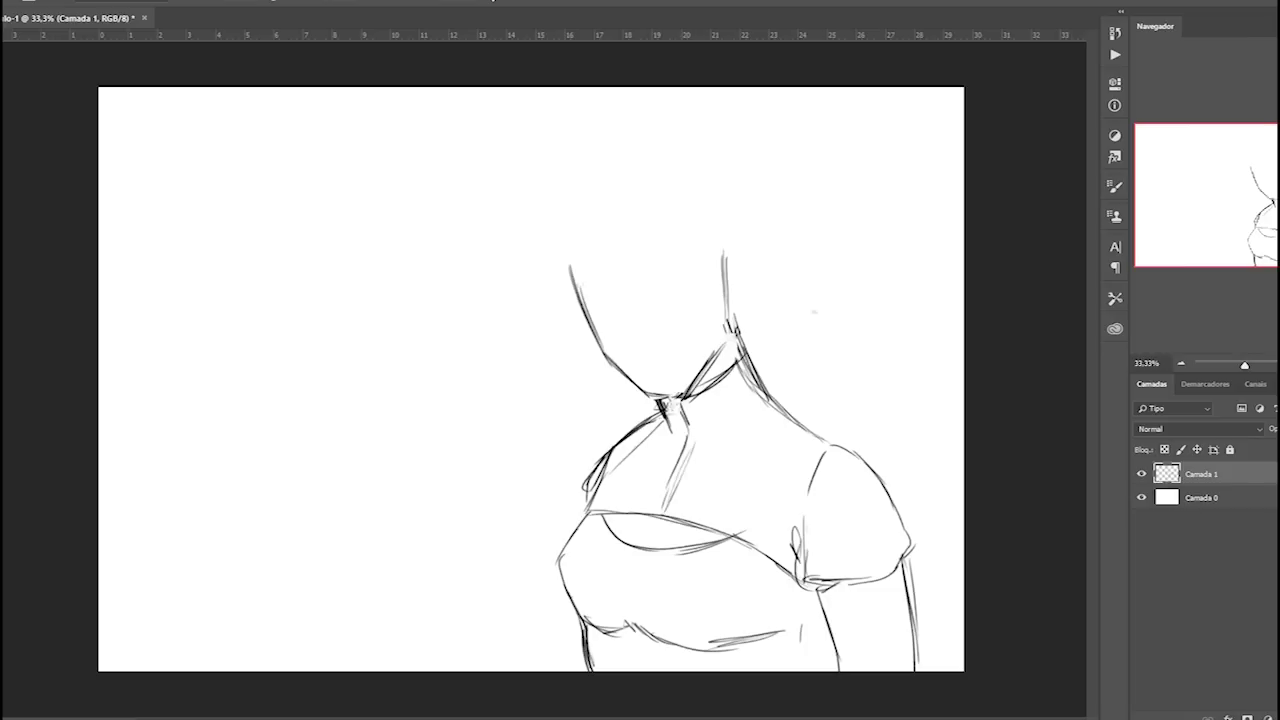
pyautogui.moveTo(684, 406); pyautogui.dragTo(650, 516)
pyautogui.moveTo(826, 620); pyautogui.dragTo(817, 672)
pyautogui.hotkey('ctrl', 'z')
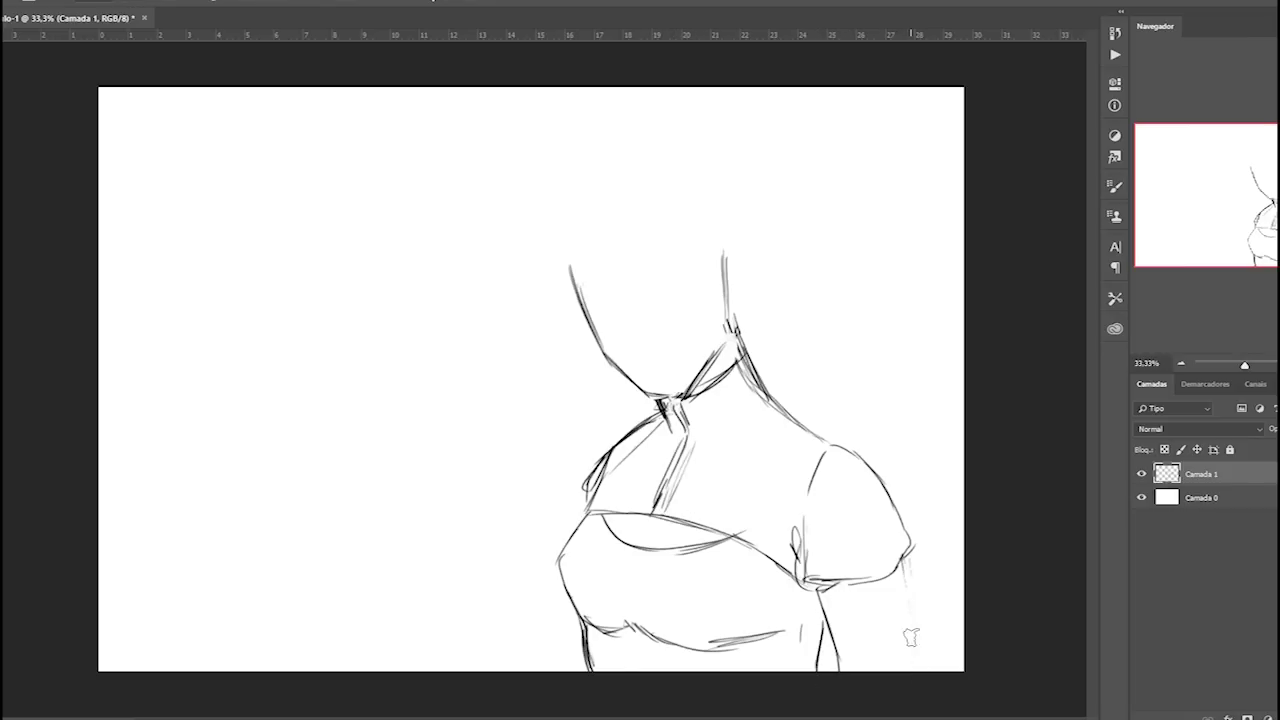
pyautogui.moveTo(904, 574); pyautogui.dragTo(903, 672)
pyautogui.moveTo(660, 414); pyautogui.dragTo(592, 506)
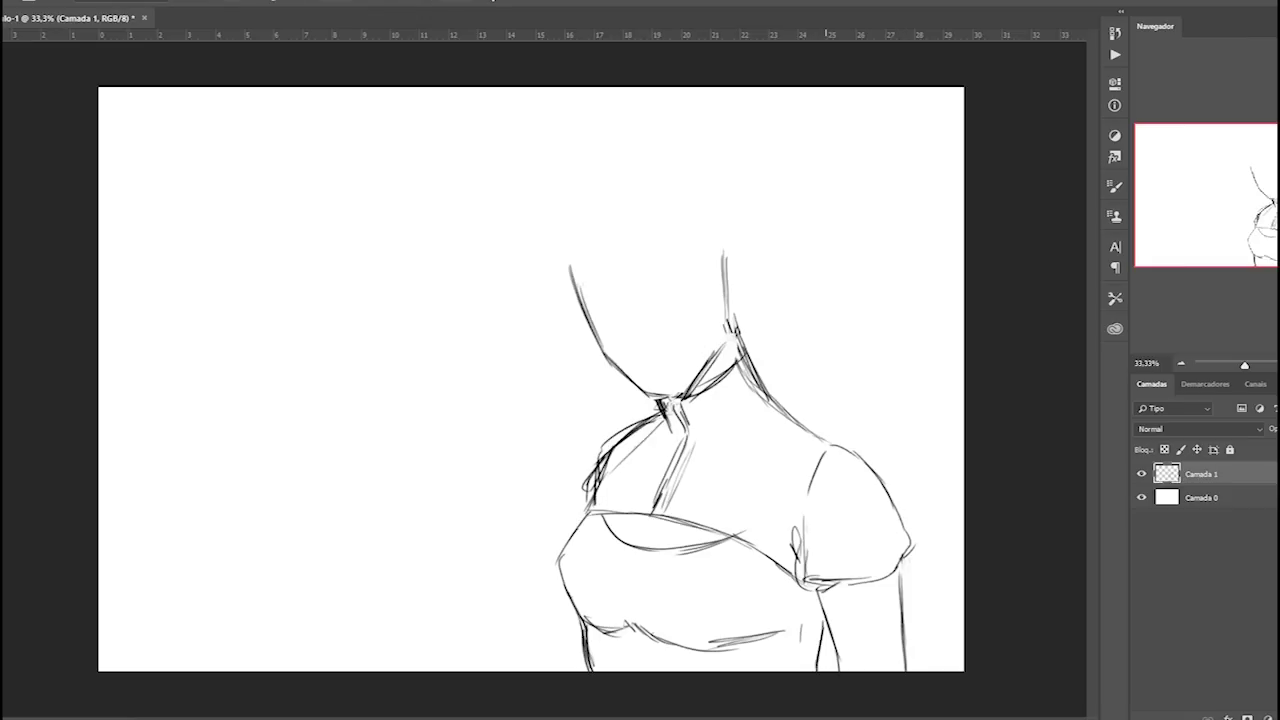
pyautogui.moveTo(822, 616)
pyautogui.mouseDown()
pyautogui.moveTo(792, 672)
pyautogui.moveTo(814, 630)
pyautogui.mouseUp()
# Darken the bust's lower curve, hatch folds beneath it, and outline the head.
pyautogui.moveTo(561, 574)
pyautogui.mouseDown()
pyautogui.moveTo(600, 622)
pyautogui.moveTo(764, 650)
pyautogui.mouseUp()
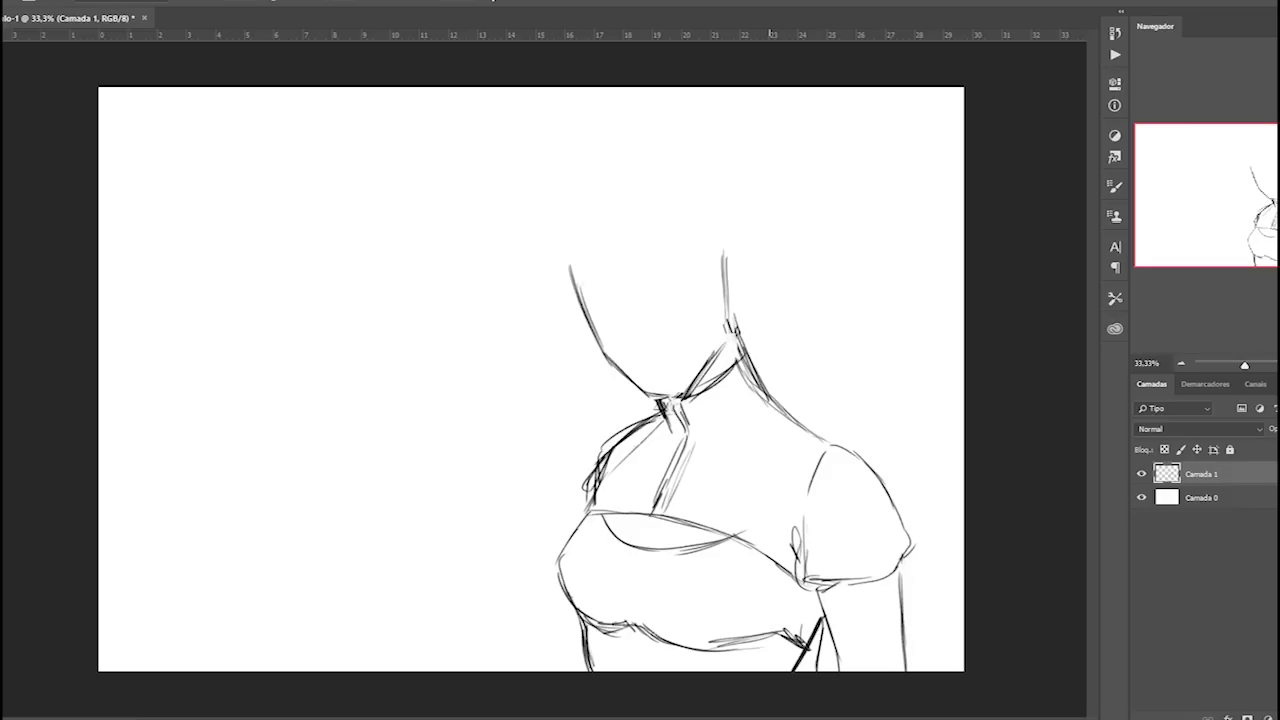
pyautogui.moveTo(626, 630)
pyautogui.mouseDown()
pyautogui.moveTo(622, 672)
pyautogui.moveTo(651, 662)
pyautogui.mouseUp()
pyautogui.moveTo(620, 628); pyautogui.dragTo(619, 664)
pyautogui.moveTo(612, 642)
pyautogui.mouseDown()
pyautogui.moveTo(660, 636)
pyautogui.moveTo(648, 648)
pyautogui.mouseUp()
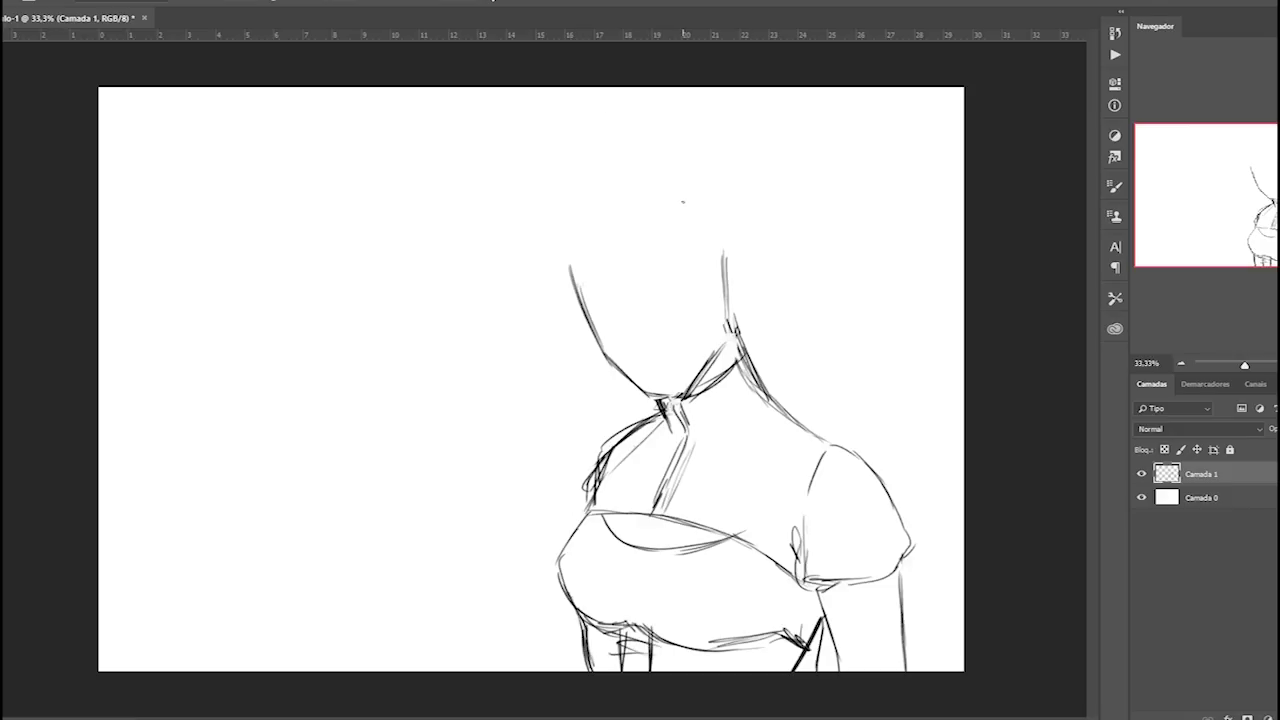
pyautogui.moveTo(585, 294)
pyautogui.mouseDown()
pyautogui.moveTo(578, 232)
pyautogui.moveTo(616, 212)
pyautogui.moveTo(700, 238)
pyautogui.moveTo(748, 290)
pyautogui.mouseUp()
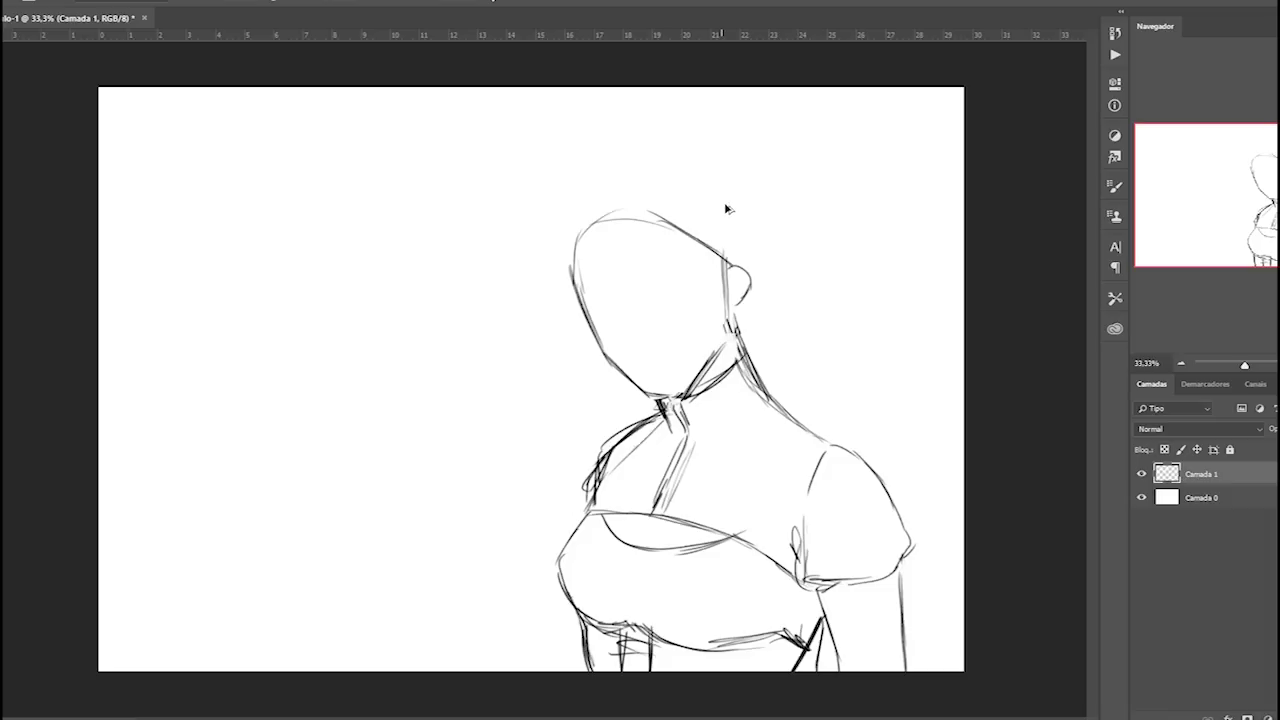
# Replace the ear stroke with hair falling down the head's right side along the neck.
pyautogui.hotkey('ctrl', 'z')
pyautogui.moveTo(700, 240); pyautogui.dragTo(730, 340)
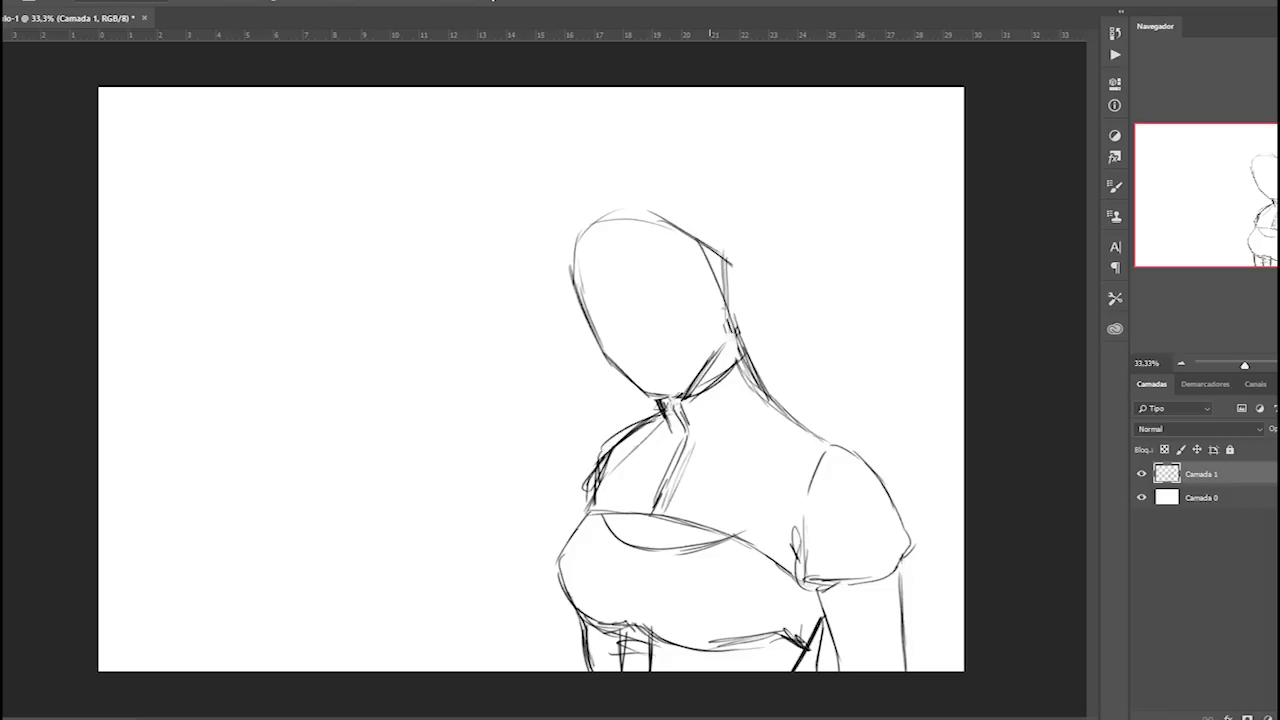
pyautogui.moveTo(710, 266); pyautogui.dragTo(806, 372)
pyautogui.moveTo(738, 322); pyautogui.dragTo(808, 400)
pyautogui.moveTo(574, 258)
pyautogui.mouseDown()
pyautogui.moveTo(594, 360)
pyautogui.moveTo(674, 396)
pyautogui.moveTo(708, 446)
pyautogui.mouseUp()
pyautogui.moveTo(616, 374)
pyautogui.mouseDown()
pyautogui.moveTo(710, 450)
pyautogui.moveTo(658, 410)
pyautogui.mouseUp()
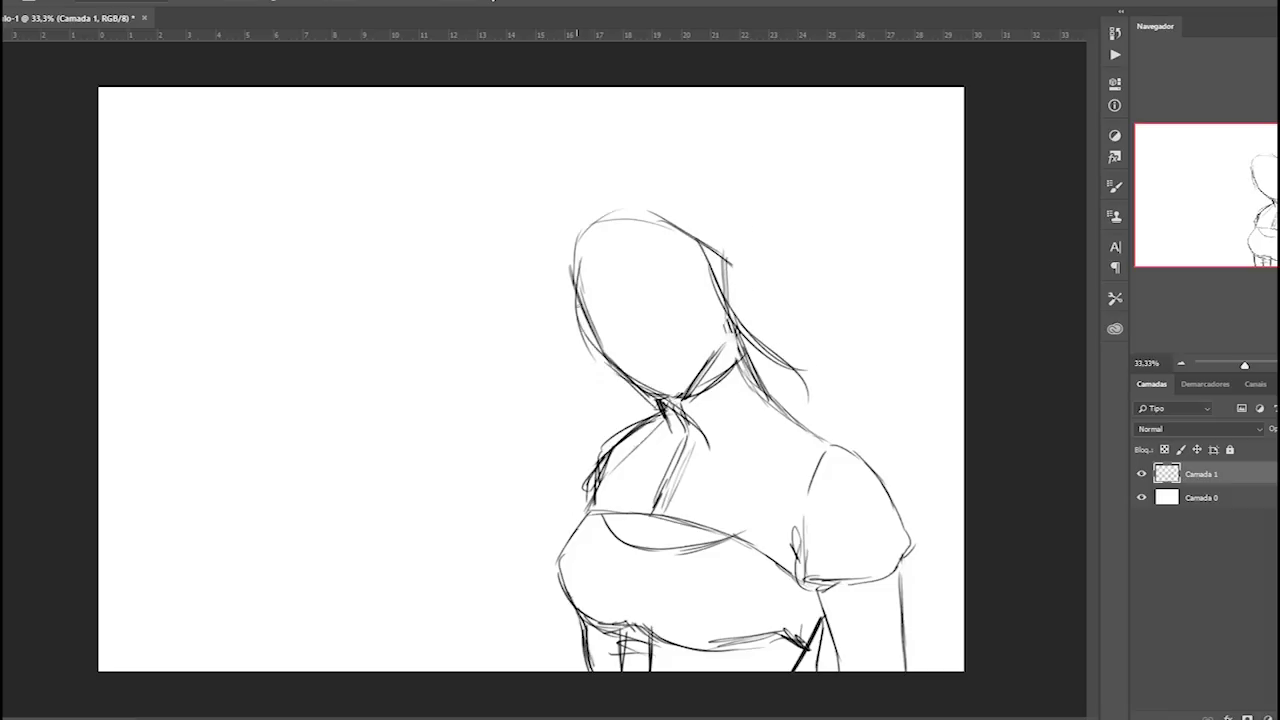
pyautogui.moveTo(578, 290); pyautogui.dragTo(630, 380)
pyautogui.hotkey('ctrl', 'z')
# Sketch two round buns on top of the head.
pyautogui.moveTo(588, 206)
pyautogui.mouseDown()
pyautogui.moveTo(562, 240)
pyautogui.moveTo(598, 218)
pyautogui.moveTo(558, 236)
pyautogui.mouseUp()
pyautogui.moveTo(639, 190)
pyautogui.mouseDown()
pyautogui.moveTo(676, 212)
pyautogui.moveTo(690, 182)
pyautogui.moveTo(668, 214)
pyautogui.moveTo(620, 210)
pyautogui.moveTo(670, 178)
pyautogui.moveTo(686, 186)
pyautogui.mouseUp()
pyautogui.moveTo(592, 198); pyautogui.dragTo(562, 248)
# Draw a thick goggle strap across the head with hair beside it.
pyautogui.moveTo(586, 202); pyautogui.dragTo(558, 246)
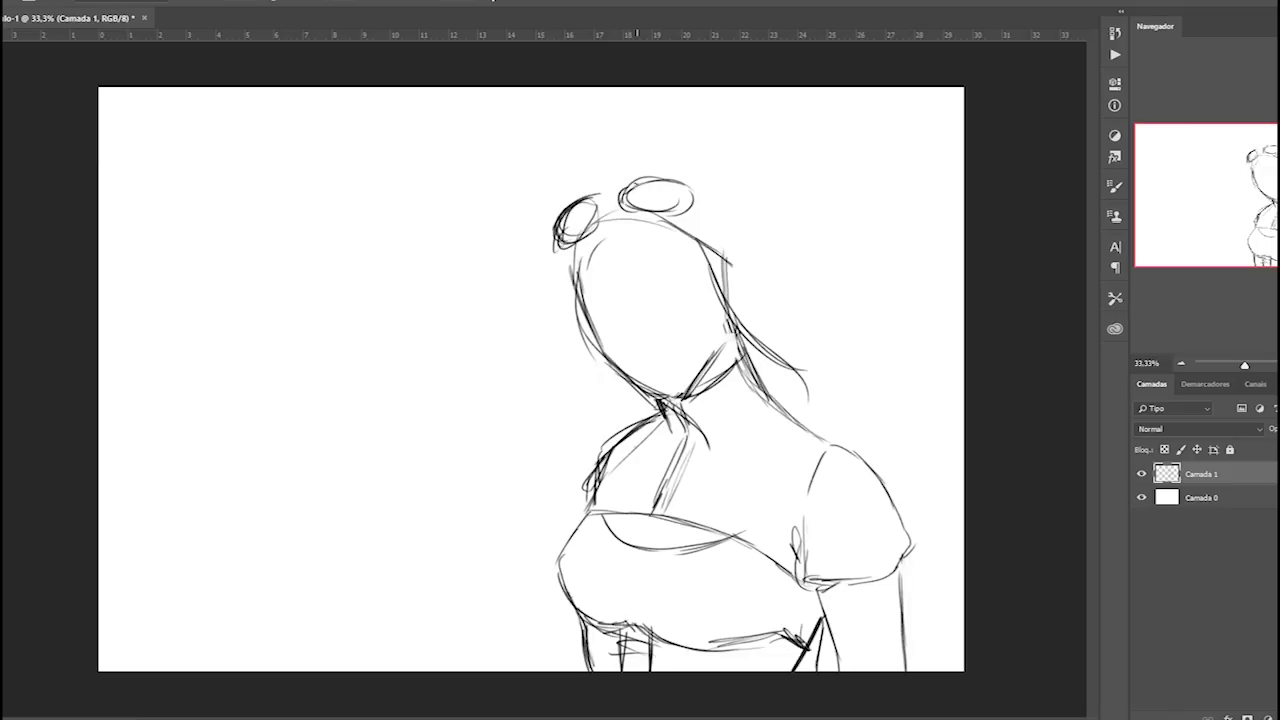
pyautogui.moveTo(624, 186)
pyautogui.mouseDown()
pyautogui.moveTo(656, 212)
pyautogui.moveTo(694, 212)
pyautogui.moveTo(760, 262)
pyautogui.mouseUp()
pyautogui.moveTo(692, 202); pyautogui.dragTo(752, 238)
pyautogui.moveTo(676, 222); pyautogui.dragTo(766, 278)
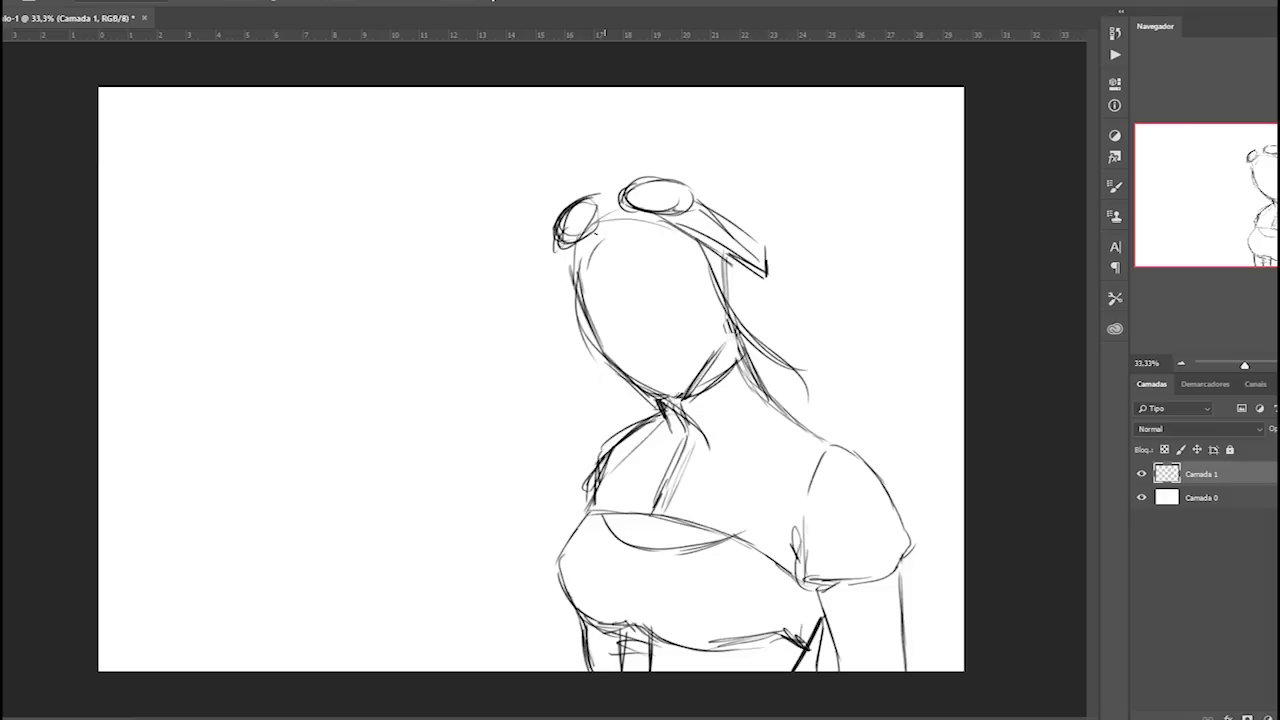
pyautogui.moveTo(562, 246); pyautogui.dragTo(565, 276)
pyautogui.moveTo(586, 204)
pyautogui.mouseDown()
pyautogui.moveTo(632, 184)
pyautogui.moveTo(640, 222)
pyautogui.moveTo(702, 202)
pyautogui.moveTo(588, 240)
pyautogui.mouseUp()
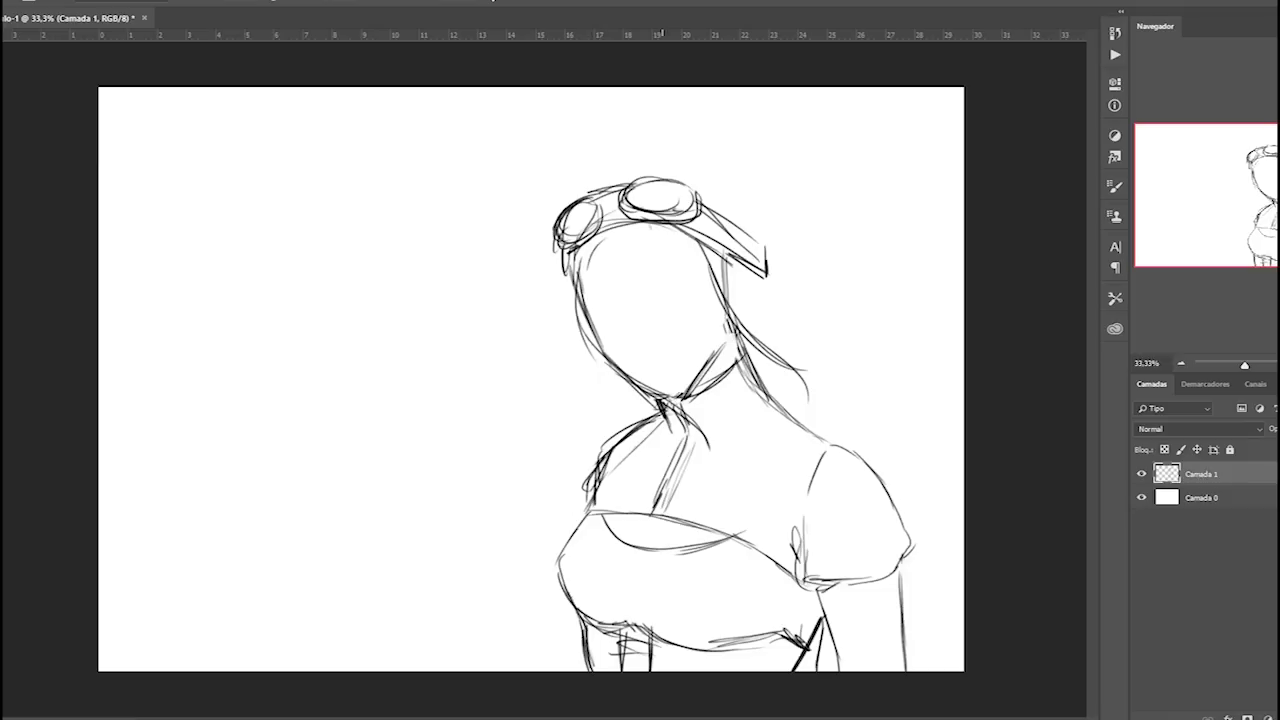
# Add hair right of the face and redraw the face's left outline and jaw.
pyautogui.moveTo(748, 328)
pyautogui.mouseDown()
pyautogui.moveTo(765, 240)
pyautogui.moveTo(736, 360)
pyautogui.mouseUp()
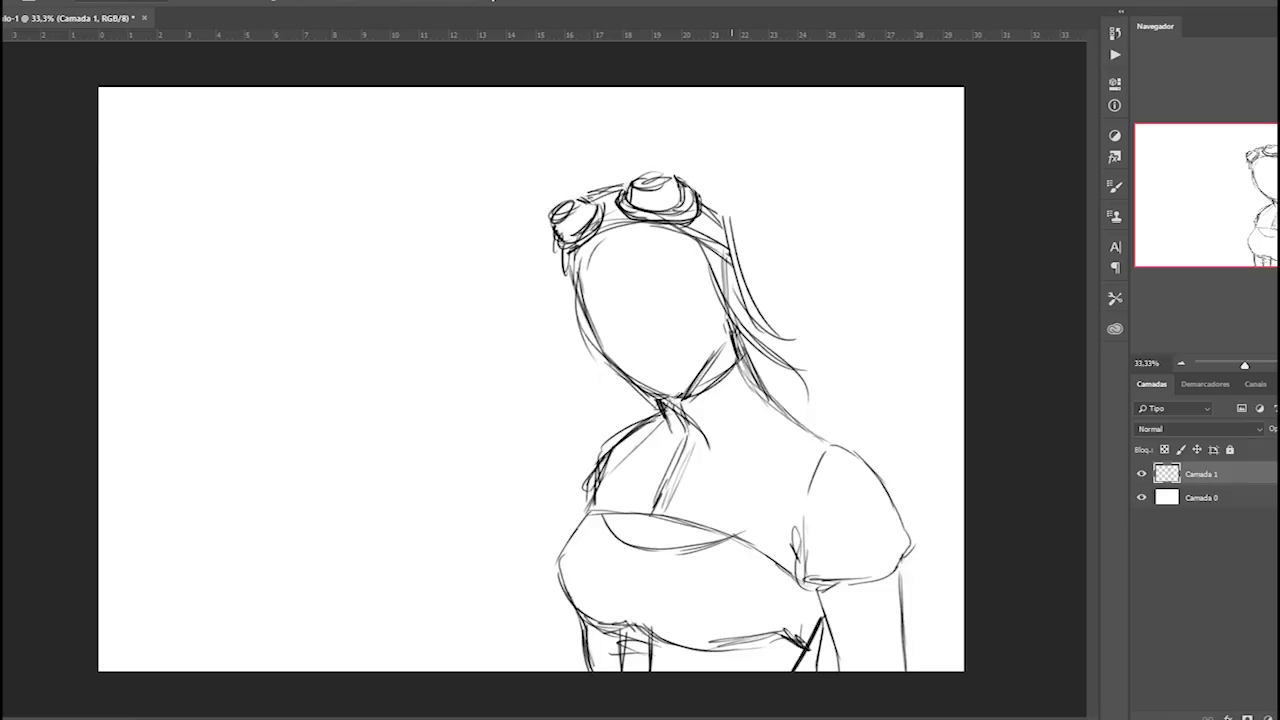
pyautogui.moveTo(664, 406); pyautogui.dragTo(674, 424)
pyautogui.moveTo(600, 345)
pyautogui.mouseDown()
pyautogui.moveTo(580, 295)
pyautogui.moveTo(630, 378)
pyautogui.mouseUp()
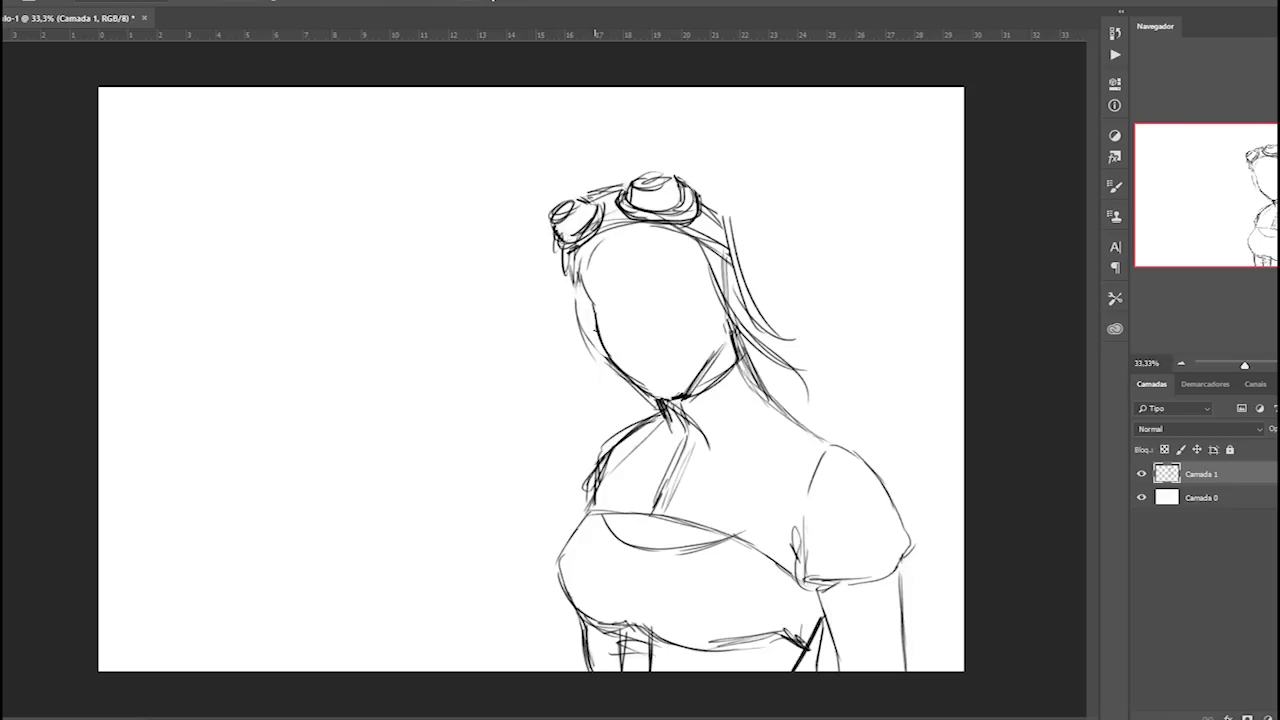
pyautogui.moveTo(586, 290); pyautogui.dragTo(600, 344)
pyautogui.moveTo(578, 260); pyautogui.dragTo(585, 318)
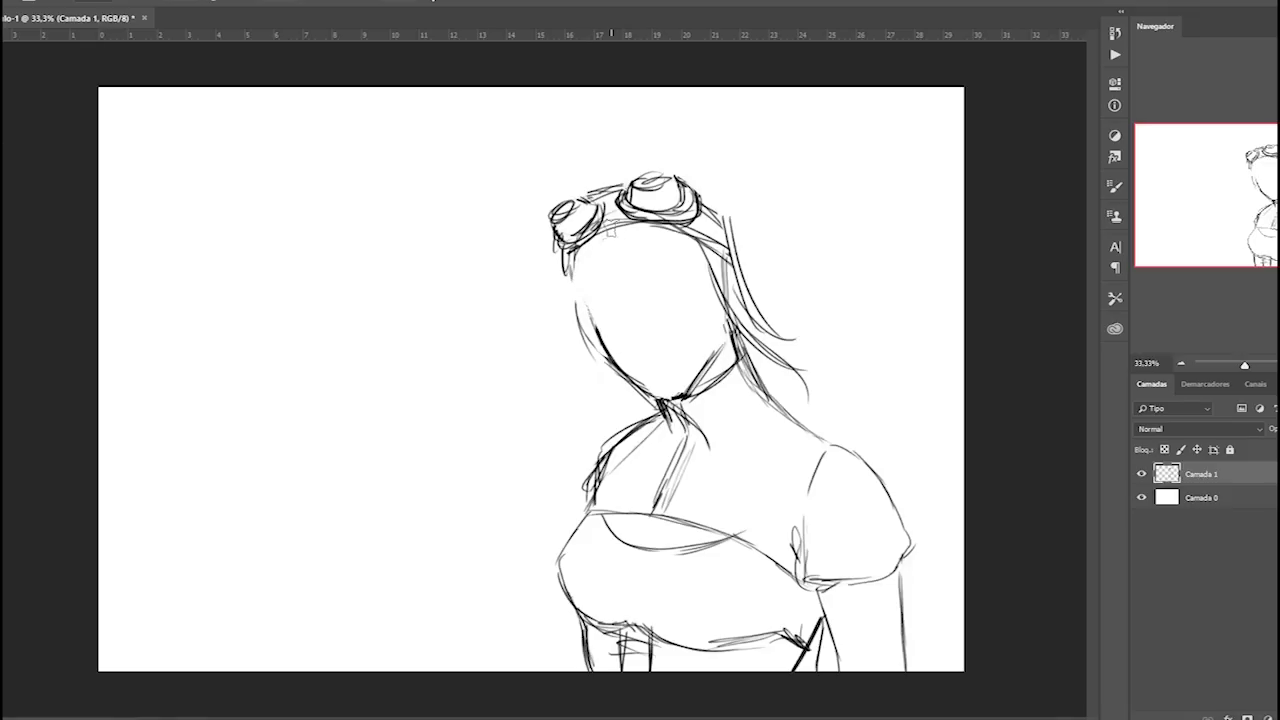
# Sketch bangs across the forehead and refine the face's left side.
pyautogui.moveTo(606, 246)
pyautogui.mouseDown()
pyautogui.moveTo(598, 284)
pyautogui.moveTo(610, 280)
pyautogui.moveTo(591, 271)
pyautogui.moveTo(676, 252)
pyautogui.mouseUp()
pyautogui.hotkey('ctrl', 'z')
pyautogui.hotkey('ctrl', 'z')
pyautogui.moveTo(672, 236)
pyautogui.mouseDown()
pyautogui.moveTo(734, 326)
pyautogui.moveTo(722, 314)
pyautogui.mouseUp()
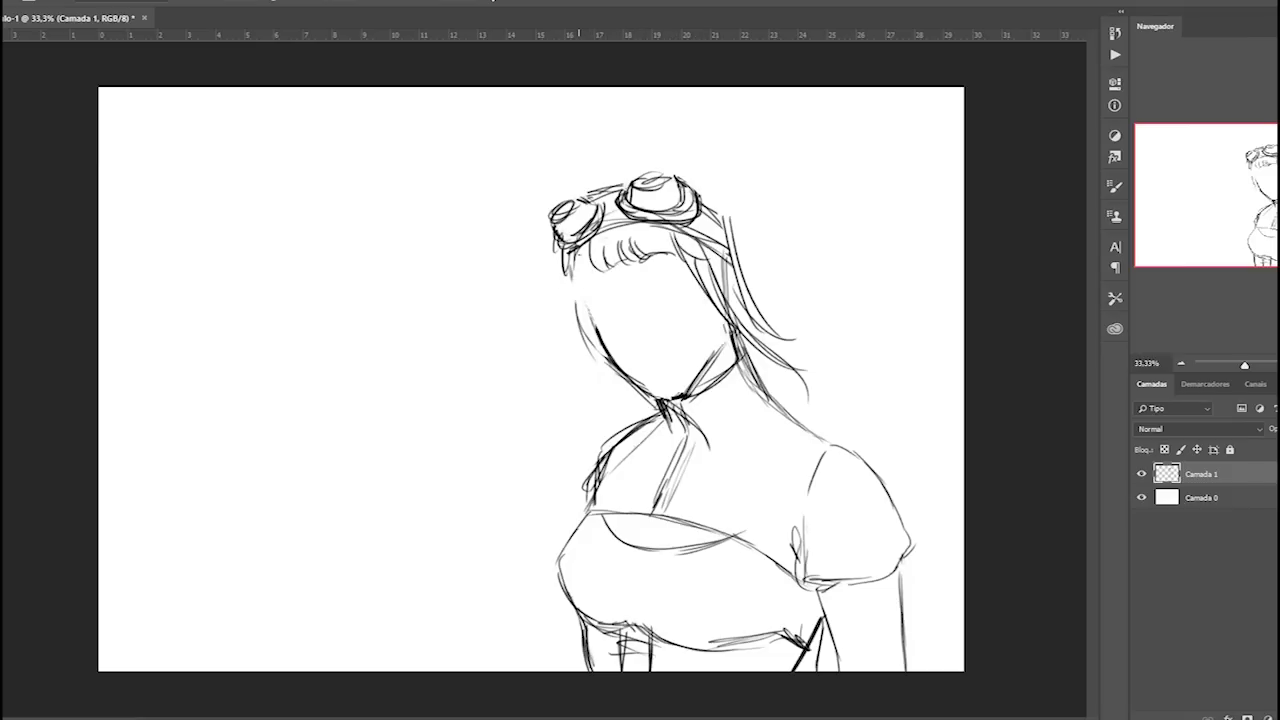
pyautogui.moveTo(580, 252)
pyautogui.mouseDown()
pyautogui.moveTo(600, 342)
pyautogui.moveTo(570, 278)
pyautogui.mouseUp()
pyautogui.moveTo(578, 272); pyautogui.dragTo(592, 350)
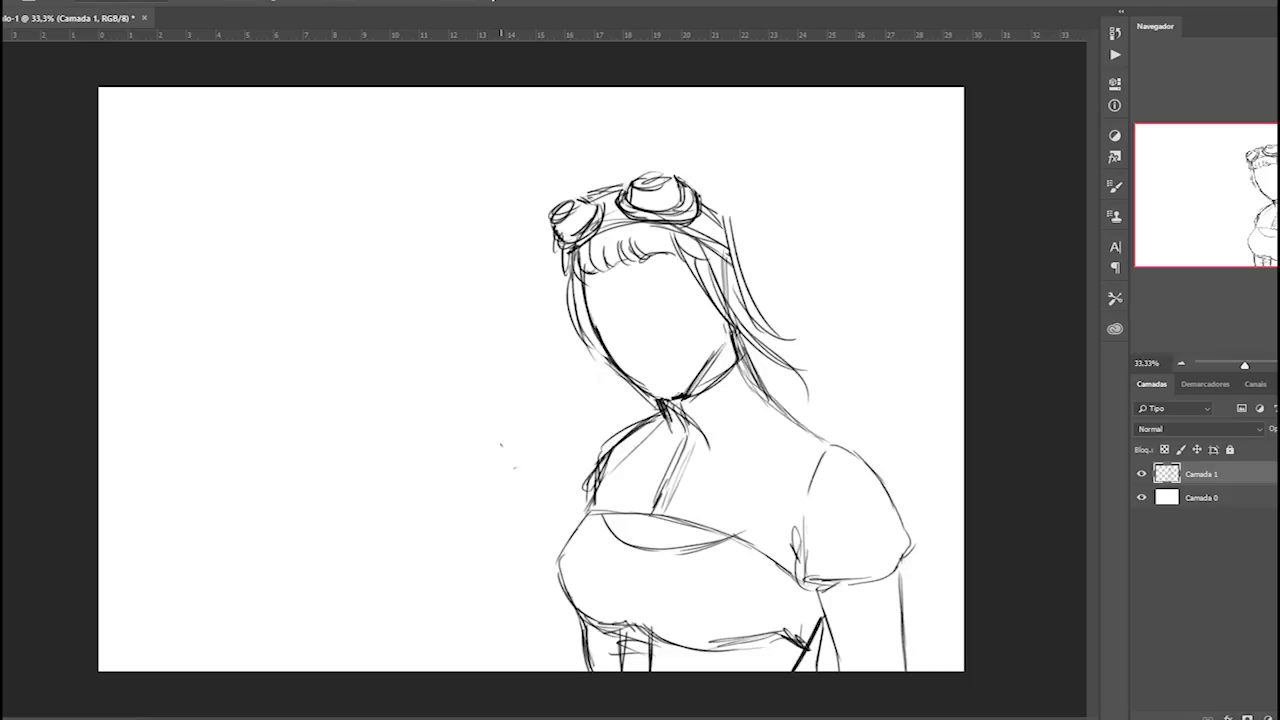
# Sketch an L-shaped hand guide left of the figure and undo the hair strokes right of the head.
pyautogui.moveTo(505, 476)
pyautogui.mouseDown()
pyautogui.moveTo(496, 400)
pyautogui.moveTo(514, 466)
pyautogui.moveTo(538, 455)
pyautogui.mouseUp()
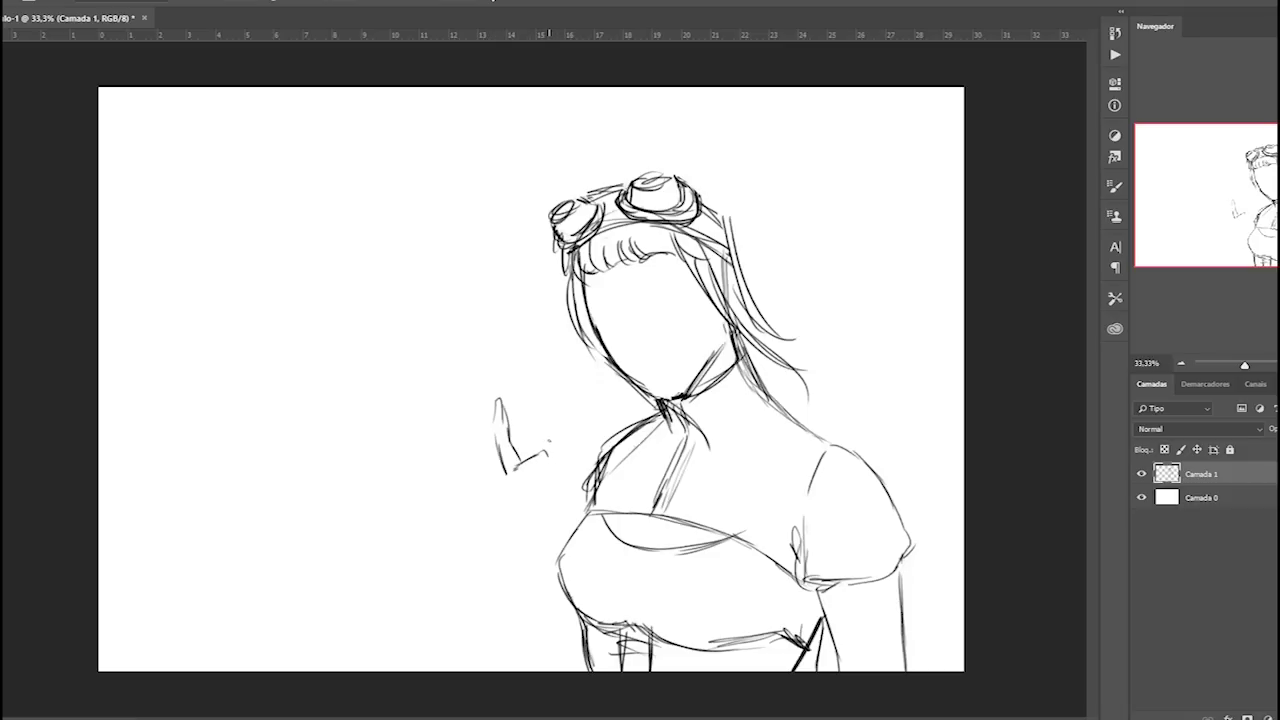
pyautogui.scroll(1, 547, 441)
pyautogui.click(1183, 362)
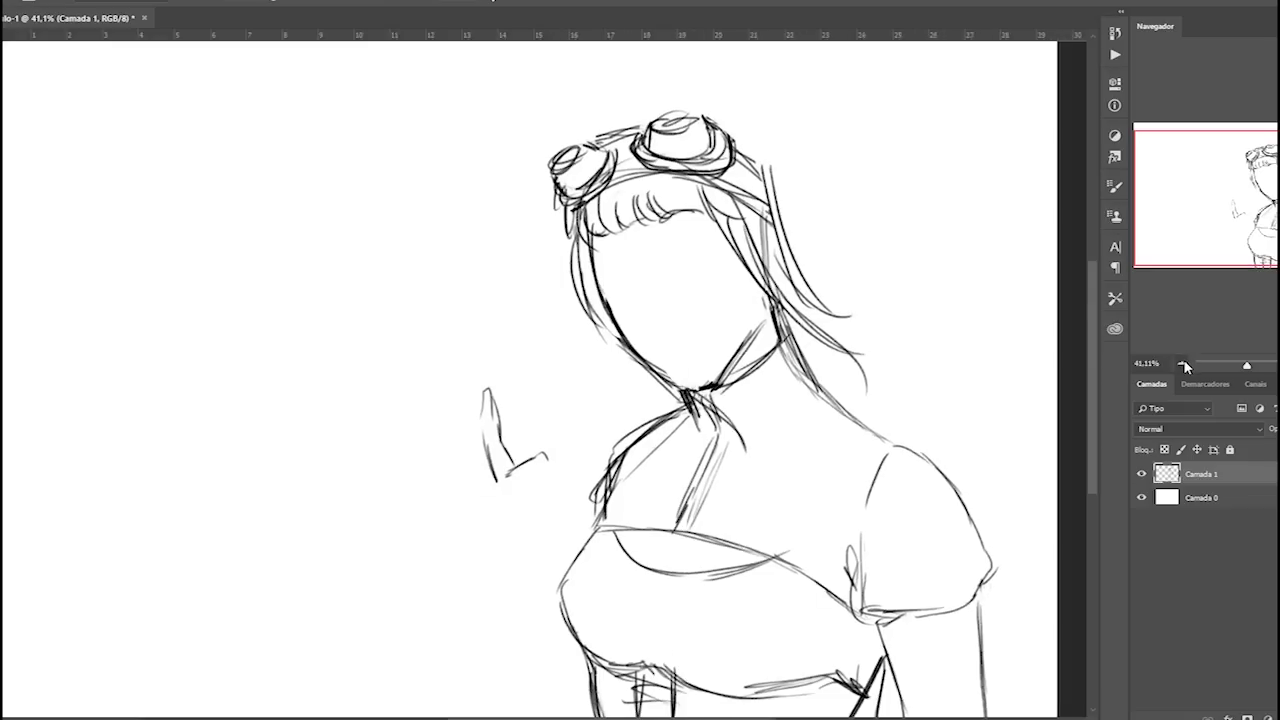
pyautogui.hotkey('ctrl', 'z')
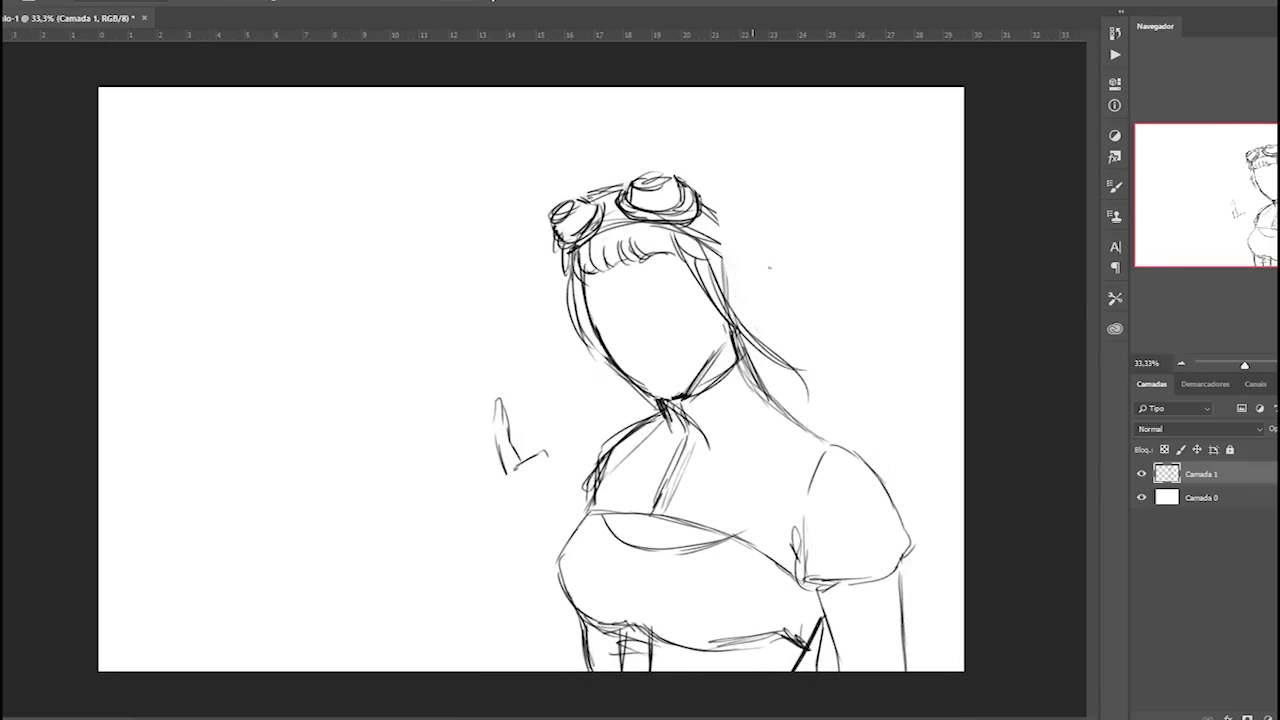
# Draw wavy hair locks on both sides and above the goggles.
pyautogui.moveTo(754, 246)
pyautogui.mouseDown()
pyautogui.moveTo(864, 380)
pyautogui.moveTo(870, 438)
pyautogui.mouseUp()
pyautogui.moveTo(576, 334); pyautogui.dragTo(640, 426)
pyautogui.moveTo(858, 410); pyautogui.dragTo(868, 446)
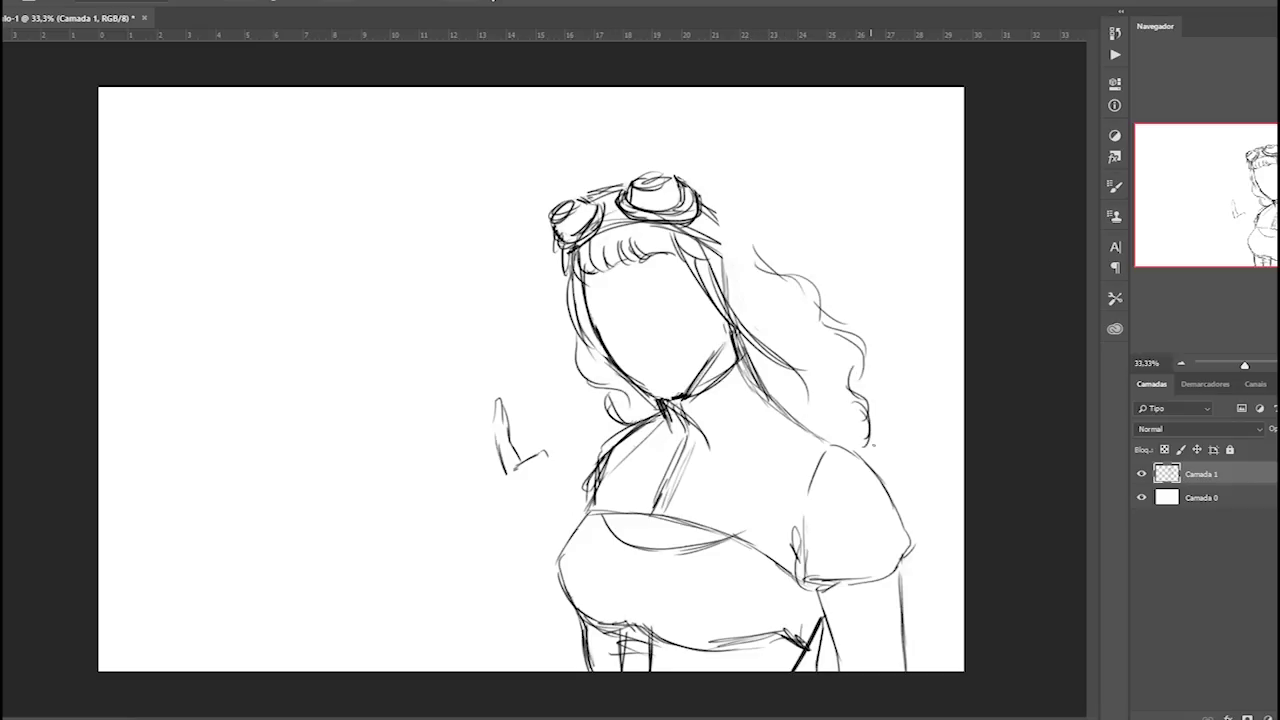
pyautogui.moveTo(862, 382); pyautogui.dragTo(874, 450)
pyautogui.moveTo(716, 212); pyautogui.dragTo(740, 278)
pyautogui.moveTo(716, 234); pyautogui.dragTo(674, 222)
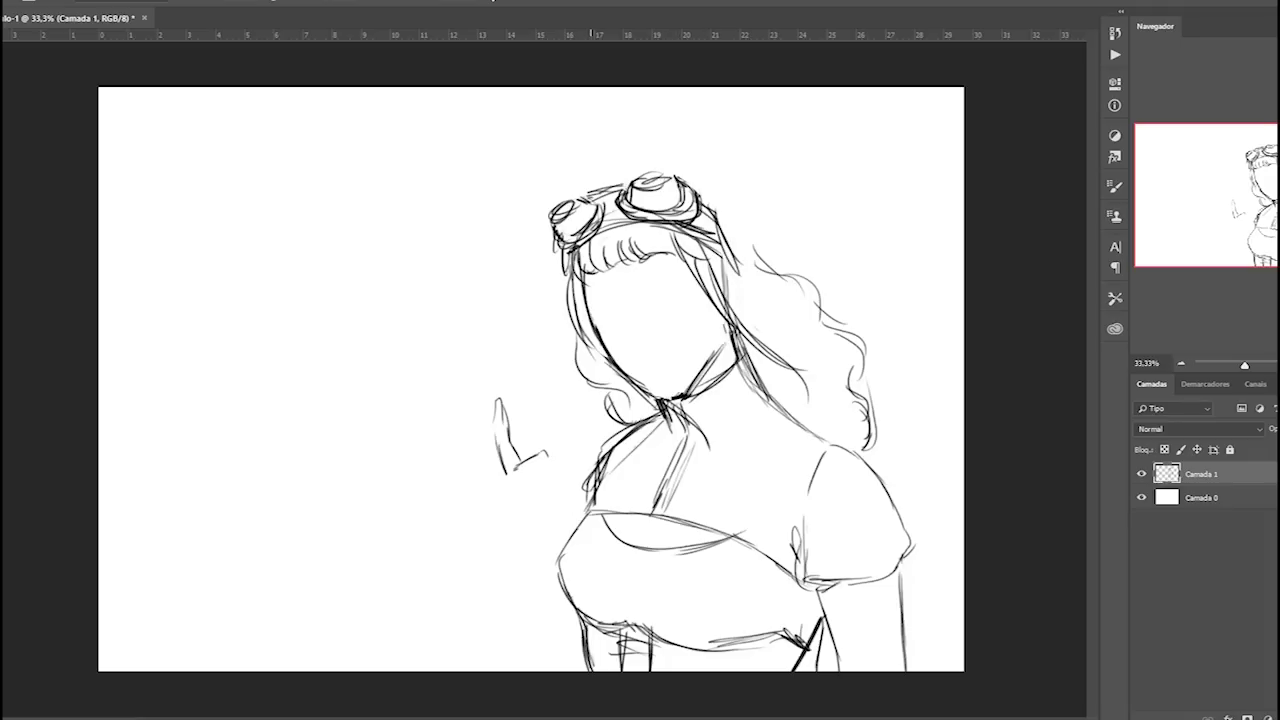
pyautogui.moveTo(590, 196)
pyautogui.mouseDown()
pyautogui.moveTo(630, 181)
pyautogui.moveTo(758, 214)
pyautogui.mouseUp()
pyautogui.moveTo(694, 176)
pyautogui.mouseDown()
pyautogui.moveTo(770, 226)
pyautogui.moveTo(804, 260)
pyautogui.moveTo(802, 278)
pyautogui.moveTo(770, 224)
pyautogui.mouseUp()
# Erase the wavy hair and redraw the face contour with straight hair.
pyautogui.moveTo(812, 290)
pyautogui.mouseDown()
pyautogui.moveTo(778, 234)
pyautogui.moveTo(712, 180)
pyautogui.moveTo(771, 277)
pyautogui.moveTo(845, 322)
pyautogui.moveTo(876, 384)
pyautogui.moveTo(871, 440)
pyautogui.mouseUp()
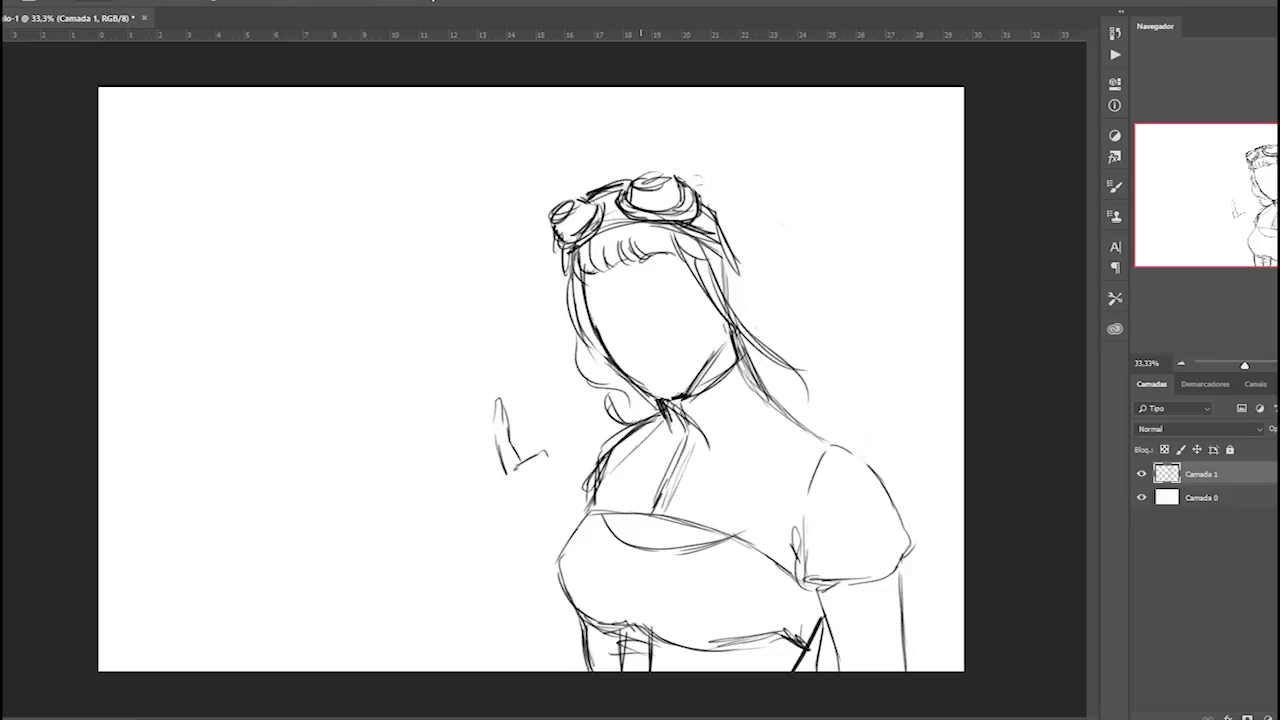
pyautogui.moveTo(597, 384)
pyautogui.mouseDown()
pyautogui.moveTo(620, 420)
pyautogui.moveTo(574, 316)
pyautogui.mouseUp()
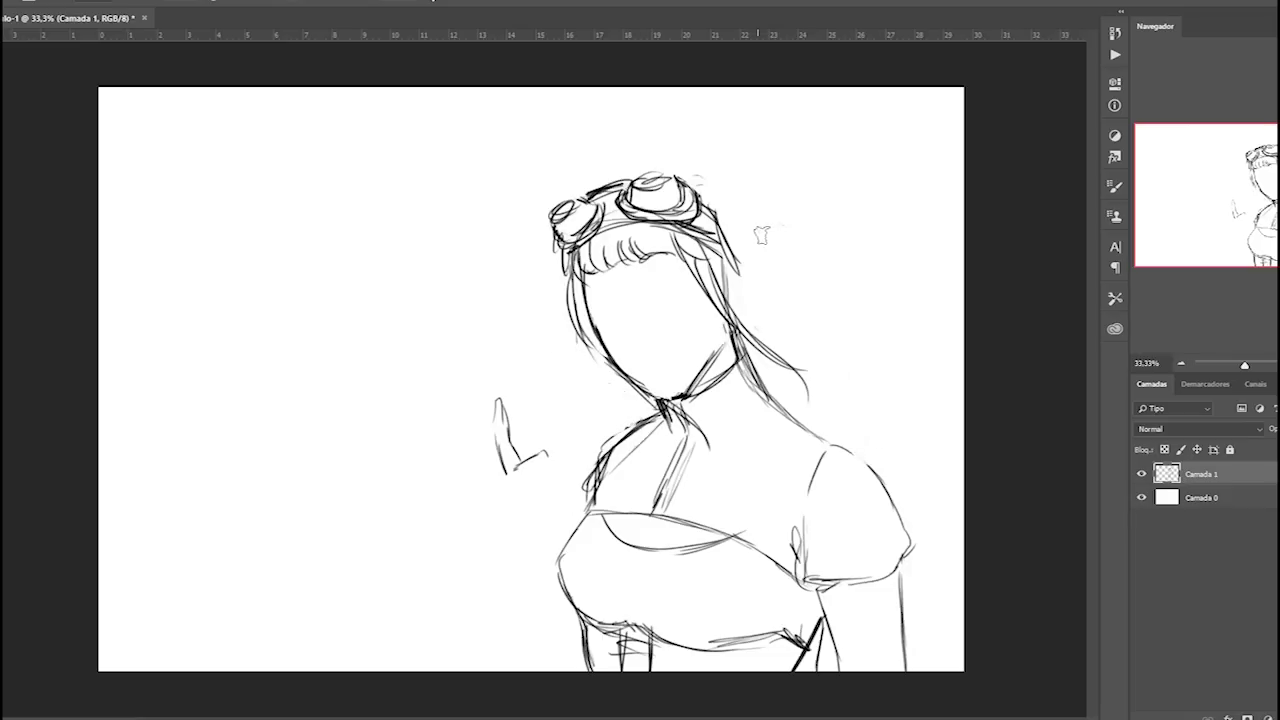
pyautogui.moveTo(721, 230); pyautogui.dragTo(743, 284)
pyautogui.moveTo(563, 308)
pyautogui.mouseDown()
pyautogui.moveTo(605, 360)
pyautogui.moveTo(553, 256)
pyautogui.moveTo(626, 370)
pyautogui.mouseUp()
pyautogui.moveTo(686, 272); pyautogui.dragTo(762, 358)
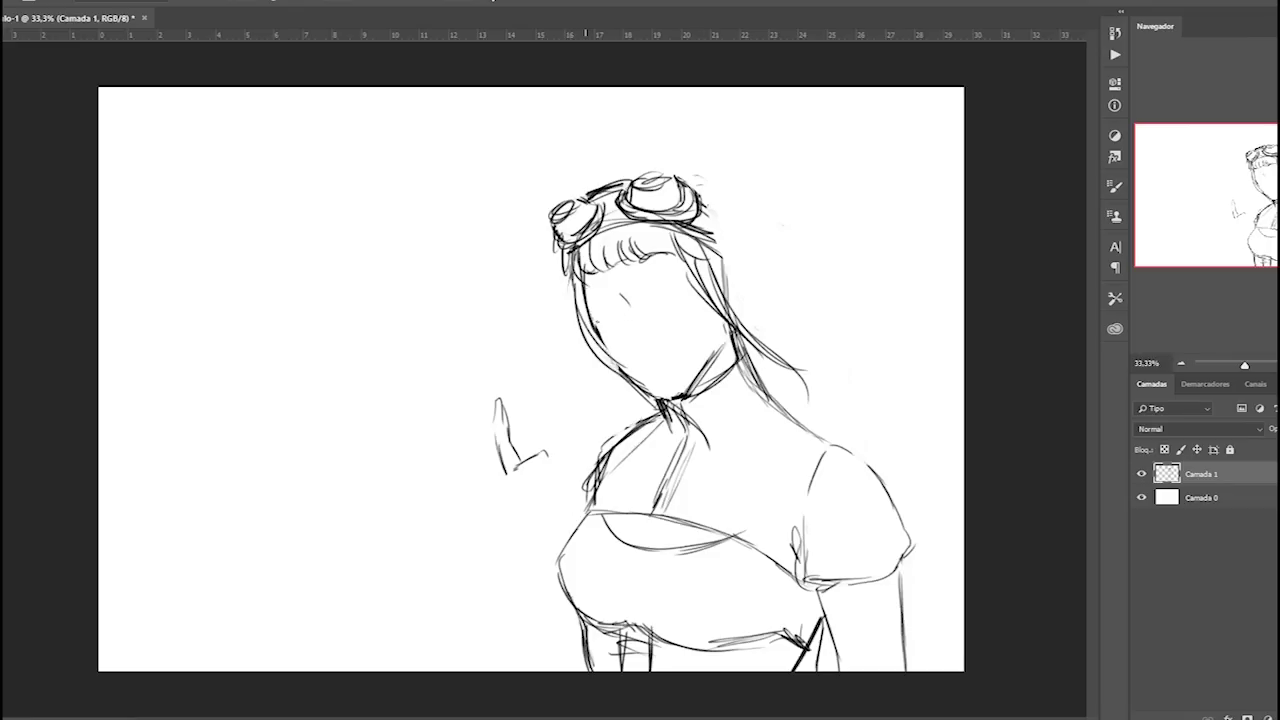
pyautogui.moveTo(585, 290)
pyautogui.mouseDown()
pyautogui.moveTo(595, 317)
pyautogui.moveTo(655, 339)
pyautogui.mouseUp()
# Draw the mouth line, zoom in on the face and erase the lips to redraw them.
pyautogui.moveTo(643, 357)
pyautogui.mouseDown()
pyautogui.moveTo(660, 351)
pyautogui.moveTo(669, 369)
pyautogui.mouseUp()
pyautogui.hotkey('ctrl', '+')
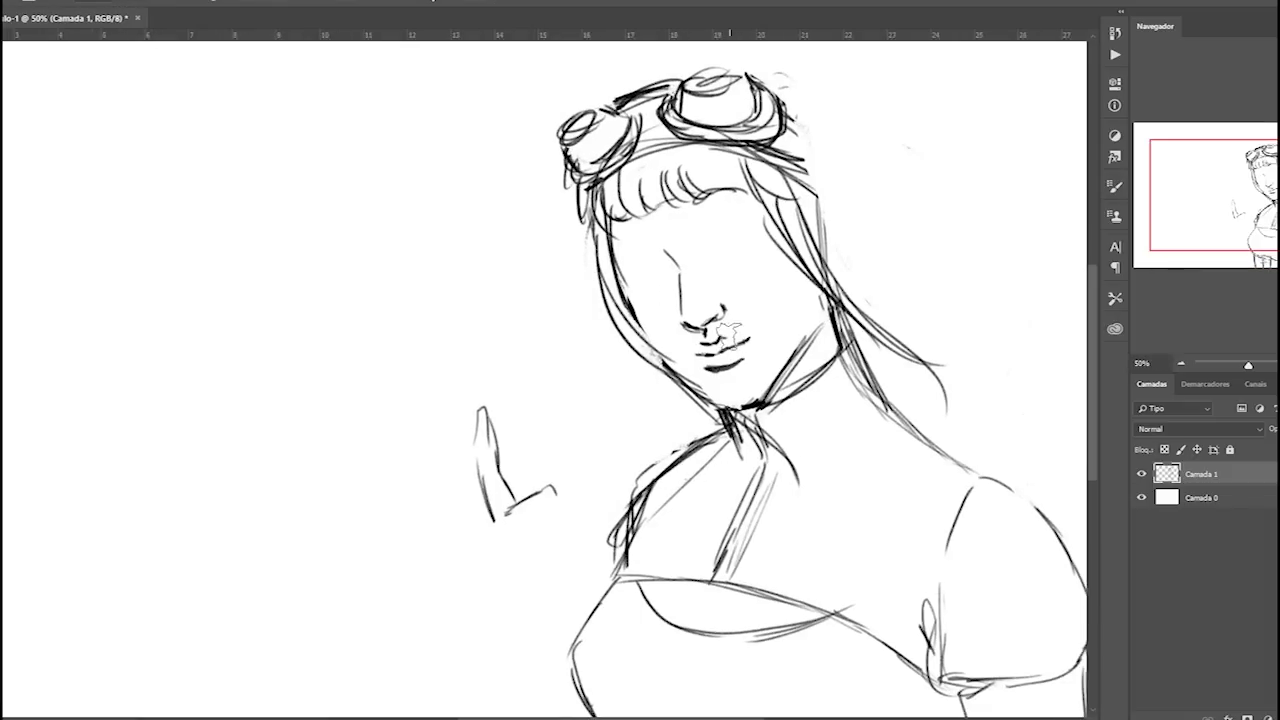
pyautogui.moveTo(741, 355)
pyautogui.mouseDown()
pyautogui.moveTo(700, 350)
pyautogui.moveTo(745, 368)
pyautogui.moveTo(726, 358)
pyautogui.moveTo(756, 340)
pyautogui.moveTo(692, 366)
pyautogui.moveTo(728, 344)
pyautogui.moveTo(738, 369)
pyautogui.moveTo(700, 362)
pyautogui.moveTo(754, 344)
pyautogui.moveTo(718, 344)
pyautogui.moveTo(740, 339)
pyautogui.mouseUp()
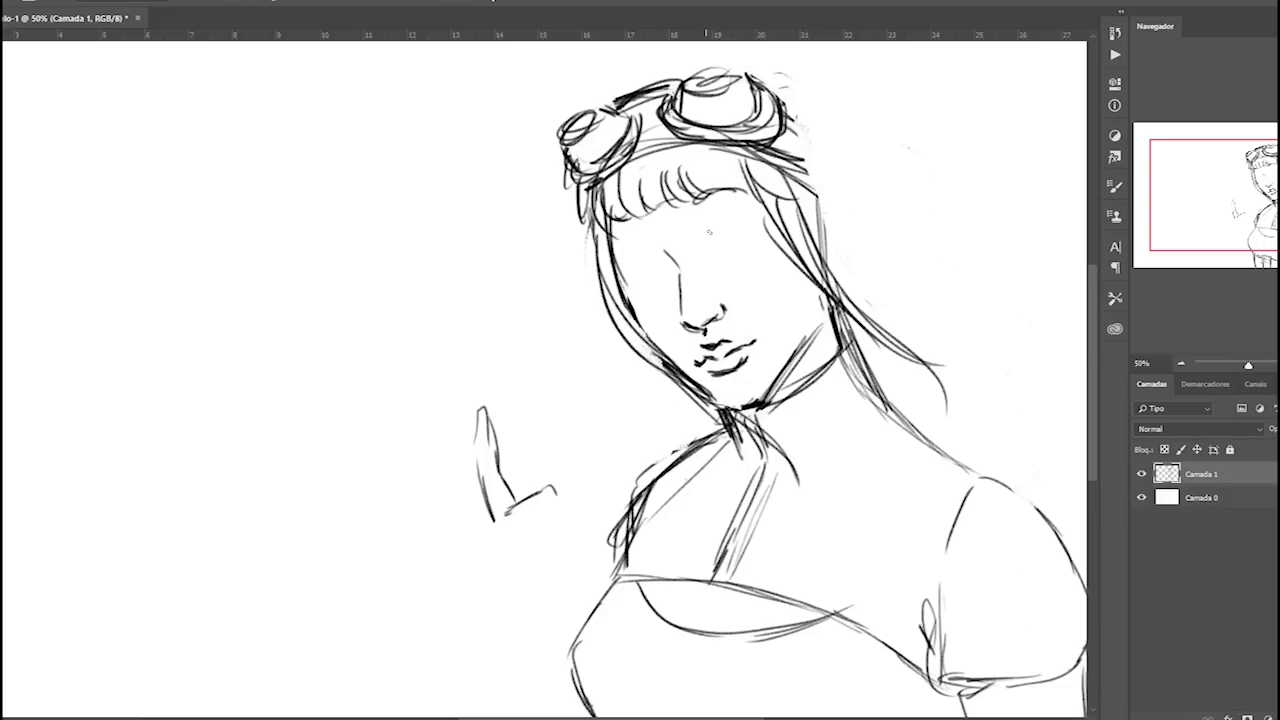
# Draw both eyes and darken them.
pyautogui.moveTo(709, 232); pyautogui.dragTo(740, 216)
pyautogui.moveTo(642, 250)
pyautogui.mouseDown()
pyautogui.moveTo(672, 255)
pyautogui.moveTo(648, 252)
pyautogui.mouseUp()
pyautogui.moveTo(726, 226)
pyautogui.mouseDown()
pyautogui.moveTo(760, 214)
pyautogui.moveTo(700, 243)
pyautogui.moveTo(762, 236)
pyautogui.moveTo(750, 233)
pyautogui.moveTo(750, 258)
pyautogui.moveTo(756, 241)
pyautogui.mouseUp()
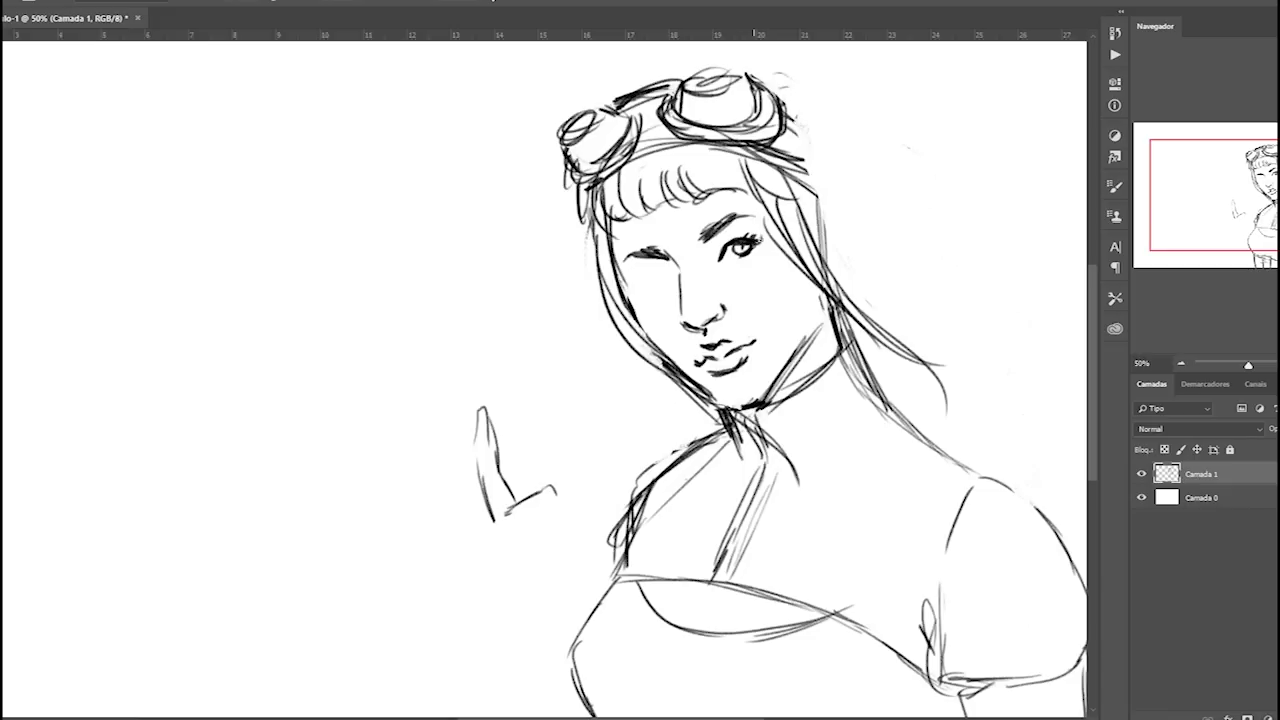
# Turn the eyes into closed eyes, erasing their irises and lashes.
pyautogui.moveTo(668, 273)
pyautogui.mouseDown()
pyautogui.moveTo(632, 287)
pyautogui.moveTo(676, 274)
pyautogui.moveTo(642, 284)
pyautogui.moveTo(666, 279)
pyautogui.mouseUp()
pyautogui.press('e')
pyautogui.moveTo(684, 272); pyautogui.dragTo(655, 286)
pyautogui.moveTo(740, 244); pyautogui.dragTo(749, 263)
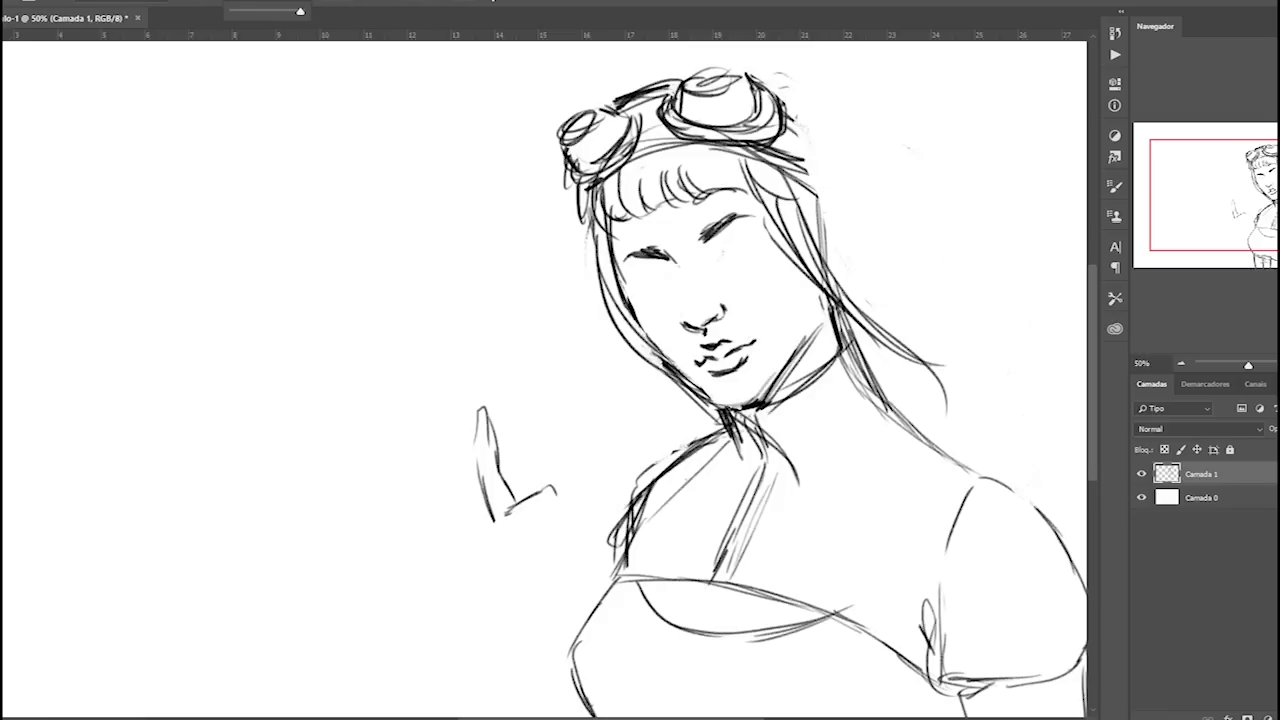
# Darken the jaw and cheek lines and redraw both eyes open with lids and an iris.
pyautogui.moveTo(727, 405); pyautogui.dragTo(818, 322)
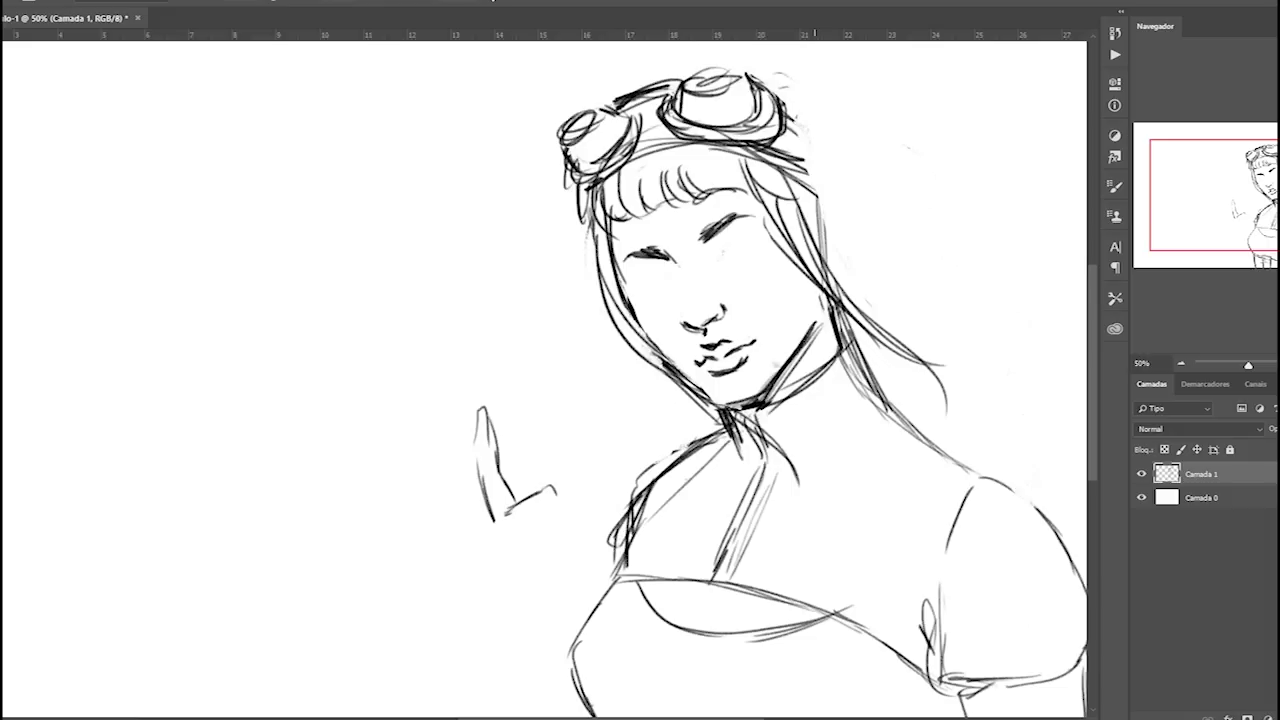
pyautogui.moveTo(633, 275)
pyautogui.mouseDown()
pyautogui.moveTo(628, 306)
pyautogui.moveTo(652, 338)
pyautogui.mouseUp()
pyautogui.moveTo(718, 260); pyautogui.dragTo(762, 242)
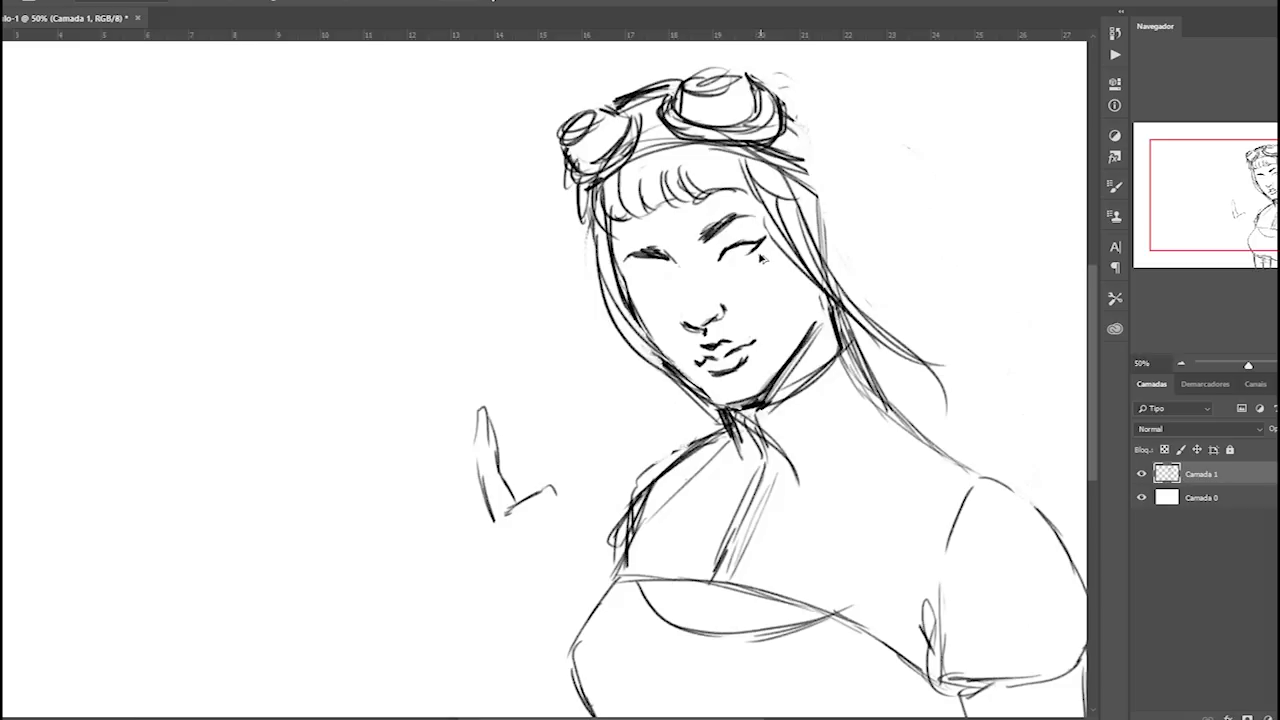
pyautogui.moveTo(738, 253); pyautogui.dragTo(755, 249)
pyautogui.moveTo(668, 274); pyautogui.dragTo(634, 276)
pyautogui.moveTo(646, 276); pyautogui.dragTo(672, 282)
pyautogui.moveTo(732, 242); pyautogui.dragTo(756, 236)
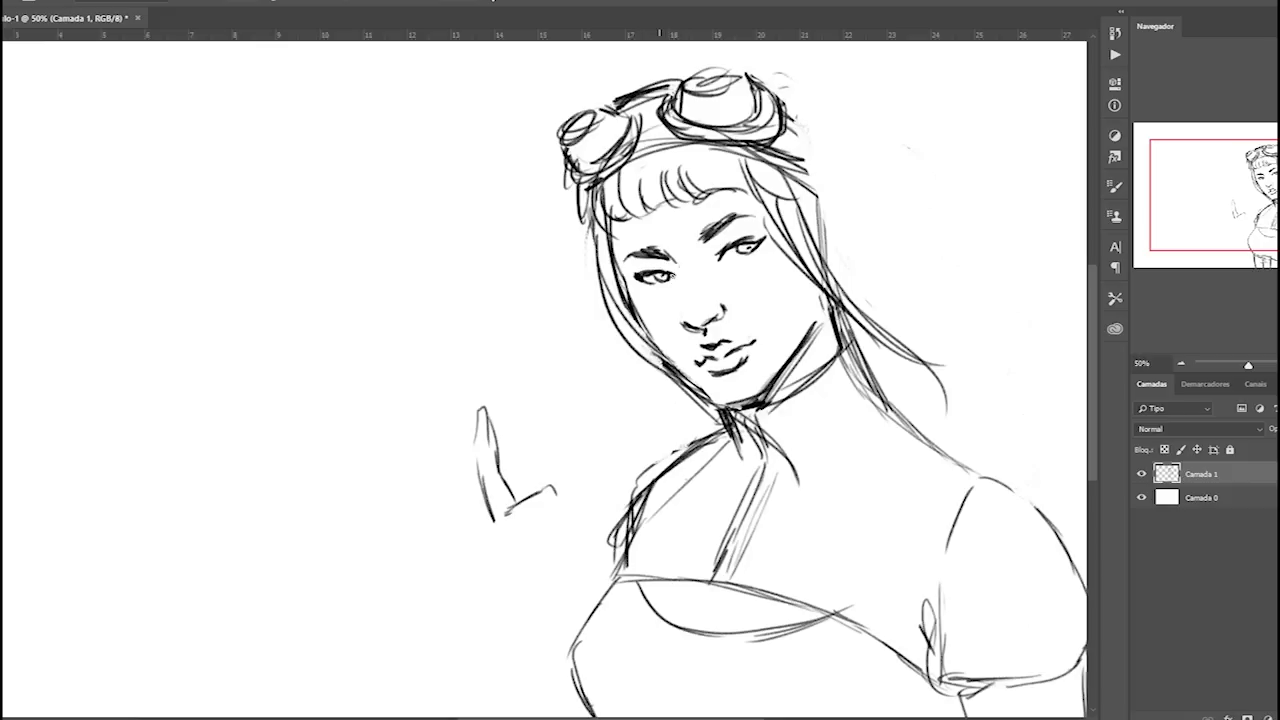
pyautogui.moveTo(637, 276); pyautogui.dragTo(641, 275)
# Add the left eyebrow and cheek blush hatching, then erase the L-shaped stroke left of the figure.
pyautogui.moveTo(650, 246)
pyautogui.mouseDown()
pyautogui.moveTo(666, 244)
pyautogui.moveTo(616, 250)
pyautogui.mouseUp()
pyautogui.moveTo(770, 248); pyautogui.dragTo(762, 274)
pyautogui.moveTo(684, 290)
pyautogui.mouseDown()
pyautogui.moveTo(683, 326)
pyautogui.moveTo(659, 302)
pyautogui.mouseUp()
pyautogui.moveTo(665, 283); pyautogui.dragTo(657, 299)
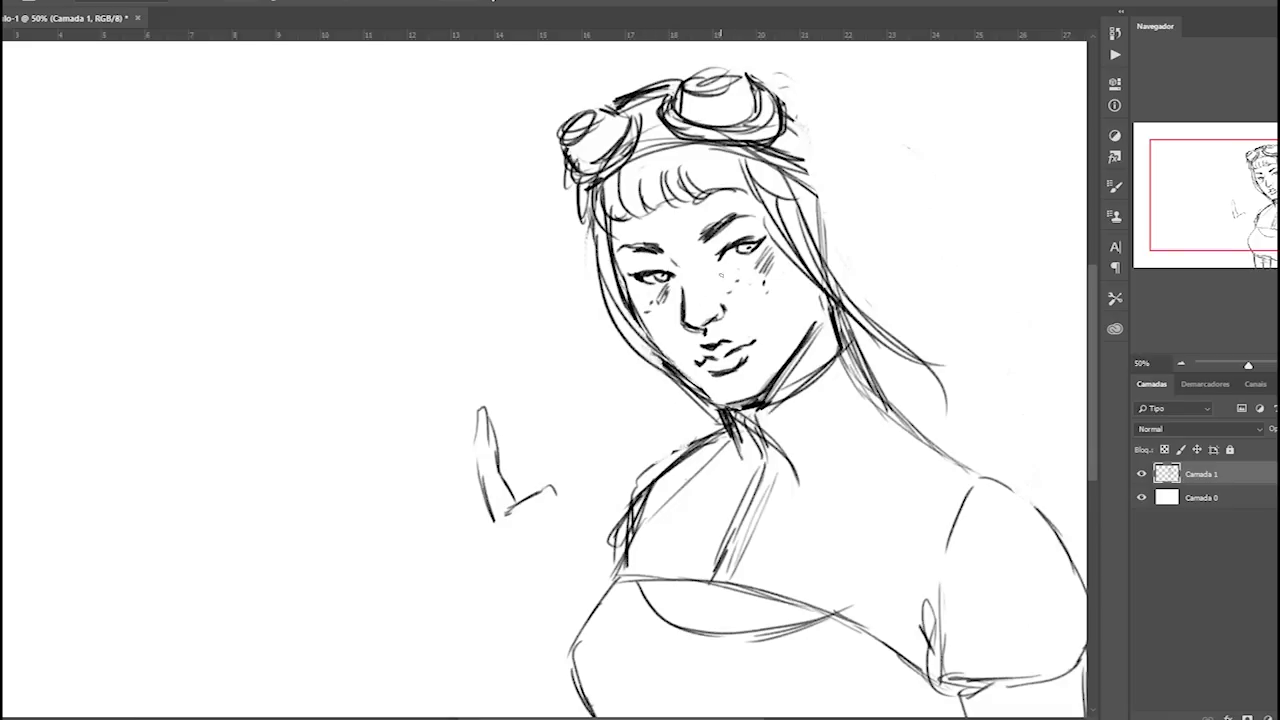
pyautogui.moveTo(734, 258); pyautogui.dragTo(756, 246)
pyautogui.moveTo(497, 424)
pyautogui.mouseDown()
pyautogui.moveTo(491, 500)
pyautogui.moveTo(514, 443)
pyautogui.moveTo(558, 495)
pyautogui.mouseUp()
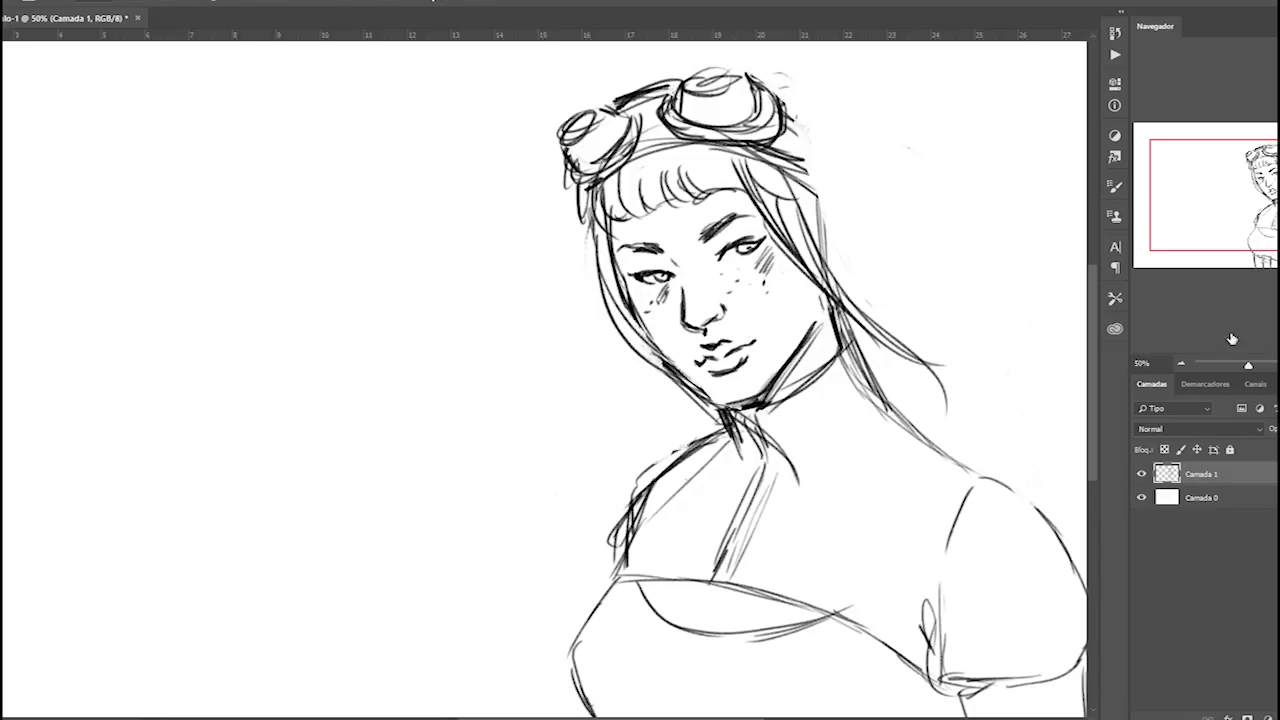
pyautogui.click(1183, 363)
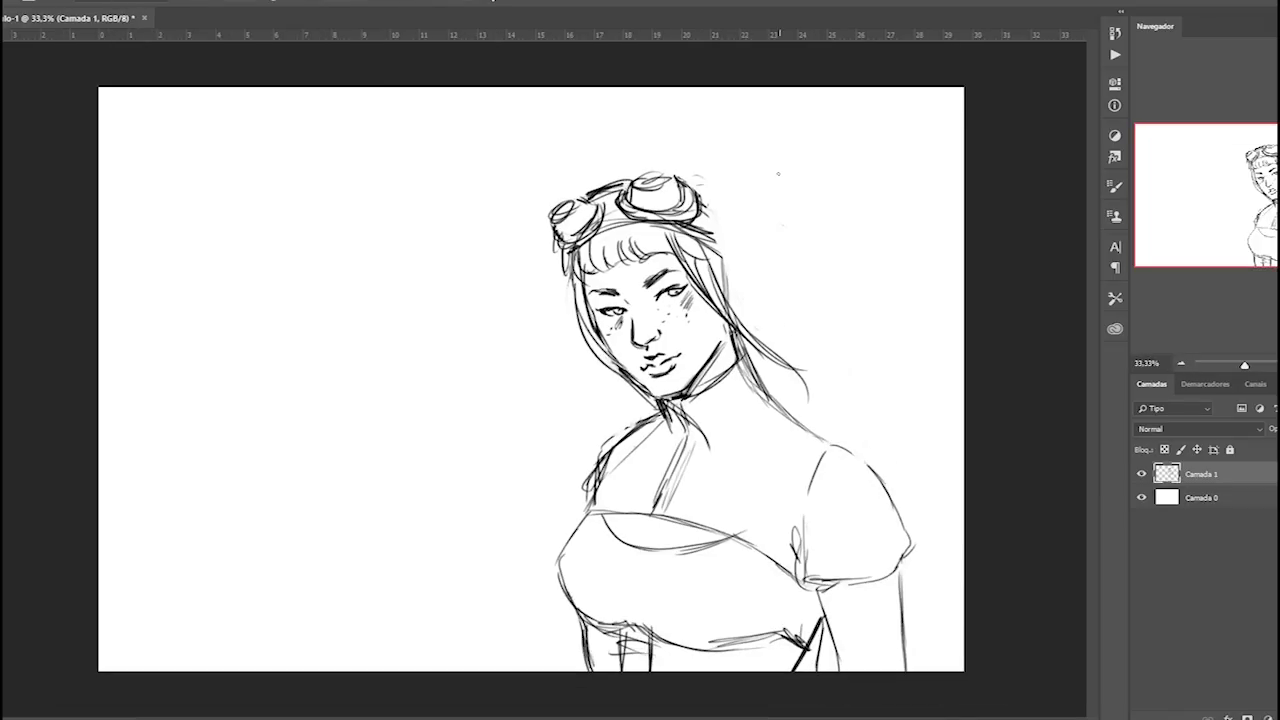
# Extend the goggle strap lines and add rivet dots along the strap.
pyautogui.moveTo(688, 226); pyautogui.dragTo(740, 248)
pyautogui.moveTo(692, 206); pyautogui.dragTo(740, 234)
pyautogui.moveTo(704, 208)
pyautogui.mouseDown()
pyautogui.moveTo(748, 250)
pyautogui.moveTo(742, 304)
pyautogui.moveTo(726, 306)
pyautogui.mouseUp()
pyautogui.click(719, 226)
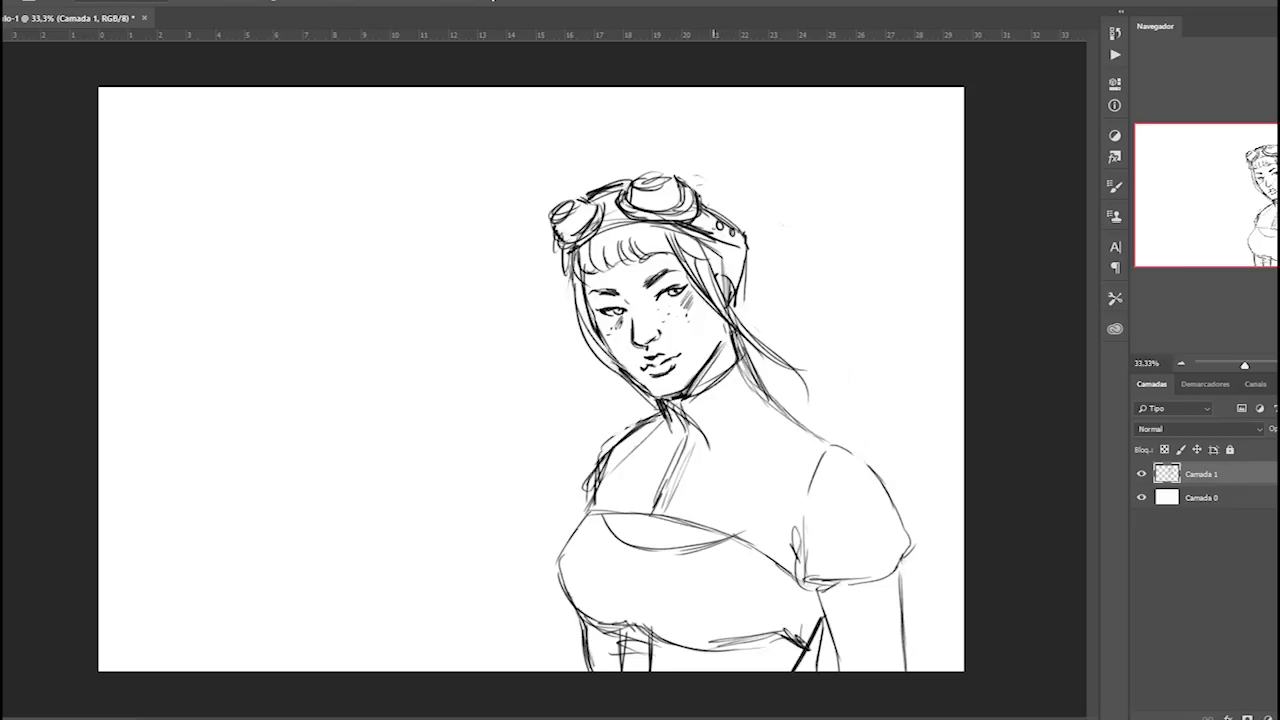
# Sketch the right hair edge, a bun above the goggles, and the braid down by the neck.
pyautogui.moveTo(748, 255); pyautogui.dragTo(743, 306)
pyautogui.moveTo(750, 256); pyautogui.dragTo(744, 324)
pyautogui.moveTo(690, 172); pyautogui.dragTo(750, 232)
pyautogui.moveTo(648, 178)
pyautogui.mouseDown()
pyautogui.moveTo(726, 156)
pyautogui.moveTo(766, 240)
pyautogui.moveTo(742, 254)
pyautogui.moveTo(765, 292)
pyautogui.moveTo(786, 262)
pyautogui.moveTo(772, 320)
pyautogui.moveTo(802, 364)
pyautogui.moveTo(802, 408)
pyautogui.moveTo(792, 404)
pyautogui.moveTo(814, 432)
pyautogui.mouseUp()
pyautogui.moveTo(742, 338); pyautogui.dragTo(732, 368)
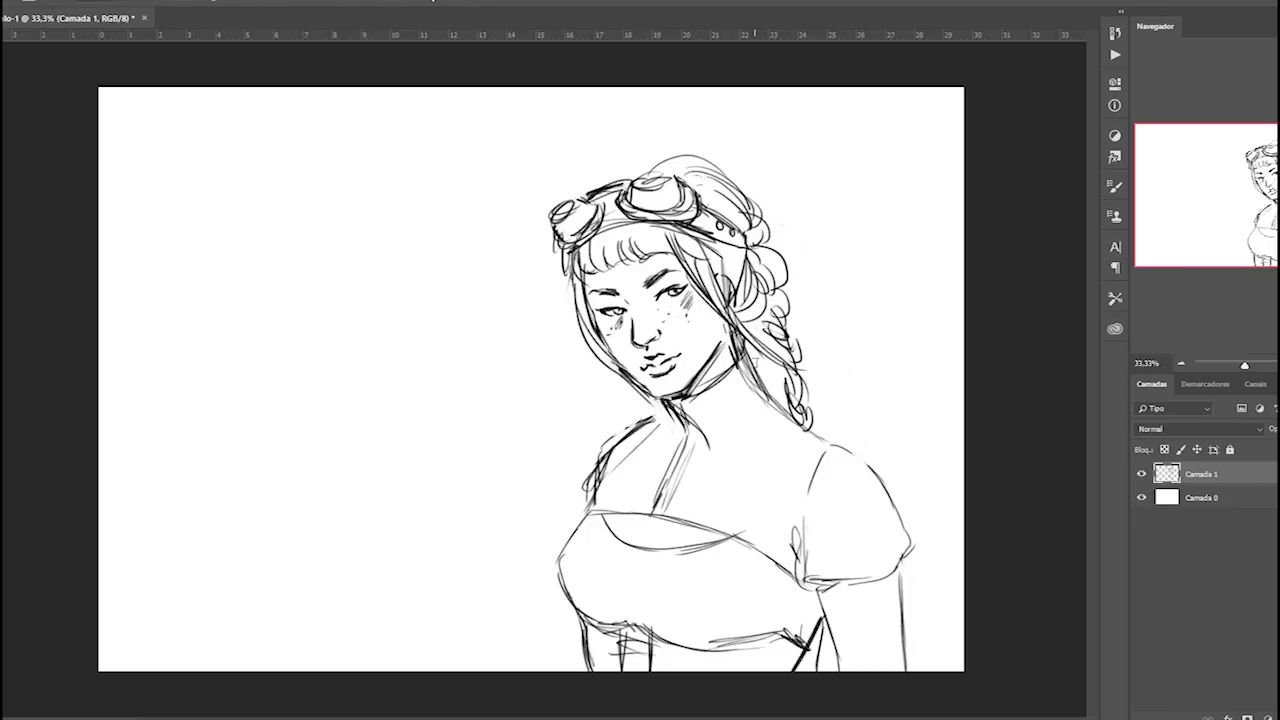
# Darken the collar, sketch the bodice's top edge, and add strands at the shoulder.
pyautogui.moveTo(660, 412)
pyautogui.mouseDown()
pyautogui.moveTo(640, 430)
pyautogui.moveTo(684, 420)
pyautogui.moveTo(664, 436)
pyautogui.mouseUp()
pyautogui.moveTo(582, 512)
pyautogui.mouseDown()
pyautogui.moveTo(706, 534)
pyautogui.moveTo(822, 612)
pyautogui.mouseUp()
pyautogui.moveTo(808, 540)
pyautogui.mouseDown()
pyautogui.moveTo(802, 576)
pyautogui.moveTo(830, 592)
pyautogui.moveTo(874, 596)
pyautogui.moveTo(906, 584)
pyautogui.moveTo(908, 566)
pyautogui.mouseUp()
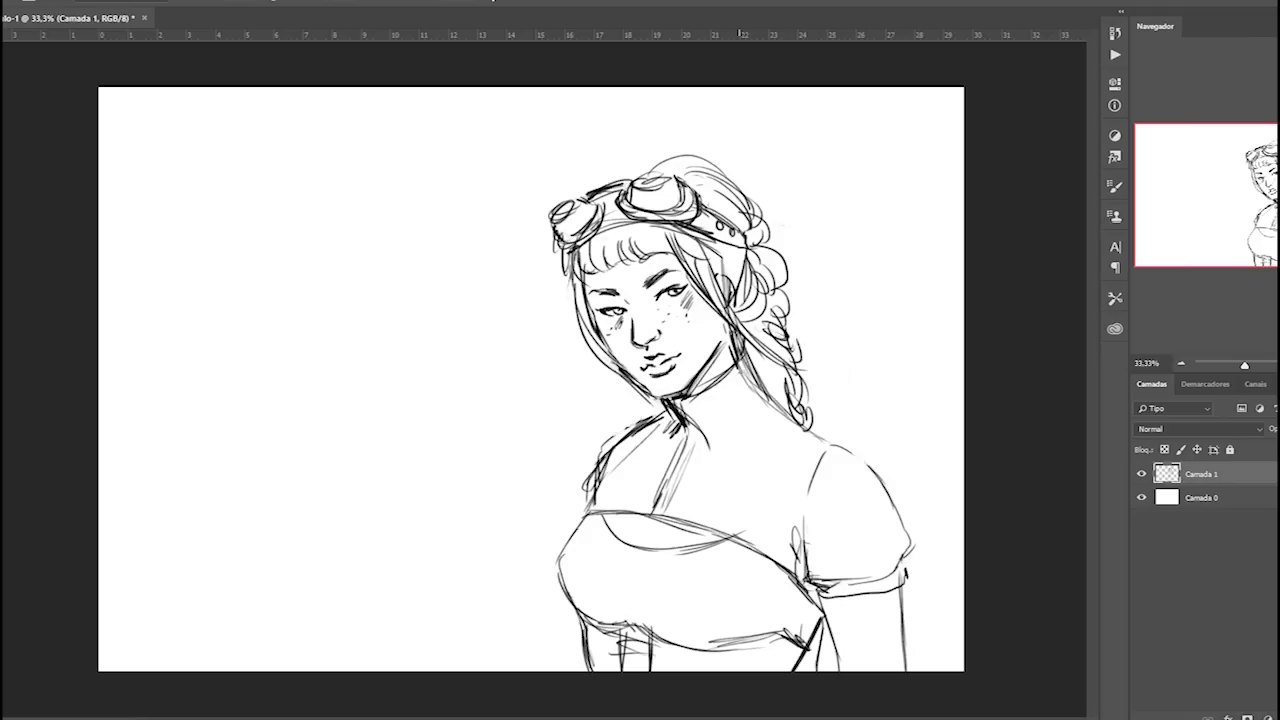
pyautogui.moveTo(742, 370); pyautogui.dragTo(758, 404)
pyautogui.moveTo(818, 442); pyautogui.dragTo(829, 452)
# Erase the V-neck collar line, add a dashed neckline seam, and stroke the top of the hair.
pyautogui.moveTo(676, 444)
pyautogui.mouseDown()
pyautogui.moveTo(660, 494)
pyautogui.moveTo(690, 458)
pyautogui.moveTo(660, 506)
pyautogui.mouseUp()
pyautogui.moveTo(689, 461)
pyautogui.mouseDown()
pyautogui.moveTo(676, 456)
pyautogui.moveTo(667, 497)
pyautogui.mouseUp()
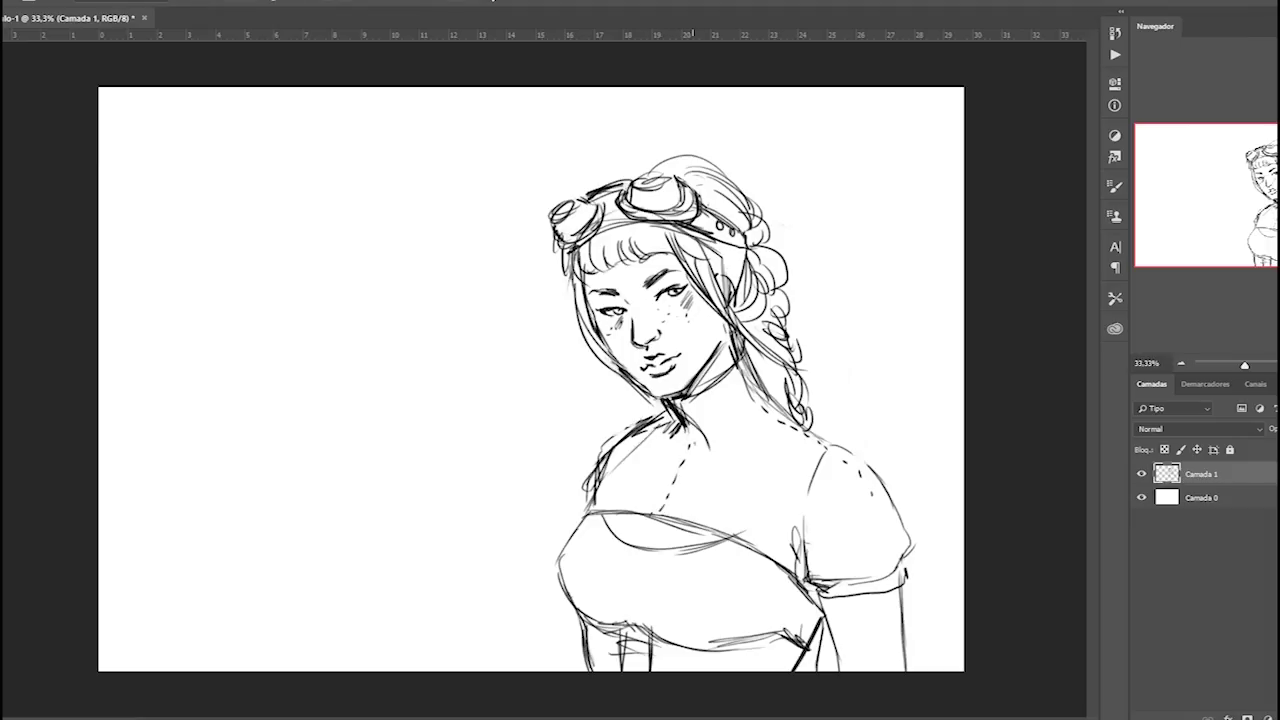
pyautogui.moveTo(698, 443); pyautogui.dragTo(693, 455)
pyautogui.moveTo(624, 174)
pyautogui.mouseDown()
pyautogui.moveTo(660, 159)
pyautogui.moveTo(678, 167)
pyautogui.moveTo(670, 157)
pyautogui.moveTo(752, 190)
pyautogui.moveTo(776, 220)
pyautogui.moveTo(756, 286)
pyautogui.moveTo(788, 302)
pyautogui.moveTo(812, 428)
pyautogui.moveTo(740, 518)
pyautogui.mouseUp()
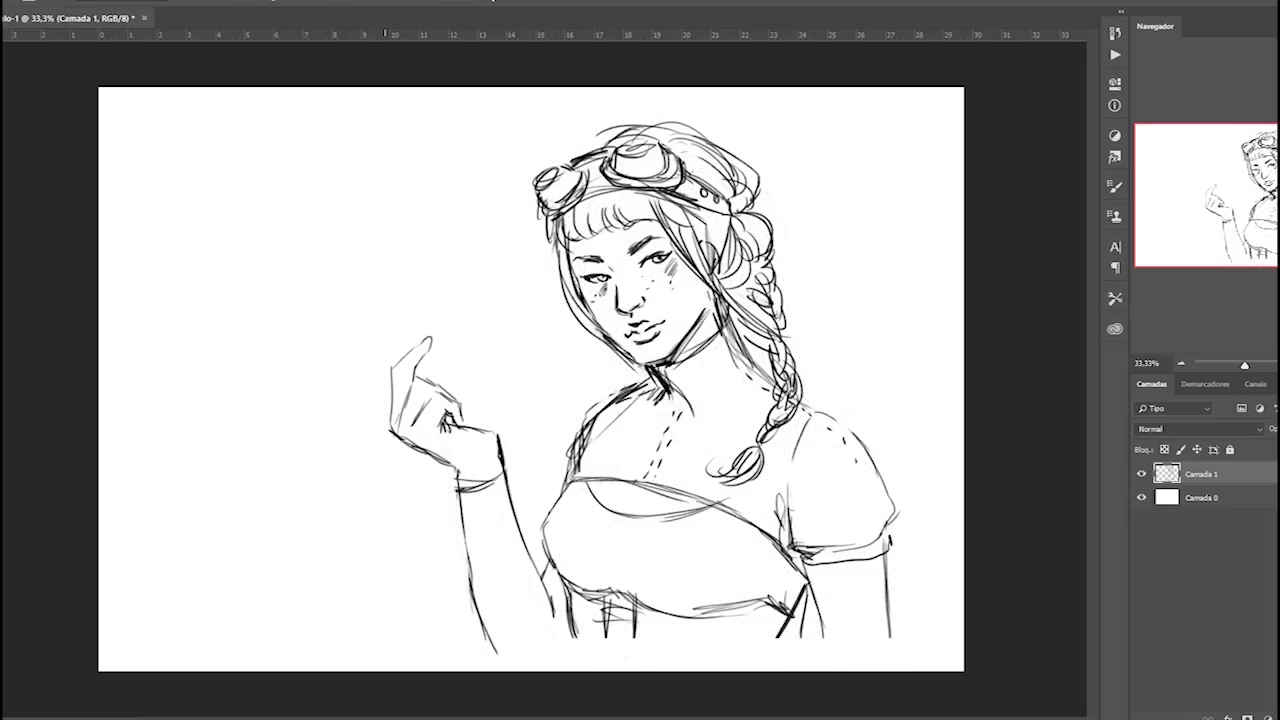
# Redraw the raised hand's outline, knuckles, finger lines and wrist band.
pyautogui.moveTo(390, 430)
pyautogui.mouseDown()
pyautogui.moveTo(378, 390)
pyautogui.moveTo(402, 338)
pyautogui.mouseUp()
pyautogui.moveTo(490, 418)
pyautogui.mouseDown()
pyautogui.moveTo(456, 344)
pyautogui.moveTo(452, 372)
pyautogui.moveTo(412, 338)
pyautogui.moveTo(426, 328)
pyautogui.moveTo(456, 348)
pyautogui.moveTo(410, 342)
pyautogui.mouseUp()
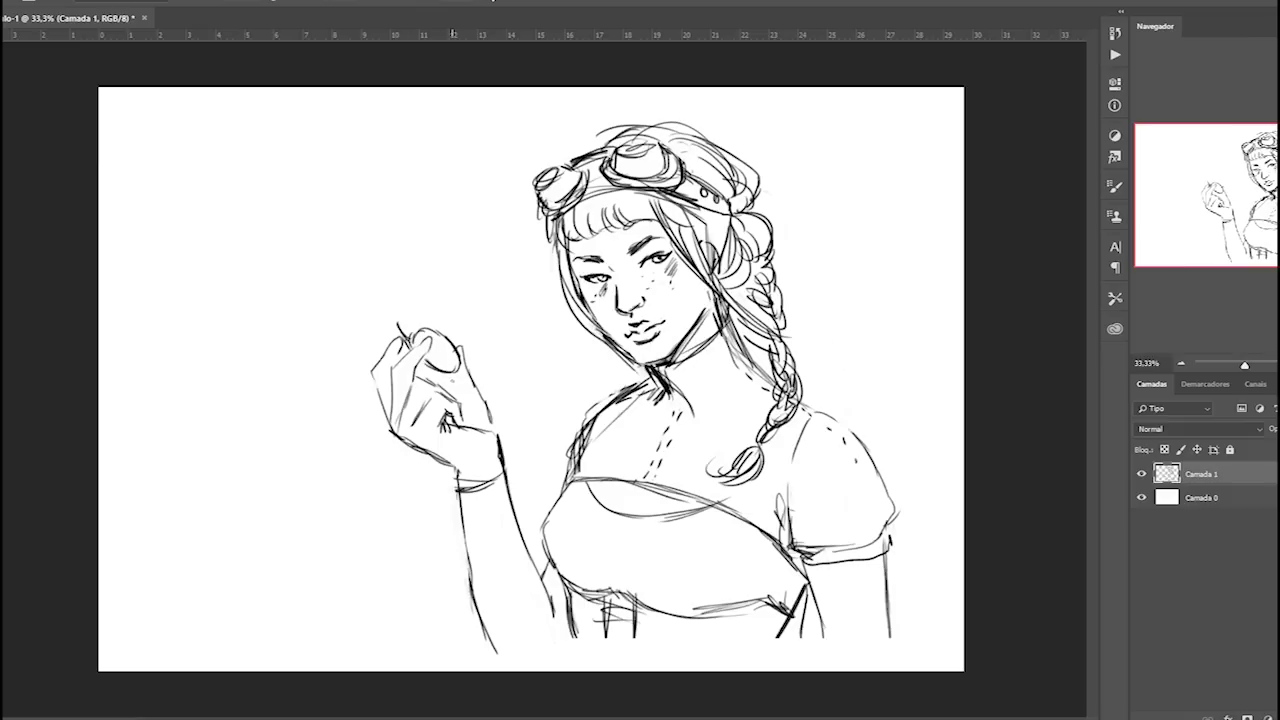
pyautogui.moveTo(456, 374); pyautogui.dragTo(451, 396)
pyautogui.moveTo(456, 346)
pyautogui.mouseDown()
pyautogui.moveTo(494, 438)
pyautogui.moveTo(468, 427)
pyautogui.mouseUp()
pyautogui.moveTo(373, 385); pyautogui.dragTo(392, 430)
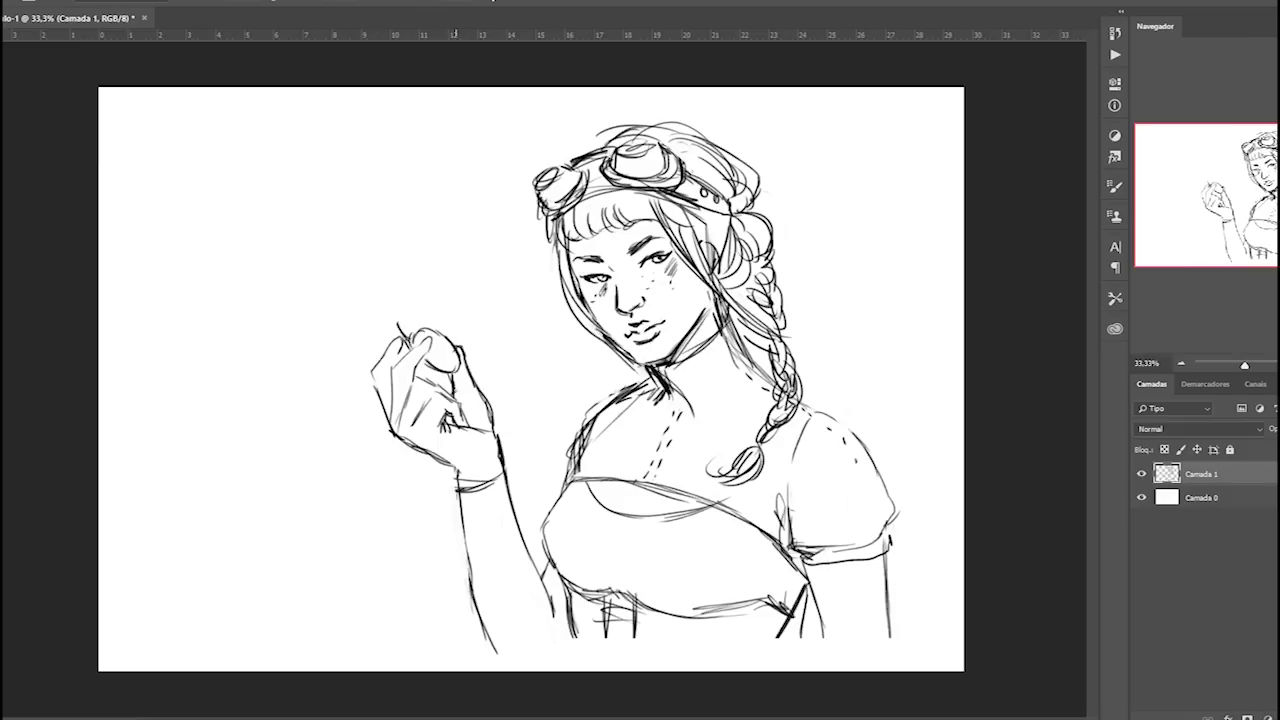
pyautogui.moveTo(449, 381)
pyautogui.mouseDown()
pyautogui.moveTo(499, 439)
pyautogui.moveTo(487, 472)
pyautogui.moveTo(503, 460)
pyautogui.moveTo(466, 494)
pyautogui.moveTo(491, 488)
pyautogui.mouseUp()
pyautogui.moveTo(477, 490); pyautogui.dragTo(505, 477)
pyautogui.moveTo(424, 445); pyautogui.dragTo(394, 436)
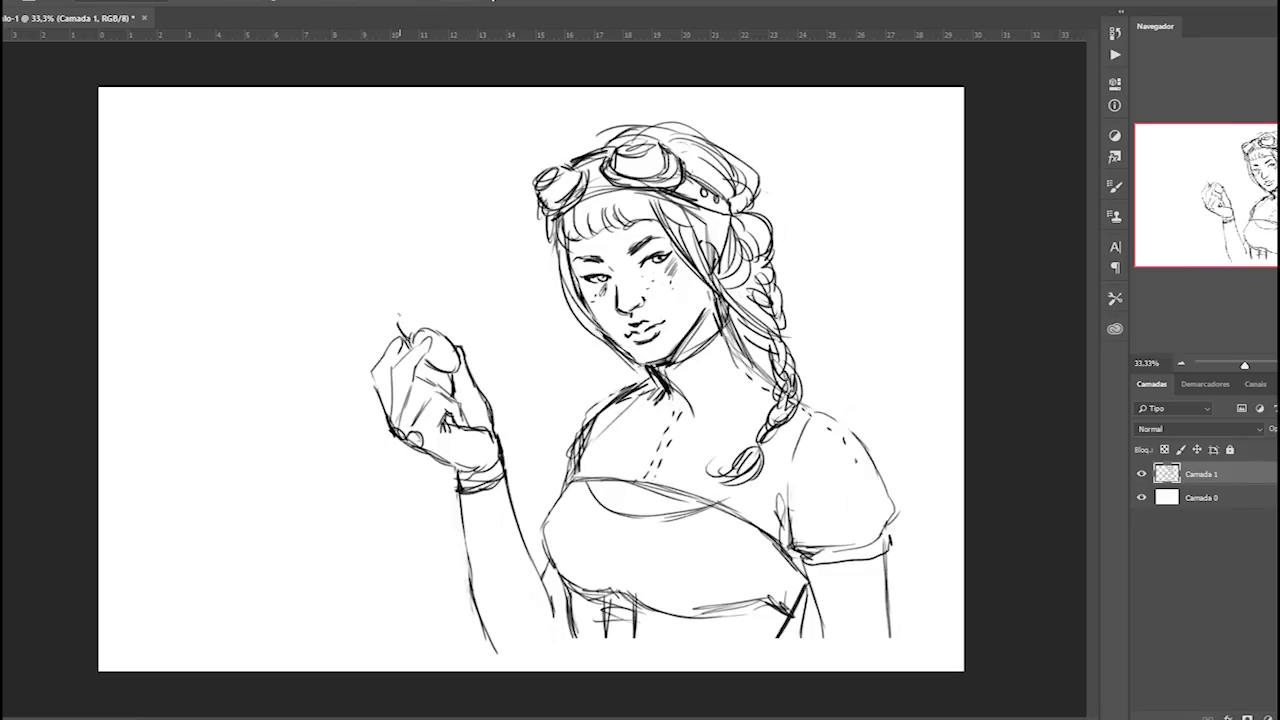
# Replace the apple with a pocket watch oval held in the fingertips, hatching across the fingers.
pyautogui.moveTo(394, 344)
pyautogui.mouseDown()
pyautogui.moveTo(400, 318)
pyautogui.moveTo(416, 320)
pyautogui.moveTo(398, 330)
pyautogui.moveTo(418, 322)
pyautogui.moveTo(402, 328)
pyautogui.moveTo(456, 370)
pyautogui.mouseUp()
pyautogui.moveTo(440, 334)
pyautogui.mouseDown()
pyautogui.moveTo(420, 348)
pyautogui.moveTo(410, 324)
pyautogui.mouseUp()
pyautogui.moveTo(410, 342)
pyautogui.mouseDown()
pyautogui.moveTo(416, 294)
pyautogui.moveTo(402, 332)
pyautogui.moveTo(446, 372)
pyautogui.moveTo(450, 352)
pyautogui.moveTo(446, 372)
pyautogui.moveTo(422, 346)
pyautogui.mouseUp()
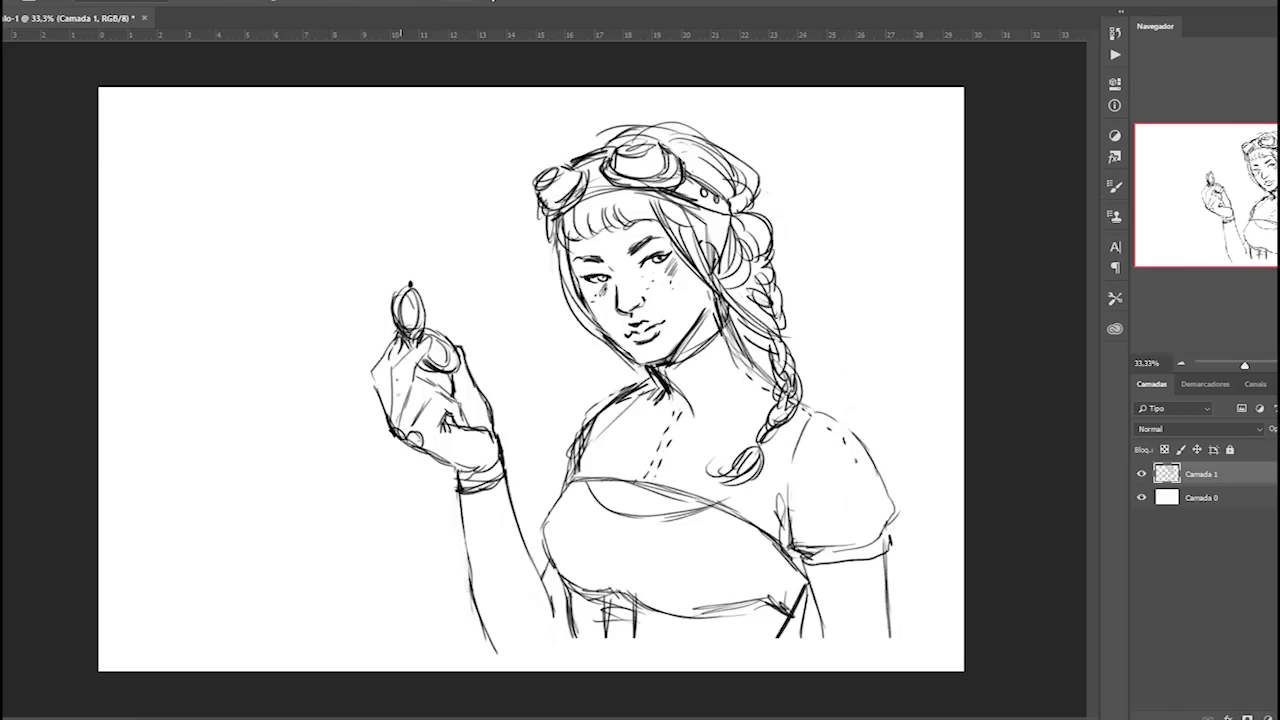
pyautogui.moveTo(398, 384)
pyautogui.mouseDown()
pyautogui.moveTo(404, 404)
pyautogui.moveTo(472, 426)
pyautogui.moveTo(452, 454)
pyautogui.moveTo(418, 458)
pyautogui.moveTo(446, 500)
pyautogui.mouseUp()
# Draw the watch chain hanging below the hand and the wrist lines, undoing the last stray stroke.
pyautogui.moveTo(432, 454)
pyautogui.mouseDown()
pyautogui.moveTo(430, 496)
pyautogui.moveTo(446, 500)
pyautogui.mouseUp()
pyautogui.moveTo(448, 454)
pyautogui.mouseDown()
pyautogui.moveTo(444, 506)
pyautogui.moveTo(427, 518)
pyautogui.mouseUp()
pyautogui.moveTo(440, 511)
pyautogui.mouseDown()
pyautogui.moveTo(444, 524)
pyautogui.moveTo(436, 516)
pyautogui.mouseUp()
pyautogui.moveTo(448, 488)
pyautogui.mouseDown()
pyautogui.moveTo(450, 508)
pyautogui.moveTo(462, 414)
pyautogui.mouseUp()
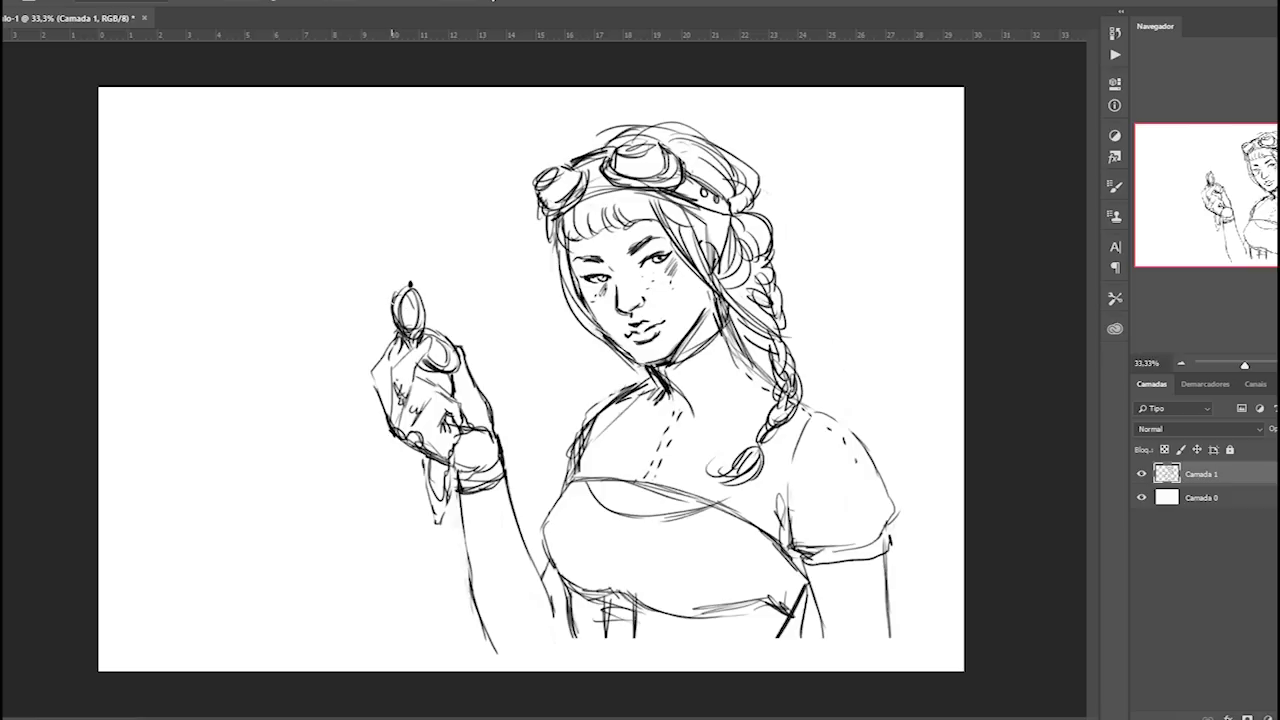
pyautogui.moveTo(389, 312); pyautogui.dragTo(386, 354)
pyautogui.moveTo(460, 430); pyautogui.dragTo(446, 502)
pyautogui.moveTo(407, 401)
pyautogui.mouseDown()
pyautogui.moveTo(422, 415)
pyautogui.moveTo(391, 397)
pyautogui.mouseUp()
pyautogui.hotkey('ctrl', 'z')
# Lasso the hand and watch and scale them down slightly.
pyautogui.moveTo(472, 325)
pyautogui.mouseDown()
pyautogui.moveTo(336, 384)
pyautogui.moveTo(450, 522)
pyautogui.moveTo(474, 288)
pyautogui.mouseUp()
pyautogui.hotkey('ctrl', 't')
pyautogui.moveTo(332, 265); pyautogui.dragTo(351, 290)
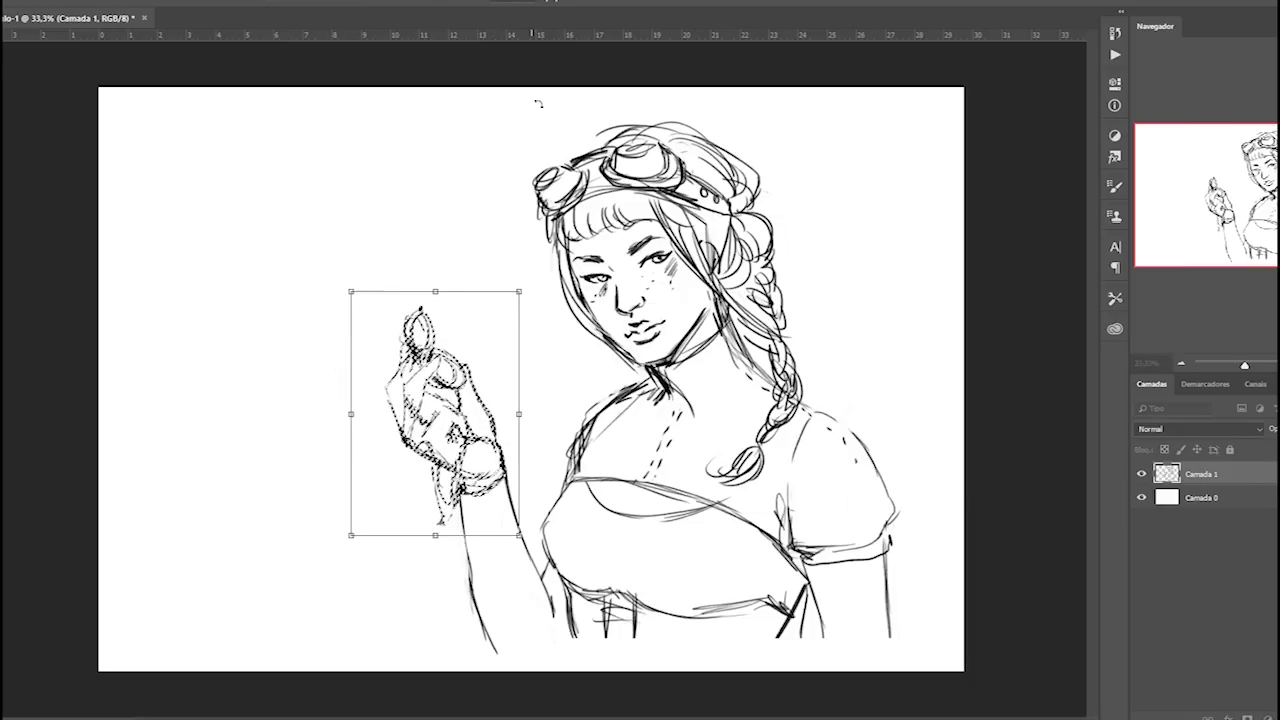
pyautogui.press('Return')
pyautogui.hotkey('ctrl', 'd')
# Reselect the hand and rotate it to a more upright angle, nudging it into place.
pyautogui.moveTo(357, 345); pyautogui.dragTo(432, 240)
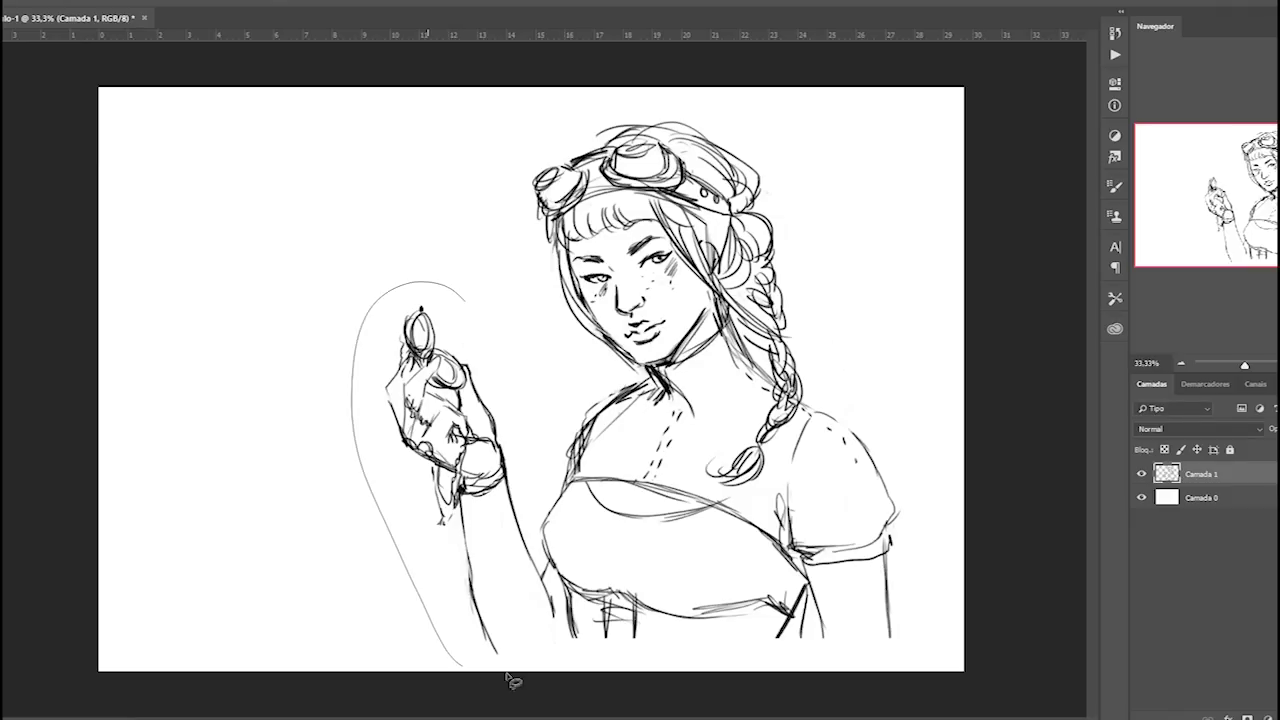
pyautogui.hotkey('ctrl', 't')
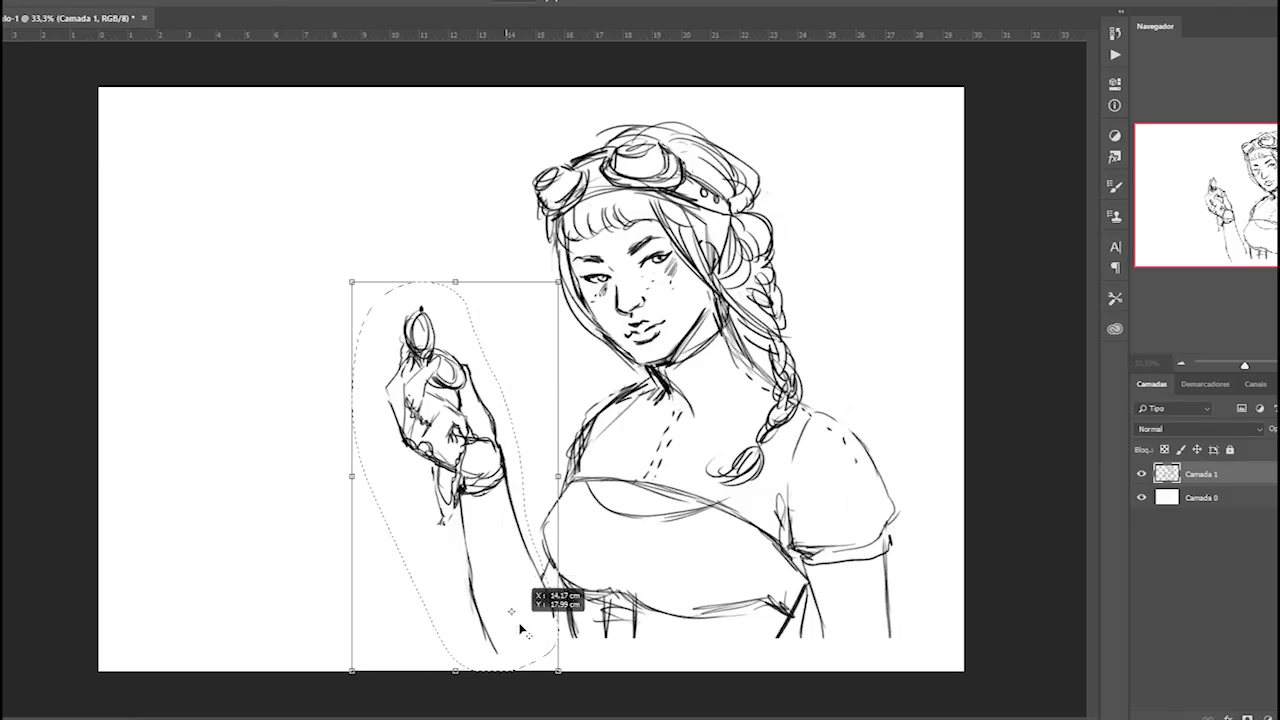
pyautogui.moveTo(464, 483); pyautogui.dragTo(513, 625)
pyautogui.moveTo(584, 214); pyautogui.dragTo(625, 225)
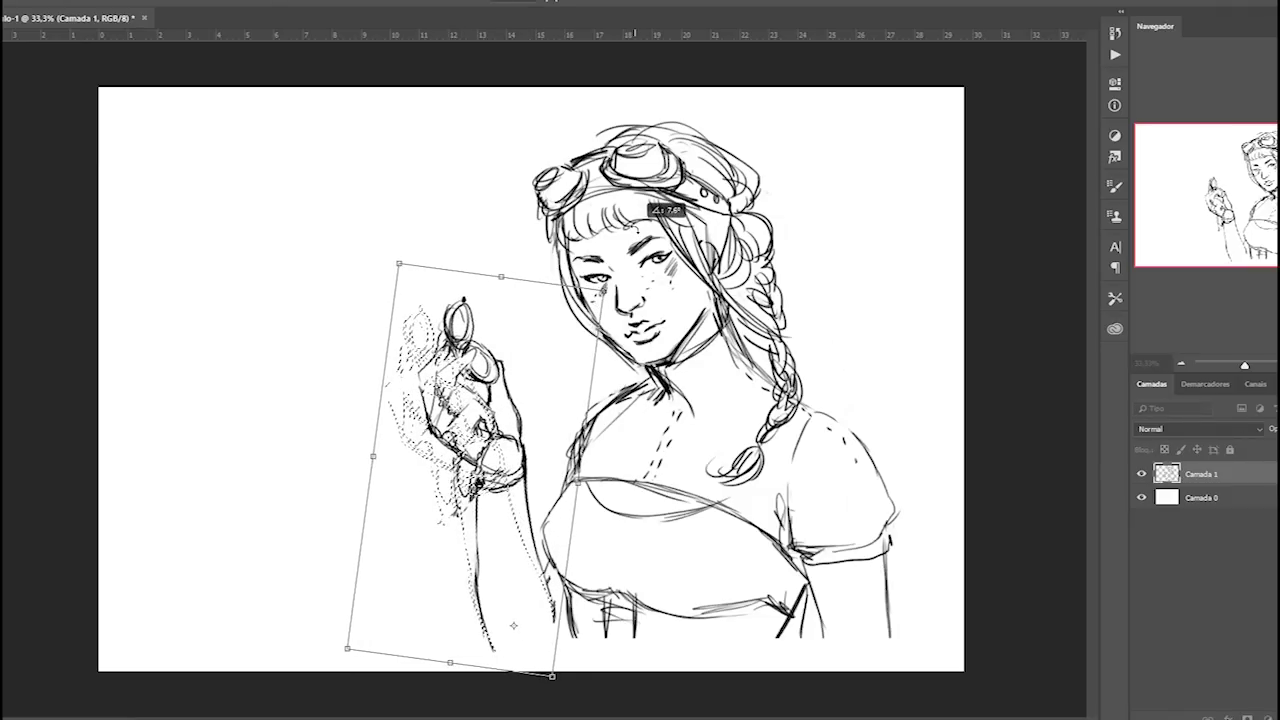
pyautogui.moveTo(645, 212); pyautogui.dragTo(650, 216)
pyautogui.moveTo(538, 554); pyautogui.dragTo(541, 575)
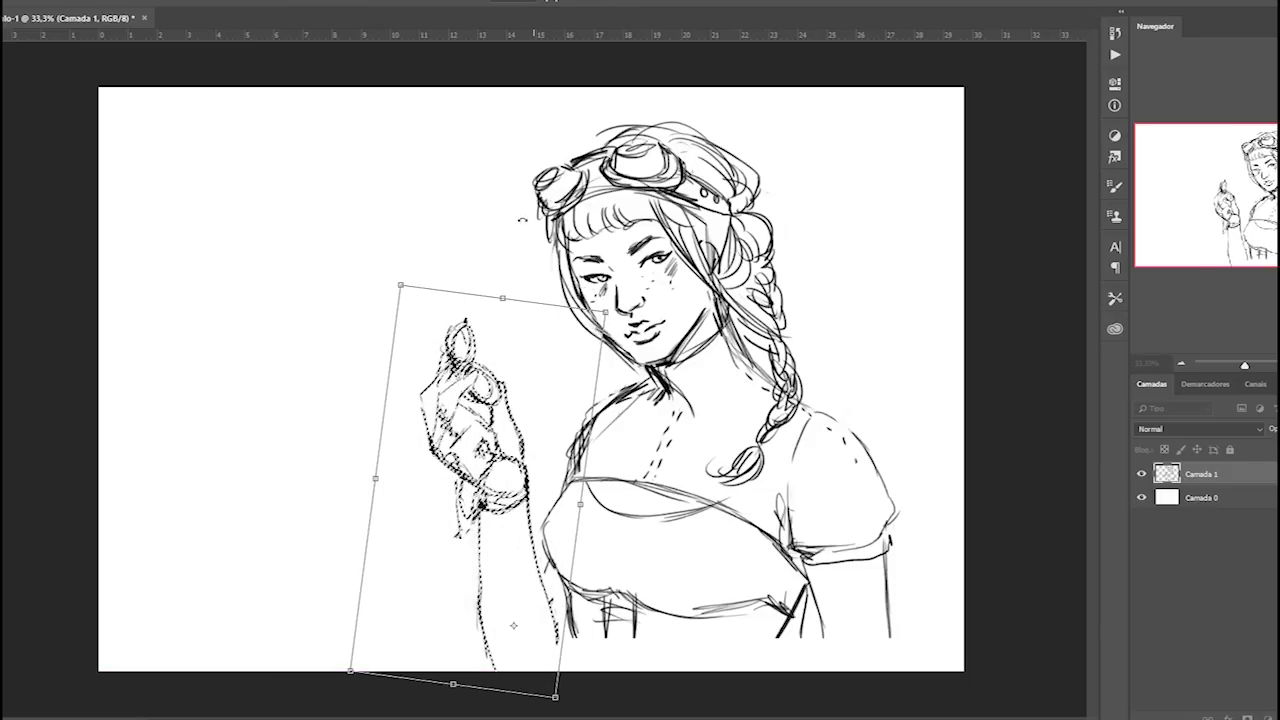
pyautogui.moveTo(621, 531); pyautogui.dragTo(625, 516)
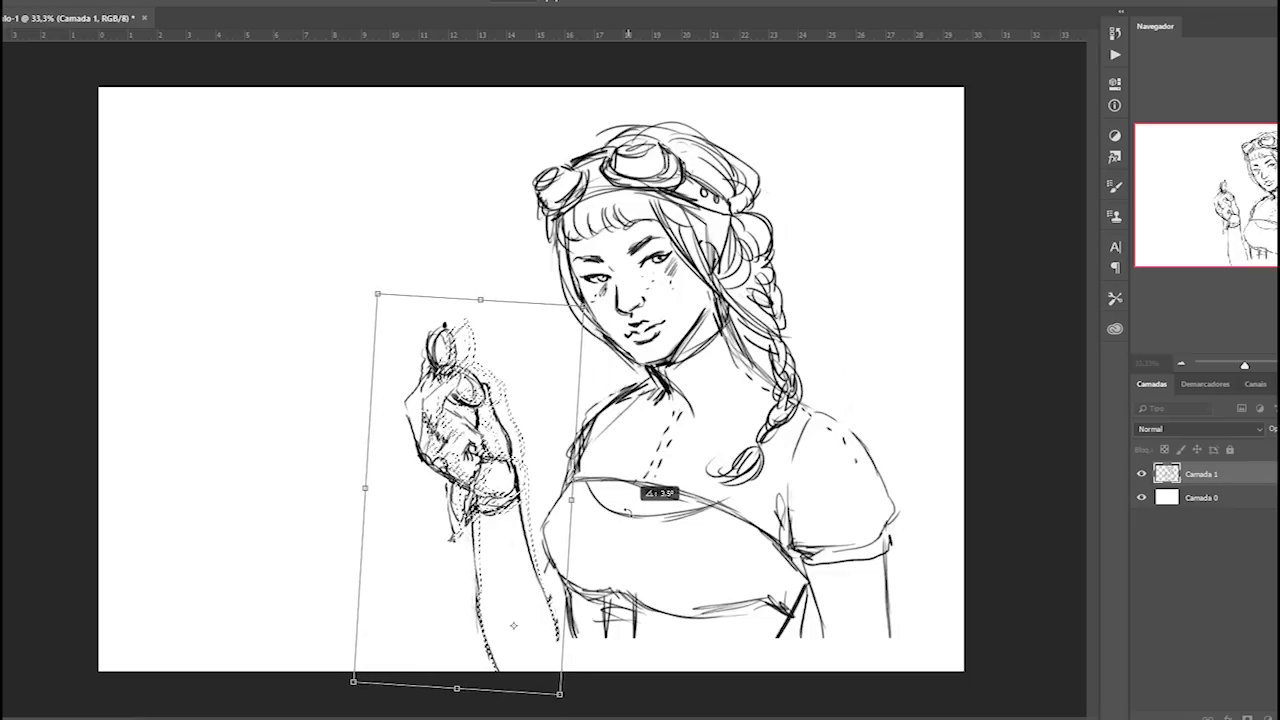
pyautogui.moveTo(550, 619); pyautogui.dragTo(553, 594)
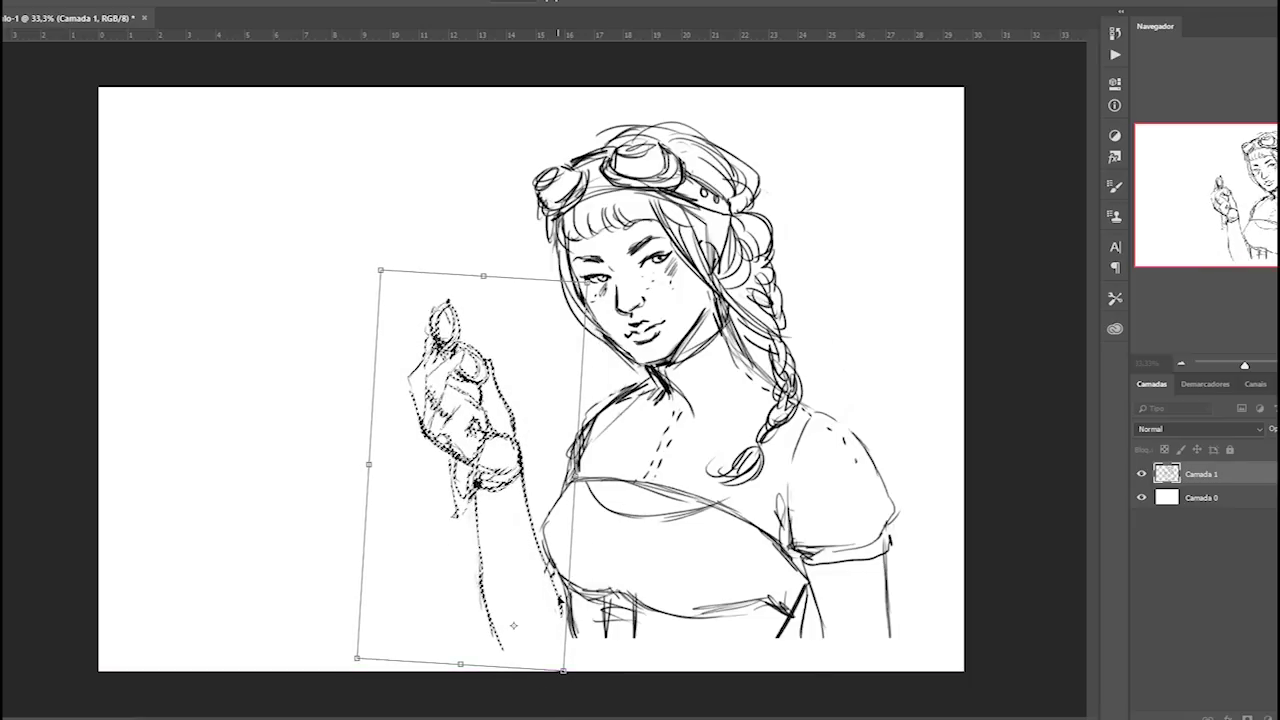
pyautogui.moveTo(560, 592); pyautogui.dragTo(560, 605)
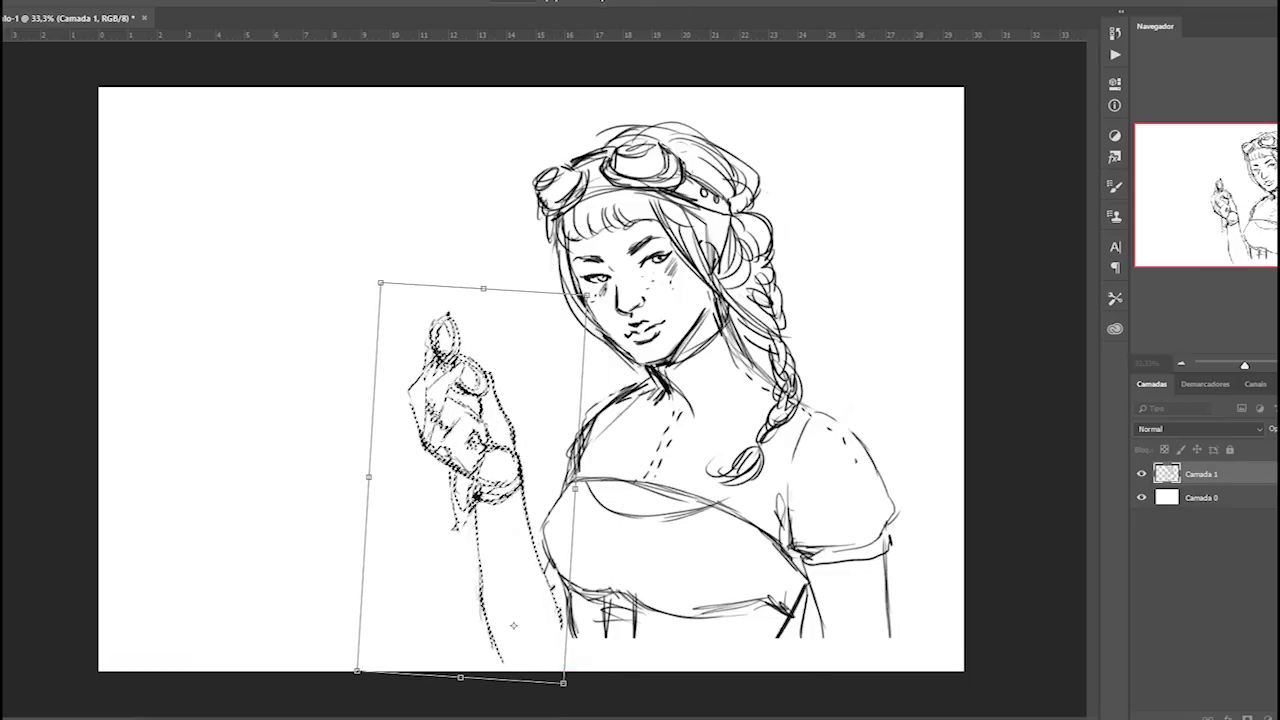
pyautogui.press('Return')
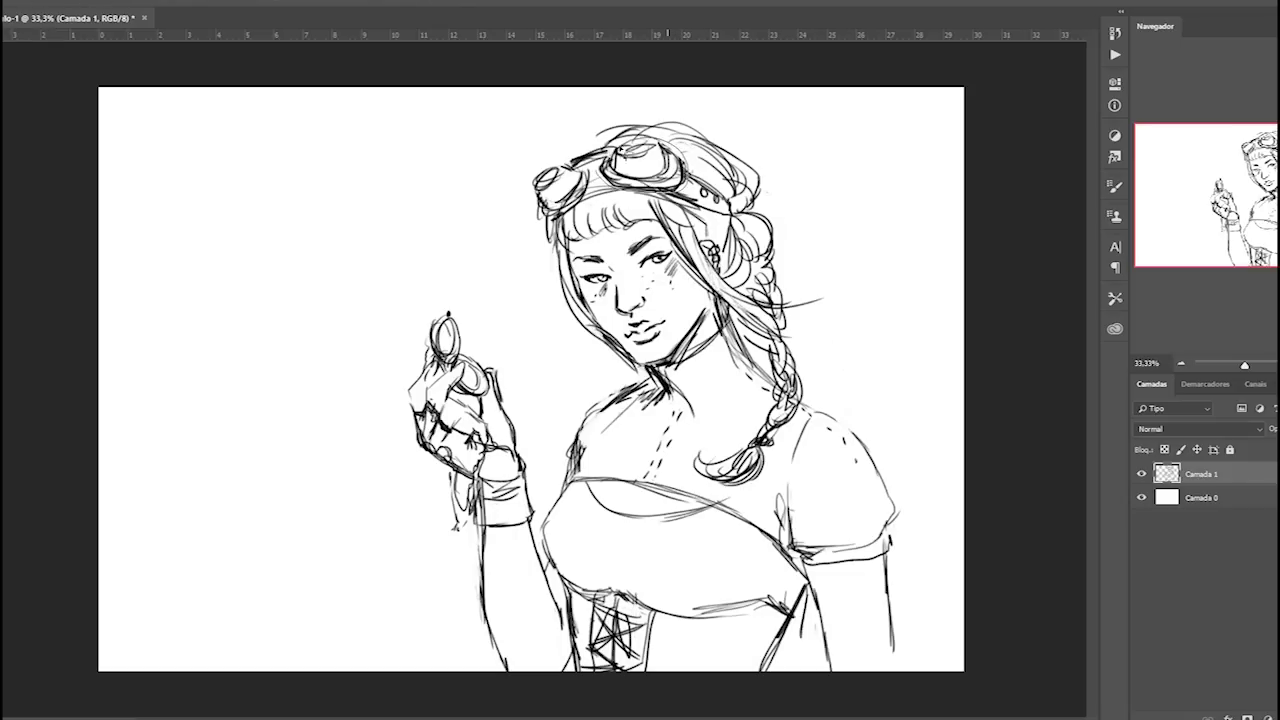
# Rotate the goggles about -3.4 degrees and erase part of the left lens.
pyautogui.moveTo(596, 134); pyautogui.dragTo(686, 192)
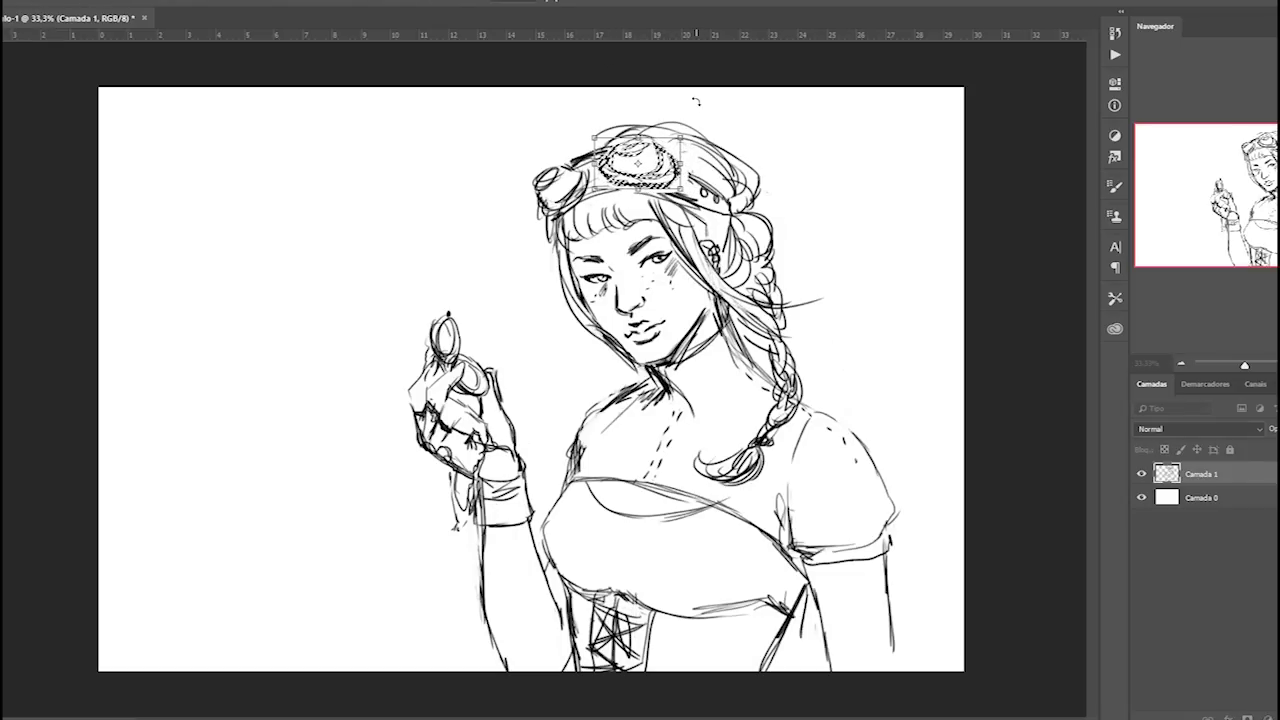
pyautogui.hotkey('ctrl', 't')
pyautogui.moveTo(695, 101); pyautogui.dragTo(695, 108)
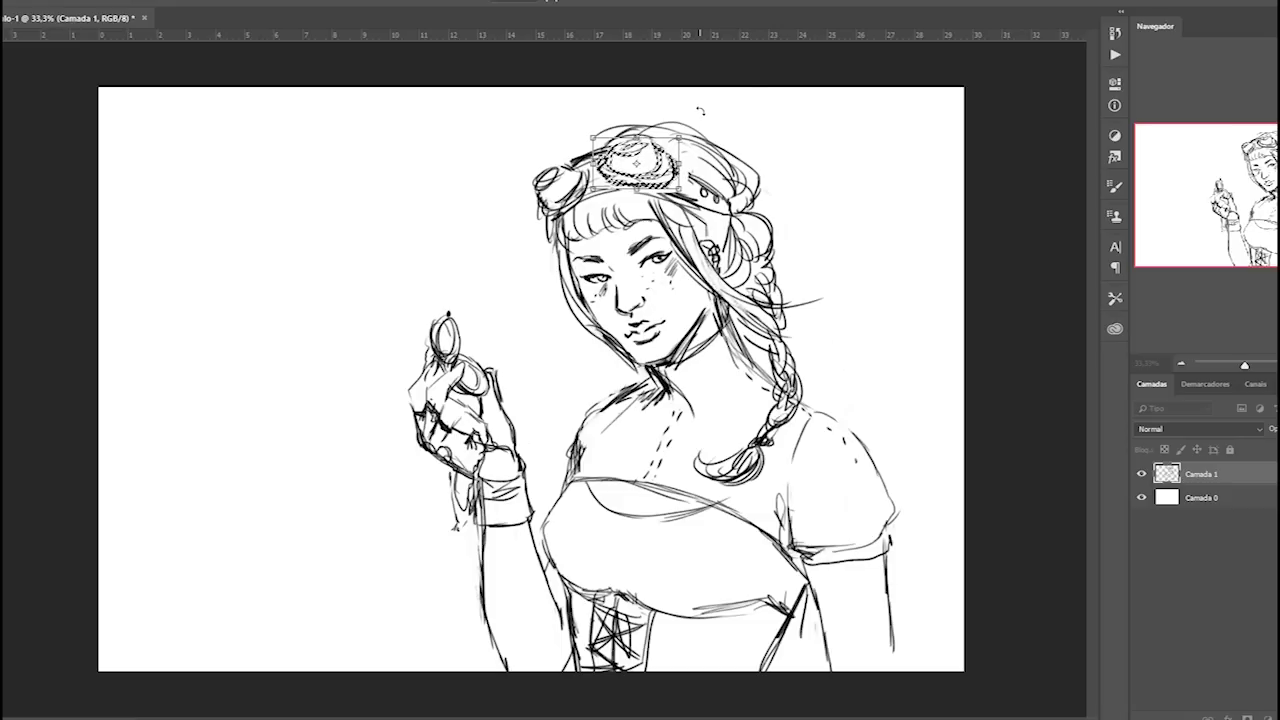
pyautogui.press('Return')
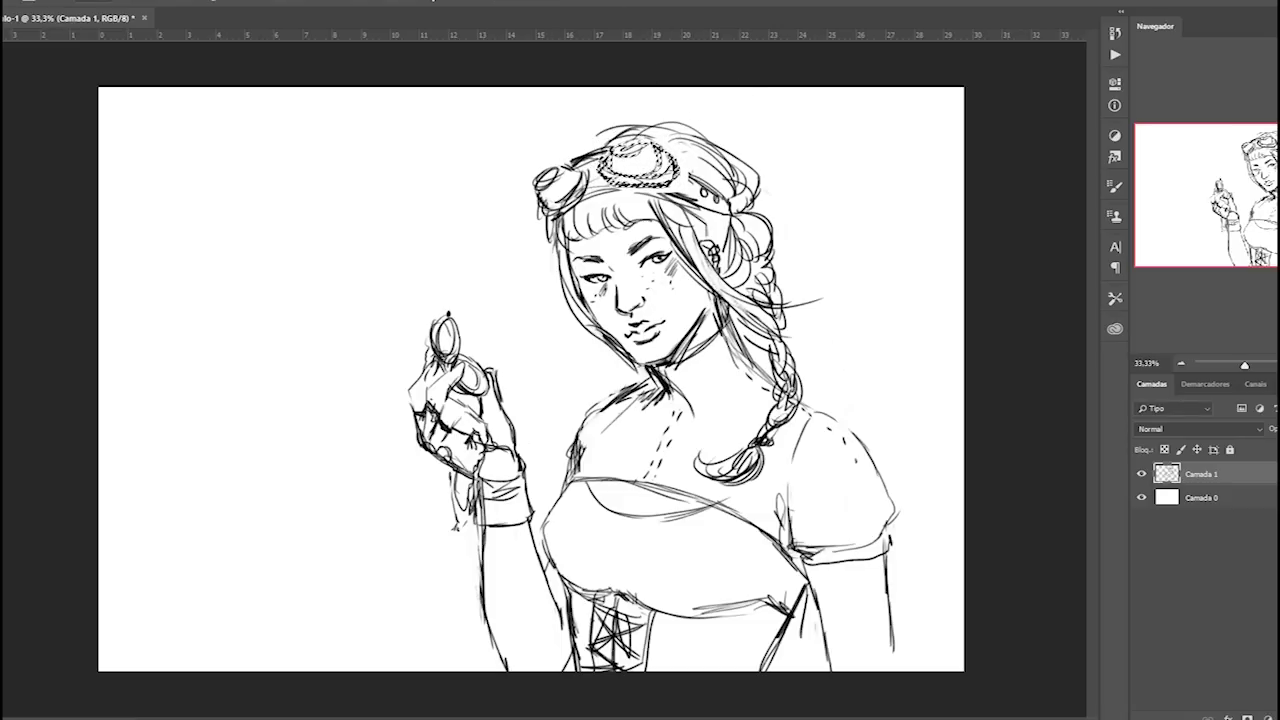
pyautogui.hotkey('ctrl', 'd')
pyautogui.moveTo(503, 185)
pyautogui.mouseDown()
pyautogui.moveTo(562, 168)
pyautogui.moveTo(552, 165)
pyautogui.mouseUp()
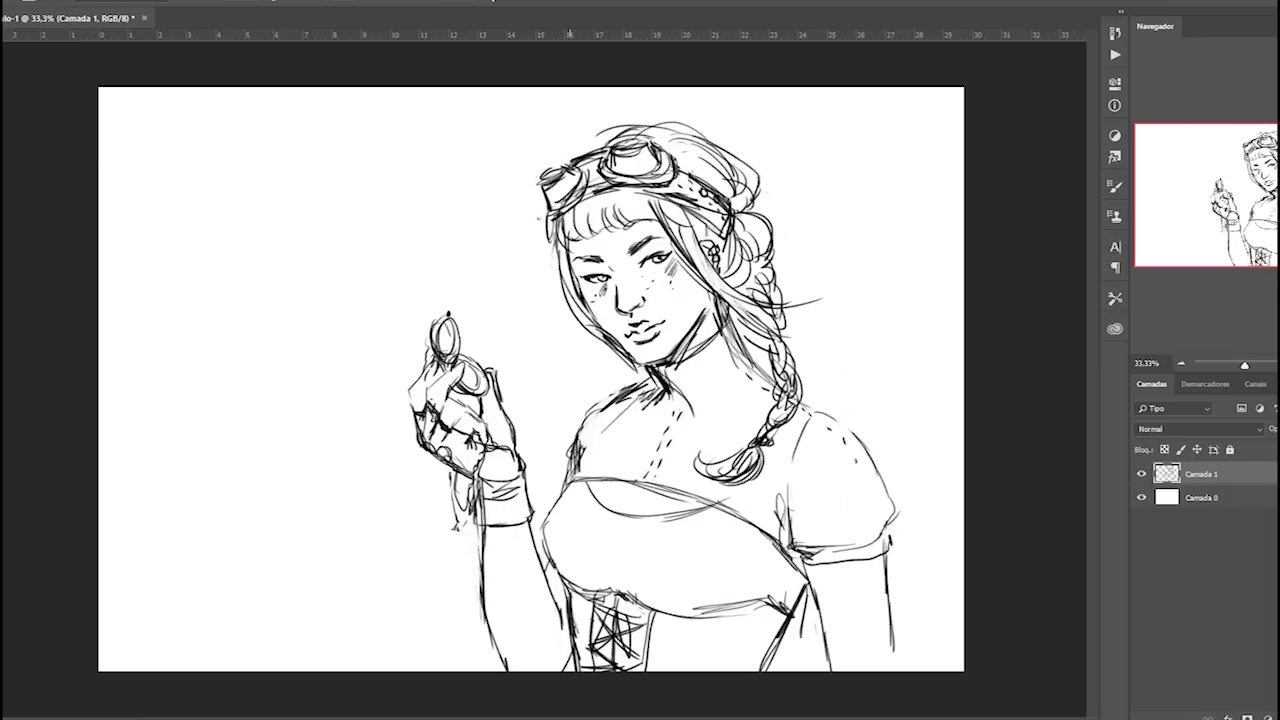
# Redraw the bangs and paint the goggle strap and both lenses solid black.
pyautogui.moveTo(564, 215)
pyautogui.mouseDown()
pyautogui.moveTo(625, 186)
pyautogui.moveTo(582, 168)
pyautogui.moveTo(552, 234)
pyautogui.mouseUp()
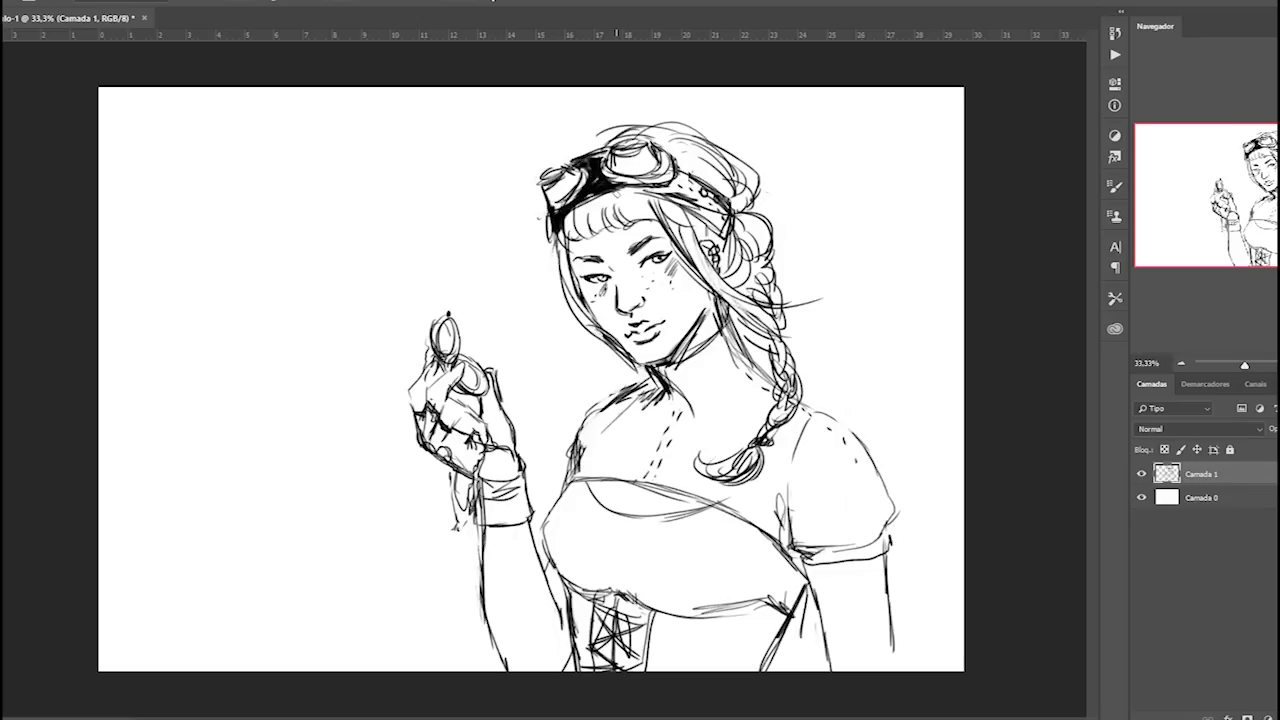
pyautogui.moveTo(614, 193)
pyautogui.mouseDown()
pyautogui.moveTo(716, 182)
pyautogui.moveTo(688, 236)
pyautogui.moveTo(720, 230)
pyautogui.mouseUp()
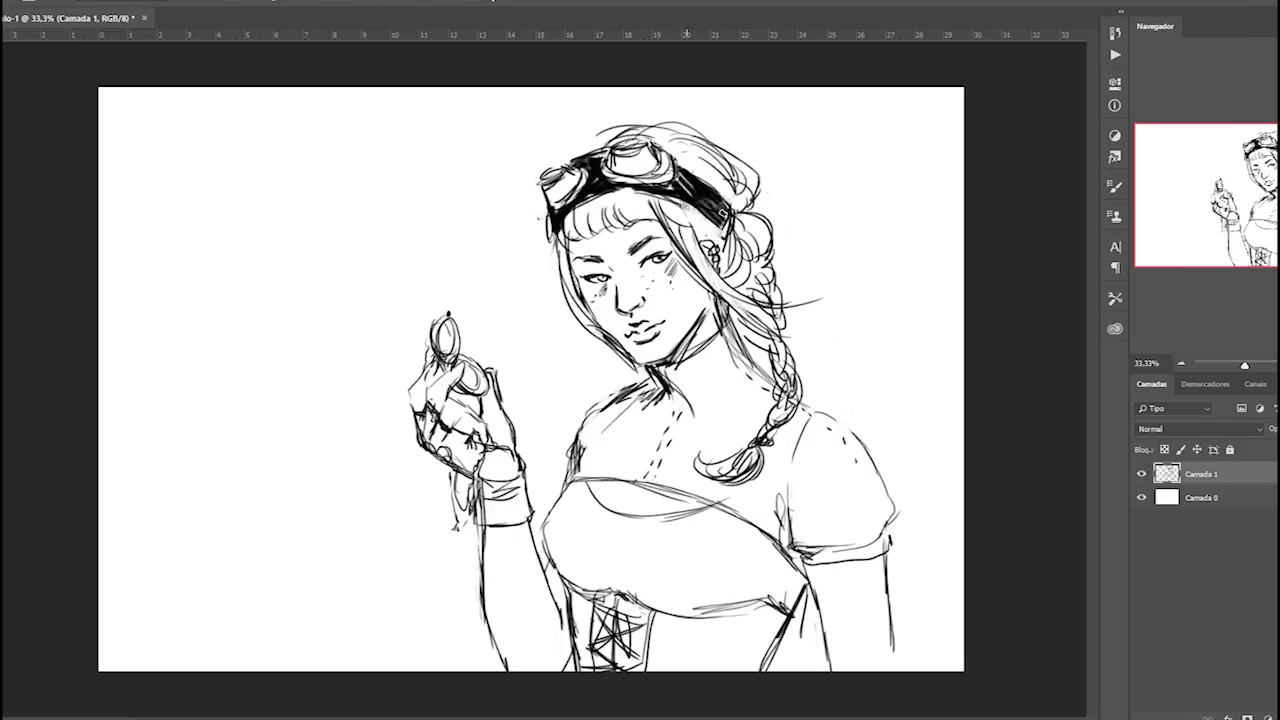
pyautogui.moveTo(722, 213)
pyautogui.mouseDown()
pyautogui.moveTo(712, 240)
pyautogui.moveTo(726, 240)
pyautogui.mouseUp()
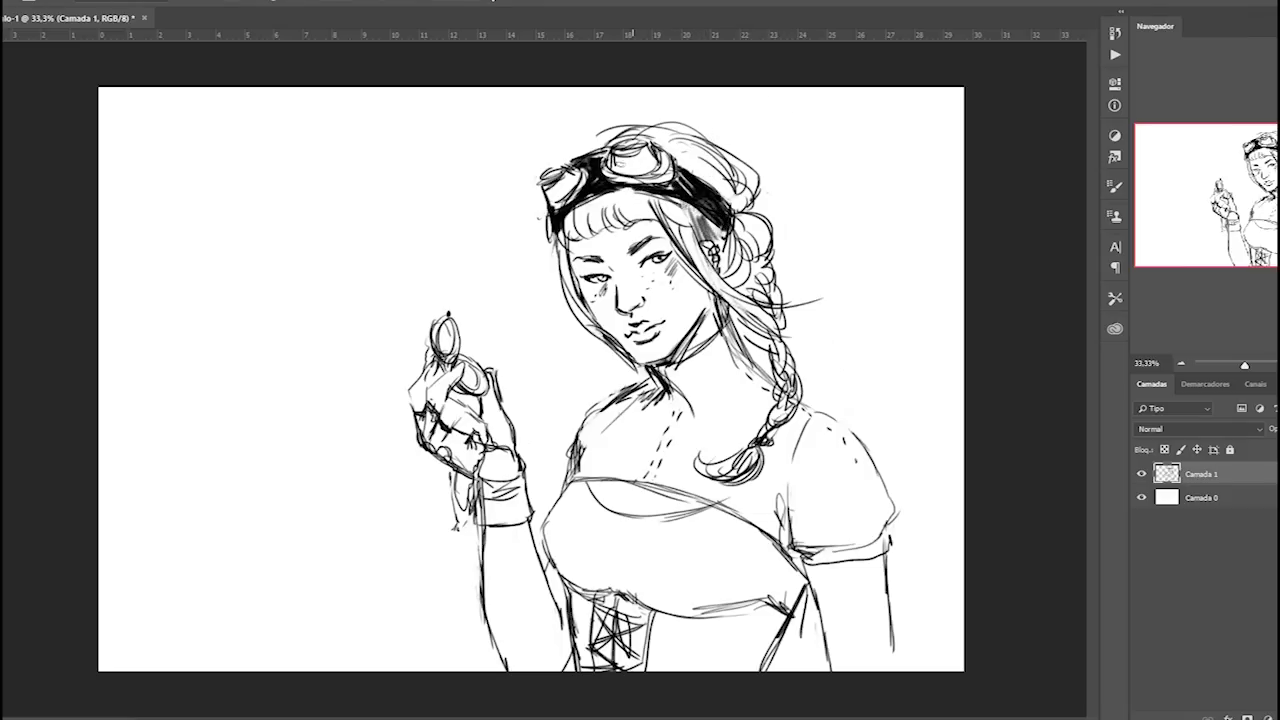
pyautogui.moveTo(620, 144); pyautogui.dragTo(640, 152)
pyautogui.moveTo(549, 176); pyautogui.dragTo(568, 199)
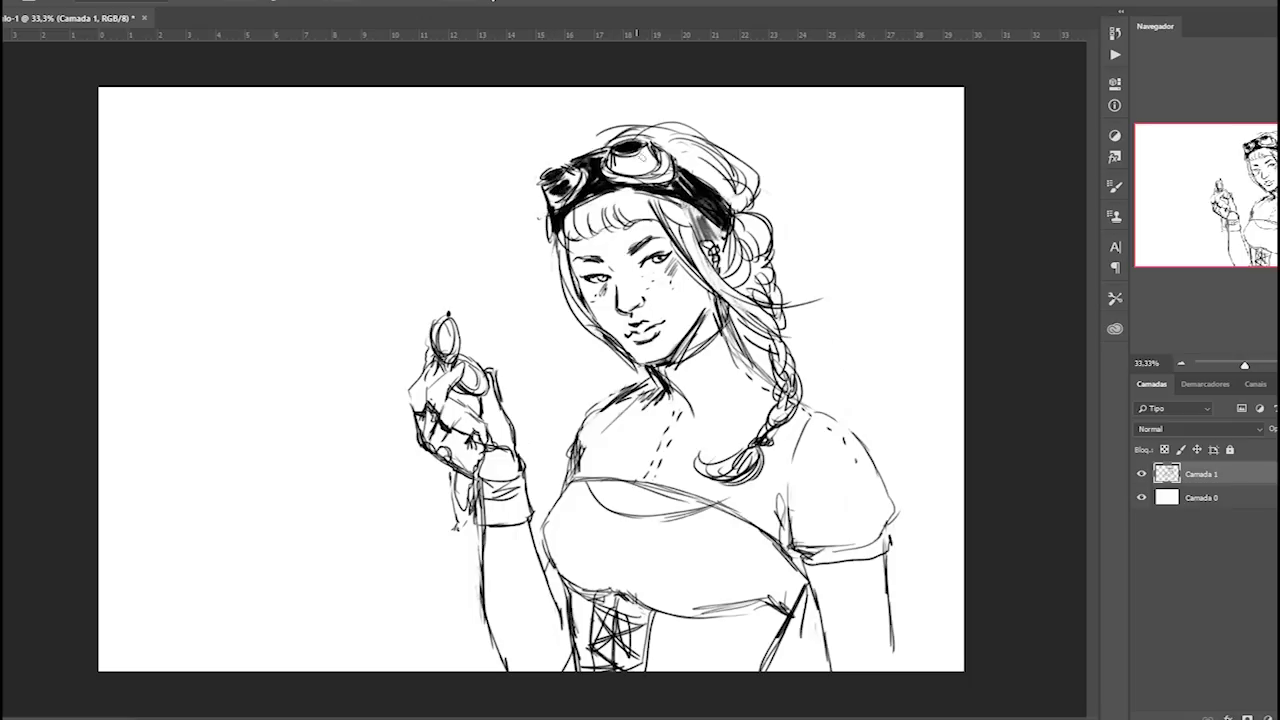
pyautogui.moveTo(636, 160)
pyautogui.mouseDown()
pyautogui.moveTo(630, 176)
pyautogui.moveTo(700, 188)
pyautogui.moveTo(694, 174)
pyautogui.moveTo(720, 206)
pyautogui.mouseUp()
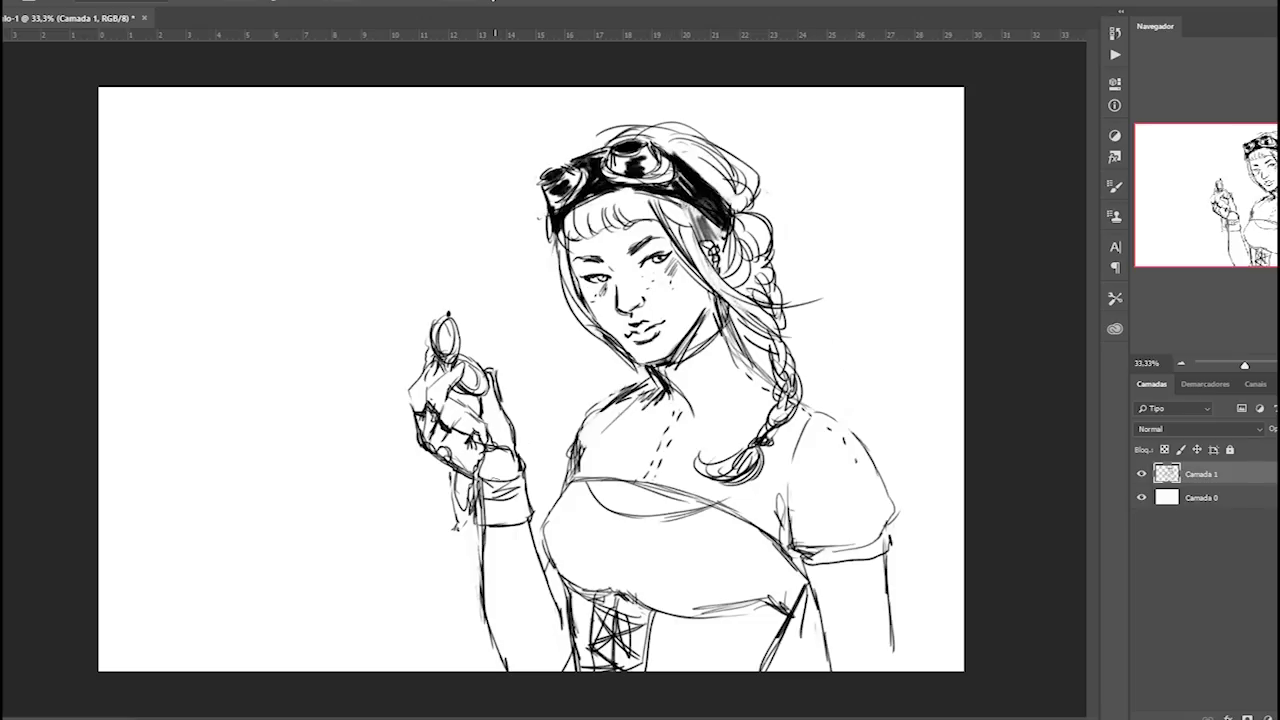
# Fill the fingerless glove and wrist cuff black and draw a ring on the raised finger.
pyautogui.moveTo(476, 484)
pyautogui.mouseDown()
pyautogui.moveTo(516, 522)
pyautogui.moveTo(500, 512)
pyautogui.moveTo(514, 484)
pyautogui.moveTo(490, 446)
pyautogui.moveTo(516, 446)
pyautogui.moveTo(464, 466)
pyautogui.moveTo(476, 470)
pyautogui.mouseUp()
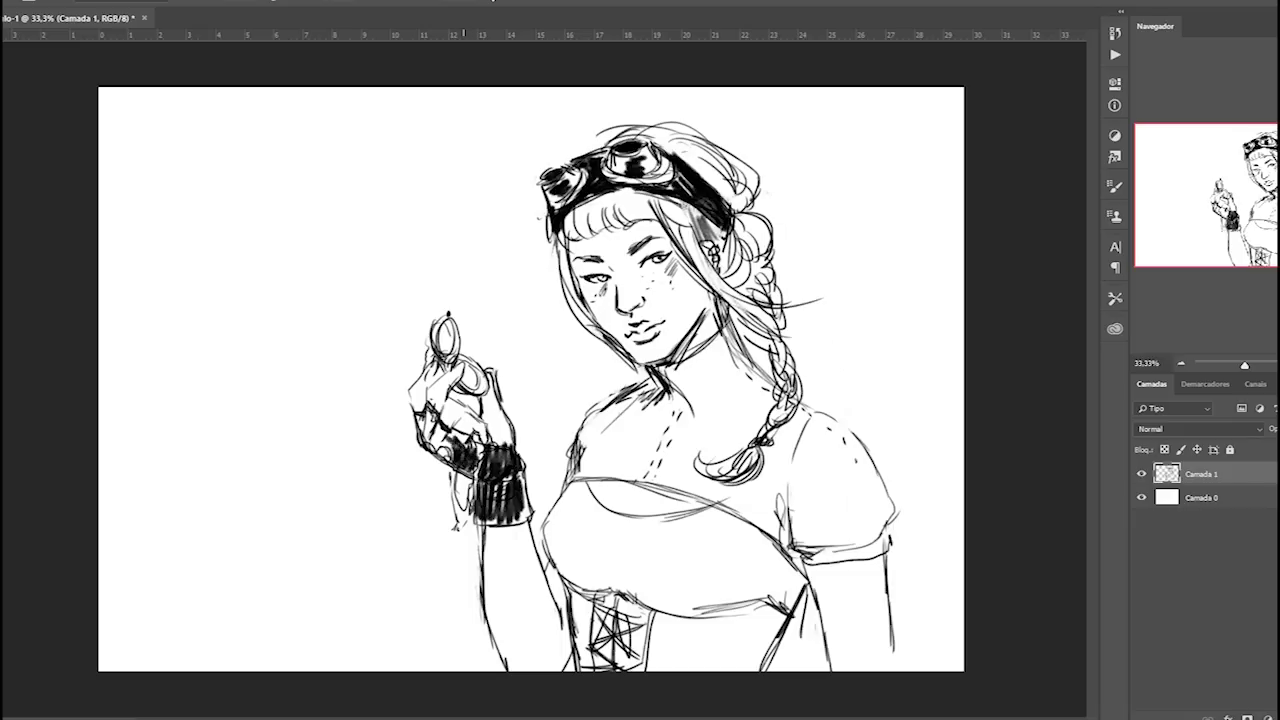
pyautogui.moveTo(432, 420)
pyautogui.mouseDown()
pyautogui.moveTo(470, 450)
pyautogui.moveTo(466, 438)
pyautogui.moveTo(428, 438)
pyautogui.mouseUp()
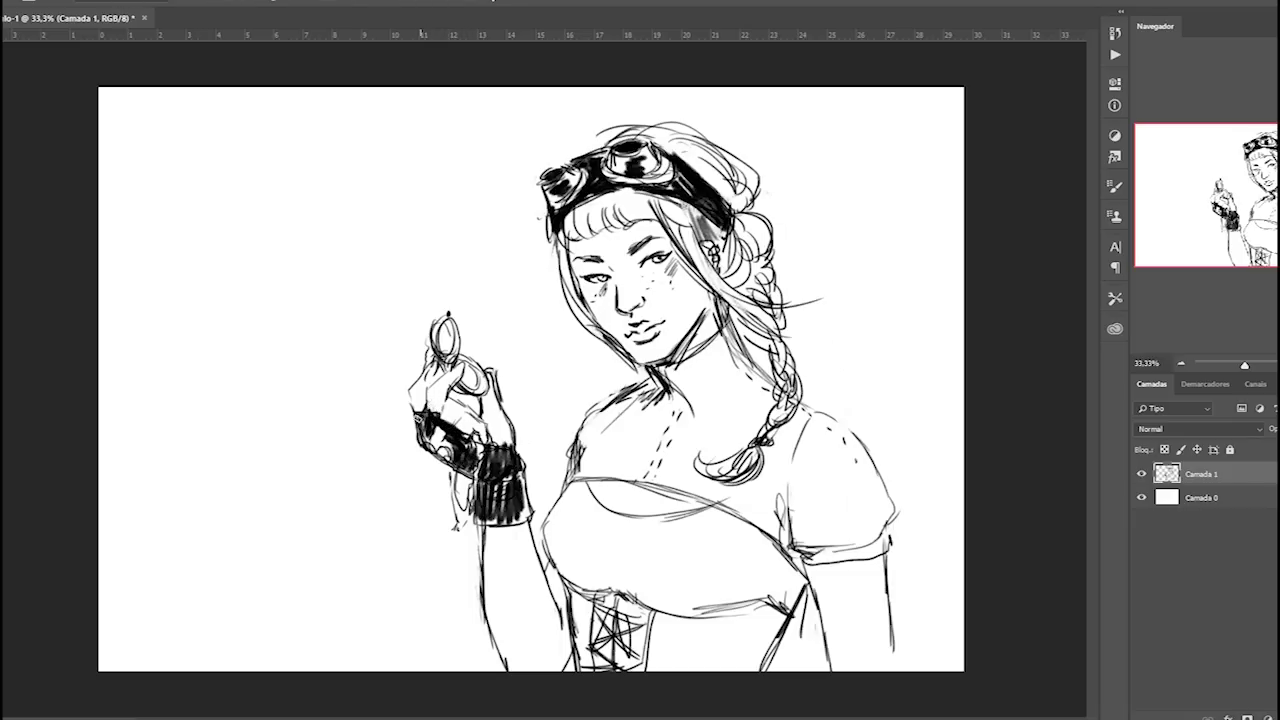
pyautogui.moveTo(418, 412); pyautogui.dragTo(456, 462)
pyautogui.moveTo(452, 462); pyautogui.dragTo(468, 476)
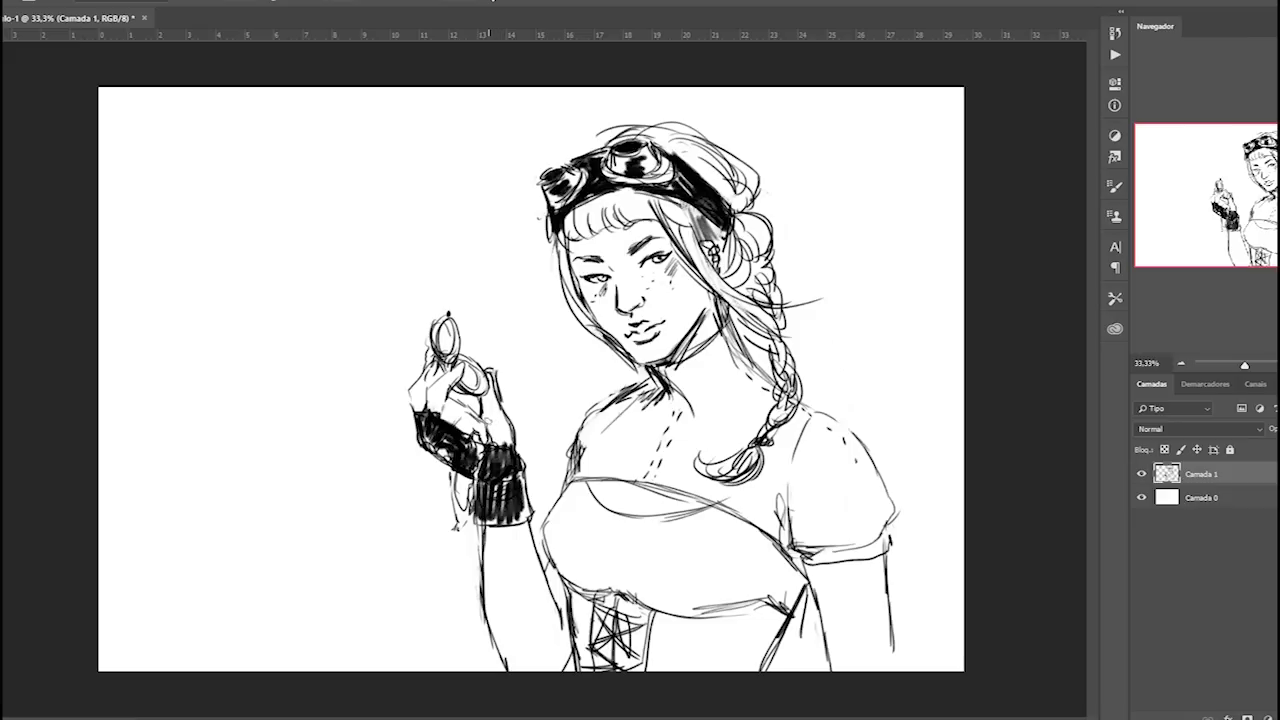
pyautogui.moveTo(484, 414)
pyautogui.mouseDown()
pyautogui.moveTo(504, 406)
pyautogui.moveTo(510, 446)
pyautogui.mouseUp()
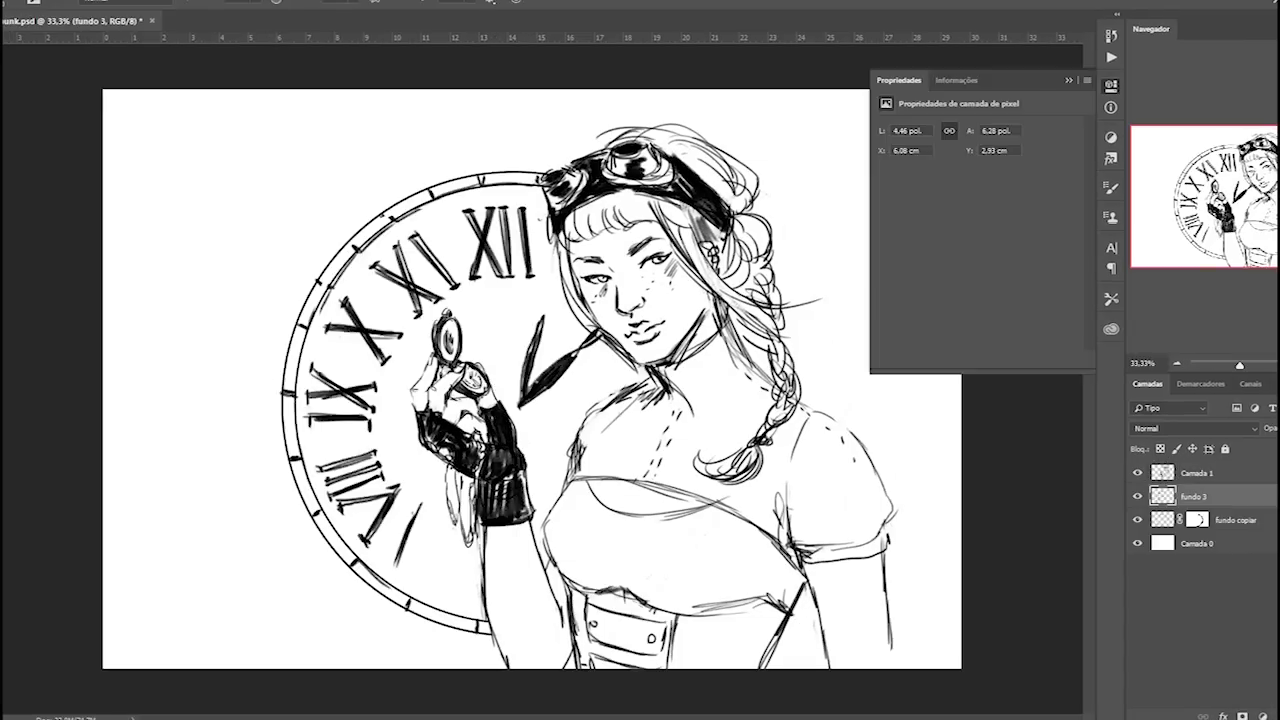
# Sketch vertical lines left of the clock, then undo those strokes.
pyautogui.moveTo(277, 418); pyautogui.dragTo(277, 478)
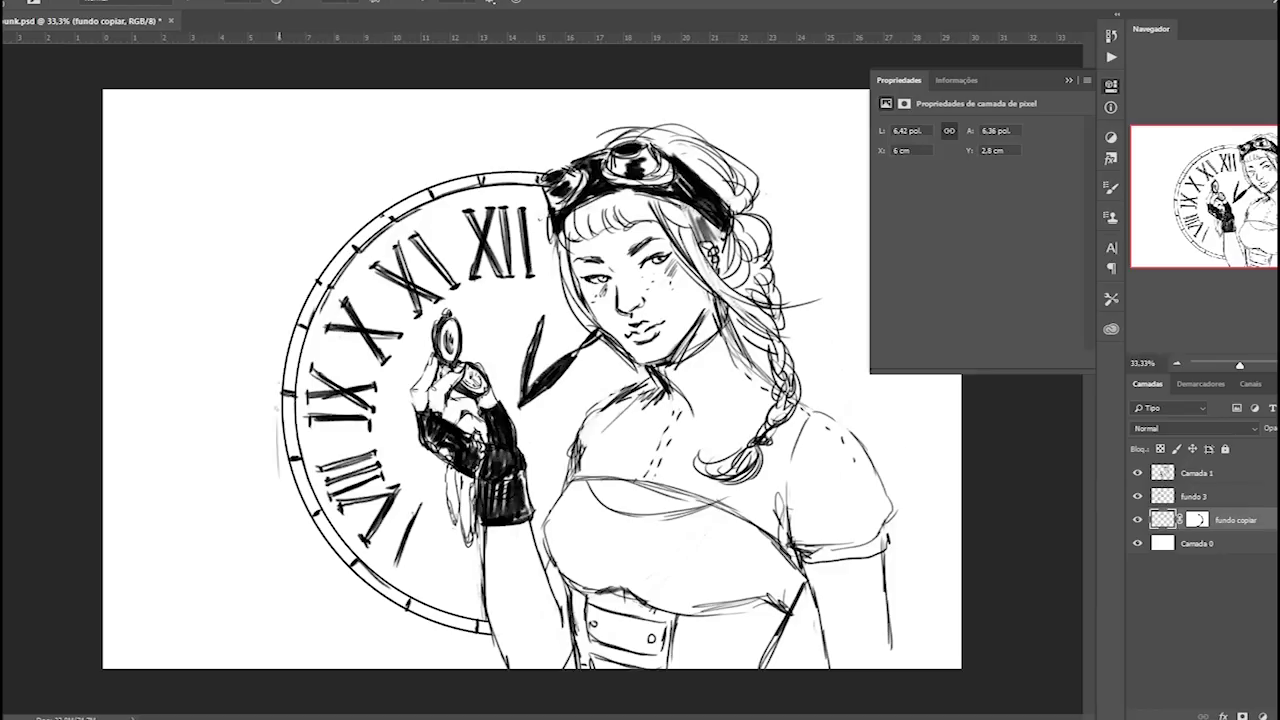
pyautogui.moveTo(278, 390); pyautogui.dragTo(274, 540)
pyautogui.moveTo(276, 430); pyautogui.dragTo(278, 556)
pyautogui.moveTo(280, 550); pyautogui.dragTo(282, 622)
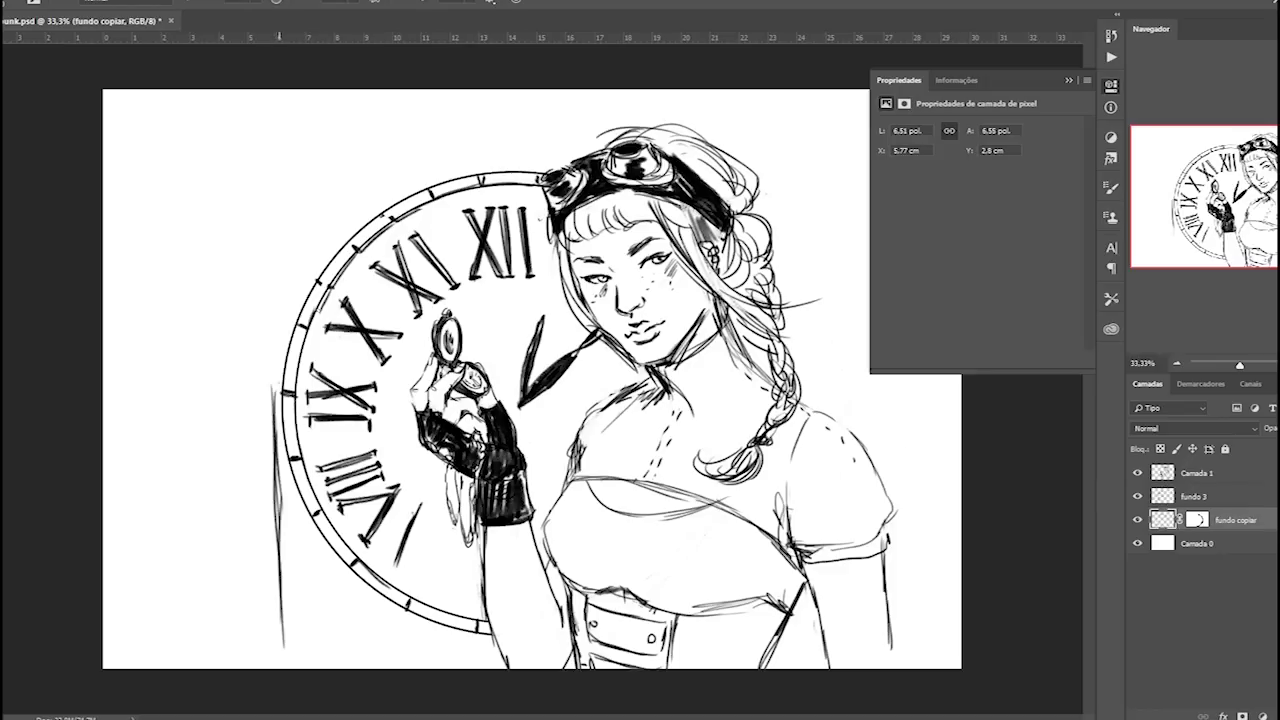
pyautogui.hotkey('ctrl', 'alt', 'z')
pyautogui.hotkey('ctrl', 'alt', 'z')
pyautogui.hotkey('ctrl', 'alt', 'z')
pyautogui.hotkey('ctrl', 'alt', 'z')
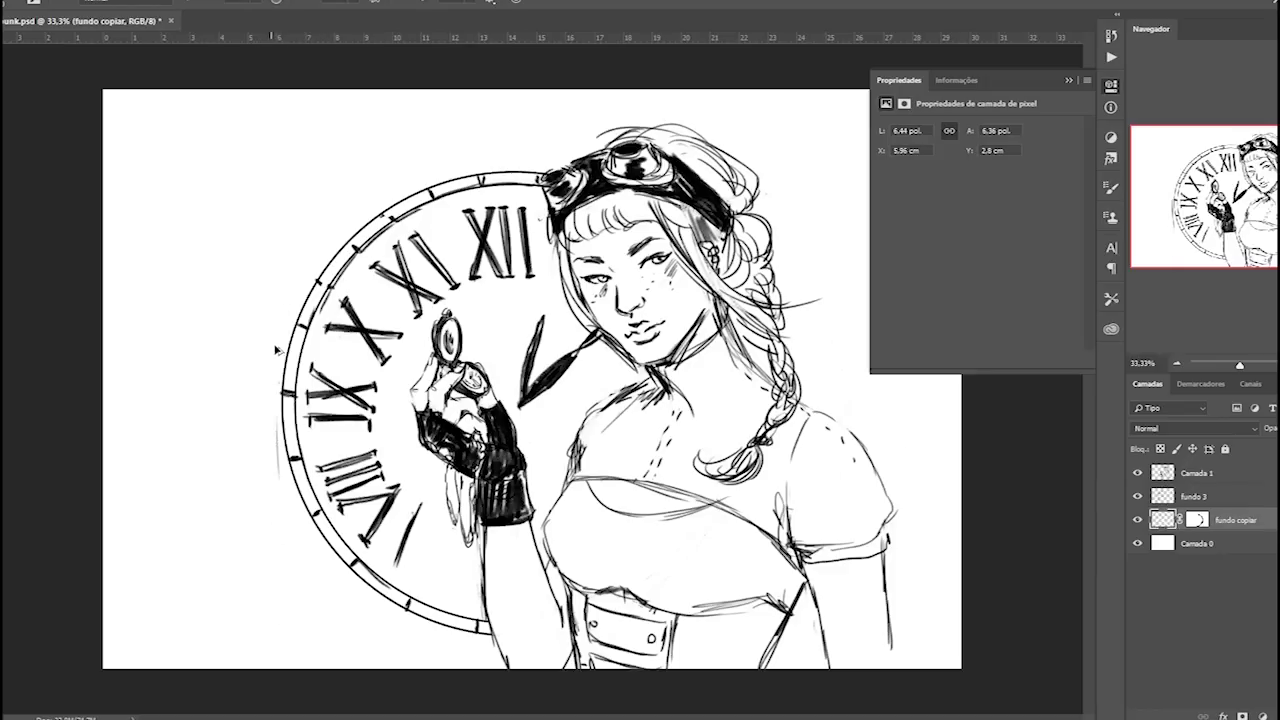
# Draw a long vertical line left of the clock and thicken the clock's upper-left arc.
pyautogui.moveTo(267, 352); pyautogui.dragTo(267, 570)
pyautogui.moveTo(272, 619); pyautogui.dragTo(268, 424)
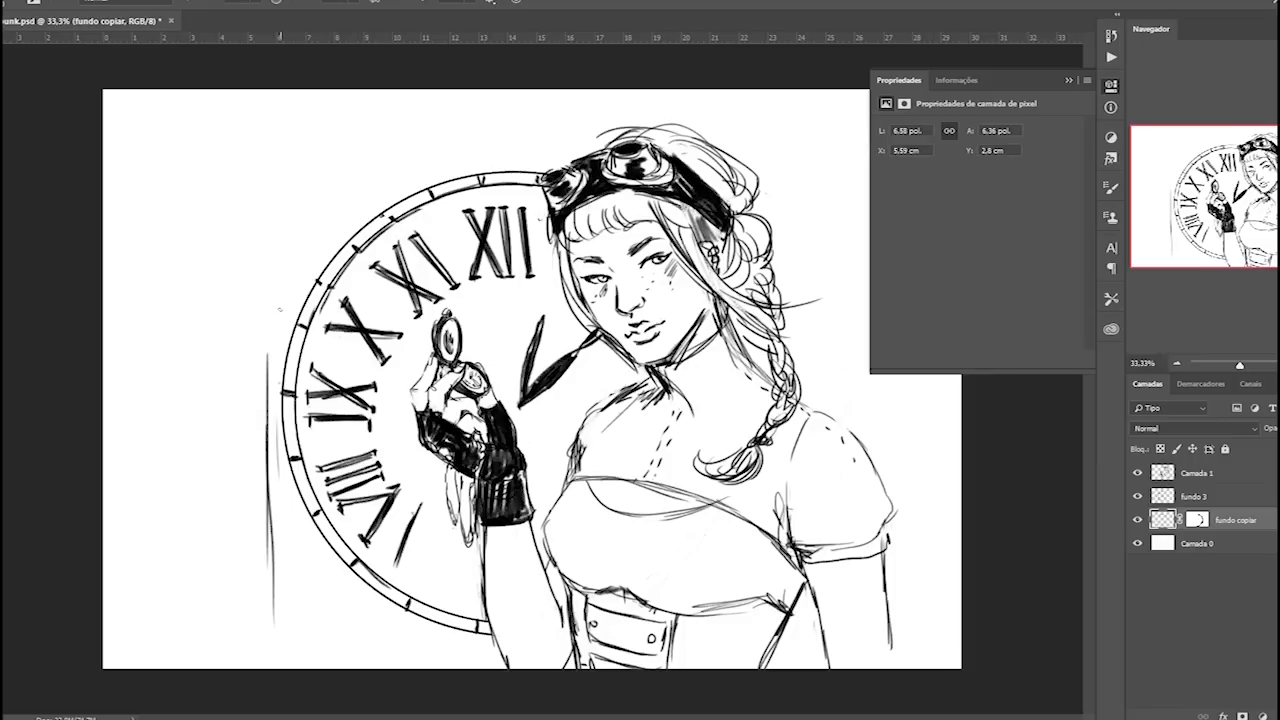
pyautogui.moveTo(292, 250); pyautogui.dragTo(266, 356)
pyautogui.moveTo(280, 286); pyautogui.dragTo(264, 340)
pyautogui.moveTo(338, 200); pyautogui.dragTo(264, 340)
pyautogui.moveTo(336, 202)
pyautogui.mouseDown()
pyautogui.moveTo(290, 276)
pyautogui.moveTo(438, 140)
pyautogui.moveTo(464, 136)
pyautogui.mouseUp()
pyautogui.moveTo(384, 164); pyautogui.dragTo(536, 138)
pyautogui.moveTo(448, 140)
pyautogui.mouseDown()
pyautogui.moveTo(568, 150)
pyautogui.moveTo(366, 164)
pyautogui.mouseUp()
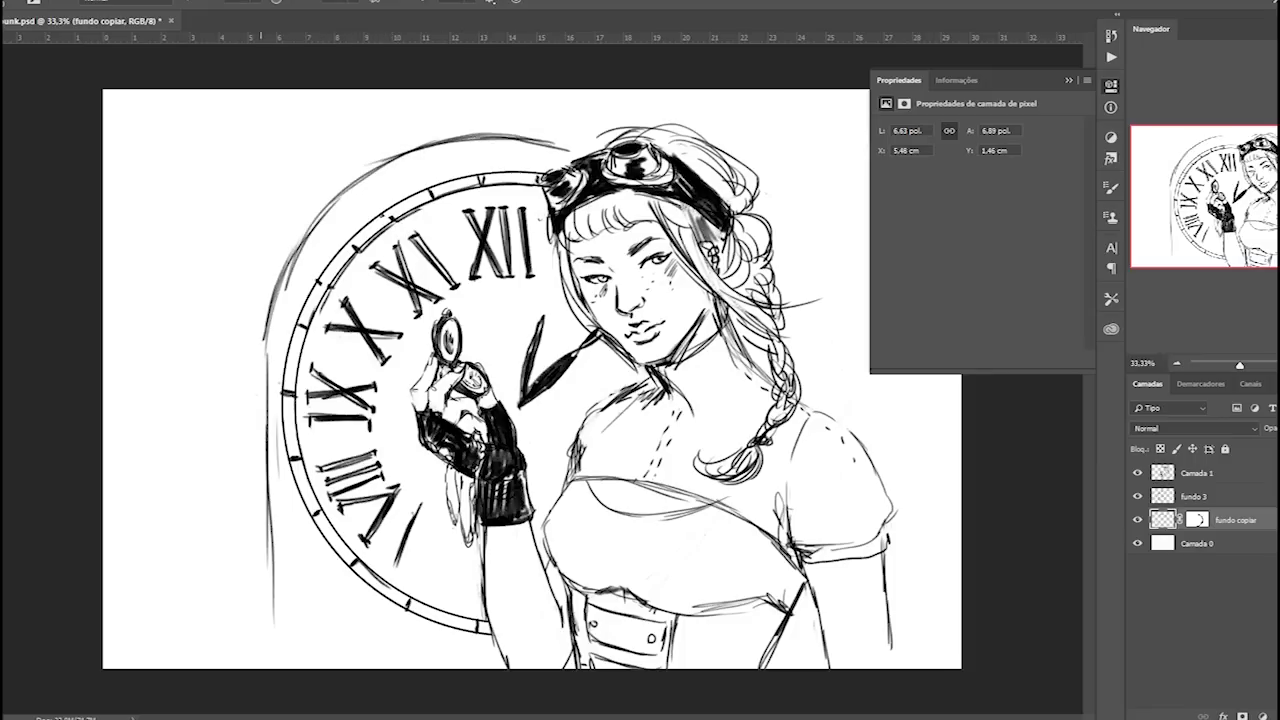
pyautogui.moveTo(268, 338); pyautogui.dragTo(260, 636)
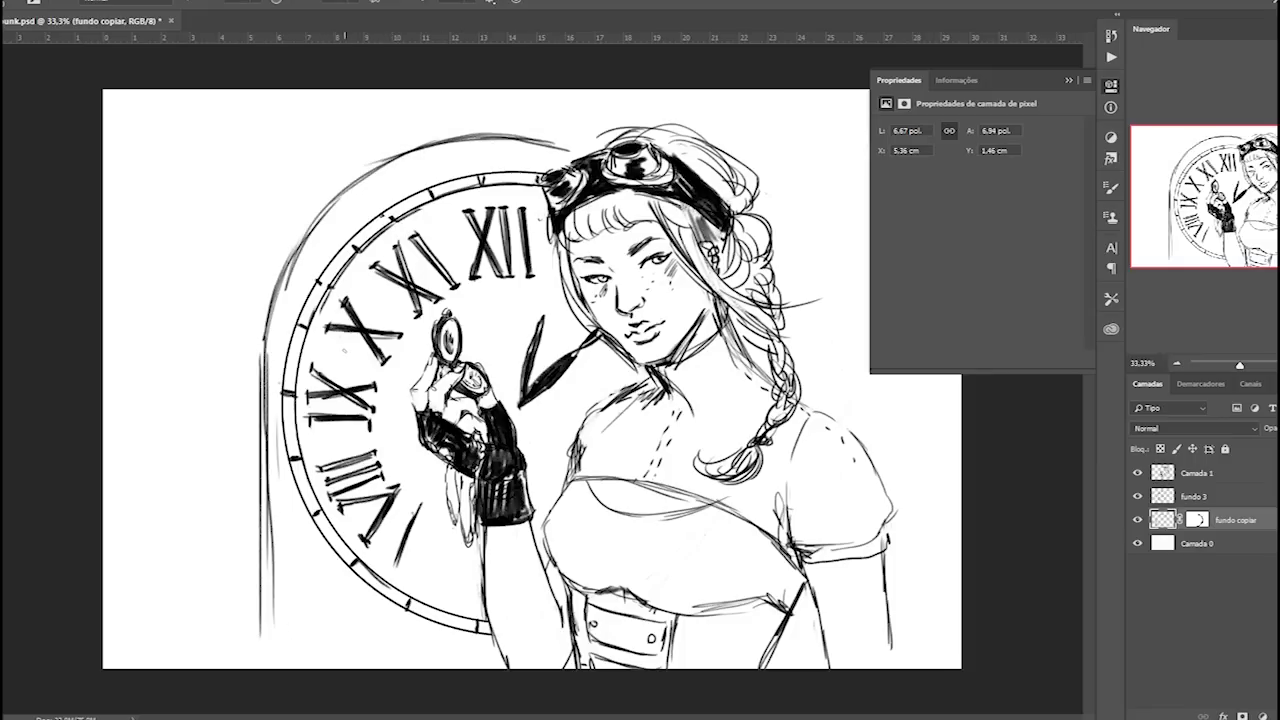
# Sketch brick outlines left of the clock and right of the hair, undoing a stray top-right stroke.
pyautogui.moveTo(188, 244)
pyautogui.mouseDown()
pyautogui.moveTo(260, 238)
pyautogui.moveTo(274, 214)
pyautogui.moveTo(276, 243)
pyautogui.moveTo(236, 280)
pyautogui.mouseUp()
pyautogui.moveTo(230, 280); pyautogui.dragTo(245, 278)
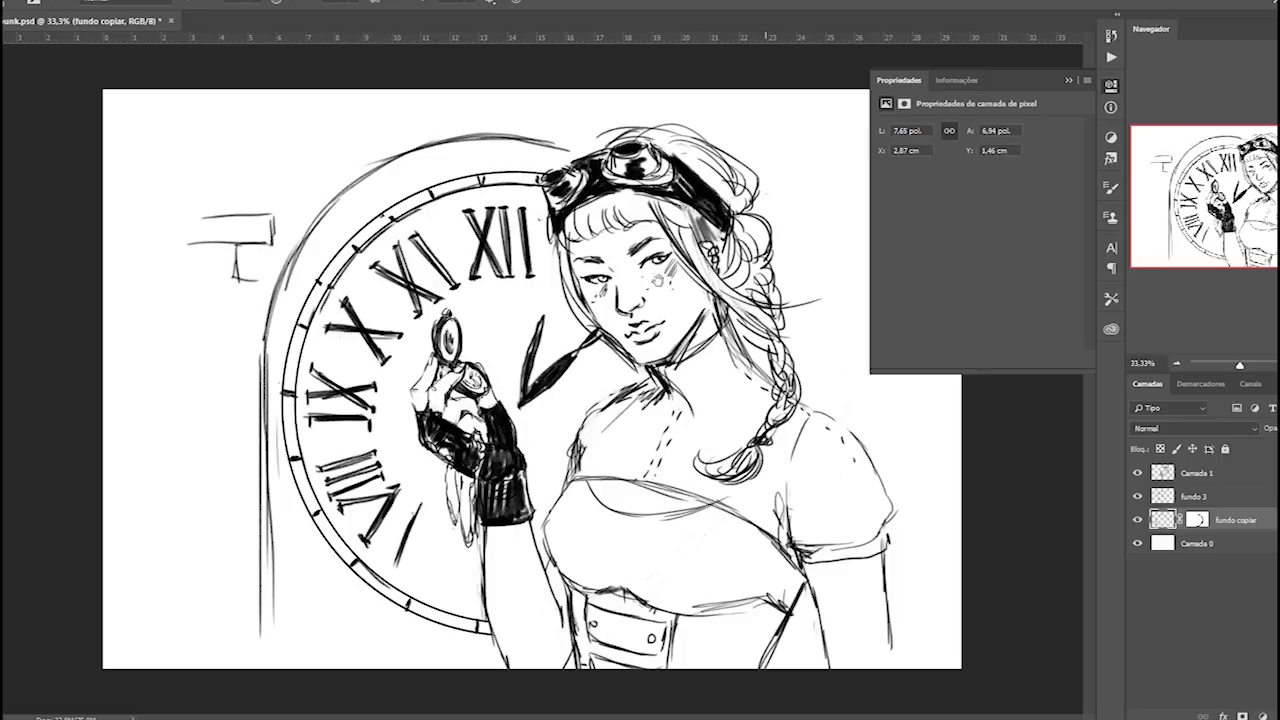
pyautogui.click(1111, 85)
pyautogui.moveTo(781, 230)
pyautogui.mouseDown()
pyautogui.moveTo(850, 231)
pyautogui.moveTo(855, 253)
pyautogui.moveTo(890, 255)
pyautogui.mouseUp()
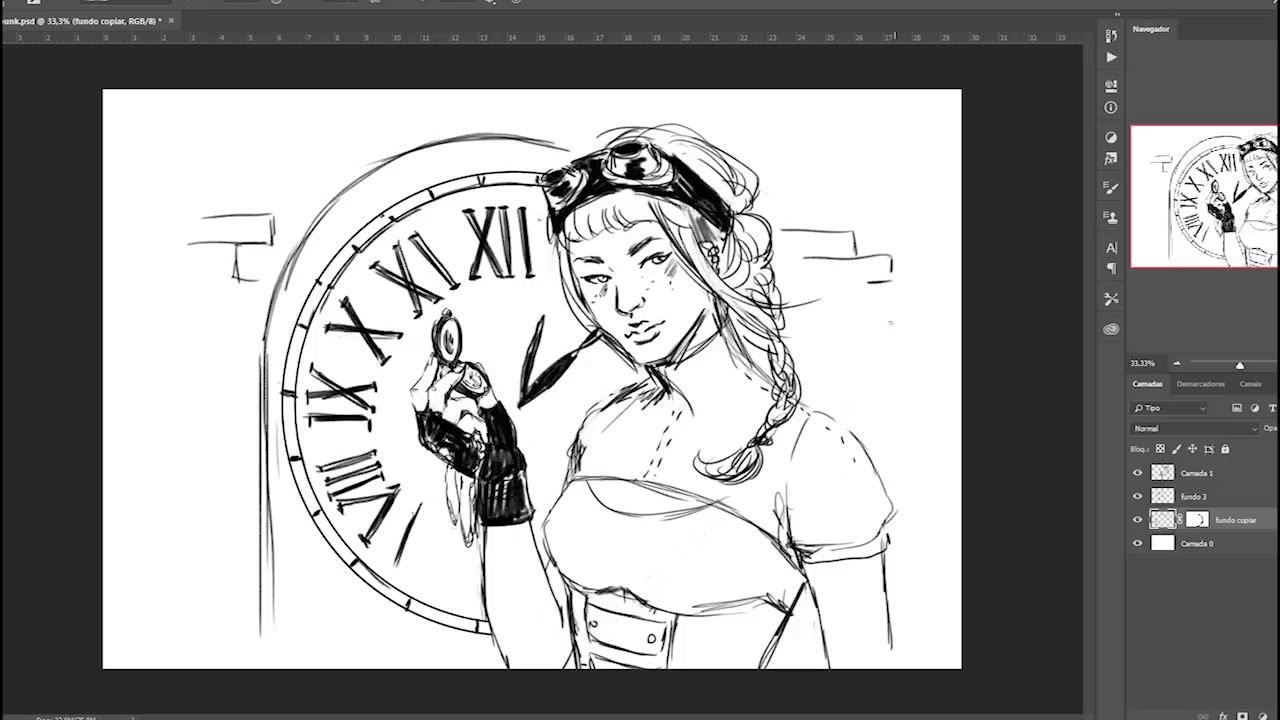
pyautogui.moveTo(876, 318)
pyautogui.mouseDown()
pyautogui.moveTo(876, 352)
pyautogui.moveTo(925, 319)
pyautogui.moveTo(921, 351)
pyautogui.mouseUp()
pyautogui.moveTo(842, 378); pyautogui.dragTo(884, 378)
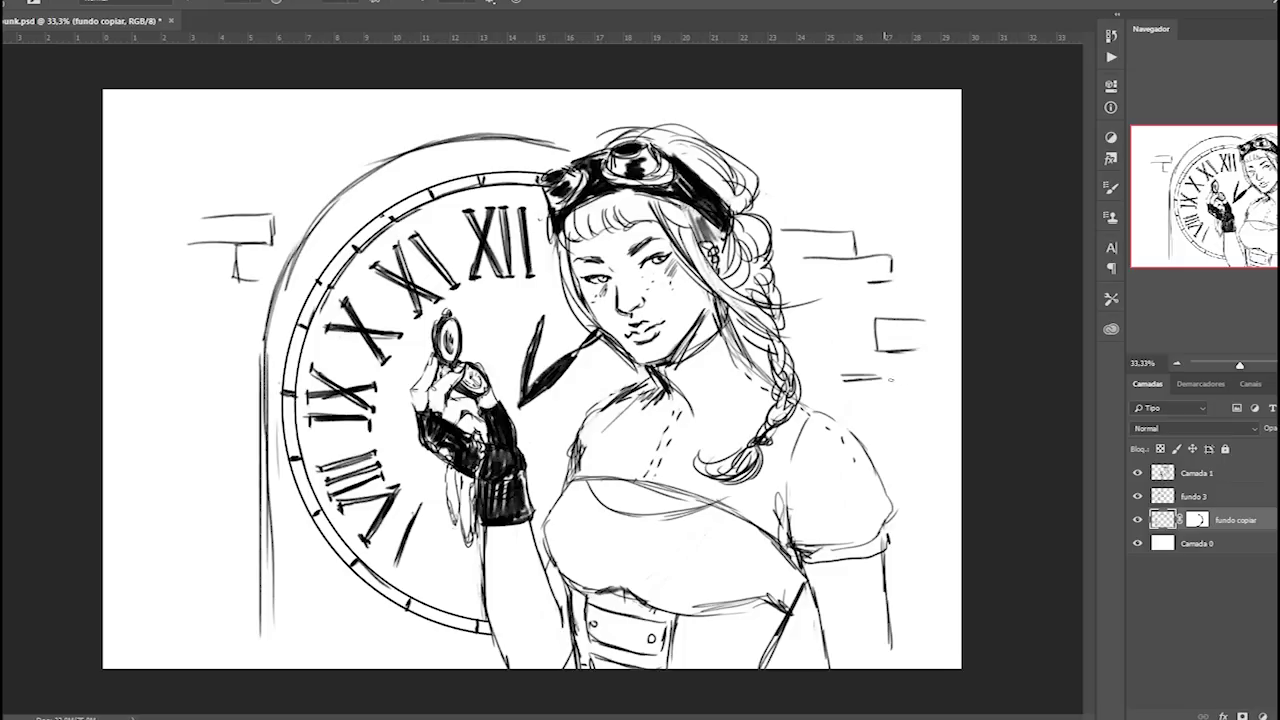
pyautogui.moveTo(190, 380)
pyautogui.mouseDown()
pyautogui.moveTo(248, 379)
pyautogui.moveTo(187, 406)
pyautogui.mouseUp()
pyautogui.moveTo(187, 408); pyautogui.dragTo(220, 408)
pyautogui.moveTo(898, 142); pyautogui.dragTo(849, 142)
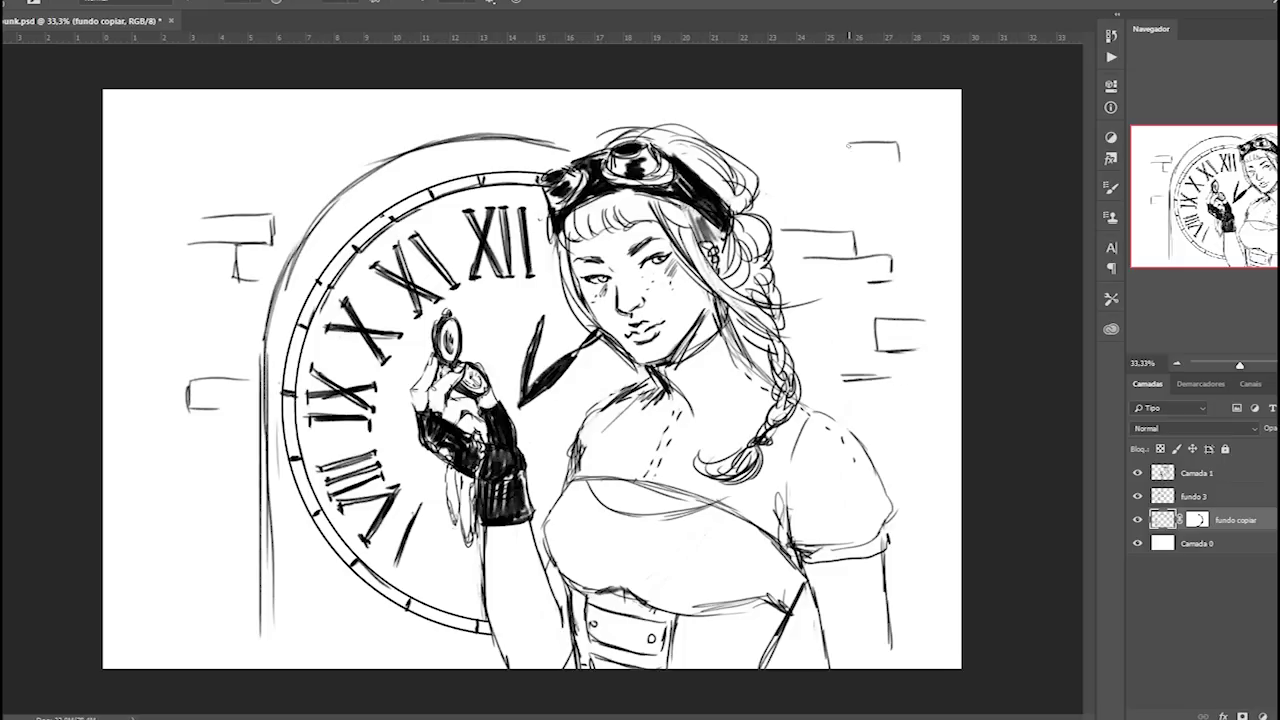
pyautogui.hotkey('ctrl', 'z')
# Add more bricks on both sides, strengthen the clock's top arc, and save the .psd.
pyautogui.moveTo(844, 283)
pyautogui.mouseDown()
pyautogui.moveTo(802, 283)
pyautogui.moveTo(799, 258)
pyautogui.mouseUp()
pyautogui.moveTo(140, 318)
pyautogui.mouseDown()
pyautogui.moveTo(186, 329)
pyautogui.moveTo(192, 312)
pyautogui.mouseUp()
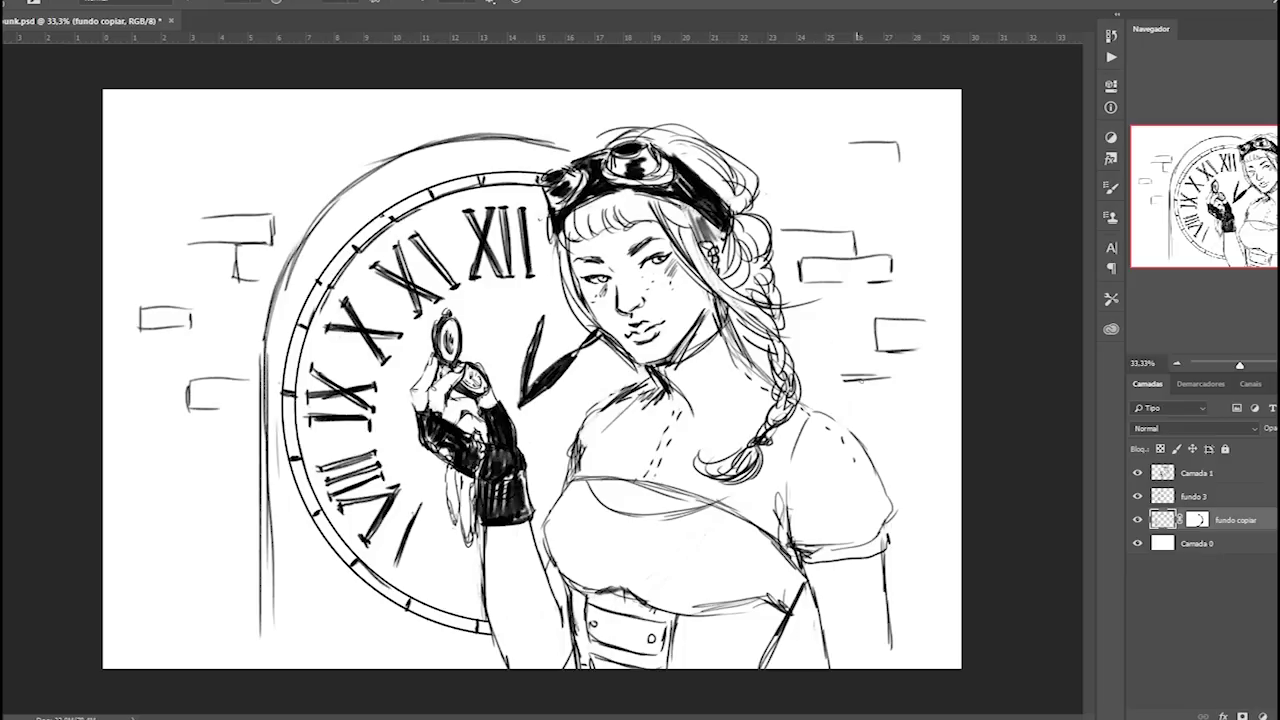
pyautogui.moveTo(878, 405)
pyautogui.mouseDown()
pyautogui.moveTo(826, 405)
pyautogui.moveTo(824, 376)
pyautogui.mouseUp()
pyautogui.moveTo(448, 138); pyautogui.dragTo(520, 127)
pyautogui.moveTo(404, 156); pyautogui.dragTo(580, 128)
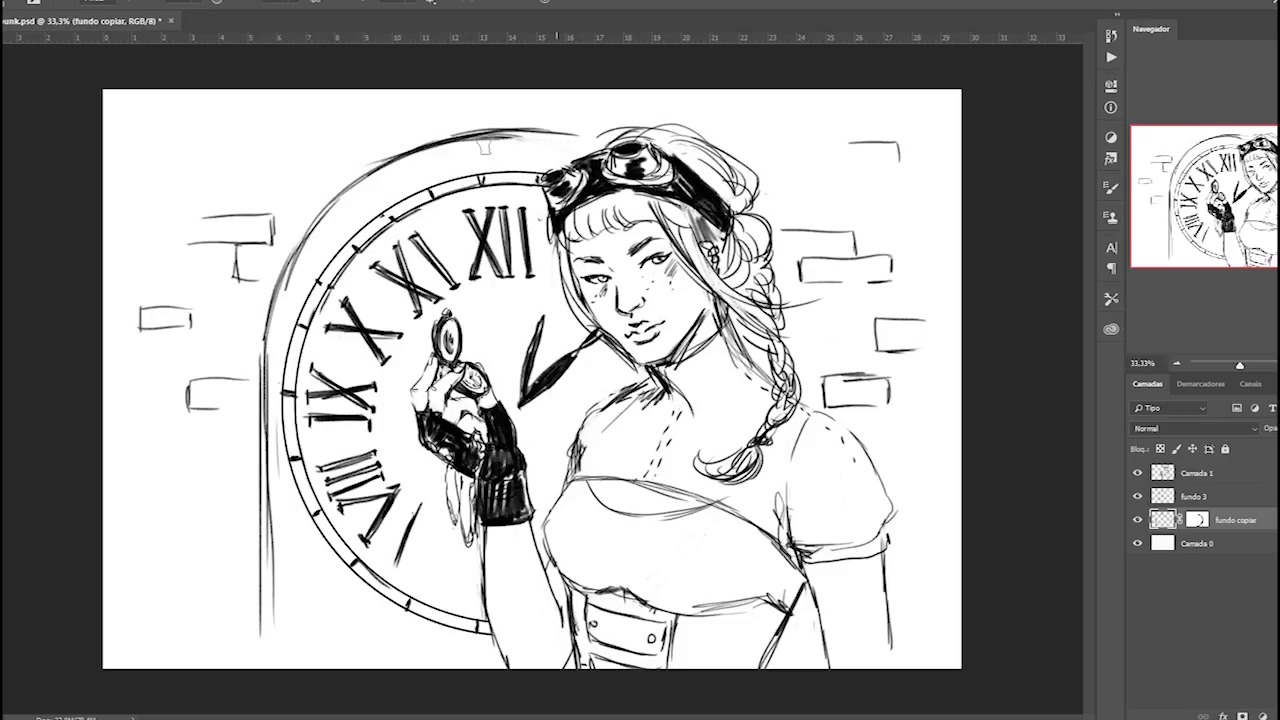
pyautogui.hotkey('ctrl', 's')
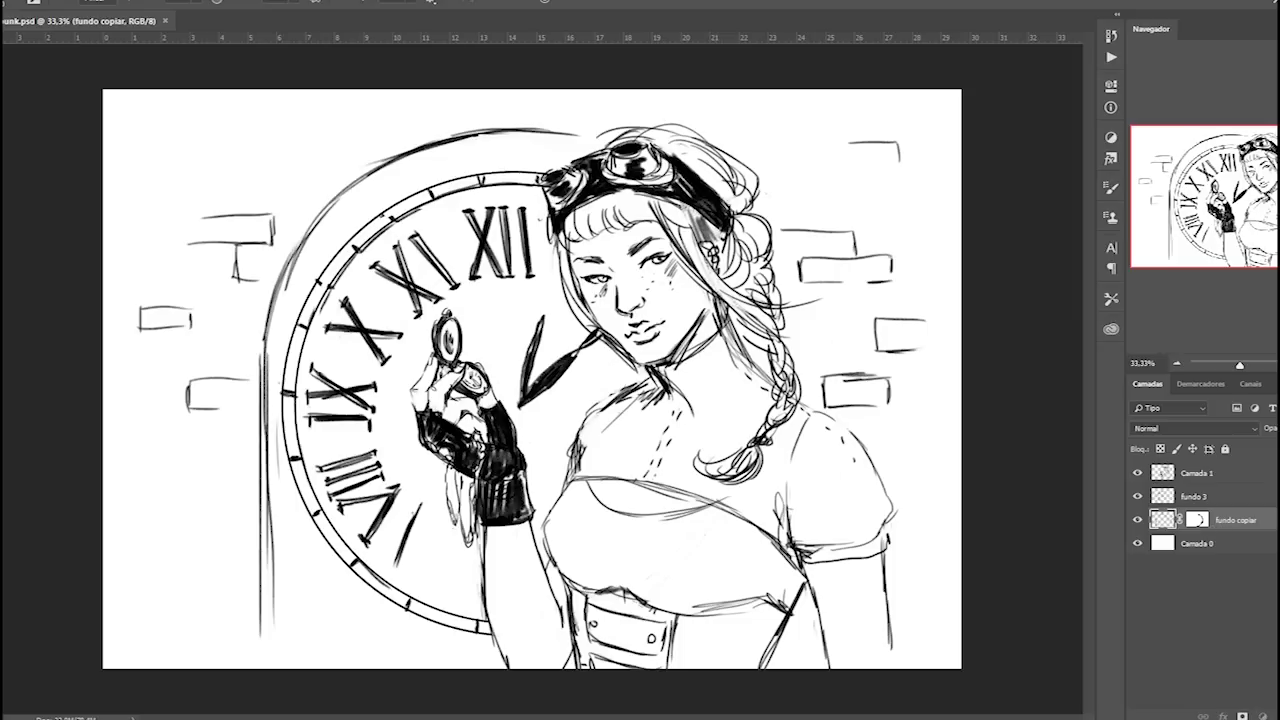
# Give the background sketch layer a mauve #877180 Color Overlay.
pyautogui.doubleClick(1237, 520)
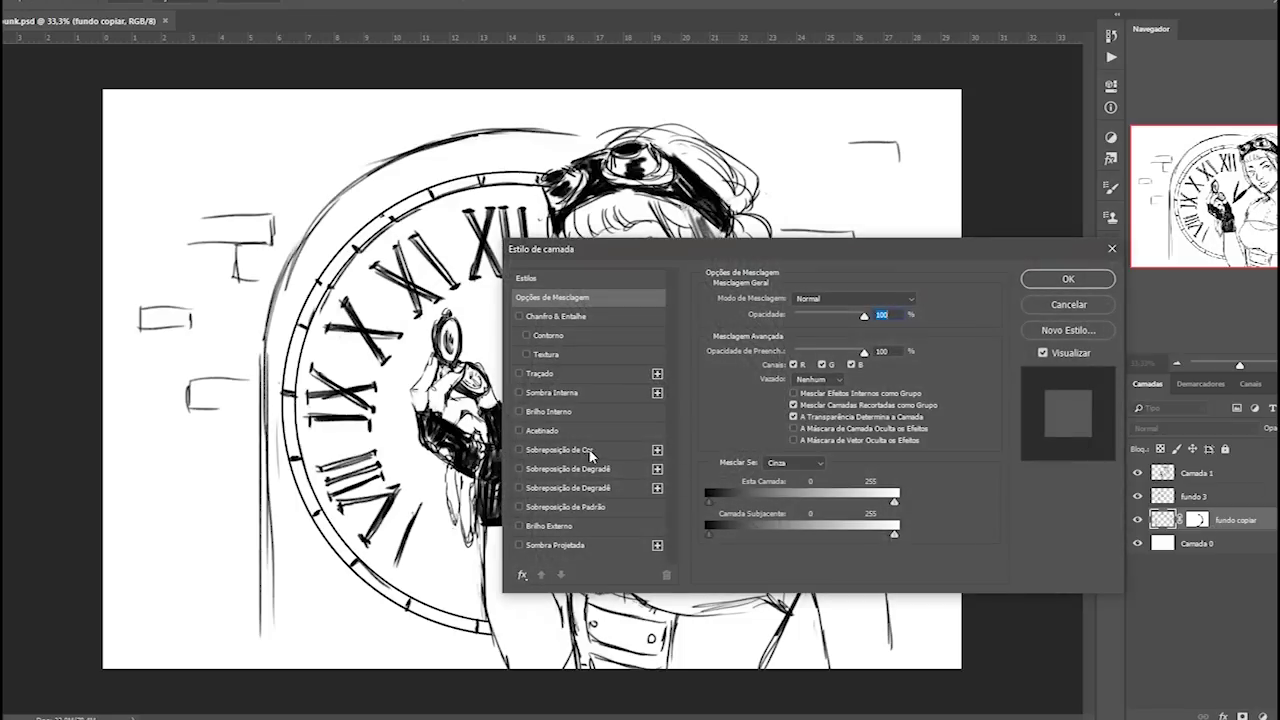
pyautogui.click(560, 449)
pyautogui.click(928, 300)
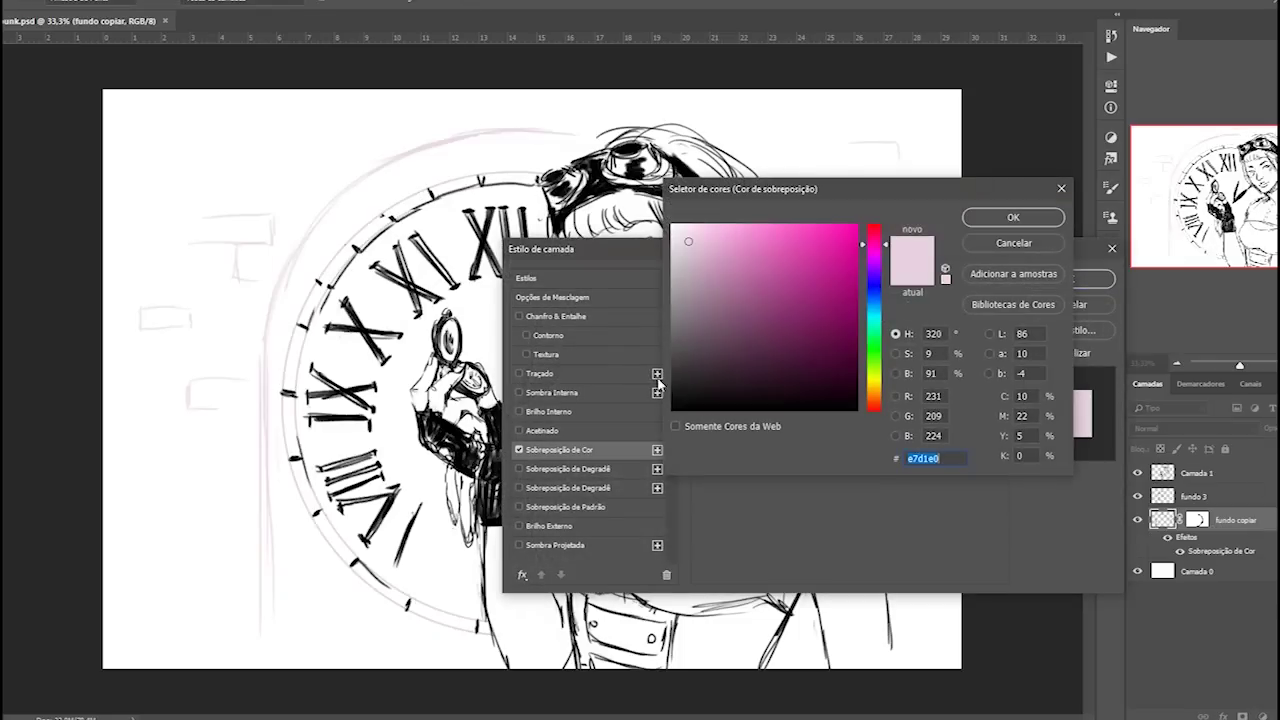
pyautogui.click(701, 312)
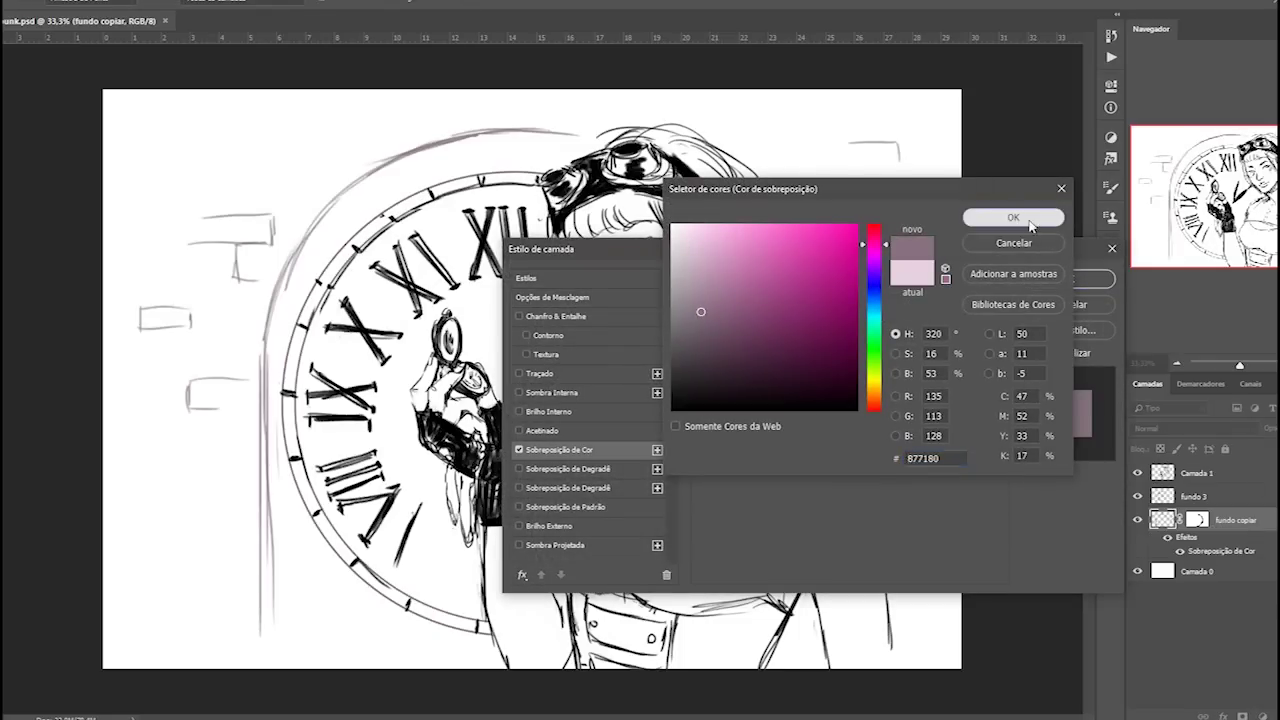
pyautogui.click(1050, 220)
pyautogui.click(1069, 280)
# Give the fundo 3 clock layer a darker mauve #7b596f Color Overlay.
pyautogui.doubleClick(1240, 496)
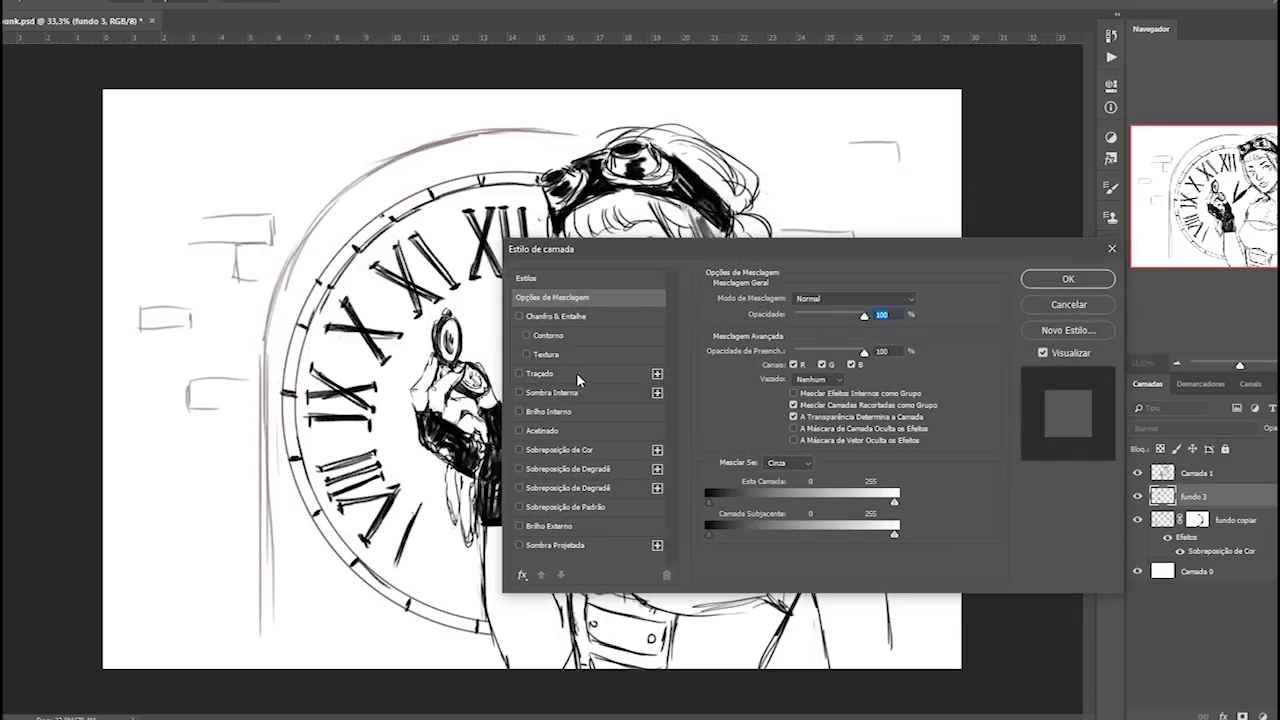
pyautogui.click(606, 450)
pyautogui.click(926, 297)
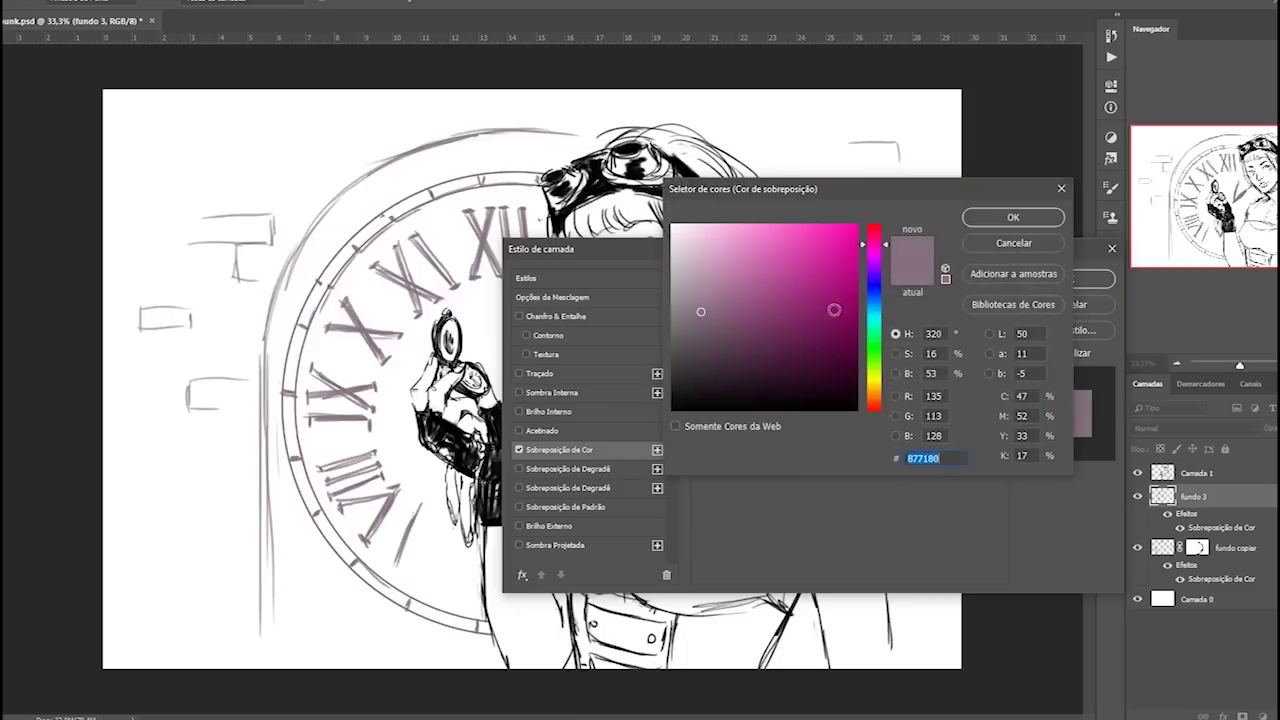
pyautogui.click(720, 318)
pyautogui.click(736, 325)
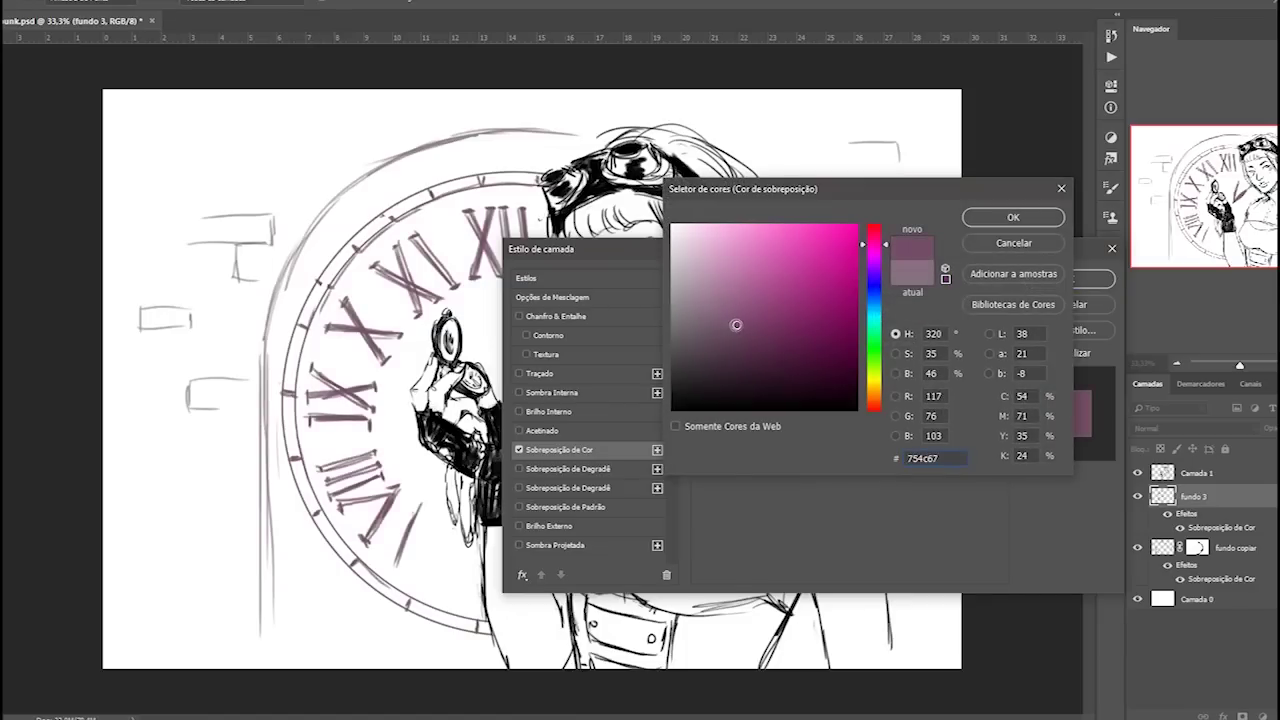
pyautogui.click(722, 321)
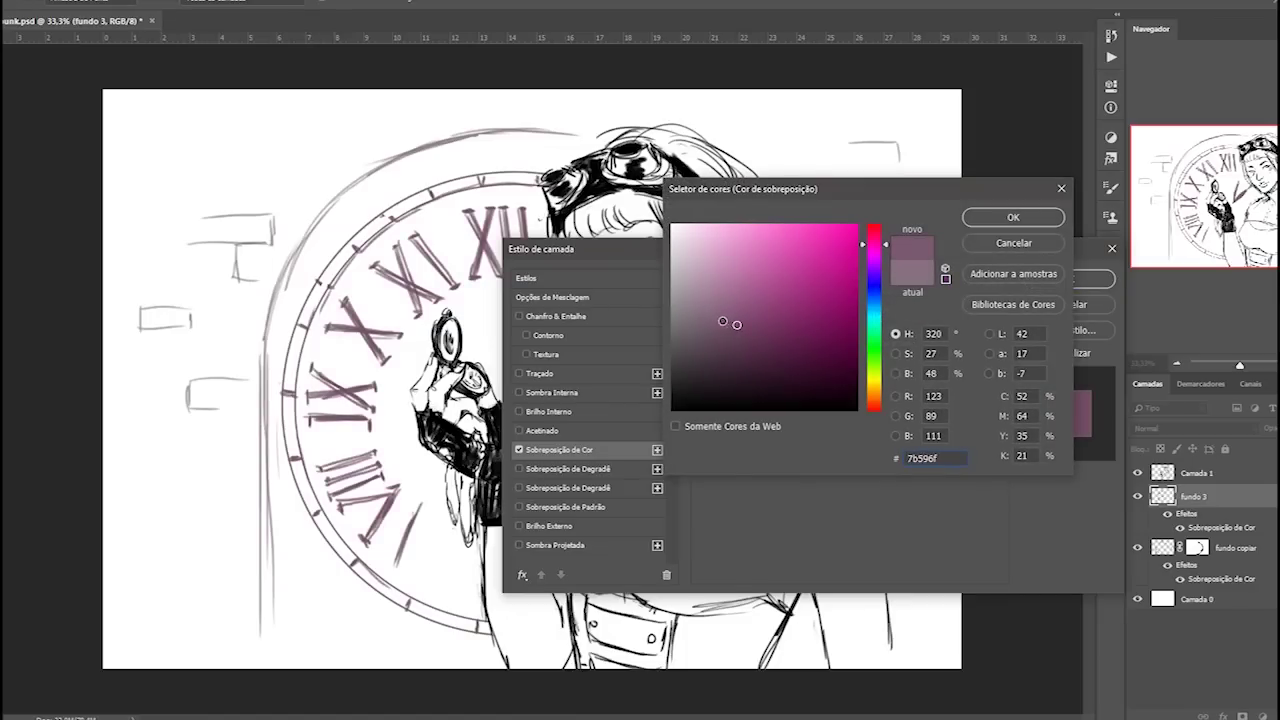
pyautogui.click(1013, 217)
pyautogui.click(1067, 279)
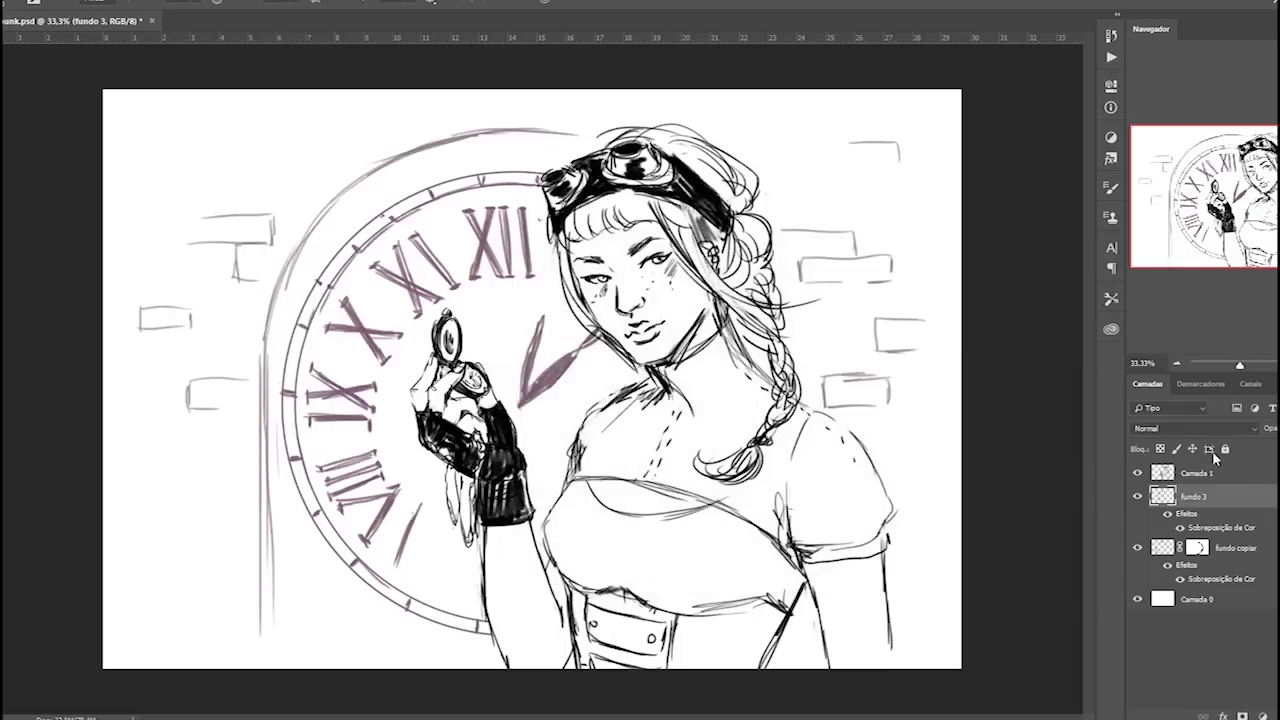
# Give the Camada 1 figure layer a dark purple #47243b Color Overlay.
pyautogui.click(1274, 471)
pyautogui.doubleClick(1270, 472)
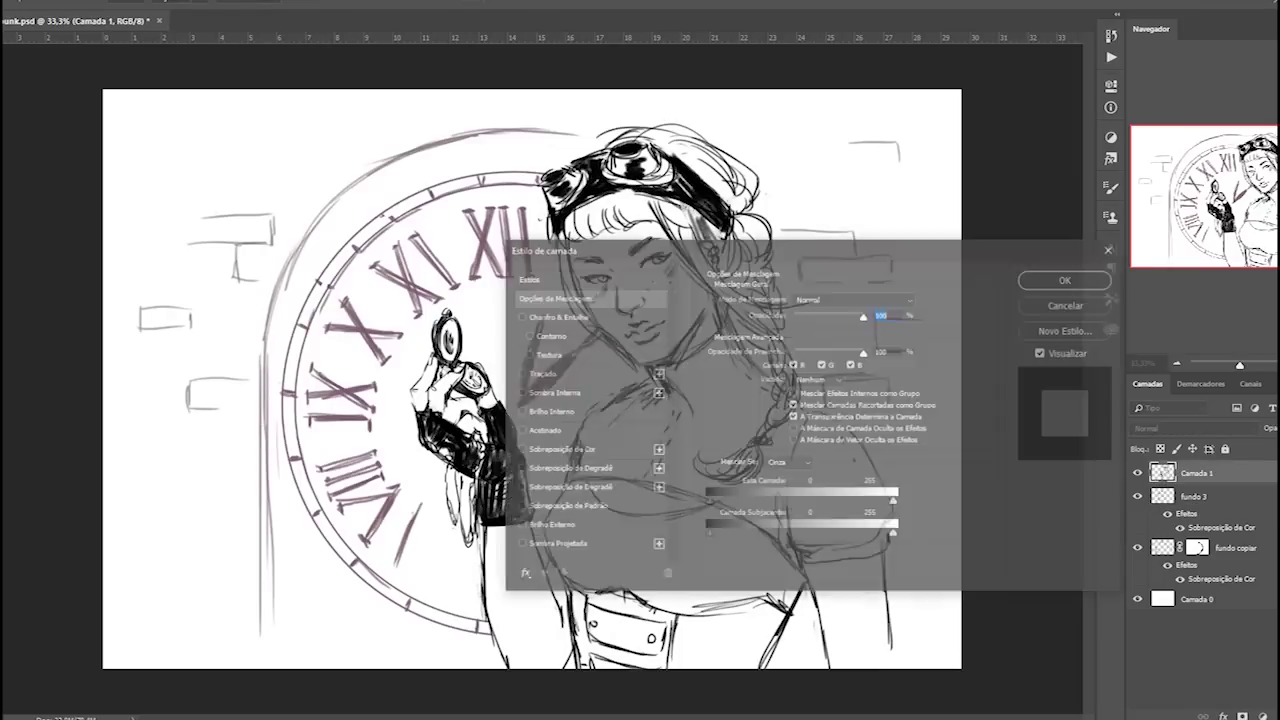
pyautogui.click(588, 452)
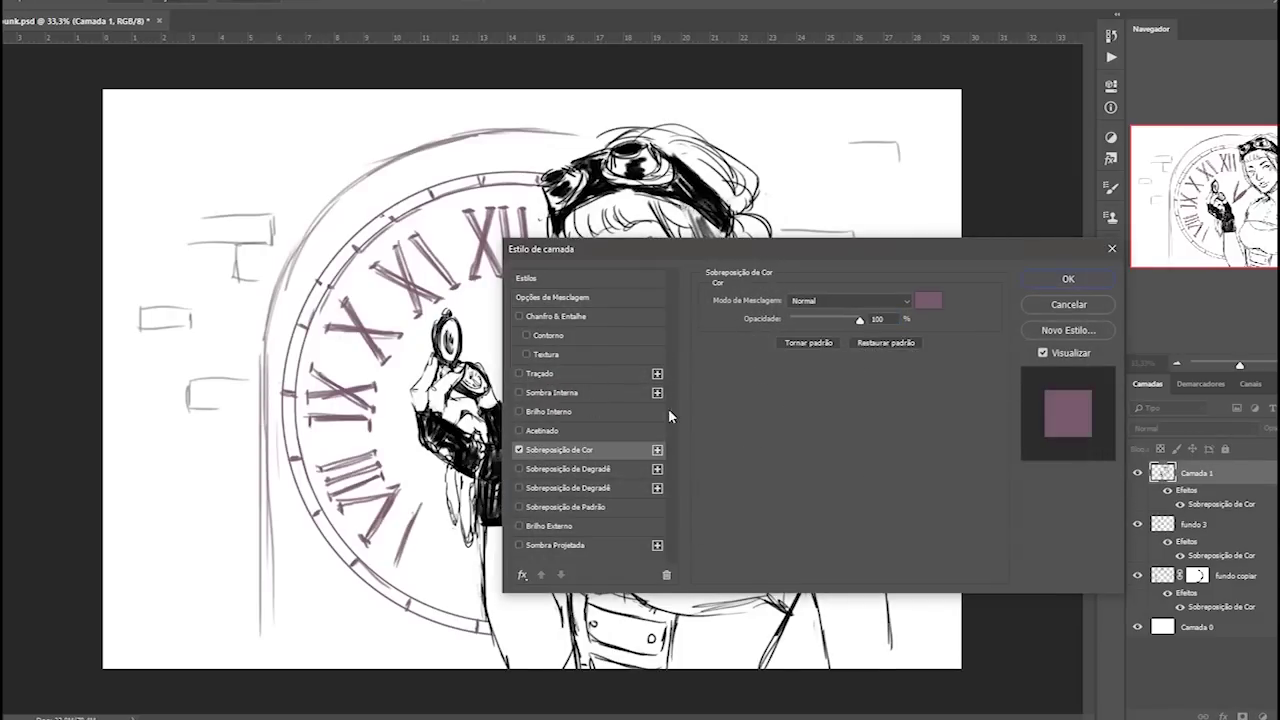
pyautogui.click(935, 305)
pyautogui.moveTo(749, 342); pyautogui.dragTo(762, 358)
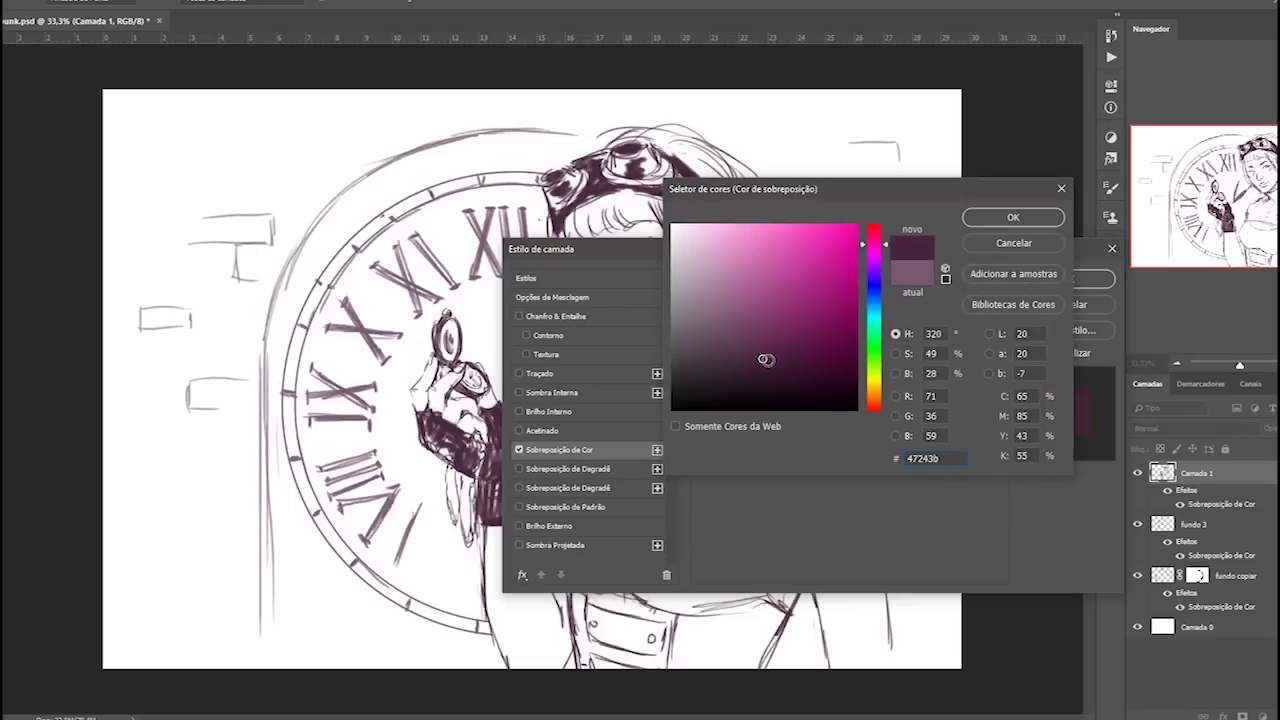
pyautogui.click(1013, 217)
pyautogui.click(1065, 278)
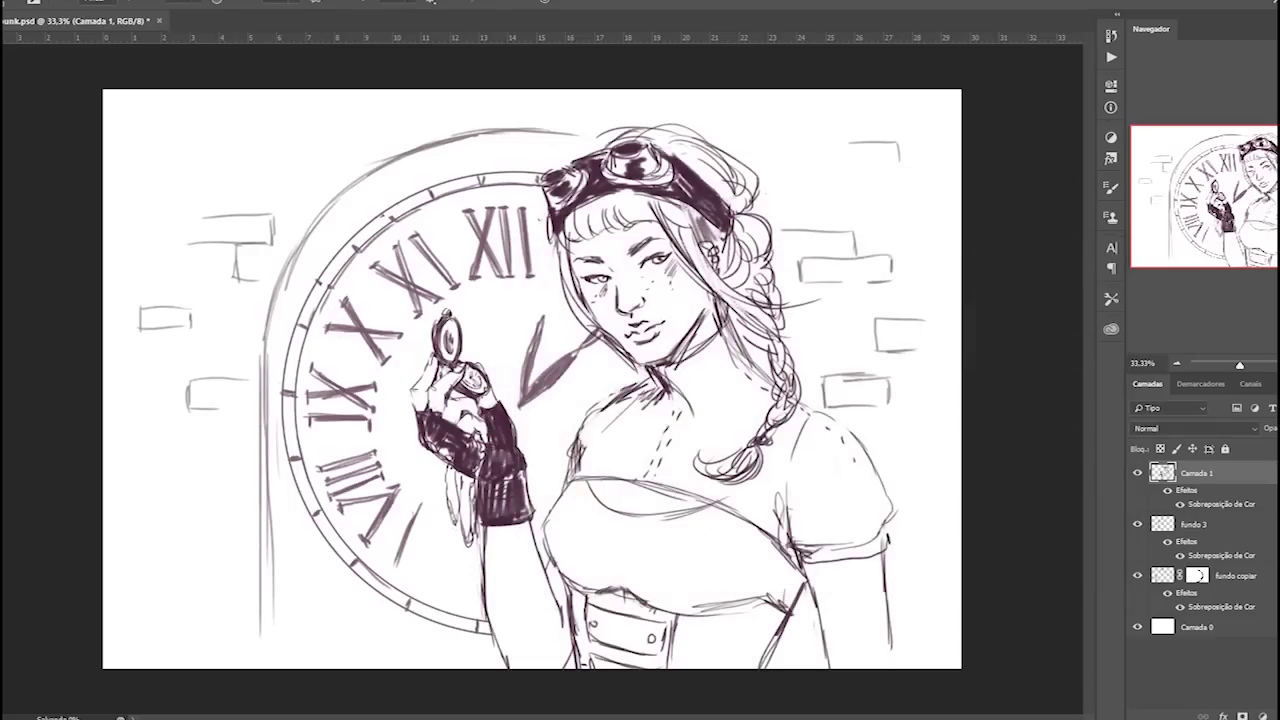
pyautogui.hotkey('ctrl', '+')
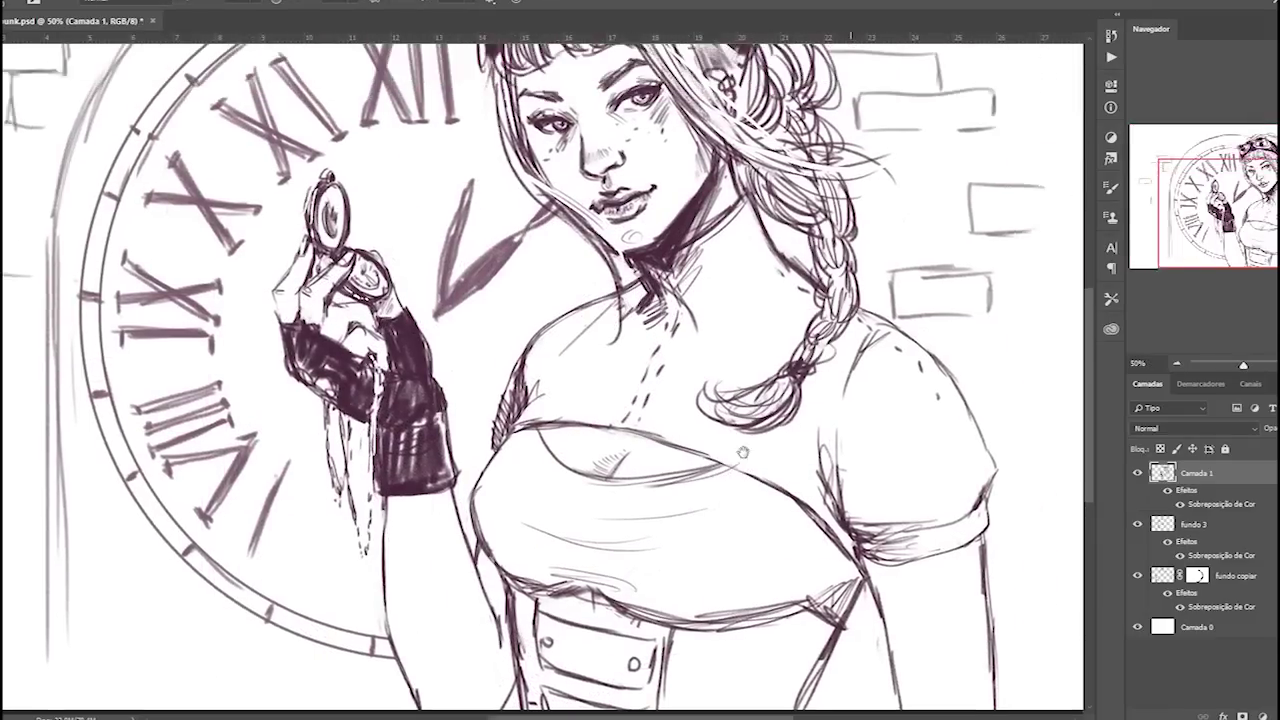
# Add dark strokes to the right and top of the hair, along the braid and near the neck.
pyautogui.moveTo(859, 342); pyautogui.dragTo(746, 442)
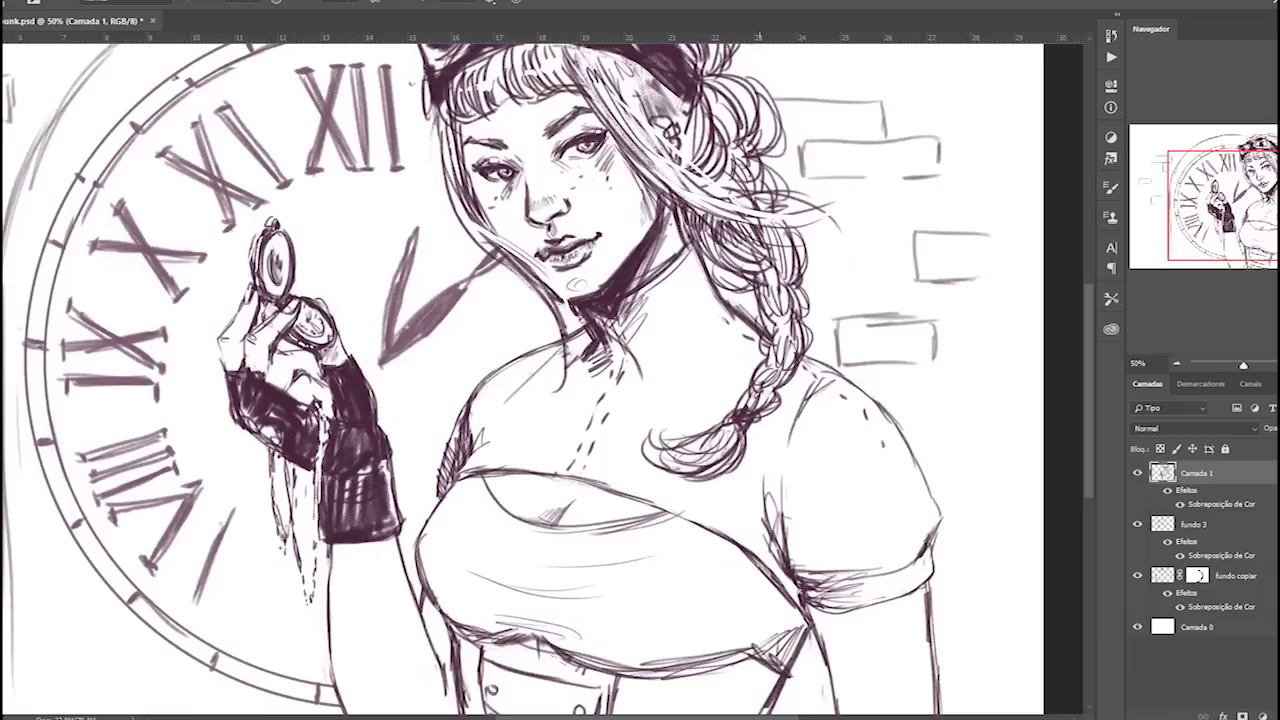
pyautogui.moveTo(697, 243)
pyautogui.mouseDown()
pyautogui.moveTo(712, 212)
pyautogui.moveTo(735, 218)
pyautogui.mouseUp()
pyautogui.moveTo(711, 140); pyautogui.dragTo(714, 170)
pyautogui.moveTo(730, 100)
pyautogui.mouseDown()
pyautogui.moveTo(698, 168)
pyautogui.moveTo(736, 112)
pyautogui.moveTo(794, 214)
pyautogui.moveTo(774, 284)
pyautogui.moveTo(786, 302)
pyautogui.mouseUp()
pyautogui.moveTo(782, 298); pyautogui.dragTo(790, 318)
pyautogui.moveTo(752, 246); pyautogui.dragTo(550, 420)
# Deepen shading on the goggle lens top, the goggles' left edge and the strap.
pyautogui.moveTo(607, 197); pyautogui.dragTo(606, 222)
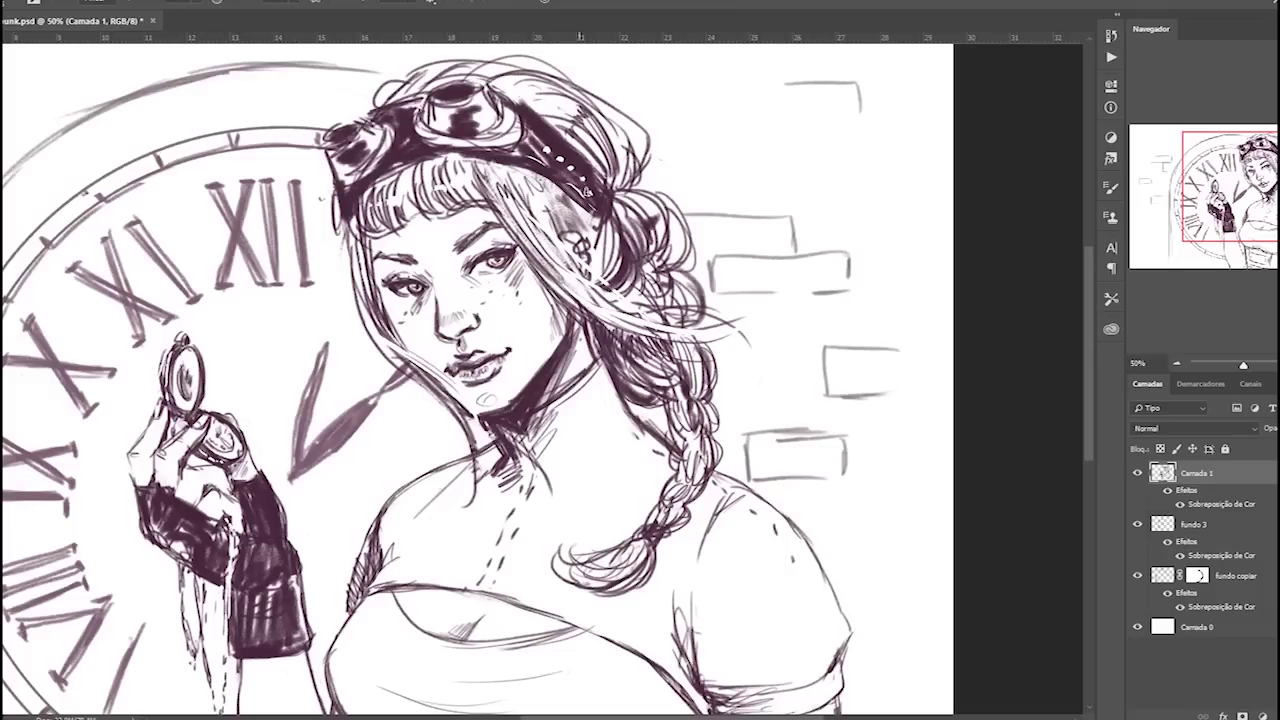
pyautogui.moveTo(443, 93); pyautogui.dragTo(427, 97)
pyautogui.moveTo(459, 88); pyautogui.dragTo(447, 89)
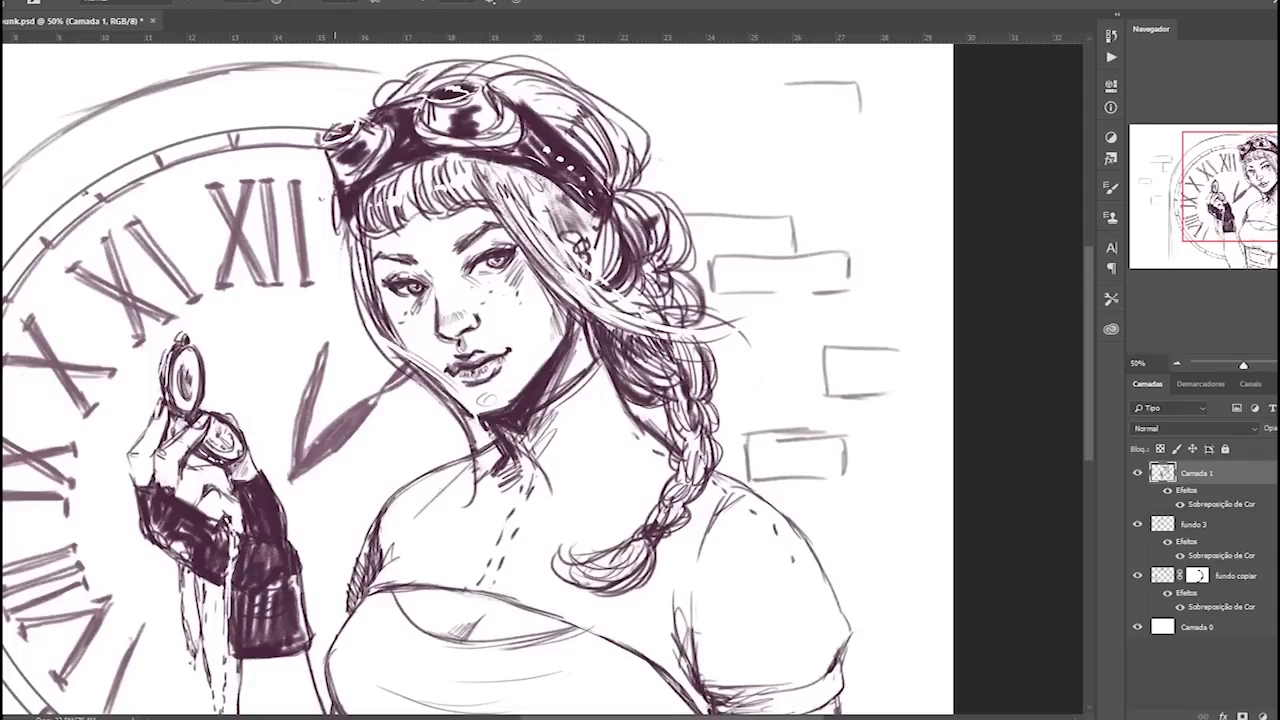
pyautogui.moveTo(326, 124); pyautogui.dragTo(340, 136)
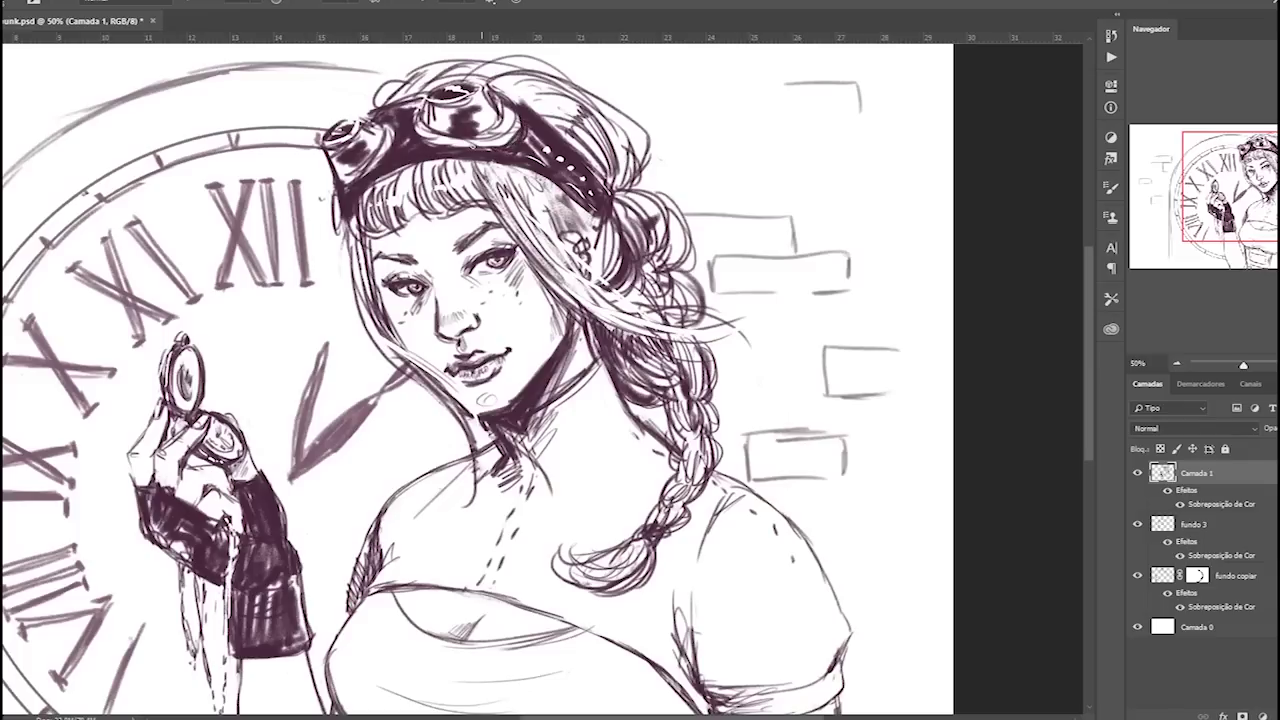
pyautogui.moveTo(513, 128); pyautogui.dragTo(521, 118)
pyautogui.moveTo(395, 155); pyautogui.dragTo(381, 130)
pyautogui.press('e')
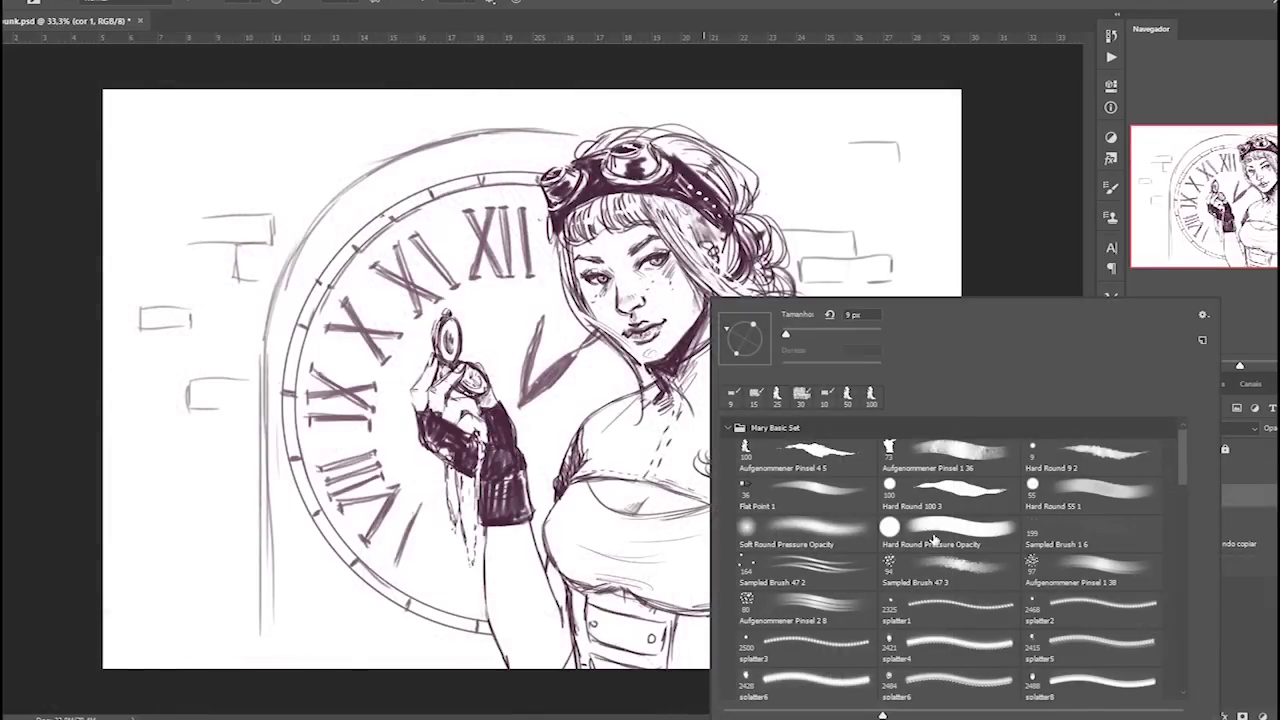
# Choose the Hard Round Pressure Opacity brush and a light peach foreground colour.
pyautogui.click(933, 540)
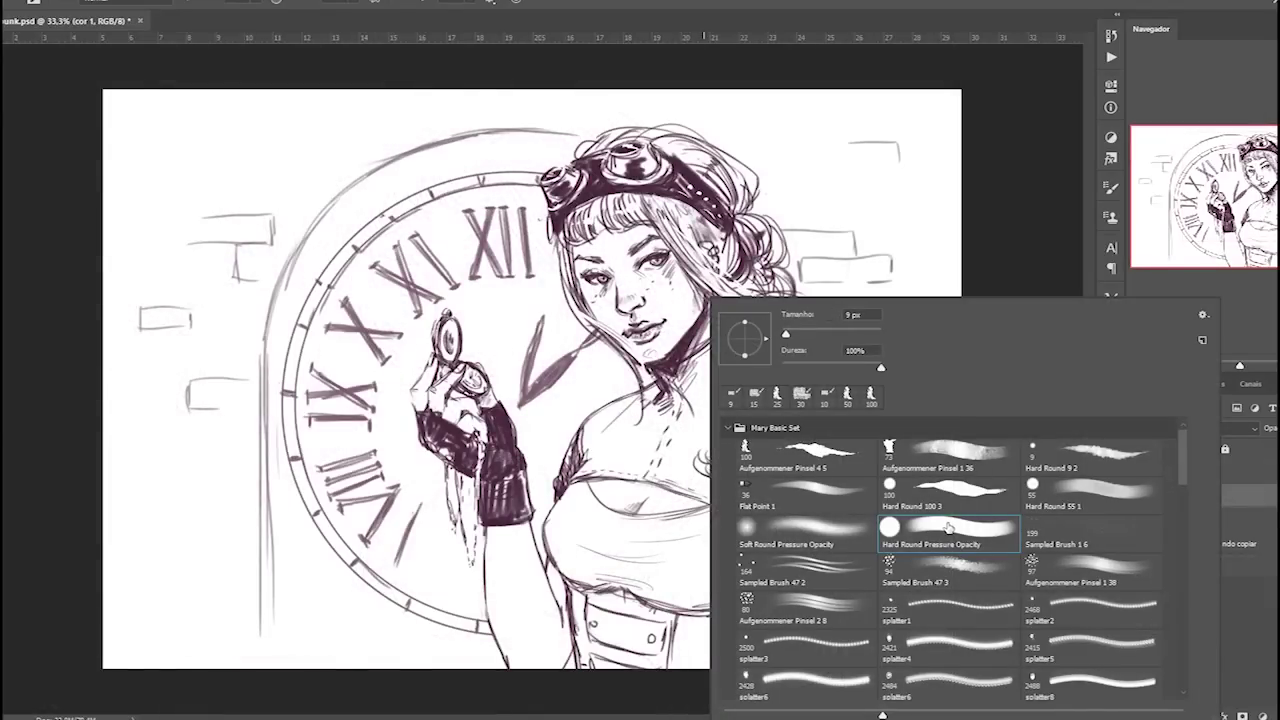
pyautogui.press('Return')
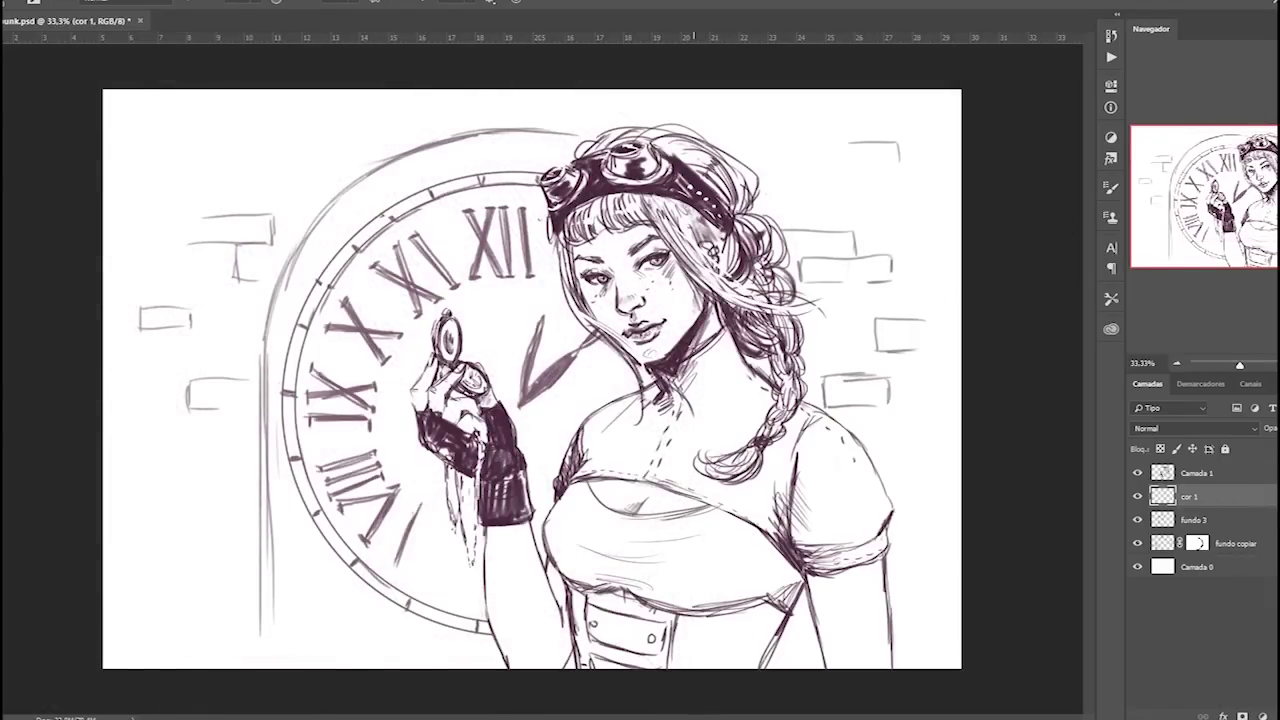
pyautogui.press('c')
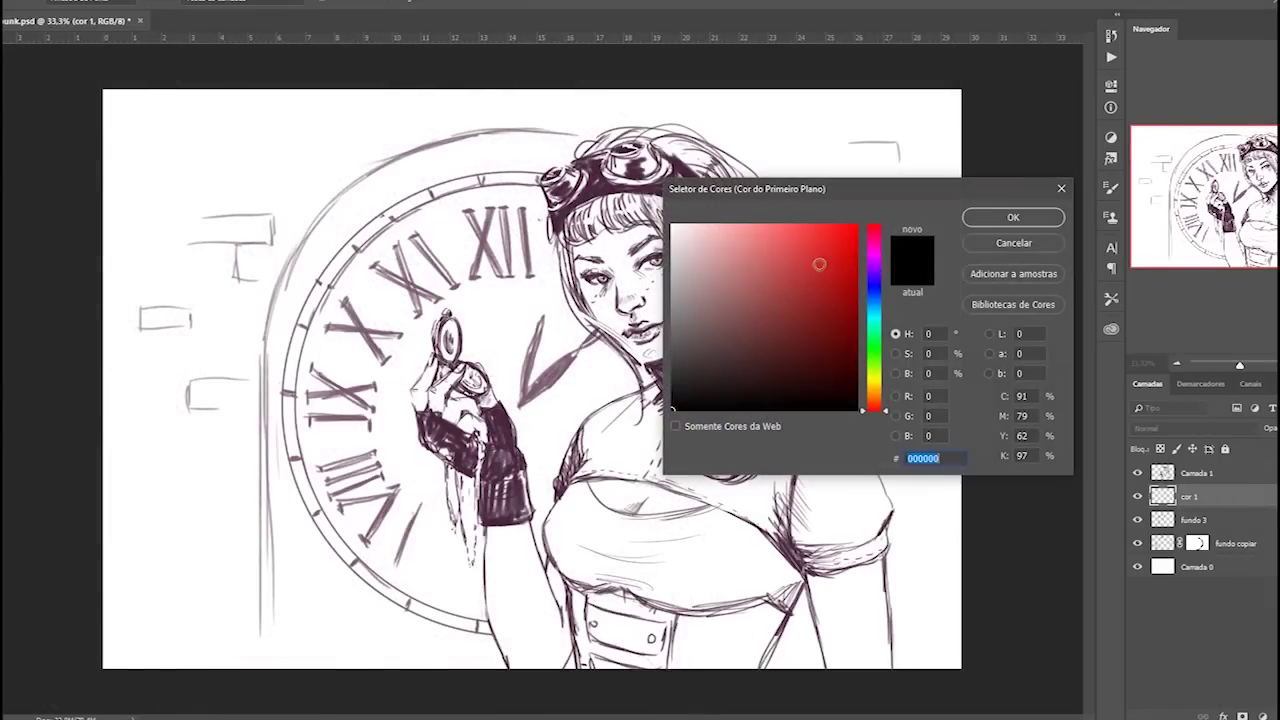
pyautogui.moveTo(886, 407); pyautogui.dragTo(884, 398)
pyautogui.click(716, 241)
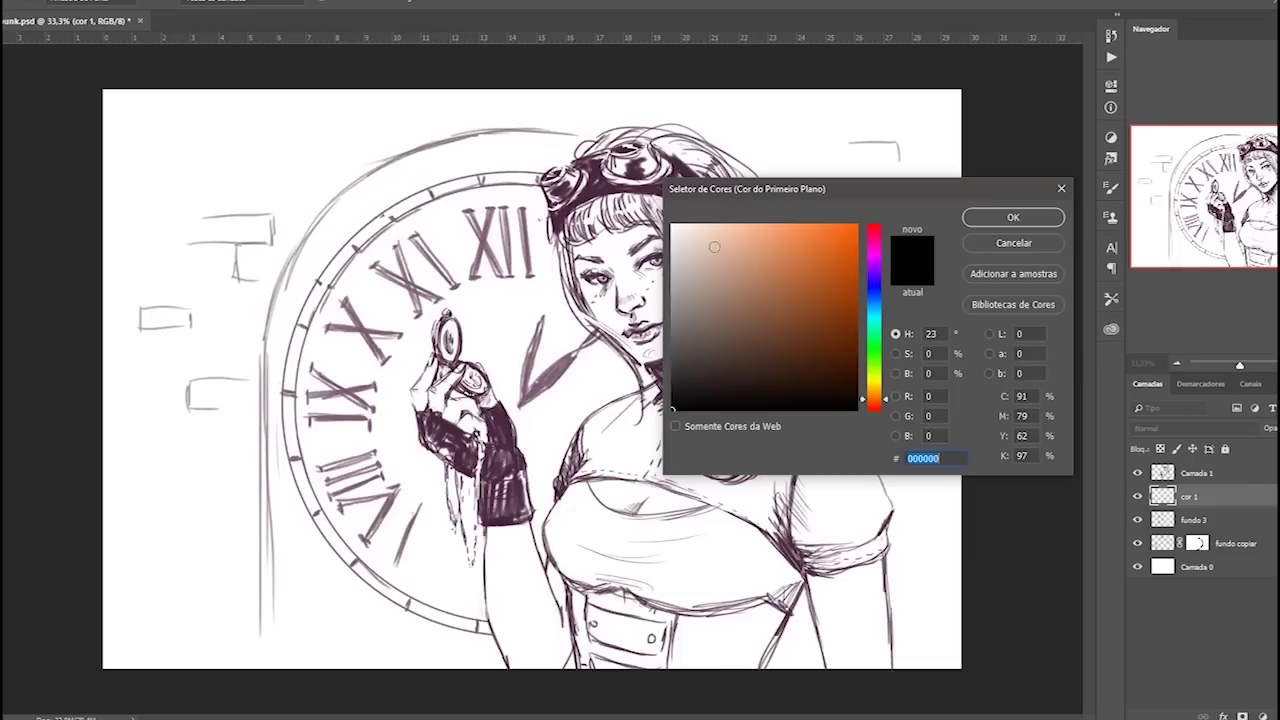
pyautogui.moveTo(716, 241); pyautogui.dragTo(723, 243)
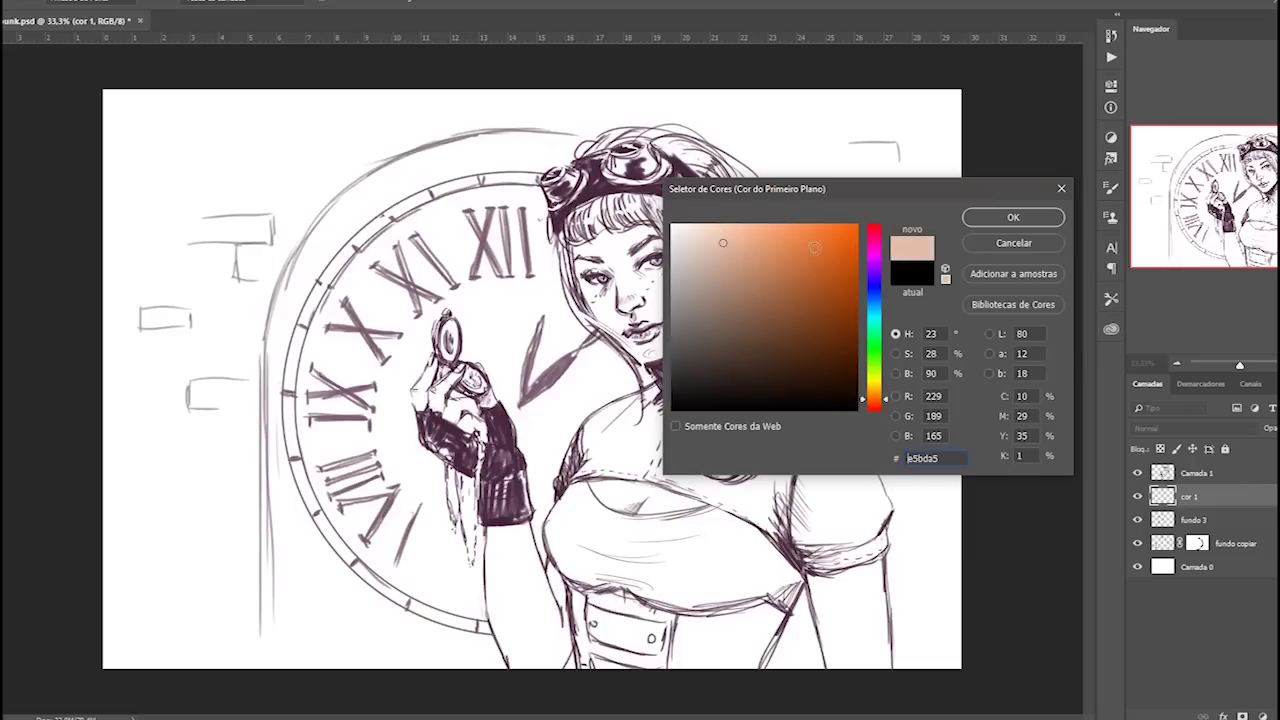
pyautogui.click(1008, 218)
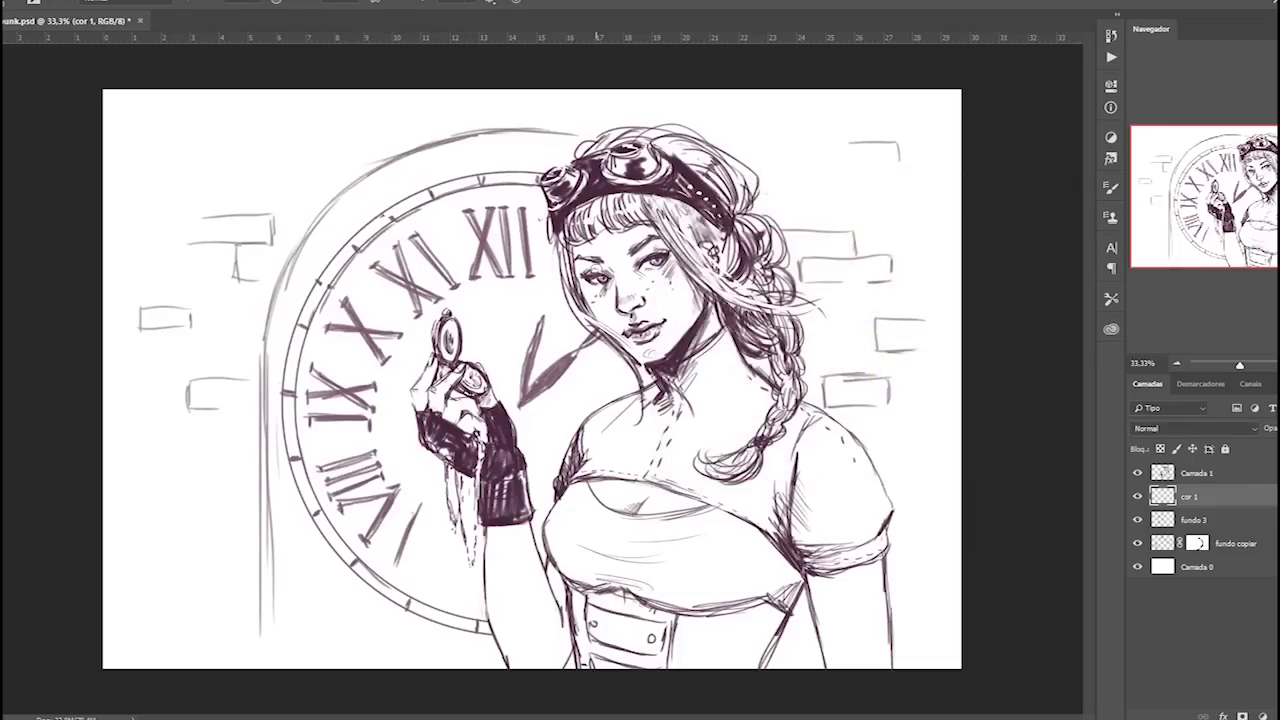
# Paint a lighter peach skin tone over the face and ear.
pyautogui.moveTo(588, 248); pyautogui.dragTo(610, 325)
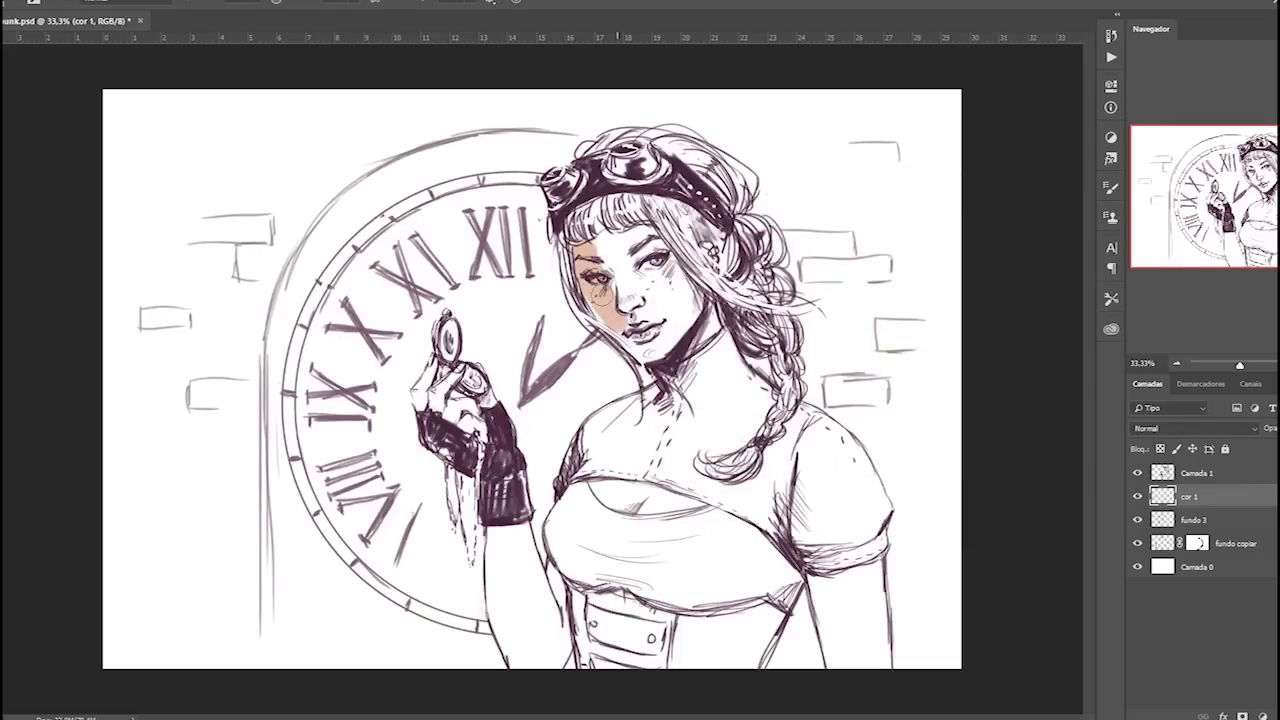
pyautogui.hotkey('ctrl', 'z')
pyautogui.click(75, 418)
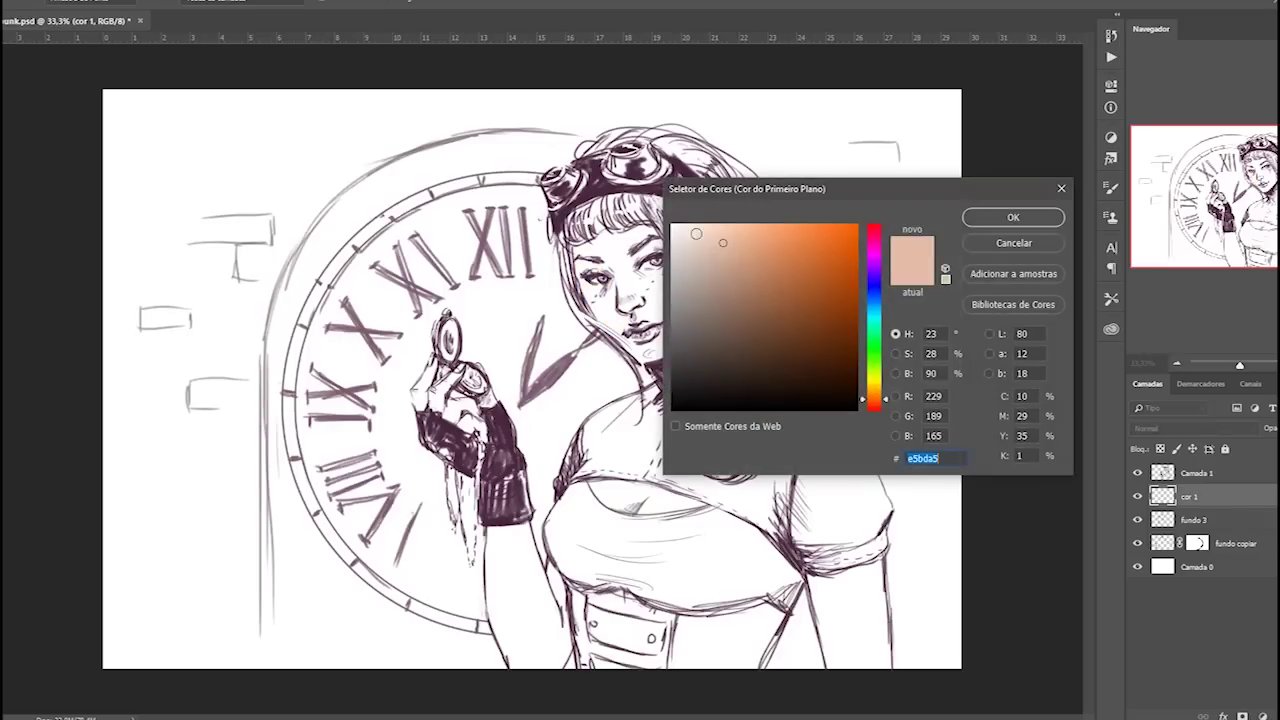
pyautogui.click(709, 239)
pyautogui.click(1012, 217)
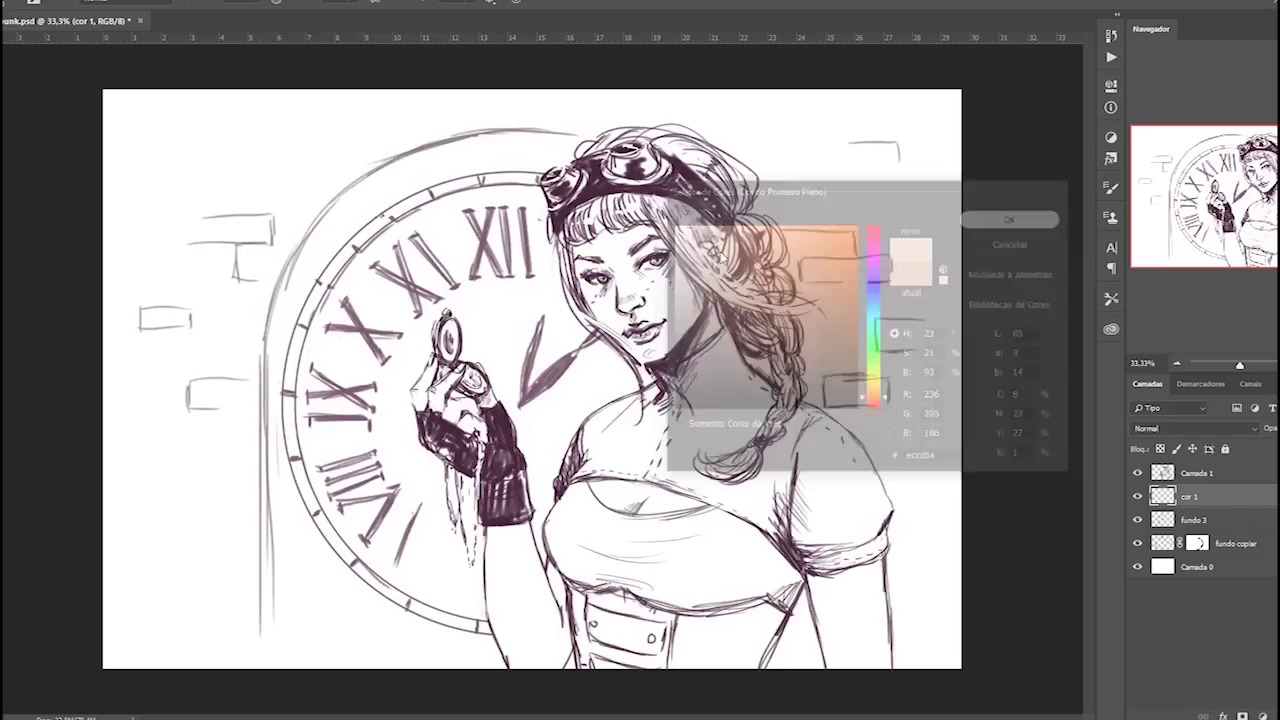
pyautogui.moveTo(590, 250)
pyautogui.mouseDown()
pyautogui.moveTo(610, 315)
pyautogui.moveTo(625, 330)
pyautogui.moveTo(630, 300)
pyautogui.moveTo(650, 355)
pyautogui.mouseUp()
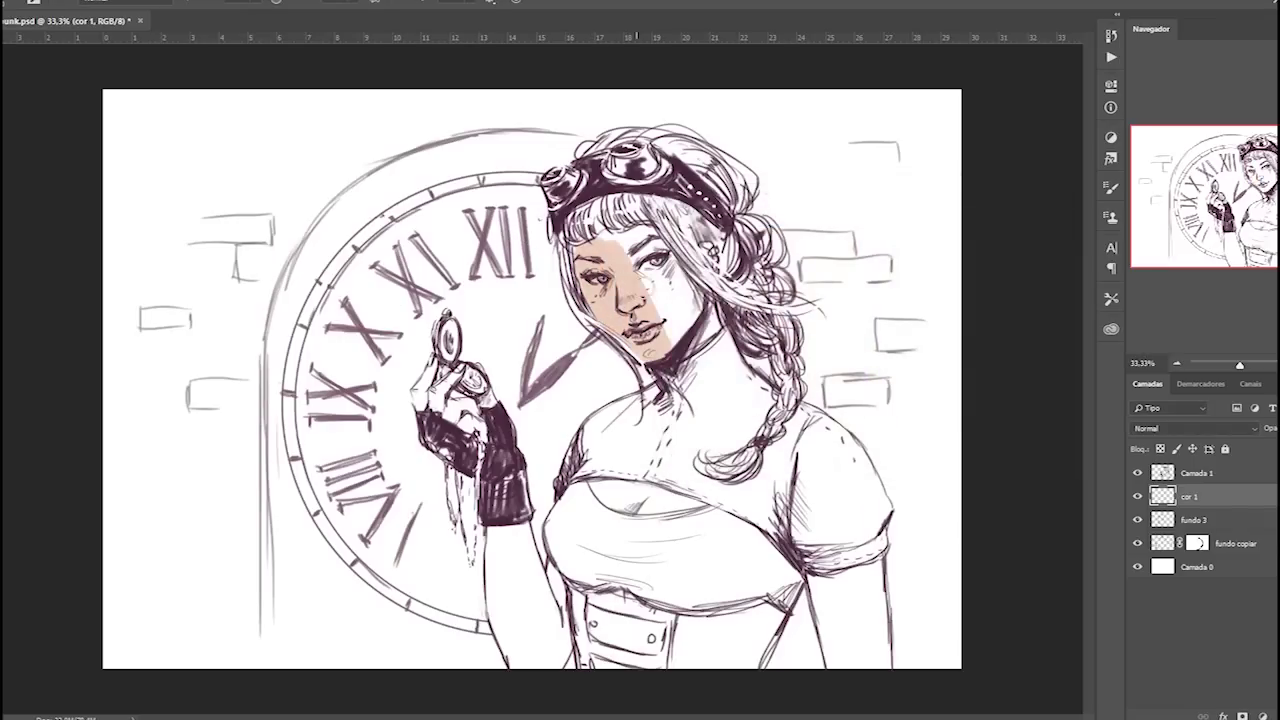
pyautogui.moveTo(640, 240)
pyautogui.mouseDown()
pyautogui.moveTo(685, 340)
pyautogui.moveTo(715, 305)
pyautogui.moveTo(611, 234)
pyautogui.mouseUp()
pyautogui.moveTo(720, 256); pyautogui.dragTo(706, 258)
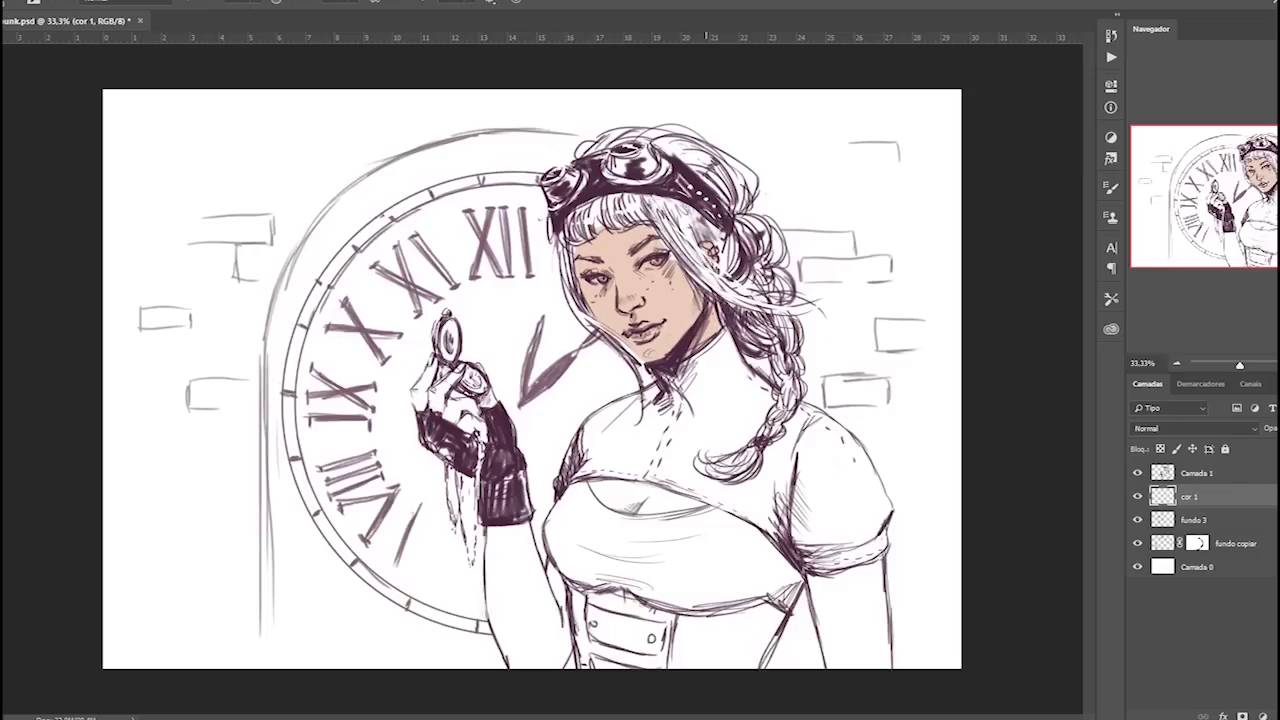
# Paint skin tone on the forearm, the other upper arm and the chest cutout.
pyautogui.moveTo(494, 530); pyautogui.dragTo(512, 655)
pyautogui.moveTo(494, 600)
pyautogui.mouseDown()
pyautogui.moveTo(520, 665)
pyautogui.moveTo(535, 670)
pyautogui.mouseUp()
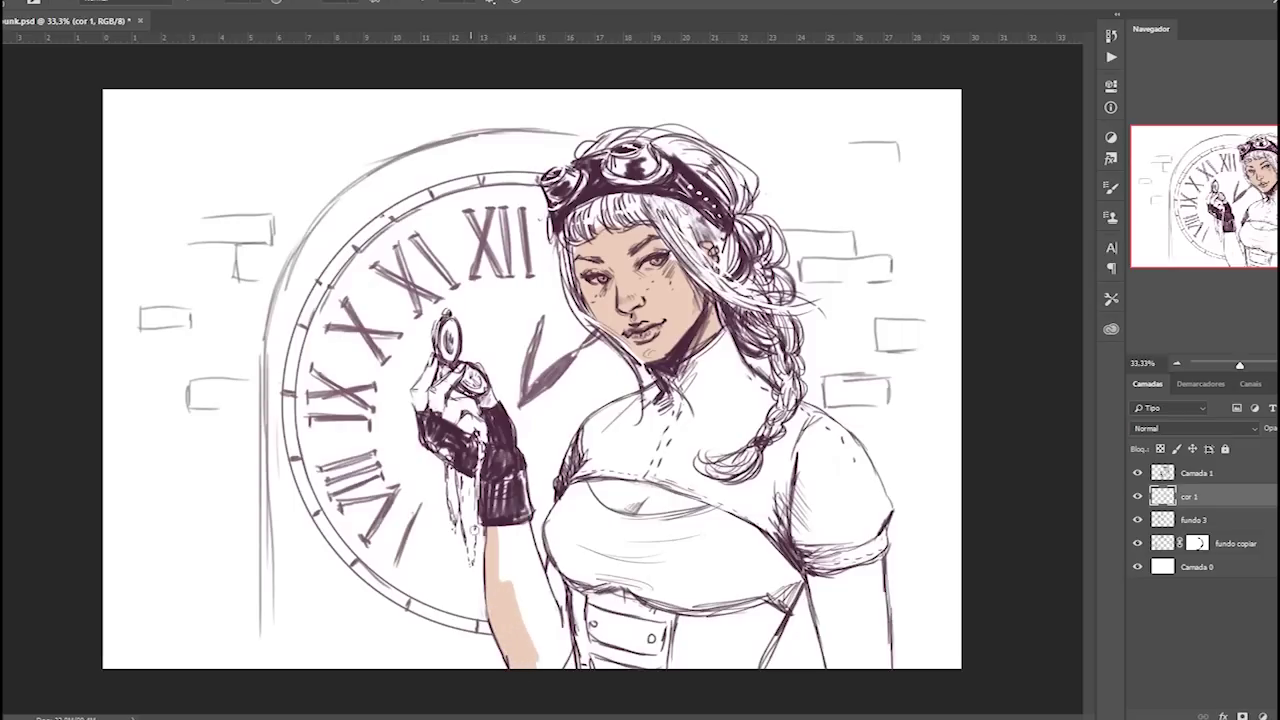
pyautogui.moveTo(554, 566)
pyautogui.mouseDown()
pyautogui.moveTo(556, 662)
pyautogui.moveTo(512, 572)
pyautogui.mouseUp()
pyautogui.moveTo(502, 522)
pyautogui.mouseDown()
pyautogui.moveTo(508, 605)
pyautogui.moveTo(513, 530)
pyautogui.moveTo(548, 620)
pyautogui.moveTo(525, 525)
pyautogui.mouseUp()
pyautogui.moveTo(820, 576)
pyautogui.mouseDown()
pyautogui.moveTo(834, 664)
pyautogui.moveTo(838, 640)
pyautogui.moveTo(856, 676)
pyautogui.moveTo(862, 579)
pyautogui.moveTo(868, 668)
pyautogui.mouseUp()
pyautogui.moveTo(866, 580)
pyautogui.mouseDown()
pyautogui.moveTo(880, 670)
pyautogui.moveTo(880, 575)
pyautogui.moveTo(849, 582)
pyautogui.mouseUp()
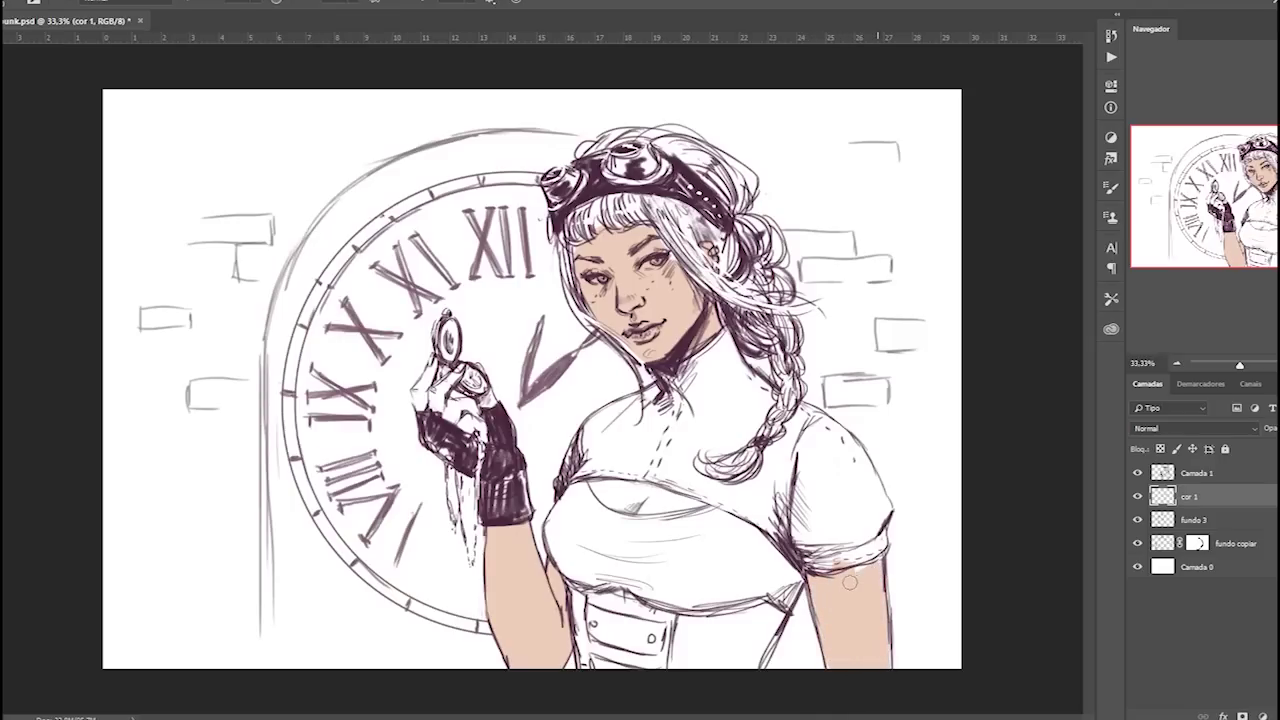
pyautogui.moveTo(610, 494)
pyautogui.mouseDown()
pyautogui.moveTo(588, 482)
pyautogui.moveTo(650, 515)
pyautogui.moveTo(675, 505)
pyautogui.moveTo(610, 488)
pyautogui.moveTo(708, 508)
pyautogui.mouseUp()
# Erase stray skin paint in the chest cutout and start a new layer.
pyautogui.press('e')
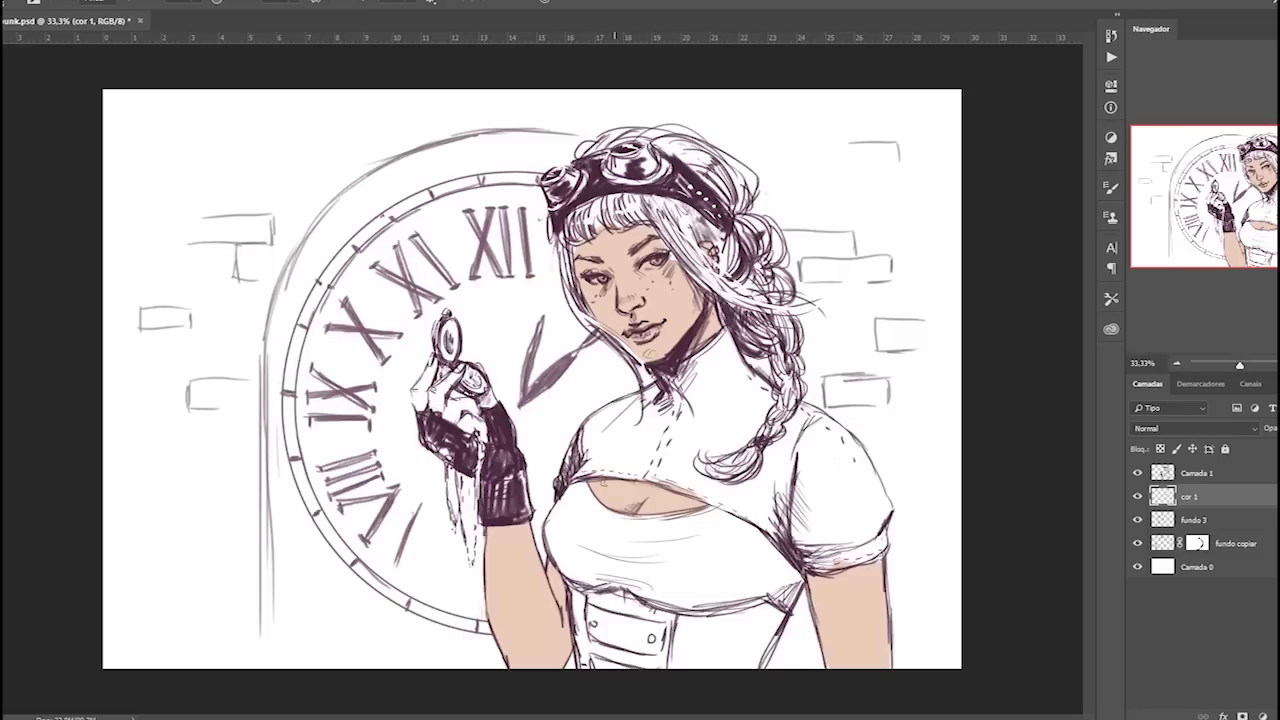
pyautogui.moveTo(648, 476); pyautogui.dragTo(637, 476)
pyautogui.hotkey('ctrl', 'shift', 'n')
# Name the new layer cor 2 and pick a dark brown foreground colour.
pyautogui.write('cor 2')
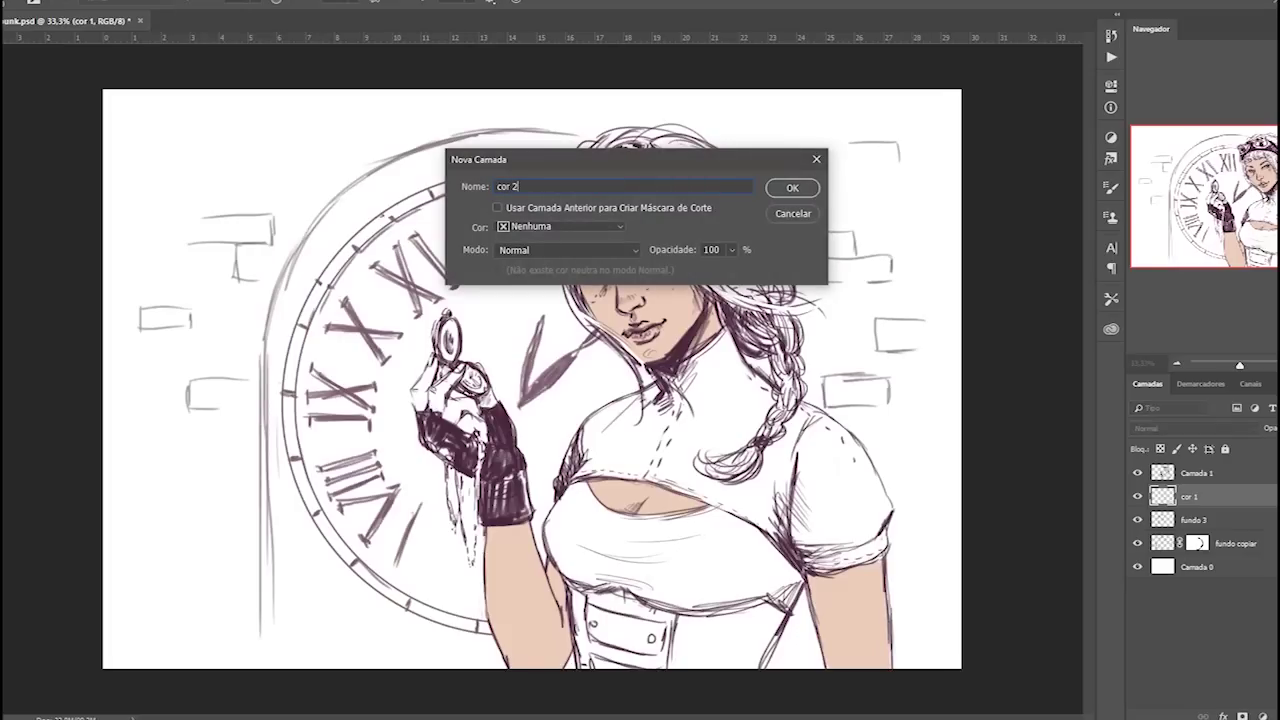
pyautogui.press('Return')
pyautogui.press('F6')
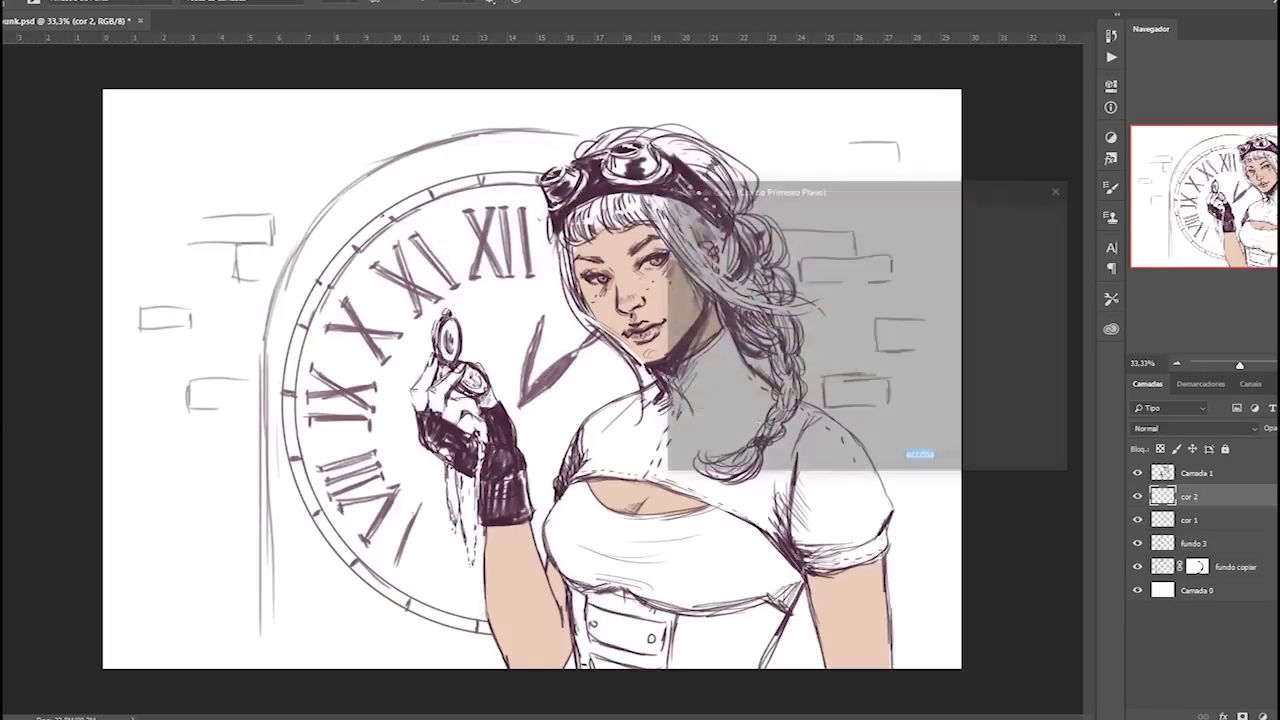
pyautogui.click(731, 349)
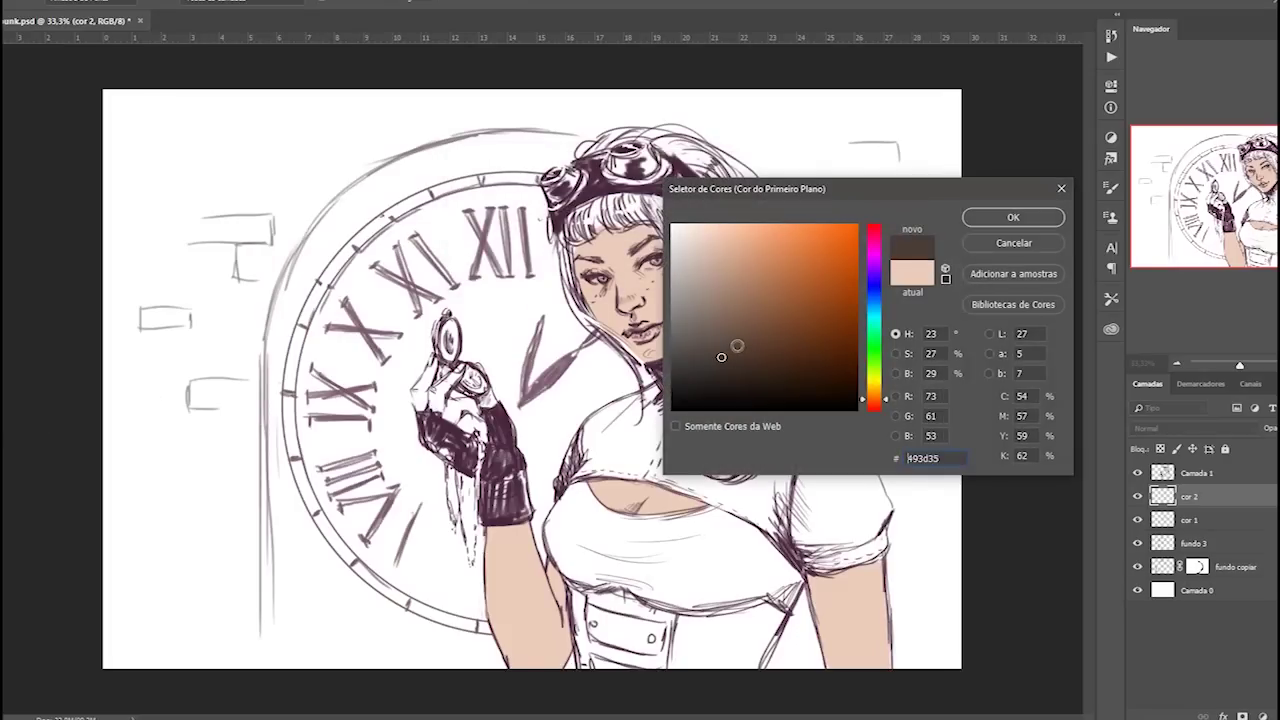
pyautogui.moveTo(884, 398); pyautogui.dragTo(884, 402)
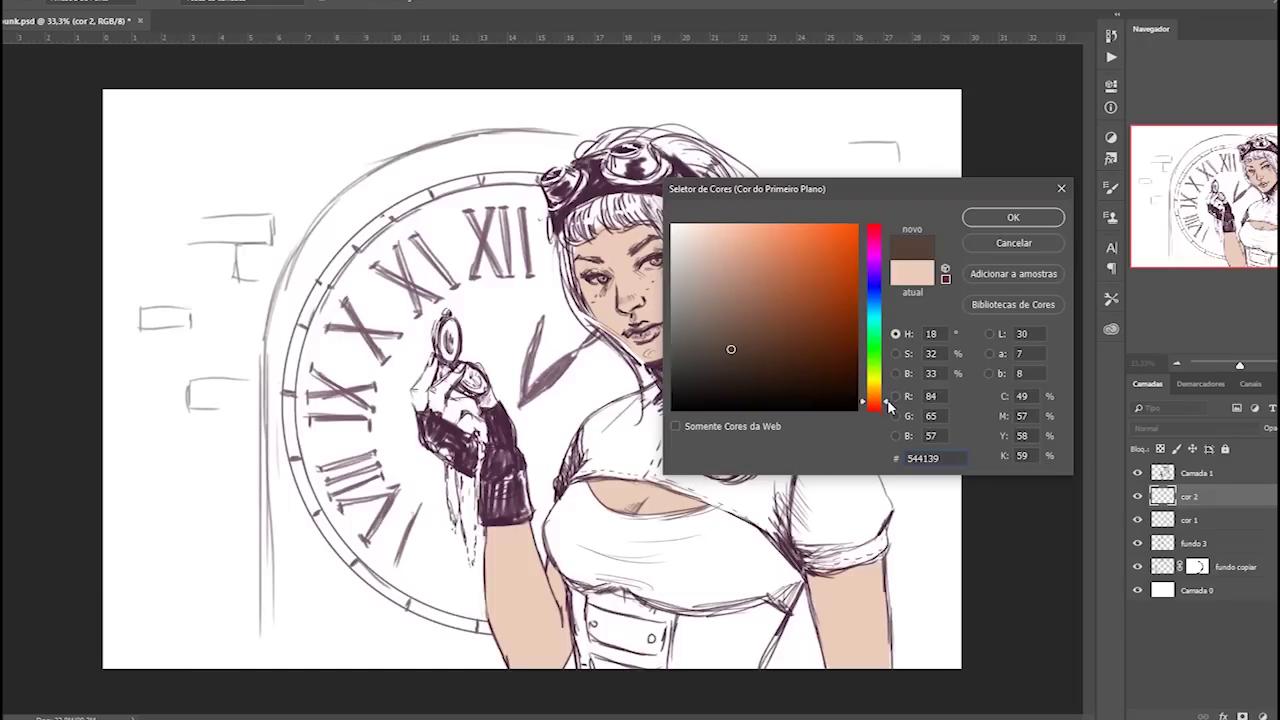
pyautogui.click(714, 343)
pyautogui.moveTo(714, 343); pyautogui.dragTo(716, 347)
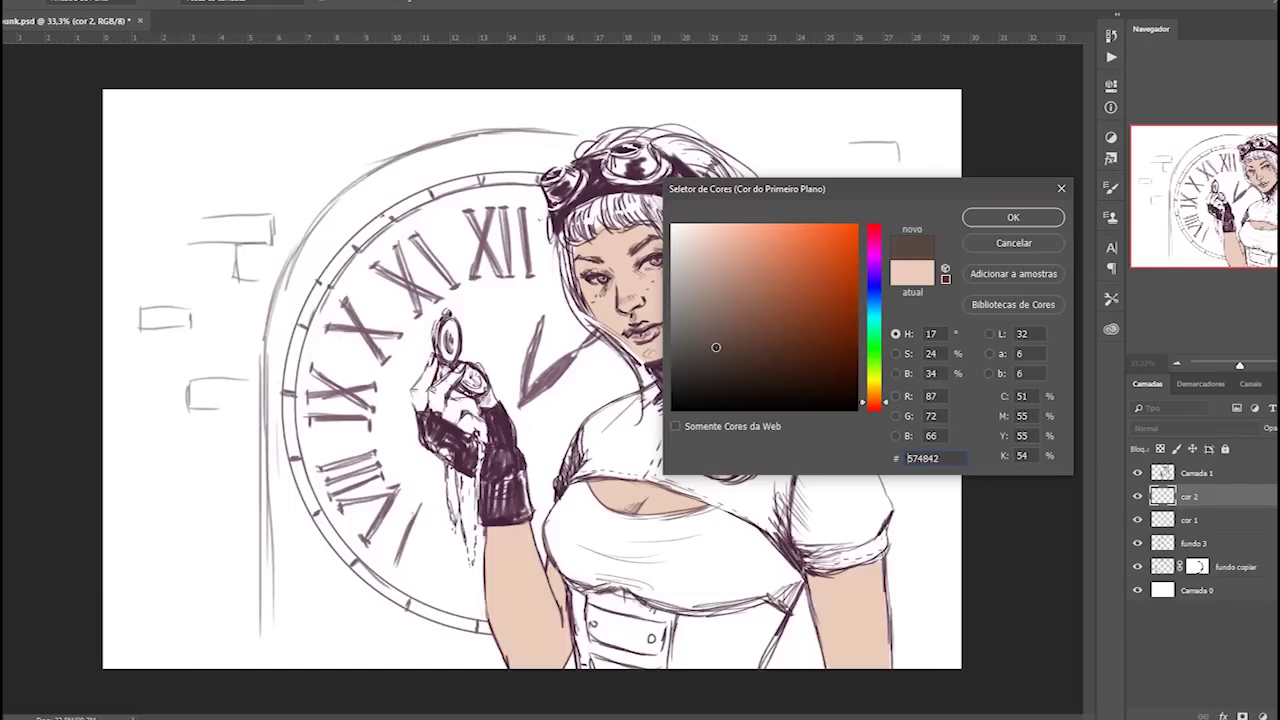
pyautogui.click(979, 216)
# Try darker and lighter browns on the left collar and shoulder, undoing each test.
pyautogui.moveTo(607, 437); pyautogui.dragTo(568, 472)
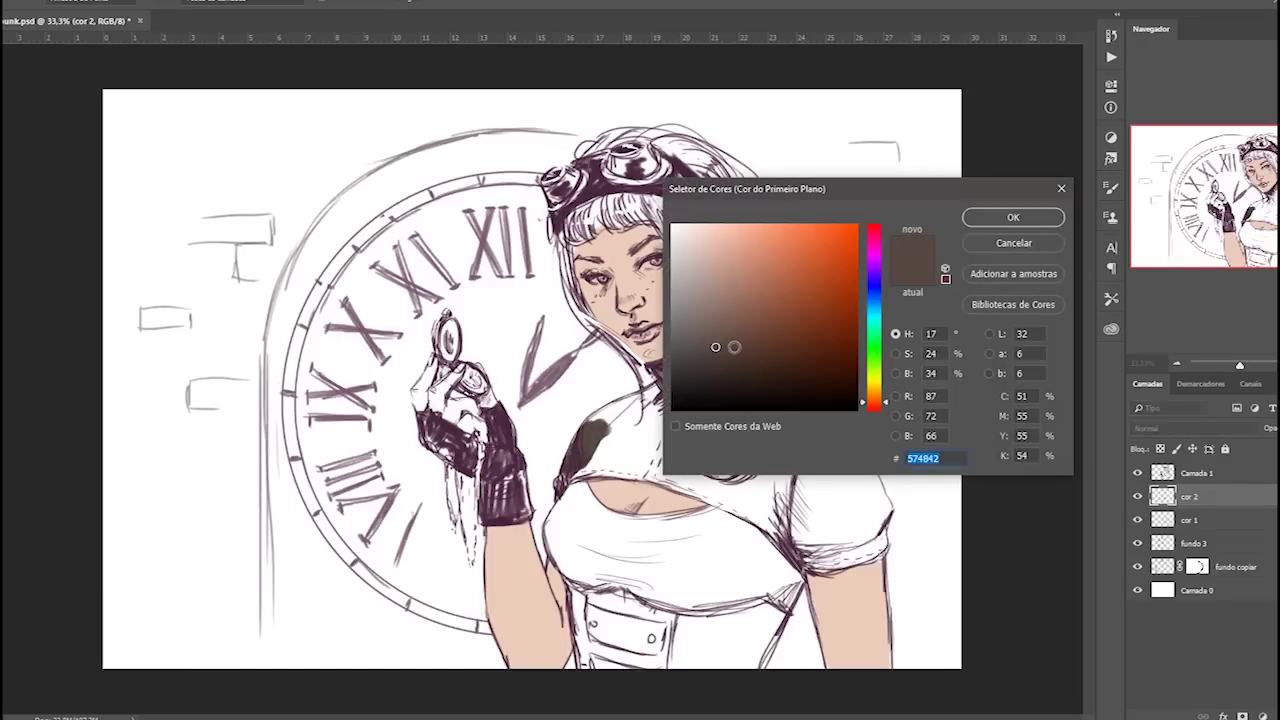
pyautogui.moveTo(734, 346); pyautogui.dragTo(746, 343)
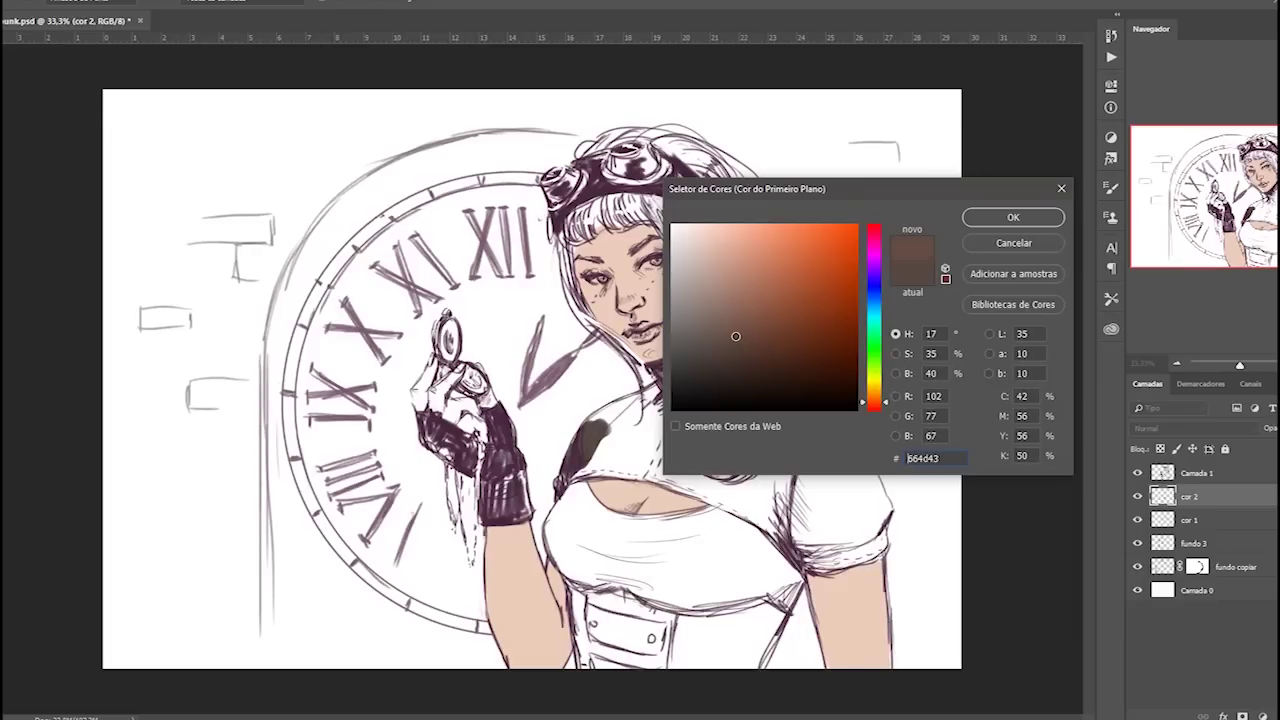
pyautogui.click(1030, 217)
pyautogui.hotkey('ctrl', 'z')
pyautogui.moveTo(598, 447)
pyautogui.mouseDown()
pyautogui.moveTo(563, 480)
pyautogui.moveTo(600, 415)
pyautogui.moveTo(648, 398)
pyautogui.mouseUp()
pyautogui.hotkey('ctrl', 'z')
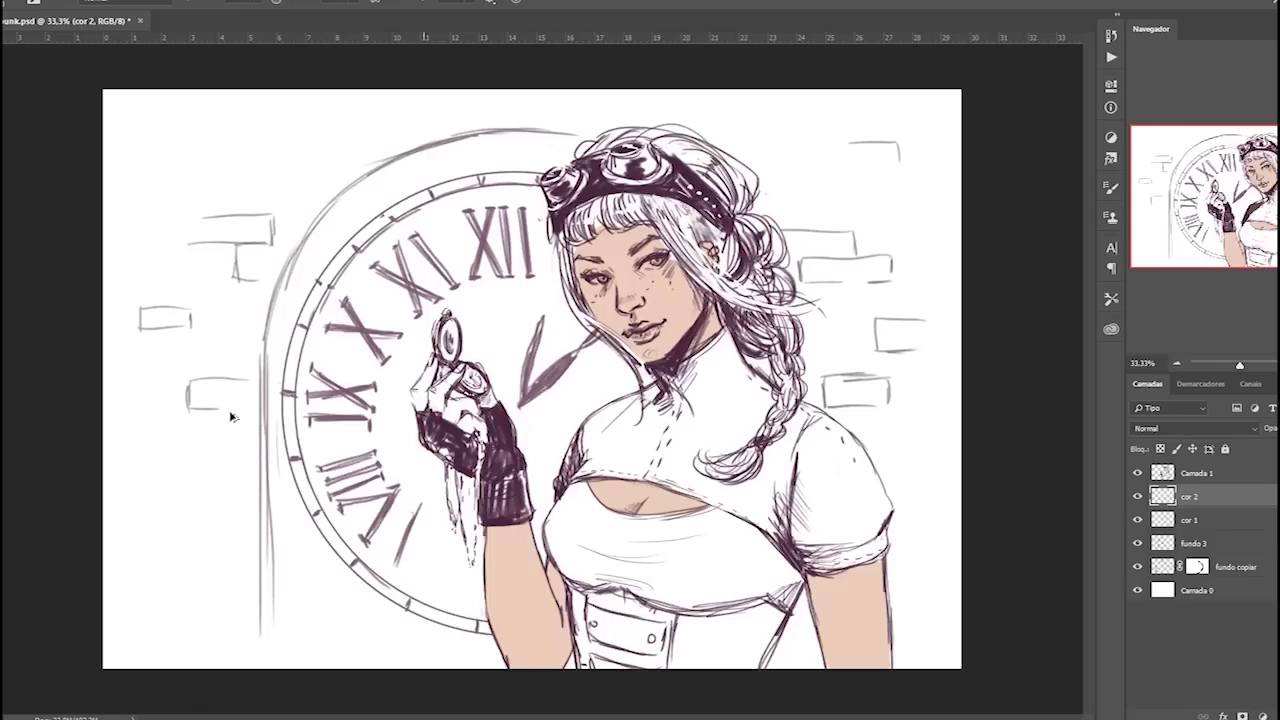
pyautogui.click(5, 417)
pyautogui.moveTo(729, 338); pyautogui.dragTo(745, 317)
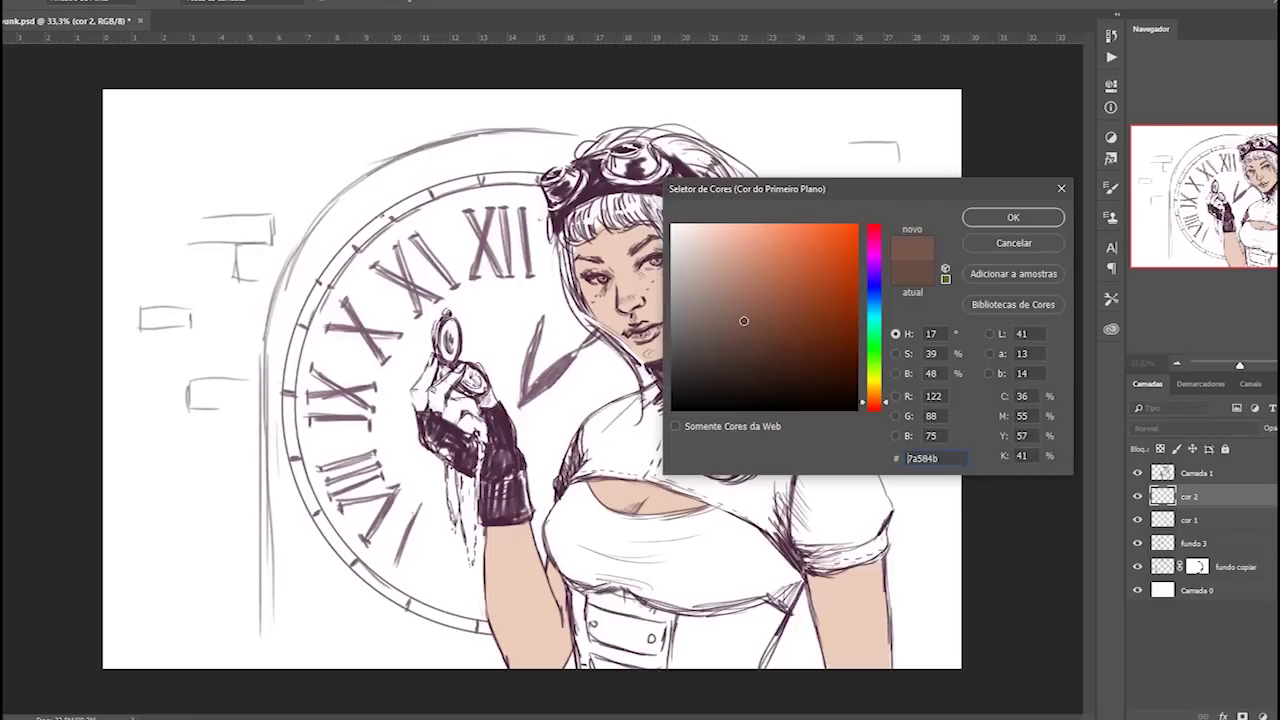
pyautogui.click(1013, 217)
pyautogui.moveTo(600, 420)
pyautogui.mouseDown()
pyautogui.moveTo(565, 478)
pyautogui.moveTo(615, 405)
pyautogui.moveTo(670, 395)
pyautogui.moveTo(740, 338)
pyautogui.moveTo(730, 332)
pyautogui.mouseUp()
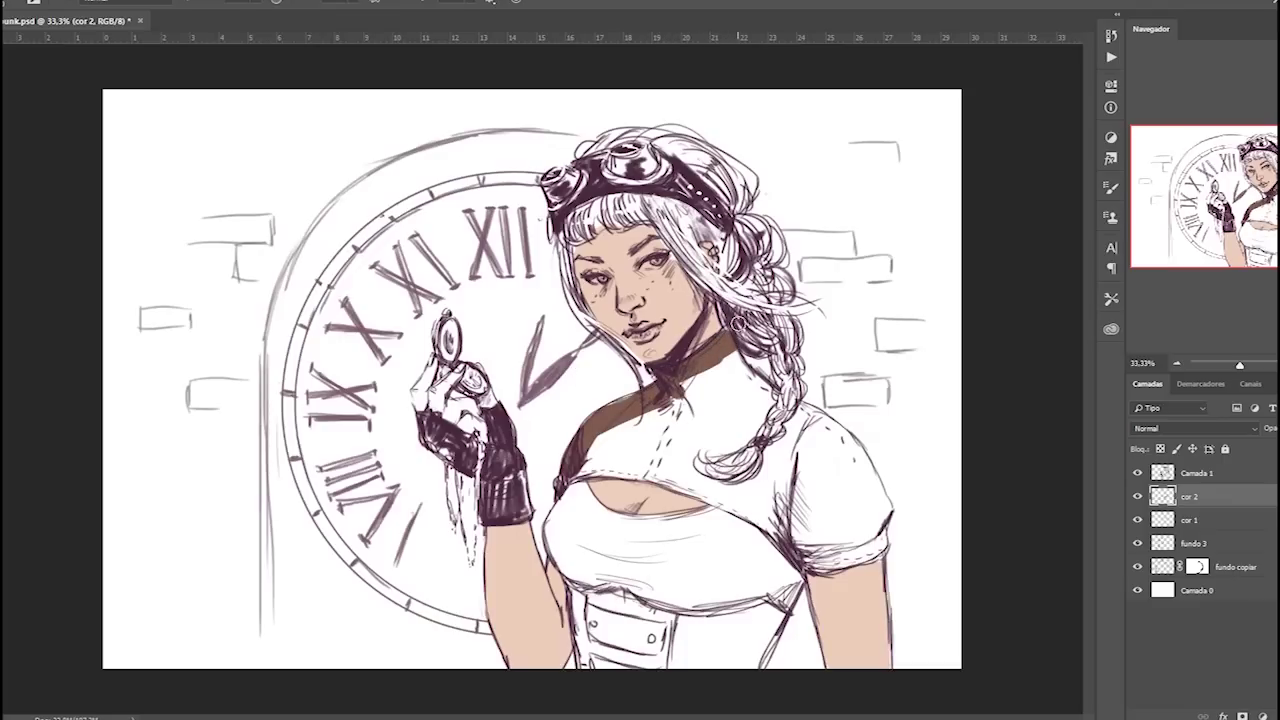
pyautogui.hotkey('ctrl', 'z')
pyautogui.hotkey('ctrl', 'z')
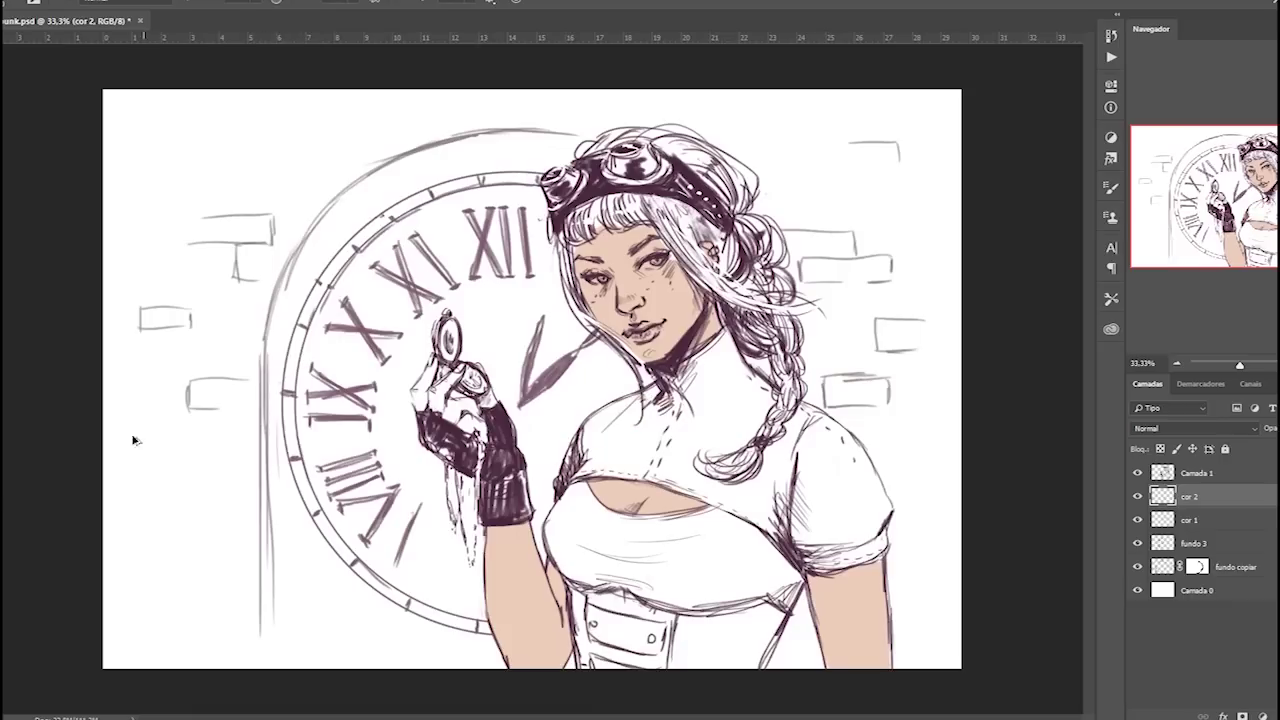
# Set a reddish brown (8c6158) and paint the strap on the left shoulder.
pyautogui.click(4, 488)
pyautogui.moveTo(883, 398); pyautogui.dragTo(883, 405)
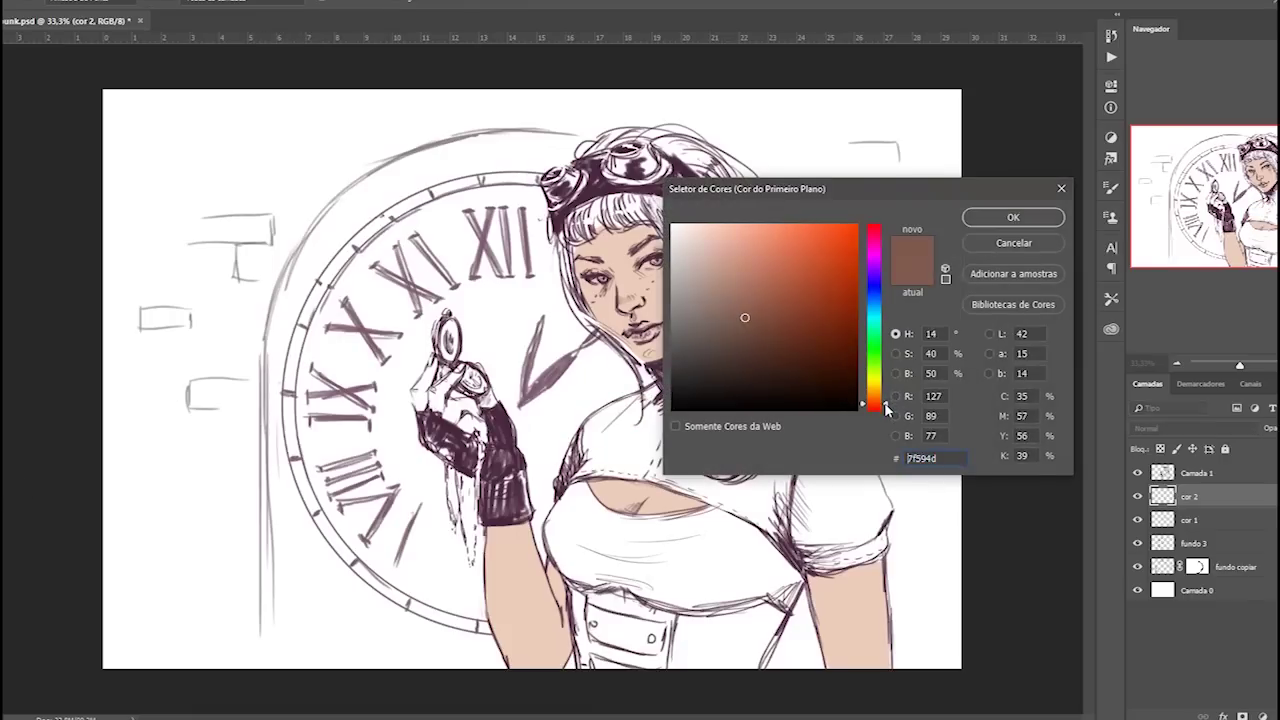
pyautogui.click(740, 304)
pyautogui.moveTo(740, 304)
pyautogui.mouseDown()
pyautogui.moveTo(754, 301)
pyautogui.moveTo(725, 309)
pyautogui.moveTo(740, 308)
pyautogui.mouseUp()
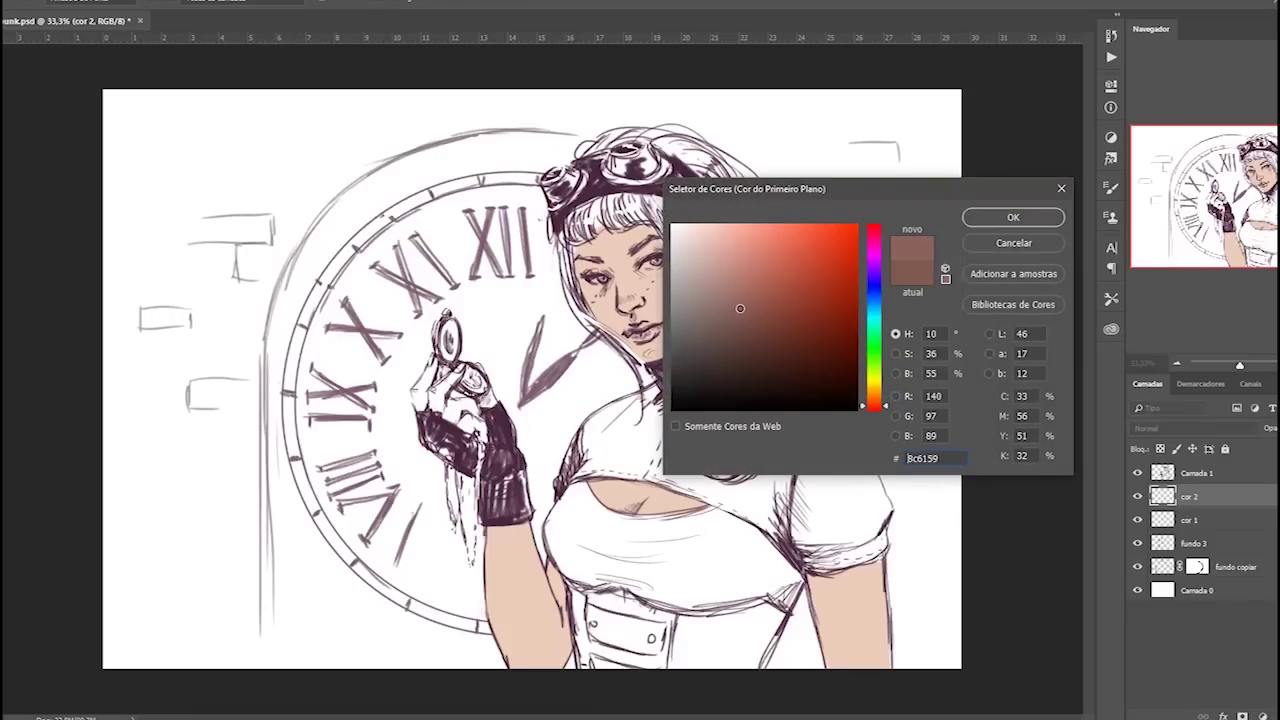
pyautogui.click(1013, 217)
pyautogui.moveTo(600, 420)
pyautogui.mouseDown()
pyautogui.moveTo(570, 468)
pyautogui.moveTo(618, 408)
pyautogui.moveTo(734, 332)
pyautogui.moveTo(750, 390)
pyautogui.moveTo(774, 402)
pyautogui.moveTo(730, 456)
pyautogui.moveTo(600, 450)
pyautogui.moveTo(726, 372)
pyautogui.moveTo(677, 418)
pyautogui.moveTo(745, 425)
pyautogui.moveTo(700, 462)
pyautogui.mouseUp()
# Fill the shrug's chest, strap and right sleeve with brown, covering white gaps.
pyautogui.moveTo(755, 410)
pyautogui.mouseDown()
pyautogui.moveTo(692, 470)
pyautogui.moveTo(616, 452)
pyautogui.moveTo(566, 474)
pyautogui.moveTo(640, 468)
pyautogui.moveTo(595, 469)
pyautogui.moveTo(705, 485)
pyautogui.mouseUp()
pyautogui.moveTo(622, 465)
pyautogui.mouseDown()
pyautogui.moveTo(718, 492)
pyautogui.moveTo(786, 540)
pyautogui.mouseUp()
pyautogui.moveTo(716, 492)
pyautogui.mouseDown()
pyautogui.moveTo(818, 566)
pyautogui.moveTo(880, 550)
pyautogui.moveTo(884, 510)
pyautogui.moveTo(855, 452)
pyautogui.moveTo(881, 502)
pyautogui.mouseUp()
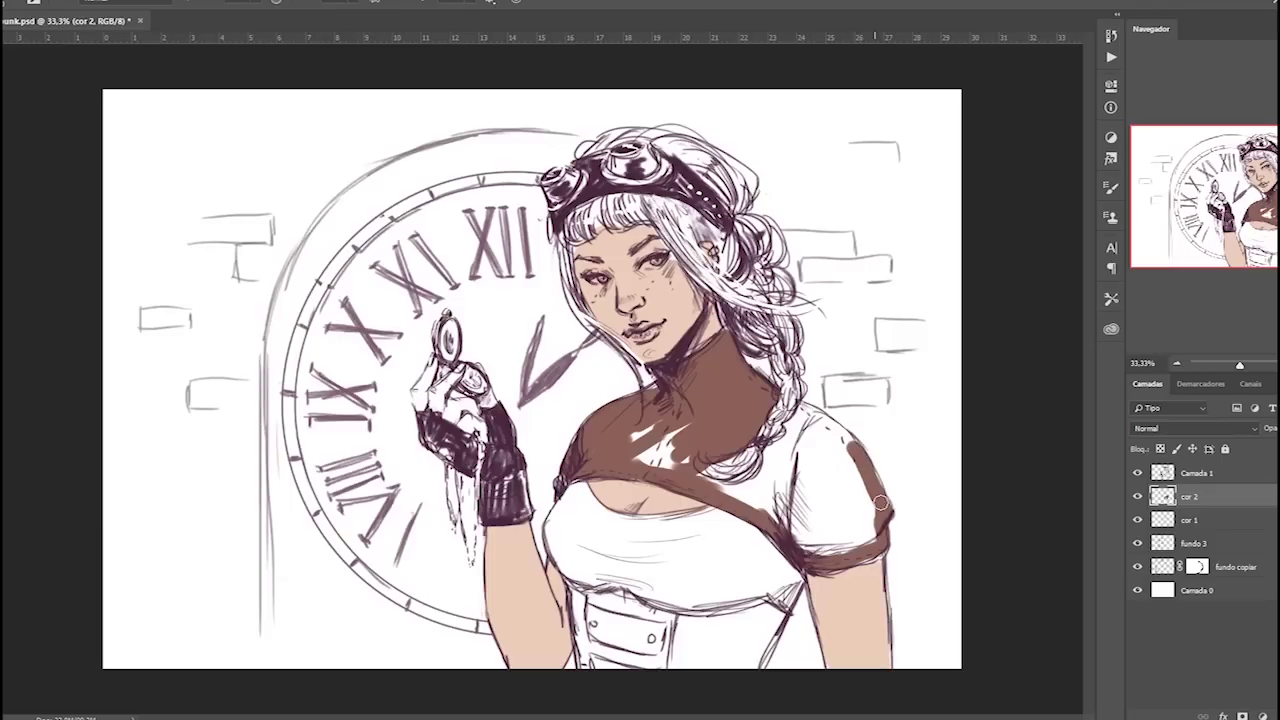
pyautogui.moveTo(810, 412)
pyautogui.mouseDown()
pyautogui.moveTo(745, 490)
pyautogui.moveTo(714, 484)
pyautogui.moveTo(830, 550)
pyautogui.mouseUp()
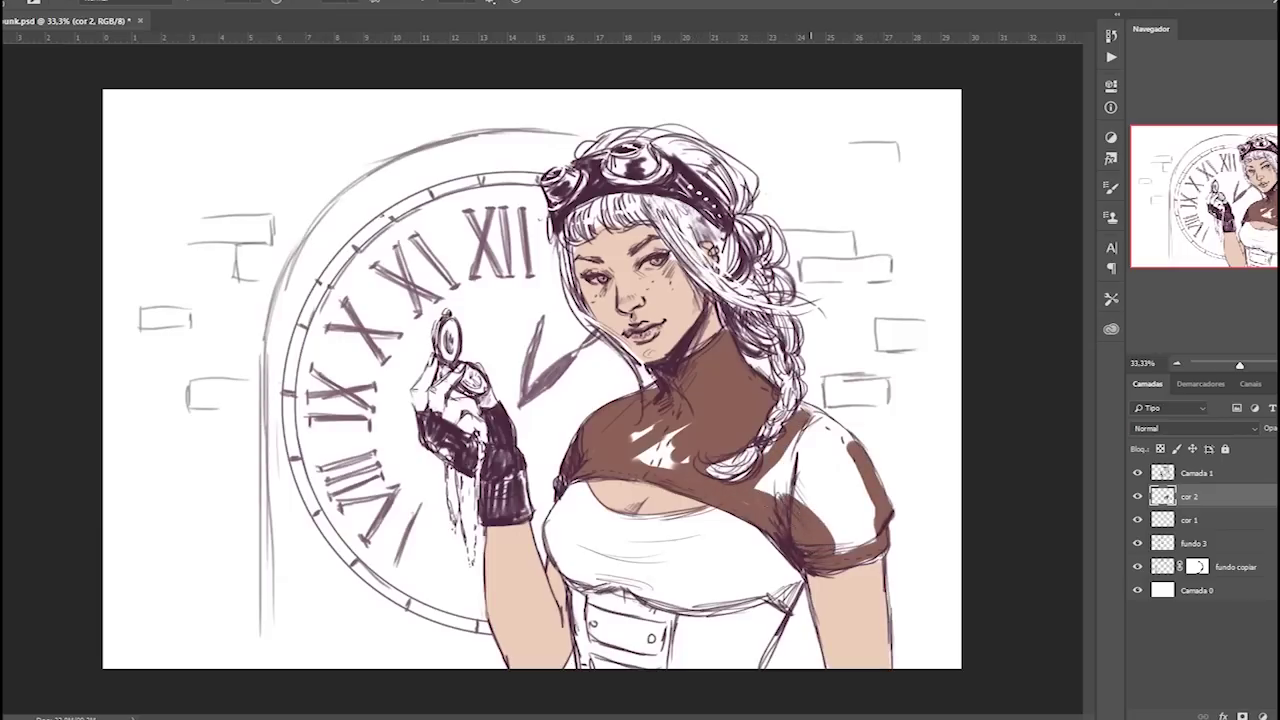
pyautogui.moveTo(760, 485); pyautogui.dragTo(855, 545)
pyautogui.moveTo(840, 490)
pyautogui.mouseDown()
pyautogui.moveTo(875, 540)
pyautogui.moveTo(824, 424)
pyautogui.moveTo(854, 440)
pyautogui.moveTo(806, 410)
pyautogui.mouseUp()
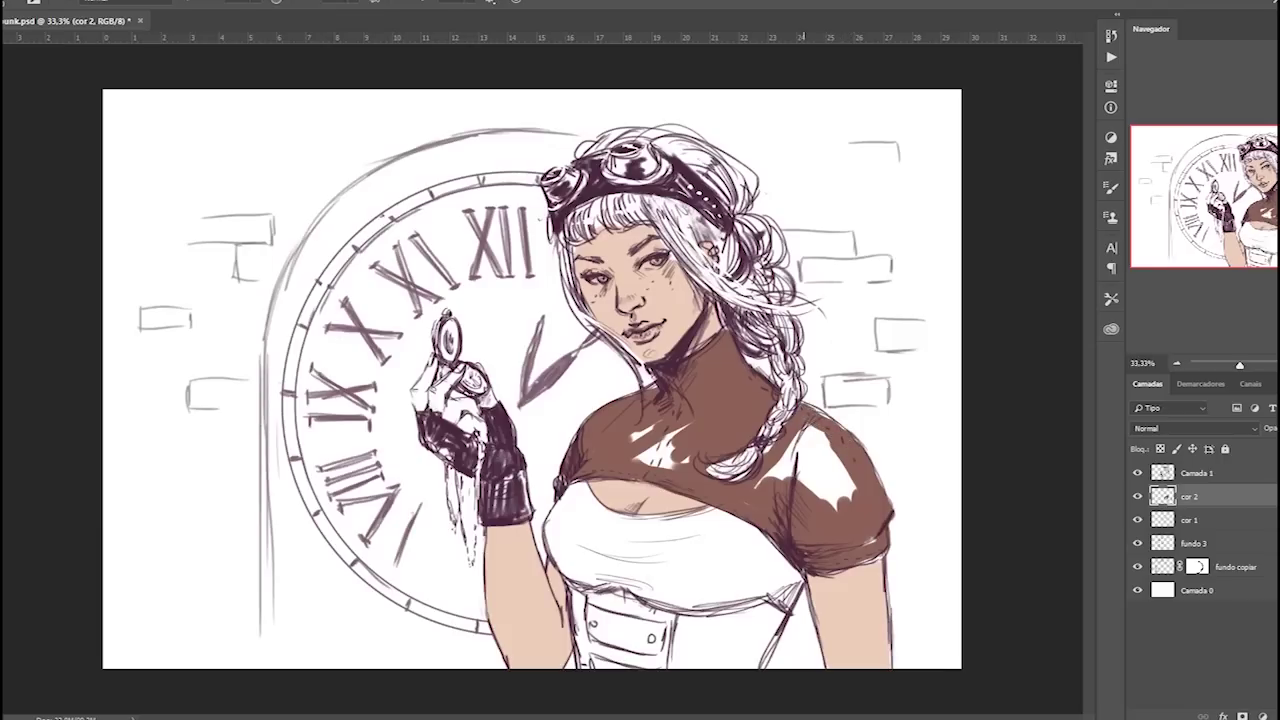
pyautogui.moveTo(850, 500); pyautogui.dragTo(806, 428)
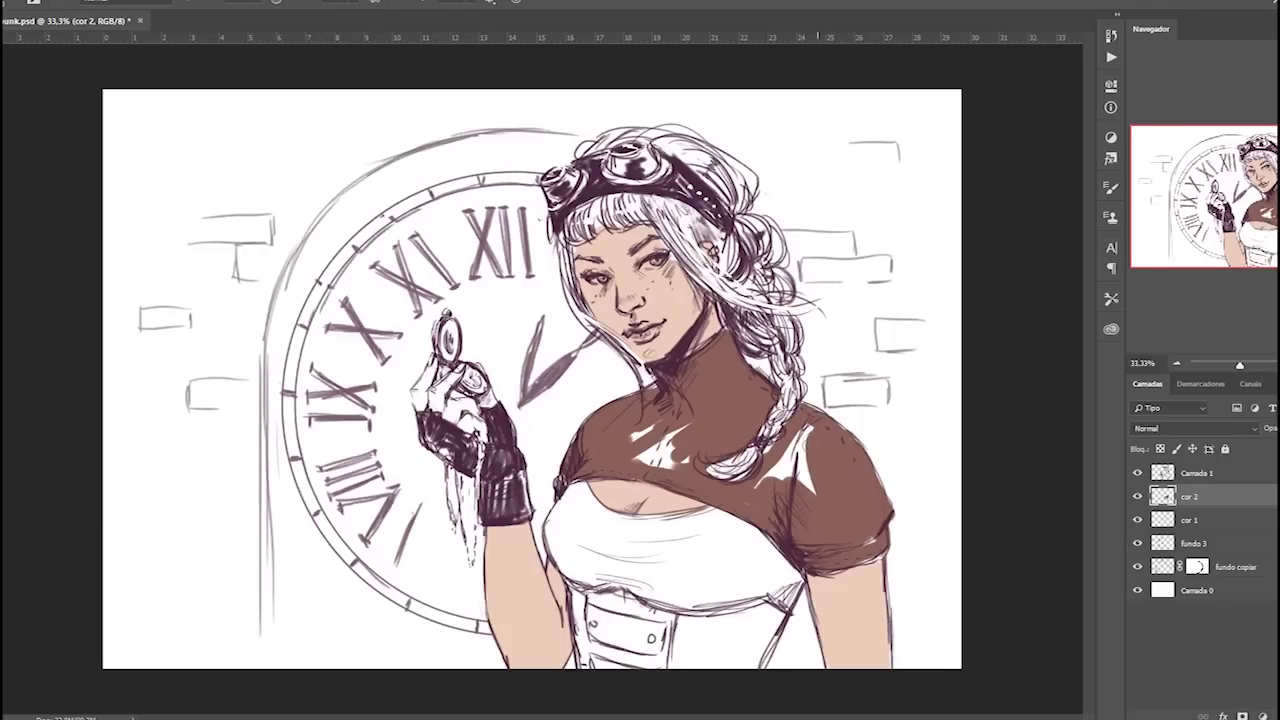
pyautogui.moveTo(814, 492)
pyautogui.mouseDown()
pyautogui.moveTo(795, 432)
pyautogui.moveTo(755, 445)
pyautogui.mouseUp()
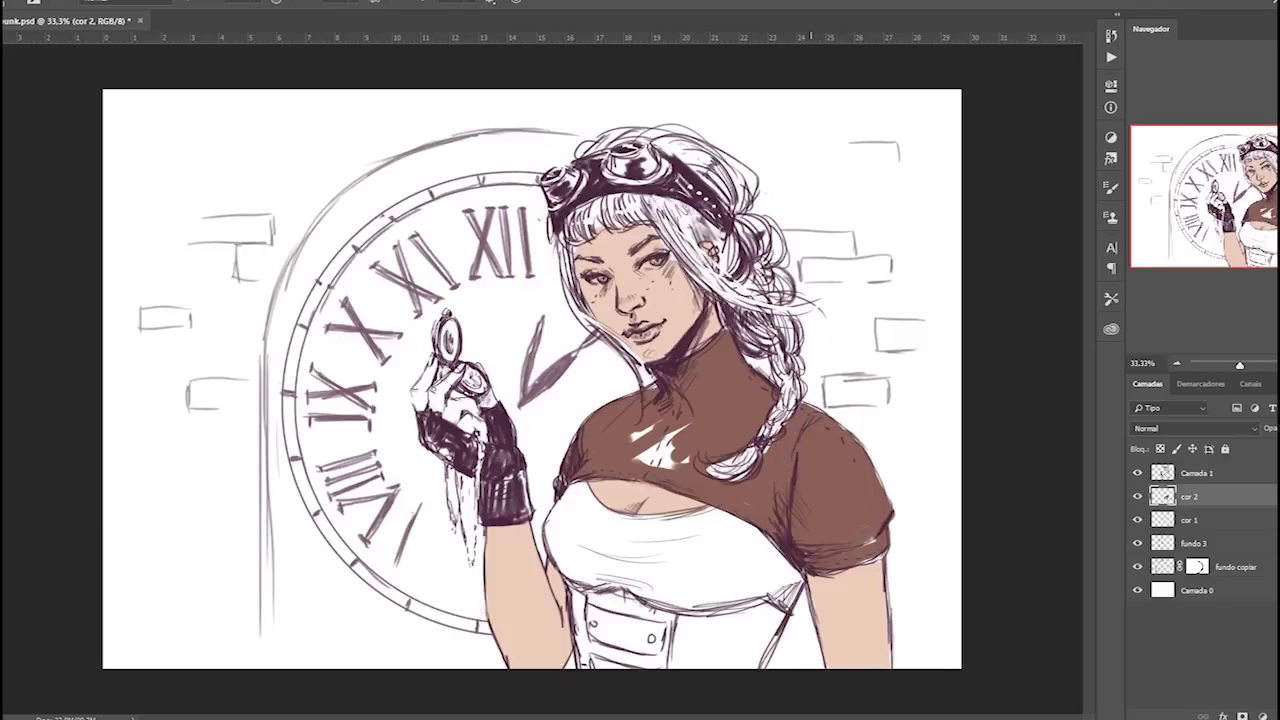
pyautogui.moveTo(638, 434)
pyautogui.mouseDown()
pyautogui.moveTo(662, 466)
pyautogui.moveTo(684, 466)
pyautogui.mouseUp()
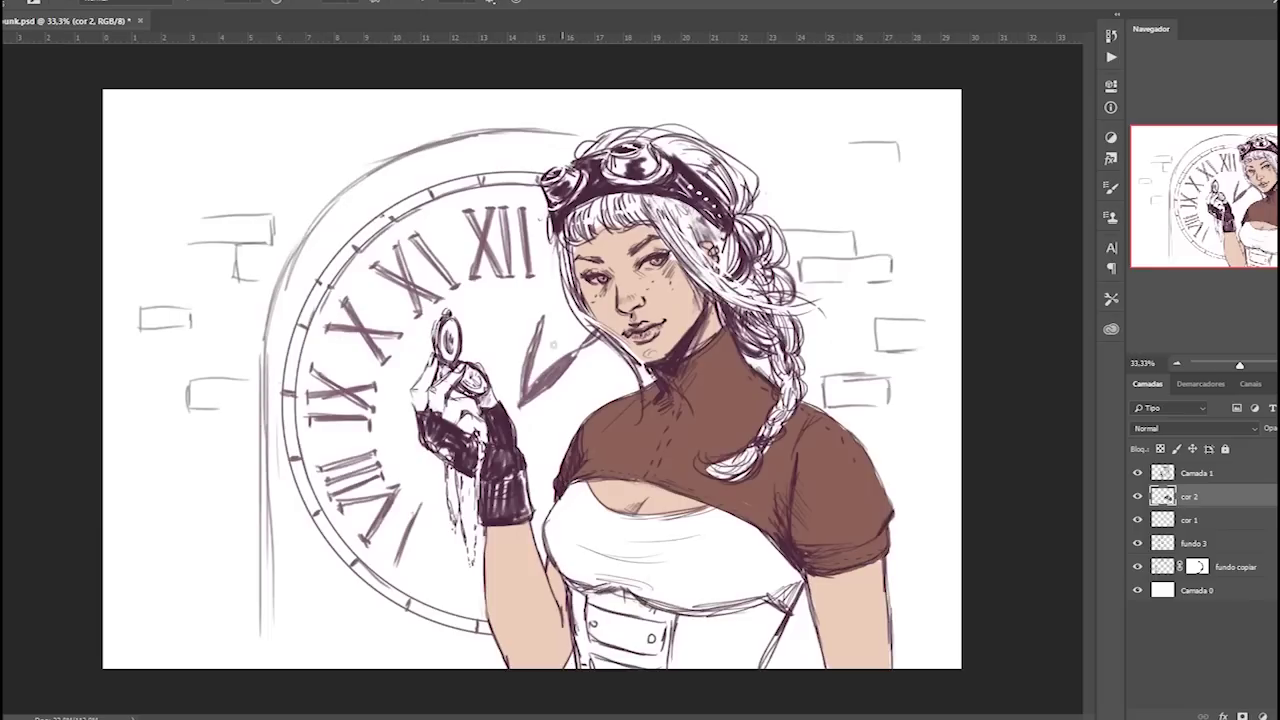
pyautogui.moveTo(518, 487)
pyautogui.mouseDown()
pyautogui.moveTo(520, 470)
pyautogui.moveTo(490, 477)
pyautogui.moveTo(428, 437)
pyautogui.moveTo(489, 473)
pyautogui.mouseUp()
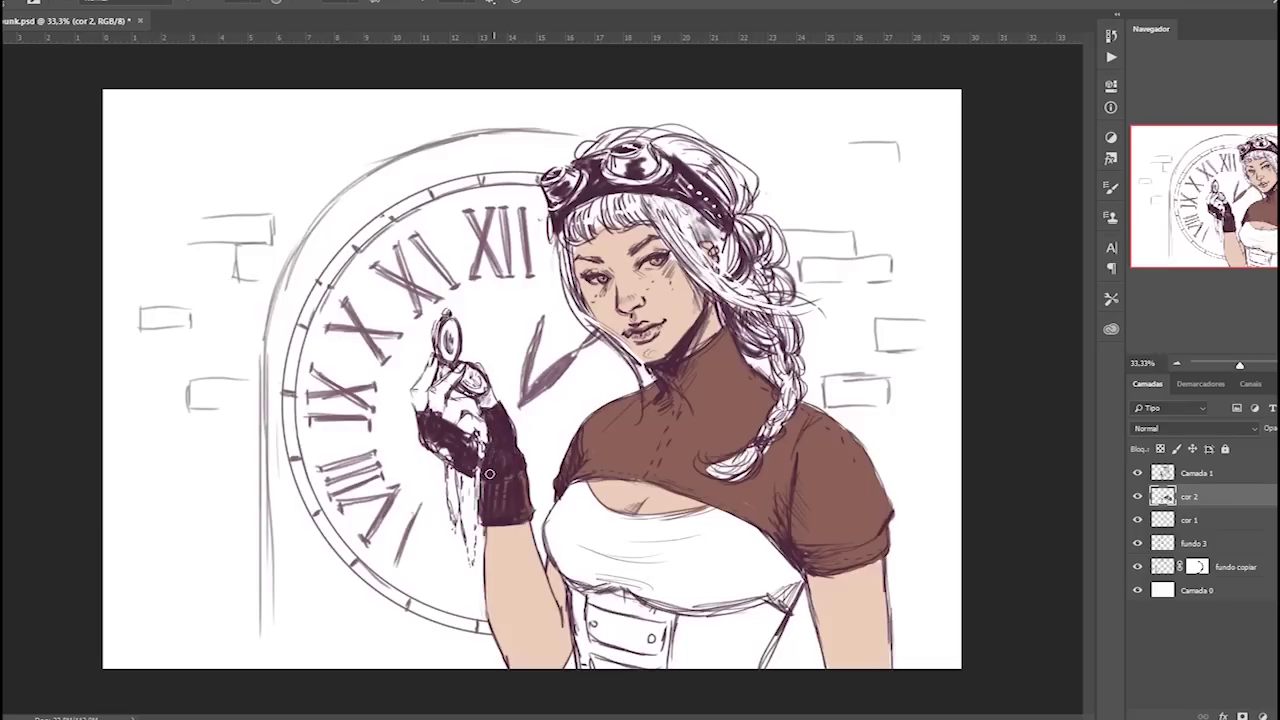
# Paint skin on the fingers holding the watch on cor 1, then return to cor 2.
pyautogui.click(1200, 521)
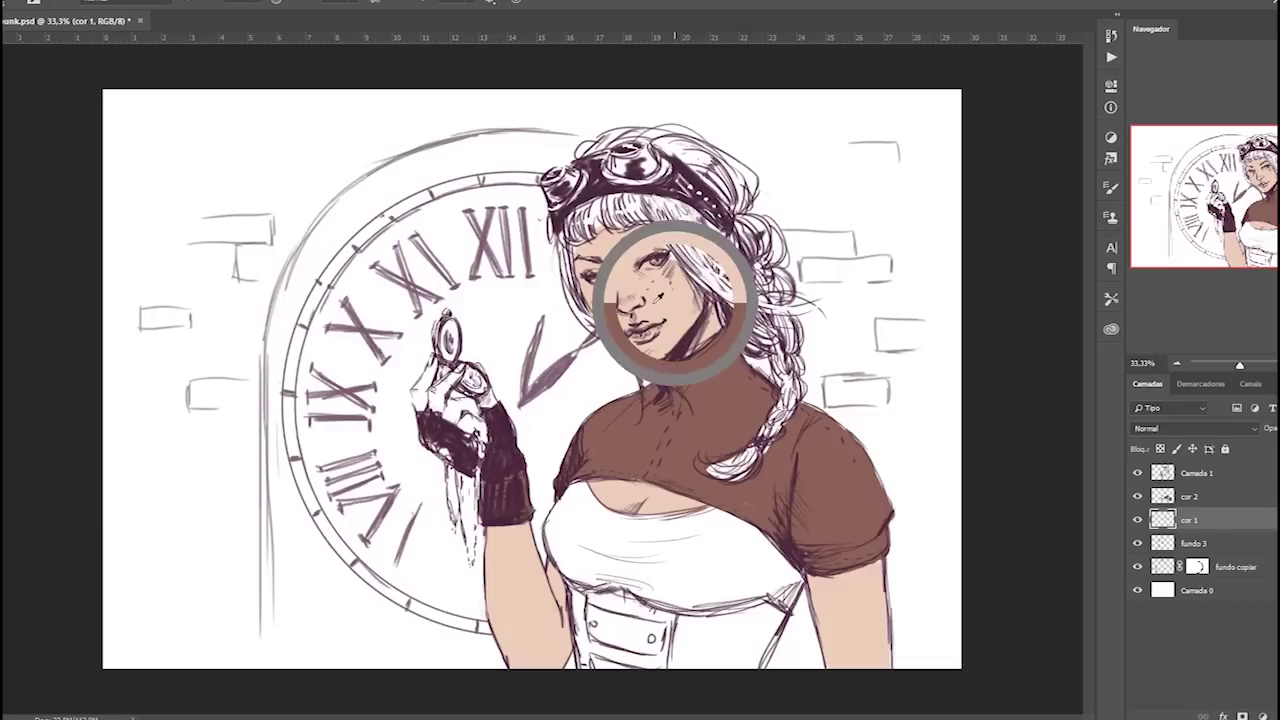
pyautogui.moveTo(442, 404)
pyautogui.mouseDown()
pyautogui.moveTo(434, 392)
pyautogui.moveTo(452, 376)
pyautogui.moveTo(420, 392)
pyautogui.moveTo(425, 408)
pyautogui.moveTo(486, 440)
pyautogui.mouseUp()
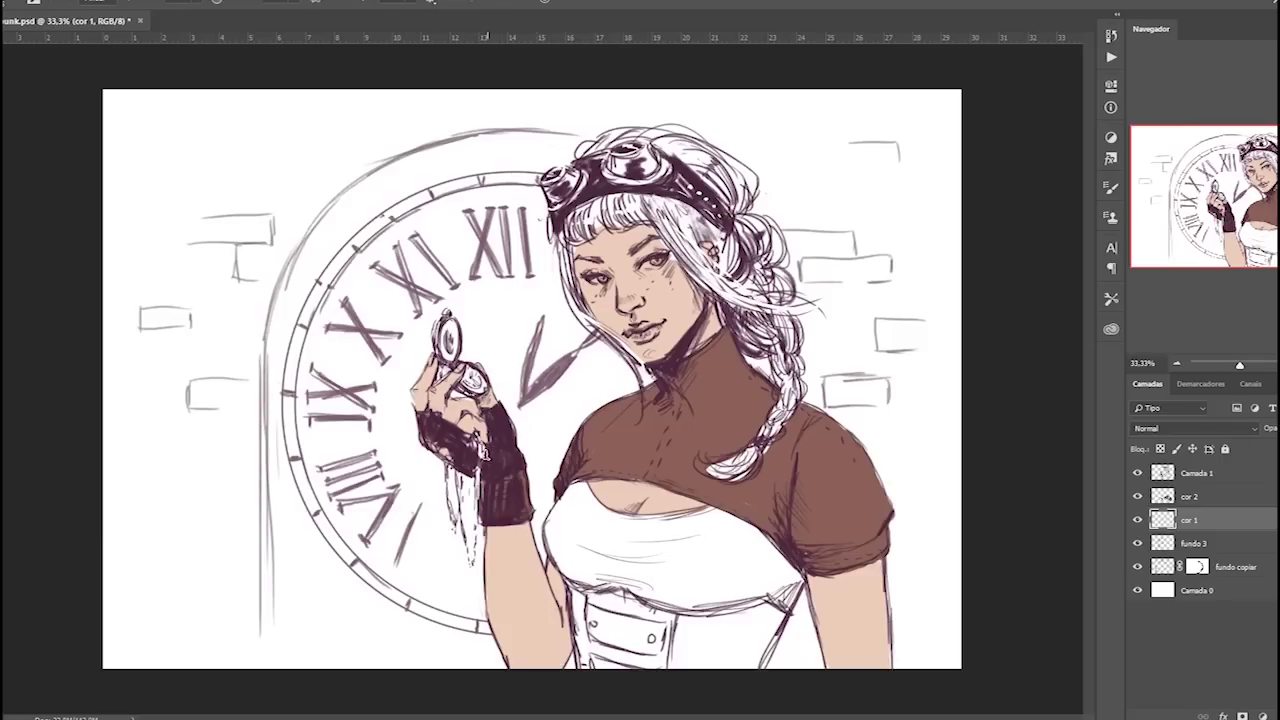
pyautogui.click(1185, 497)
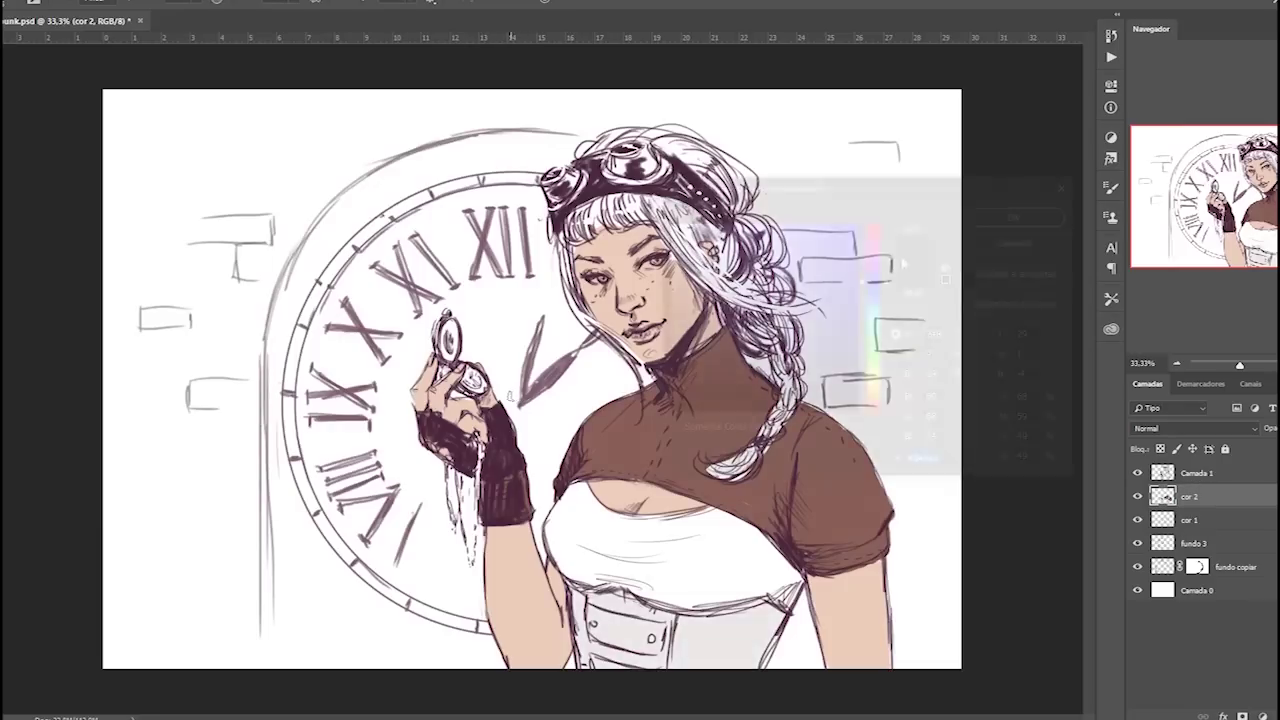
# Set the foreground to dark grey-purple #4c3f51 and fill the top under the shrug.
pyautogui.click(706, 352)
pyautogui.moveTo(705, 352); pyautogui.dragTo(713, 352)
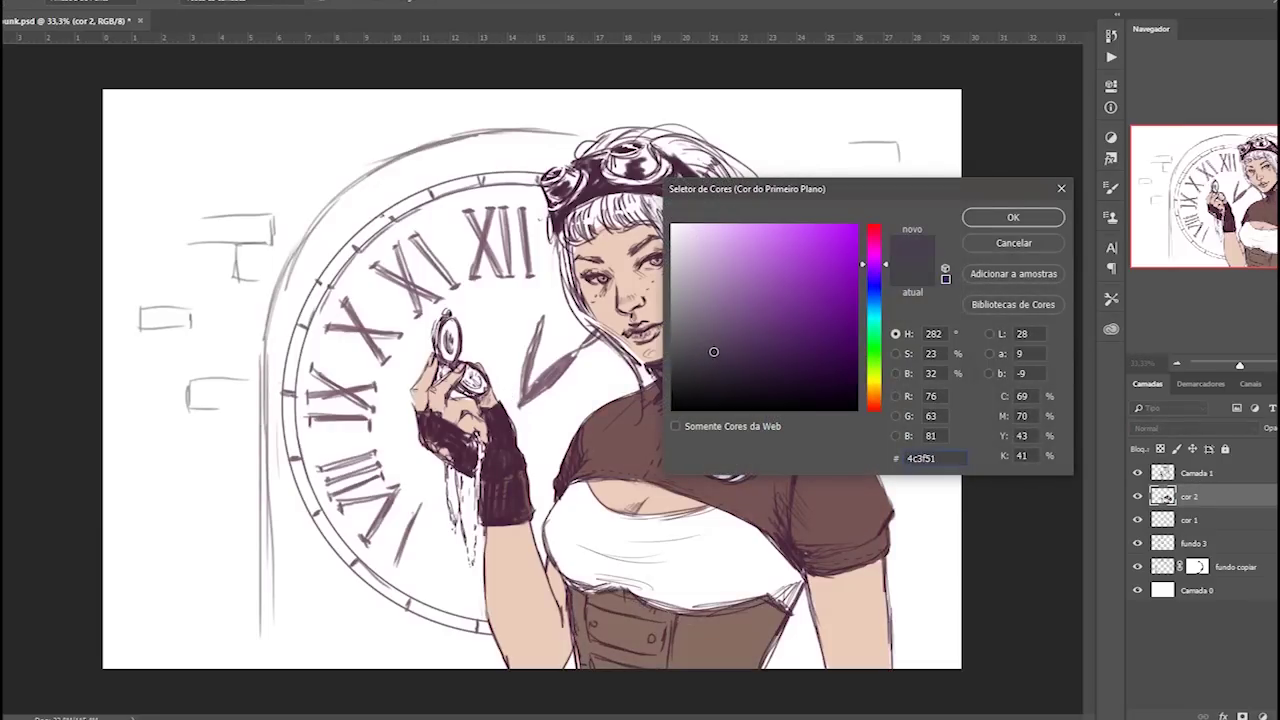
pyautogui.click(1013, 218)
pyautogui.moveTo(582, 486)
pyautogui.mouseDown()
pyautogui.moveTo(550, 538)
pyautogui.moveTo(600, 586)
pyautogui.moveTo(560, 540)
pyautogui.mouseUp()
pyautogui.moveTo(578, 486)
pyautogui.mouseDown()
pyautogui.moveTo(661, 521)
pyautogui.moveTo(718, 510)
pyautogui.moveTo(800, 580)
pyautogui.mouseUp()
pyautogui.moveTo(762, 541)
pyautogui.mouseDown()
pyautogui.moveTo(796, 580)
pyautogui.moveTo(780, 605)
pyautogui.moveTo(672, 608)
pyautogui.moveTo(610, 578)
pyautogui.moveTo(686, 604)
pyautogui.moveTo(578, 590)
pyautogui.moveTo(558, 572)
pyautogui.mouseUp()
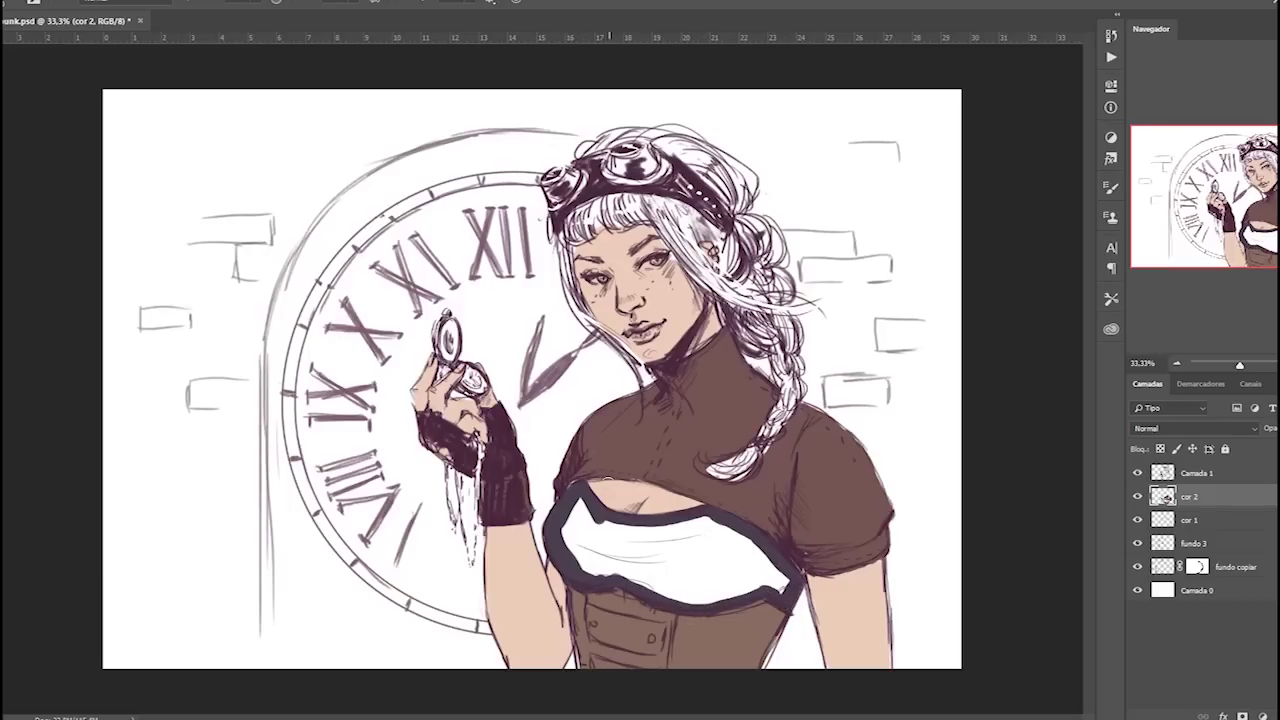
pyautogui.moveTo(760, 556)
pyautogui.mouseDown()
pyautogui.moveTo(786, 590)
pyautogui.moveTo(716, 528)
pyautogui.moveTo(575, 516)
pyautogui.moveTo(570, 542)
pyautogui.moveTo(640, 560)
pyautogui.moveTo(730, 552)
pyautogui.moveTo(748, 566)
pyautogui.moveTo(670, 600)
pyautogui.moveTo(640, 565)
pyautogui.moveTo(725, 571)
pyautogui.mouseUp()
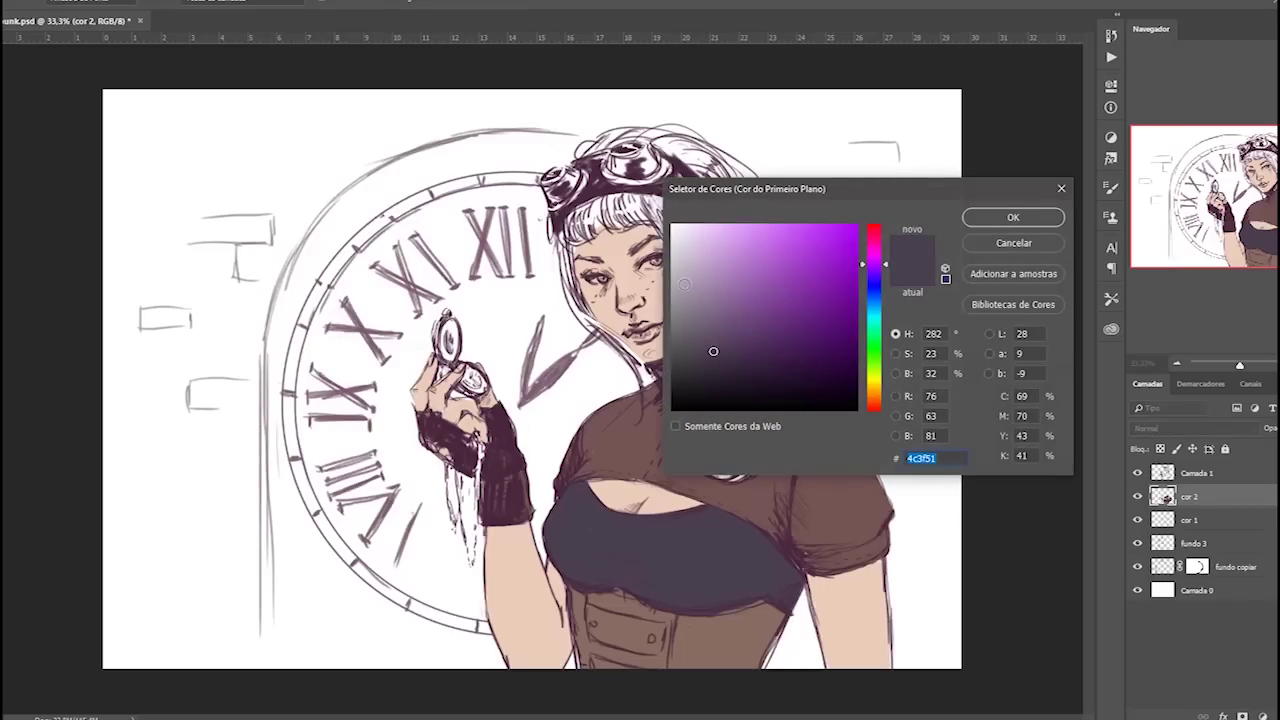
# Pick coral red #d66062 and name a new layer 'cabelo'.
pyautogui.click(878, 405)
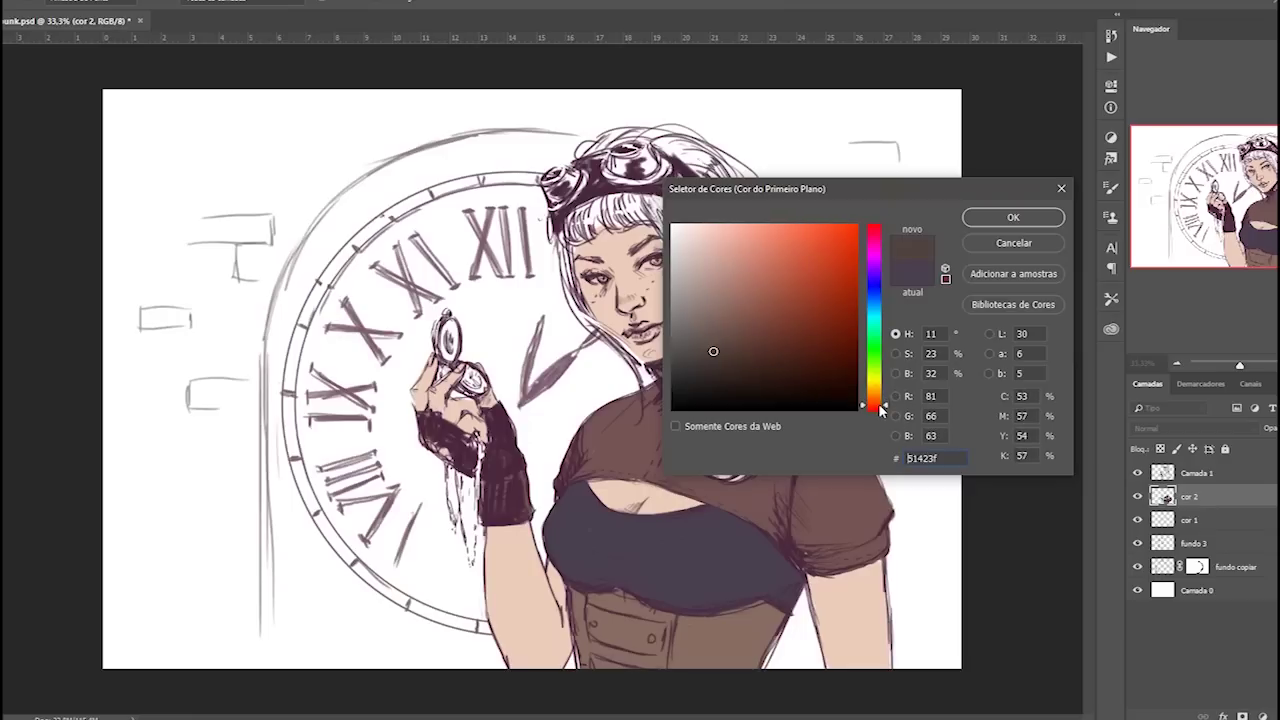
pyautogui.click(790, 271)
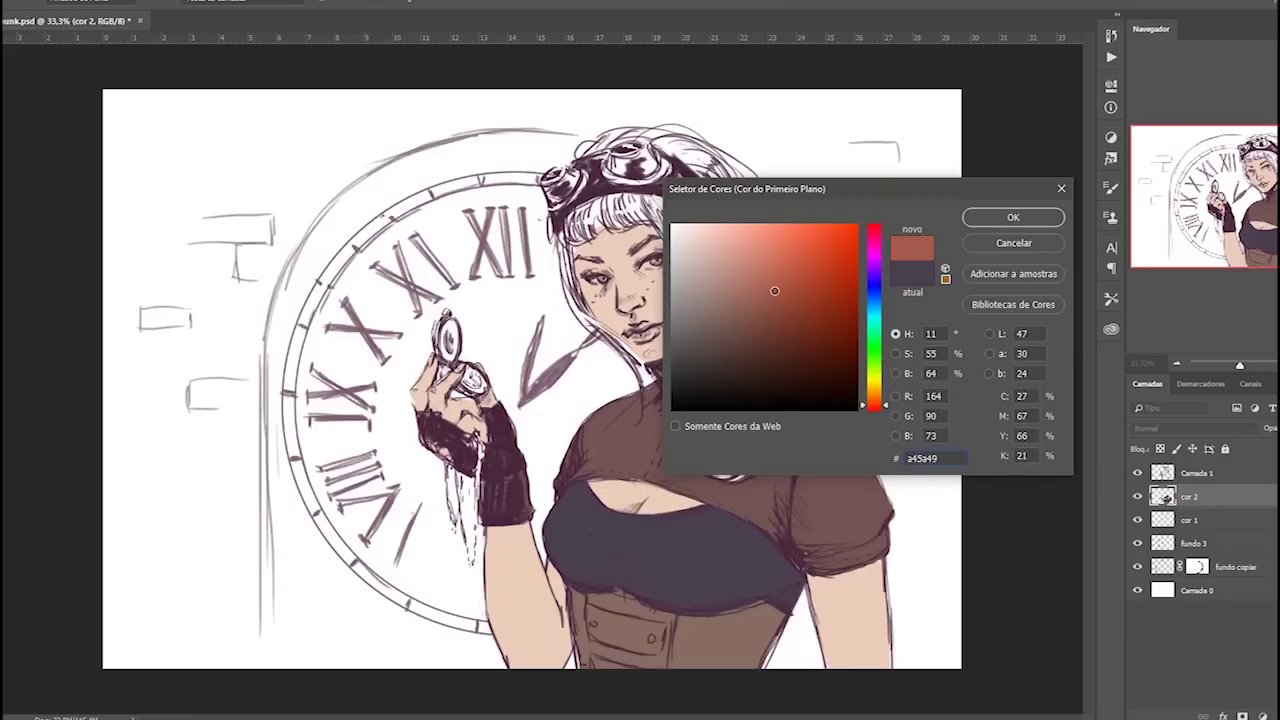
pyautogui.moveTo(786, 270); pyautogui.dragTo(780, 267)
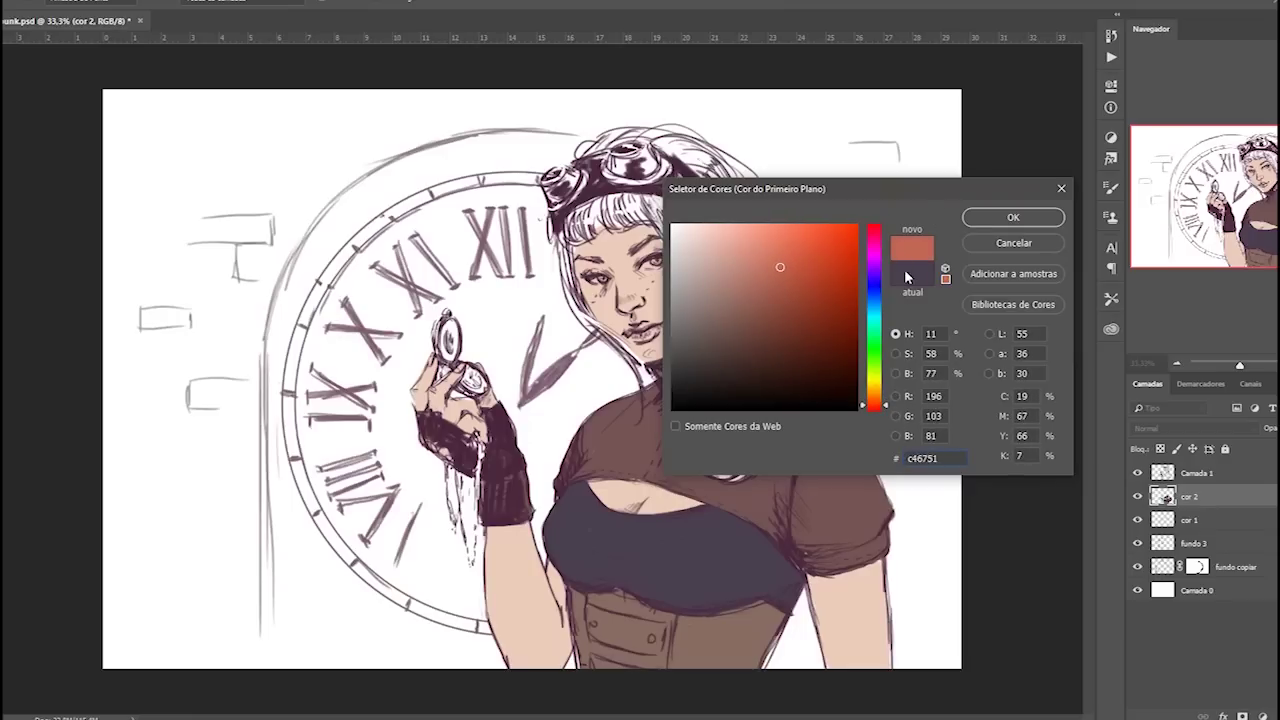
pyautogui.click(875, 232)
pyautogui.moveTo(877, 232); pyautogui.dragTo(877, 226)
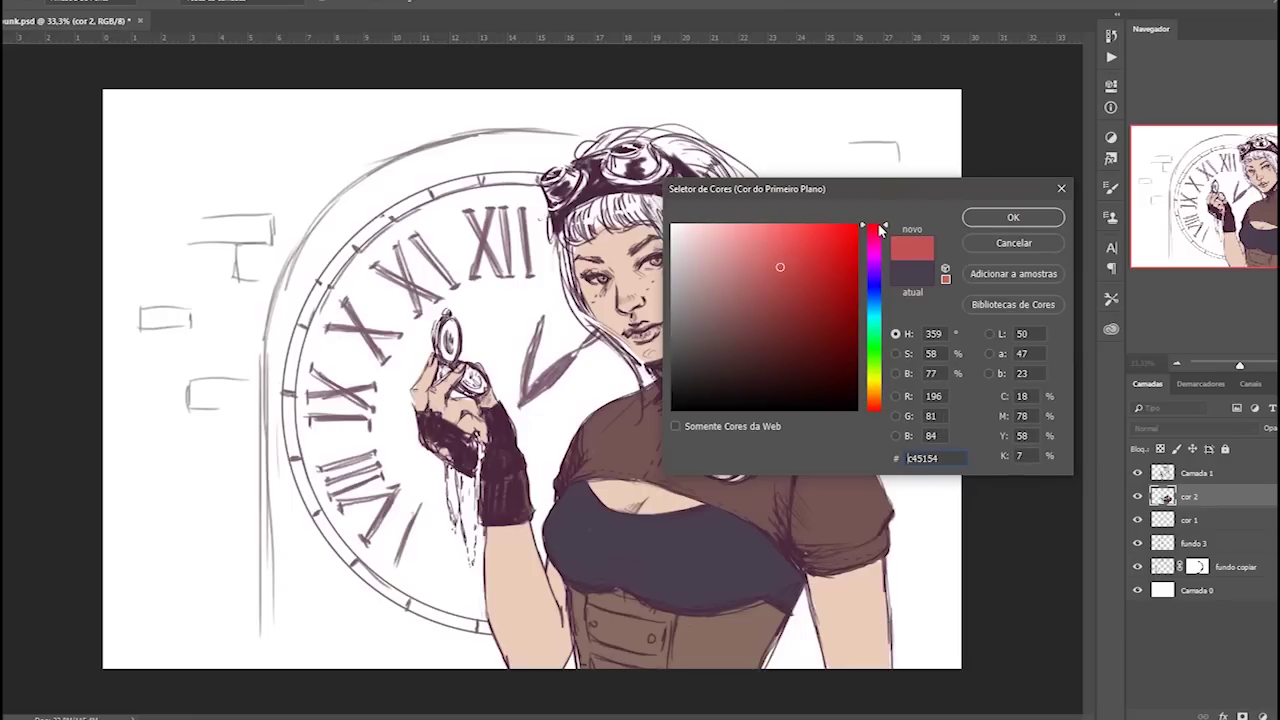
pyautogui.click(771, 252)
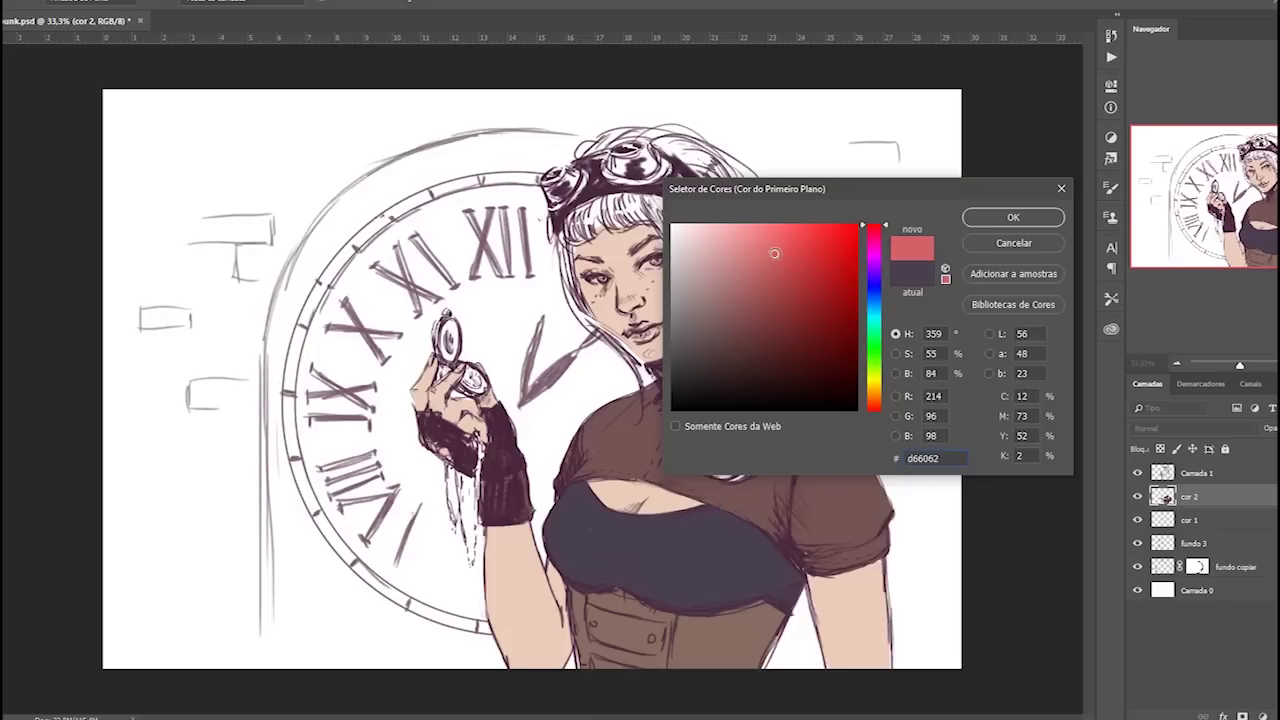
pyautogui.write('c')
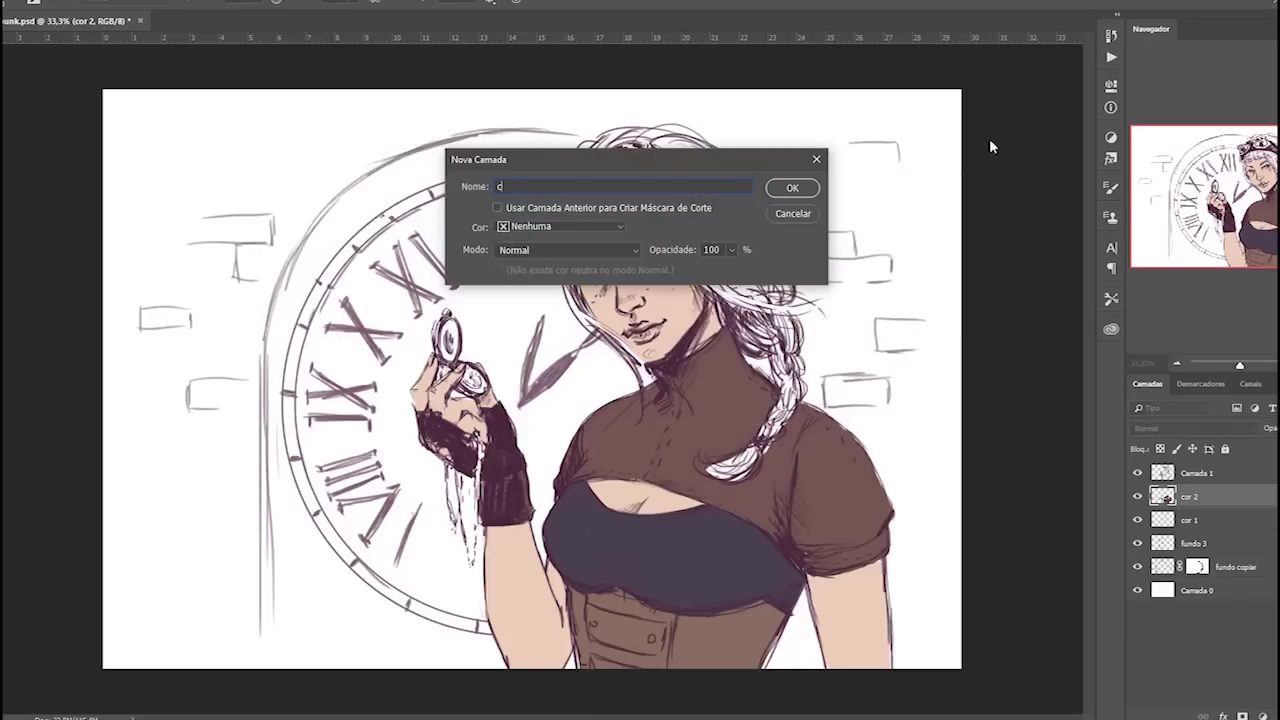
pyautogui.write('abelo')
pyautogui.press('Return')
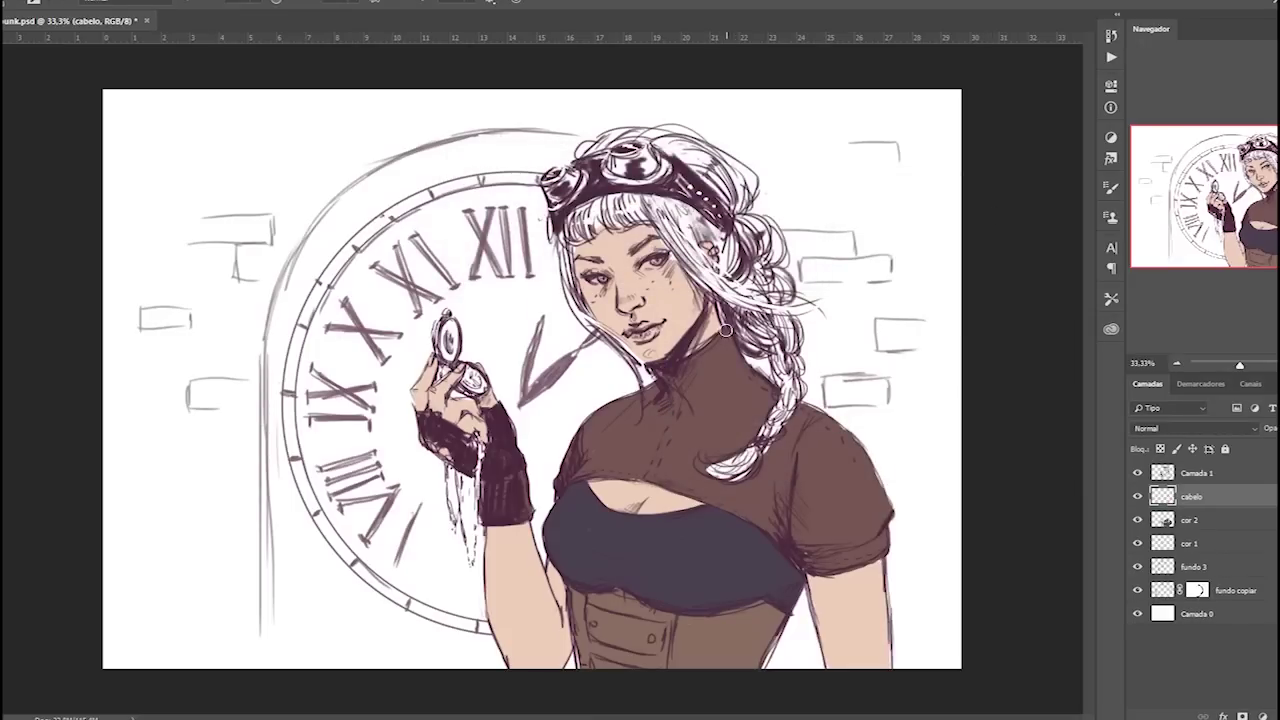
# Fill the bangs, the strands beside them and the hair above the goggles with red.
pyautogui.moveTo(566, 225)
pyautogui.mouseDown()
pyautogui.moveTo(648, 200)
pyautogui.moveTo(660, 200)
pyautogui.moveTo(646, 212)
pyautogui.moveTo(696, 215)
pyautogui.moveTo(730, 298)
pyautogui.mouseUp()
pyautogui.moveTo(662, 200)
pyautogui.mouseDown()
pyautogui.moveTo(716, 272)
pyautogui.moveTo(712, 236)
pyautogui.moveTo(746, 256)
pyautogui.moveTo(734, 278)
pyautogui.mouseUp()
pyautogui.moveTo(718, 230)
pyautogui.mouseDown()
pyautogui.moveTo(740, 298)
pyautogui.moveTo(770, 215)
pyautogui.moveTo(770, 255)
pyautogui.moveTo(738, 252)
pyautogui.moveTo(695, 155)
pyautogui.moveTo(645, 136)
pyautogui.mouseUp()
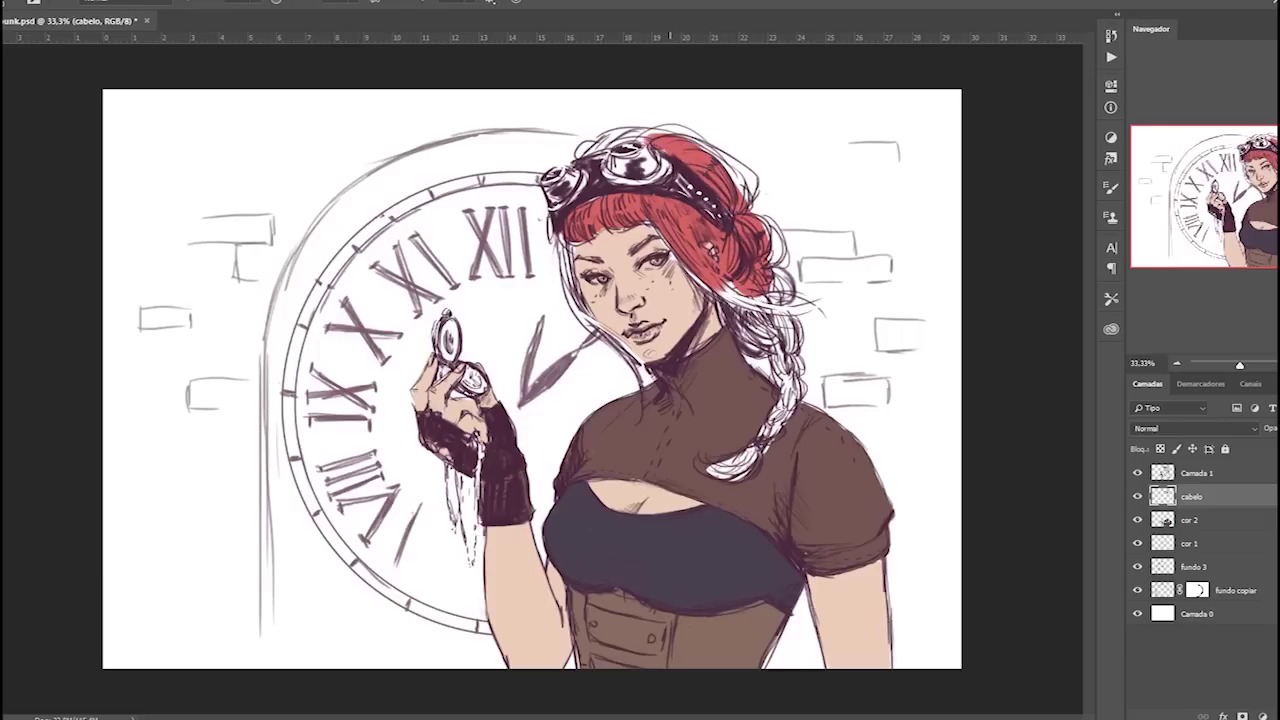
pyautogui.moveTo(745, 200)
pyautogui.mouseDown()
pyautogui.moveTo(665, 132)
pyautogui.moveTo(732, 170)
pyautogui.mouseUp()
pyautogui.moveTo(650, 148)
pyautogui.mouseDown()
pyautogui.moveTo(598, 140)
pyautogui.moveTo(666, 132)
pyautogui.mouseUp()
# Paint the bun, the hair beside the ear and the braid down to its tip red.
pyautogui.moveTo(760, 273)
pyautogui.mouseDown()
pyautogui.moveTo(790, 302)
pyautogui.moveTo(748, 318)
pyautogui.moveTo(776, 349)
pyautogui.moveTo(784, 316)
pyautogui.moveTo(796, 344)
pyautogui.mouseUp()
pyautogui.moveTo(786, 300)
pyautogui.mouseDown()
pyautogui.moveTo(722, 284)
pyautogui.moveTo(761, 317)
pyautogui.mouseUp()
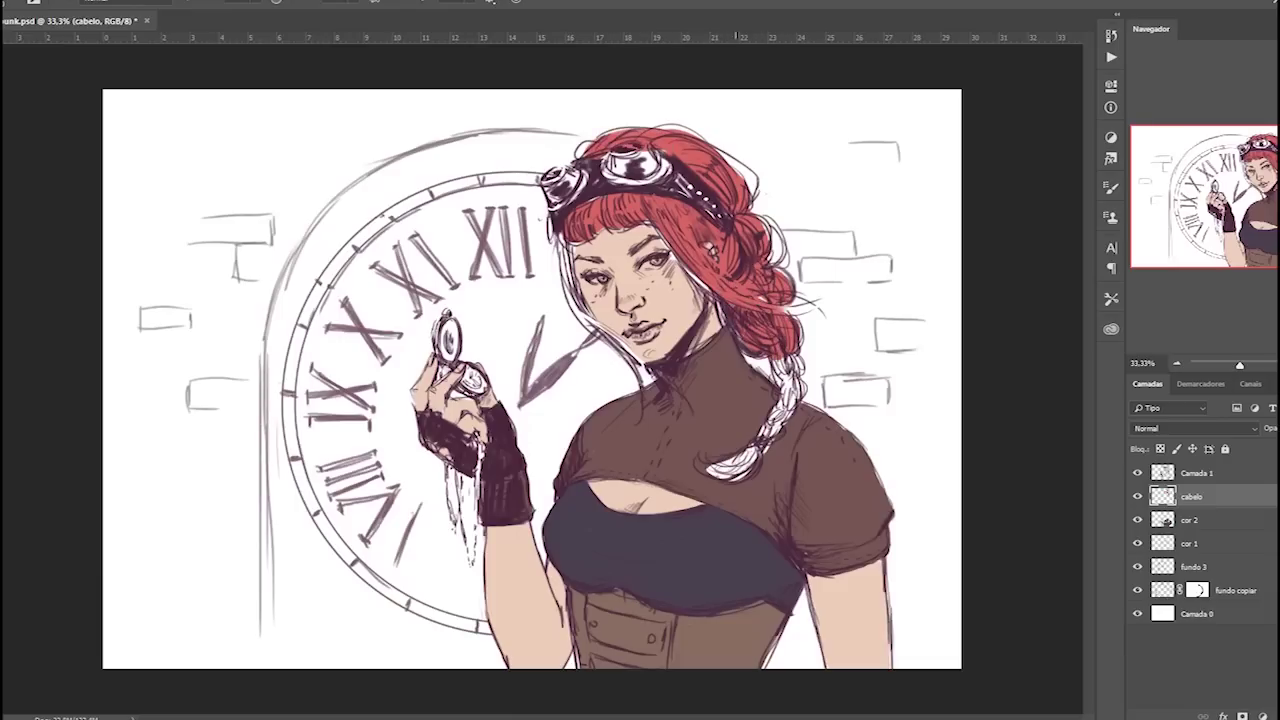
pyautogui.moveTo(680, 250)
pyautogui.mouseDown()
pyautogui.moveTo(756, 274)
pyautogui.moveTo(790, 400)
pyautogui.moveTo(752, 456)
pyautogui.moveTo(705, 468)
pyautogui.moveTo(750, 470)
pyautogui.mouseUp()
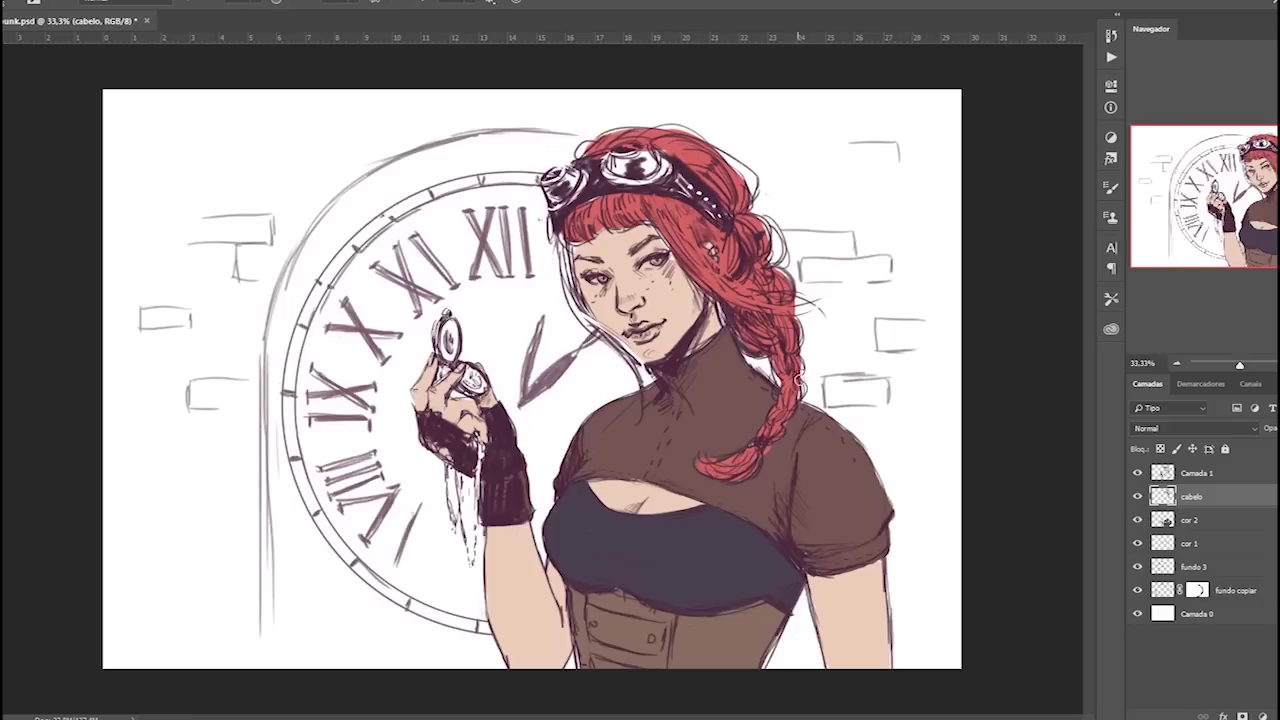
pyautogui.moveTo(566, 240); pyautogui.dragTo(574, 292)
pyautogui.rightClick(568, 216)
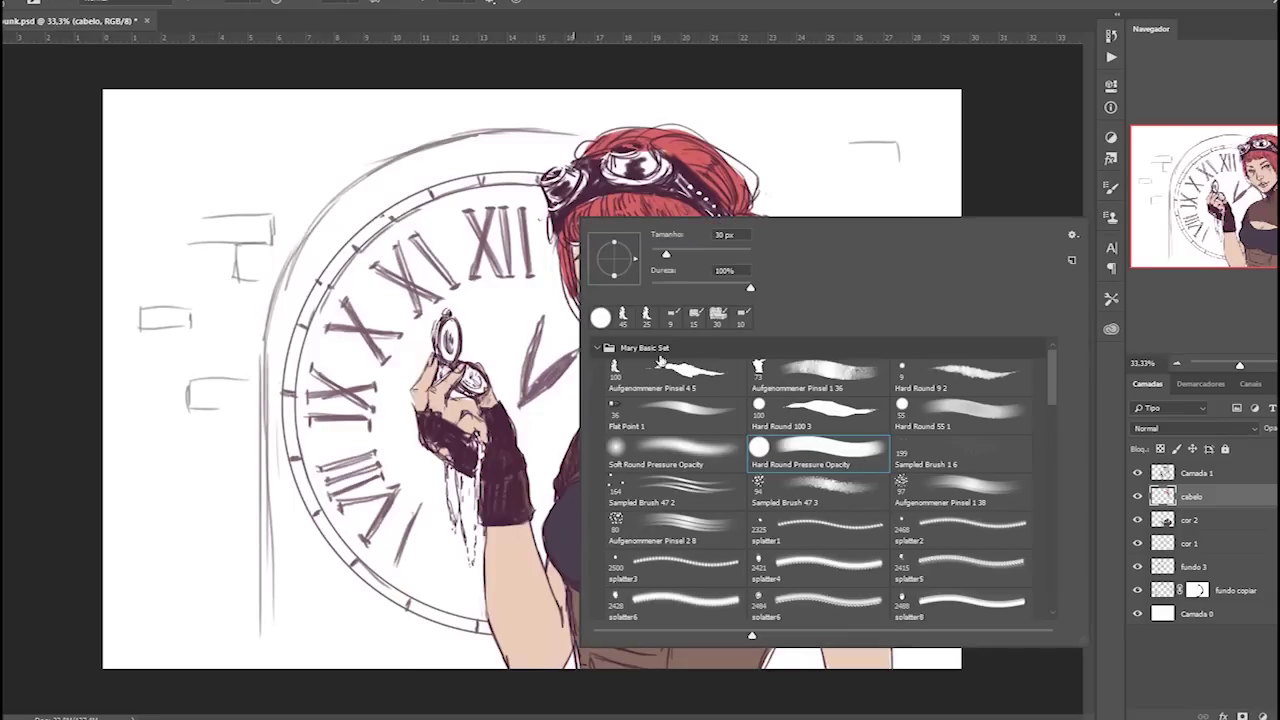
pyautogui.press('Return')
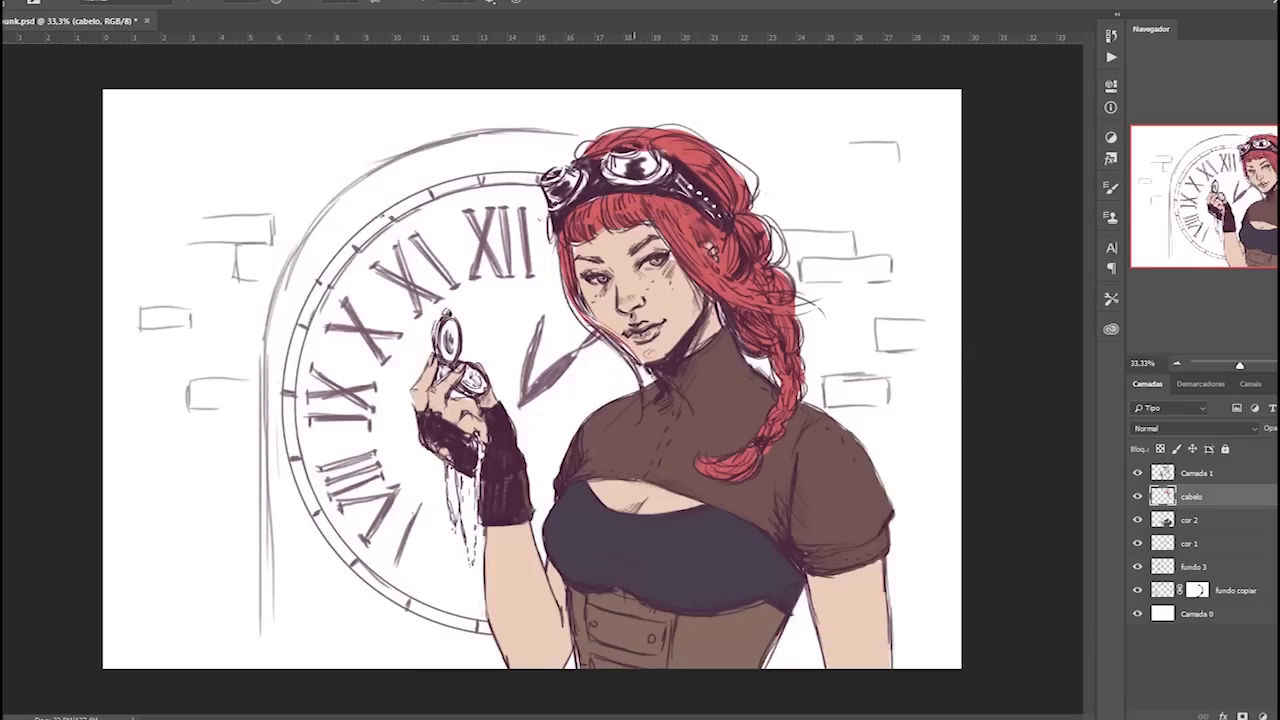
pyautogui.moveTo(602, 333); pyautogui.dragTo(622, 362)
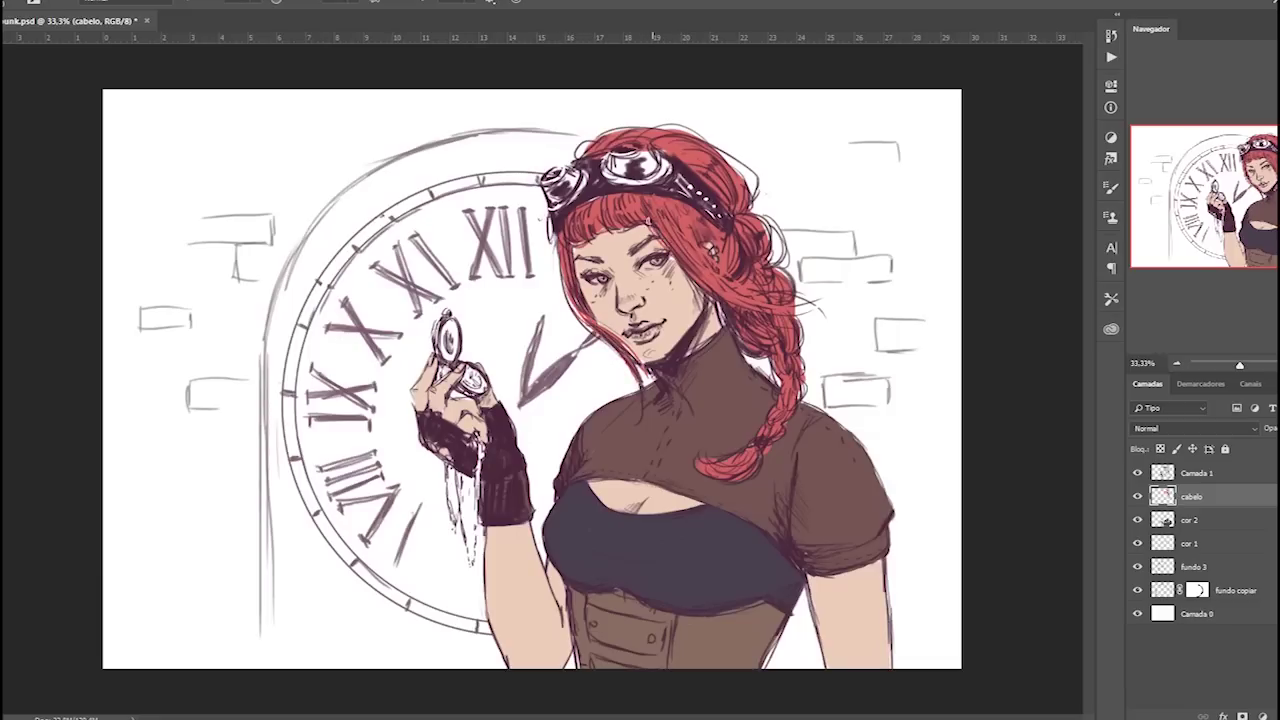
pyautogui.click(711, 247)
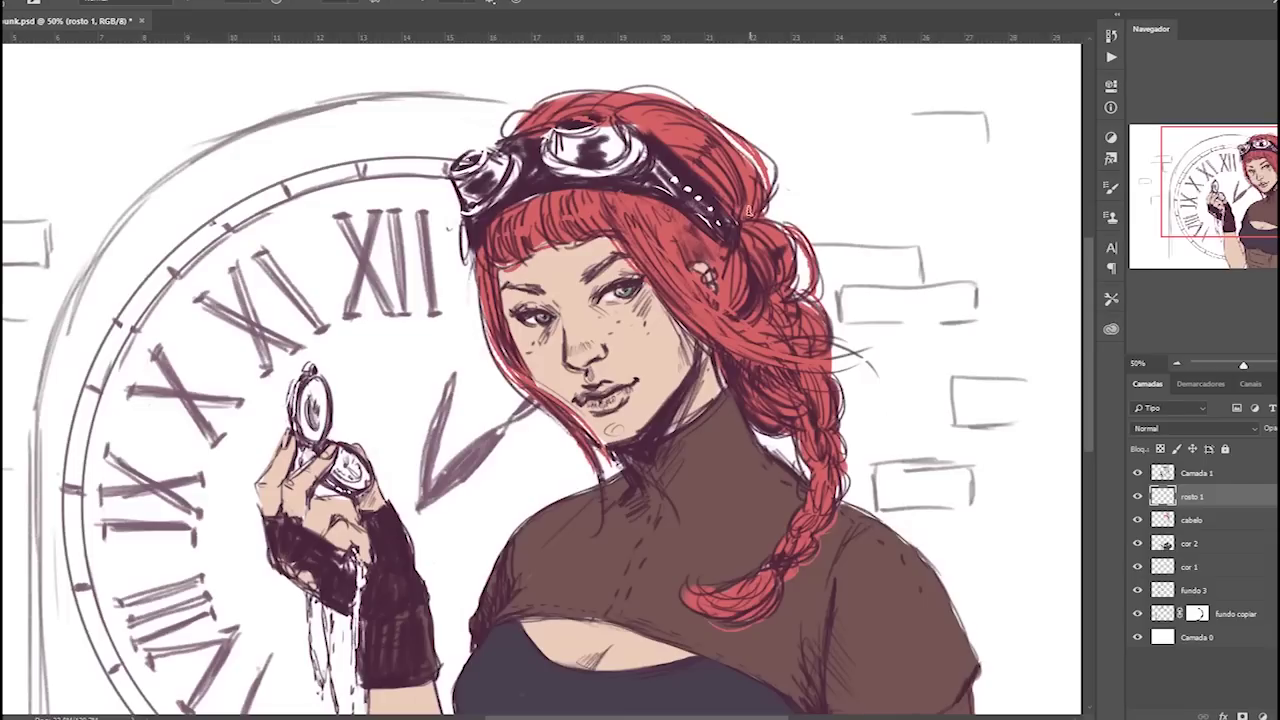
# Test a soft pink blush on both cheeks, then undo it.
pyautogui.rightClick(655, 250)
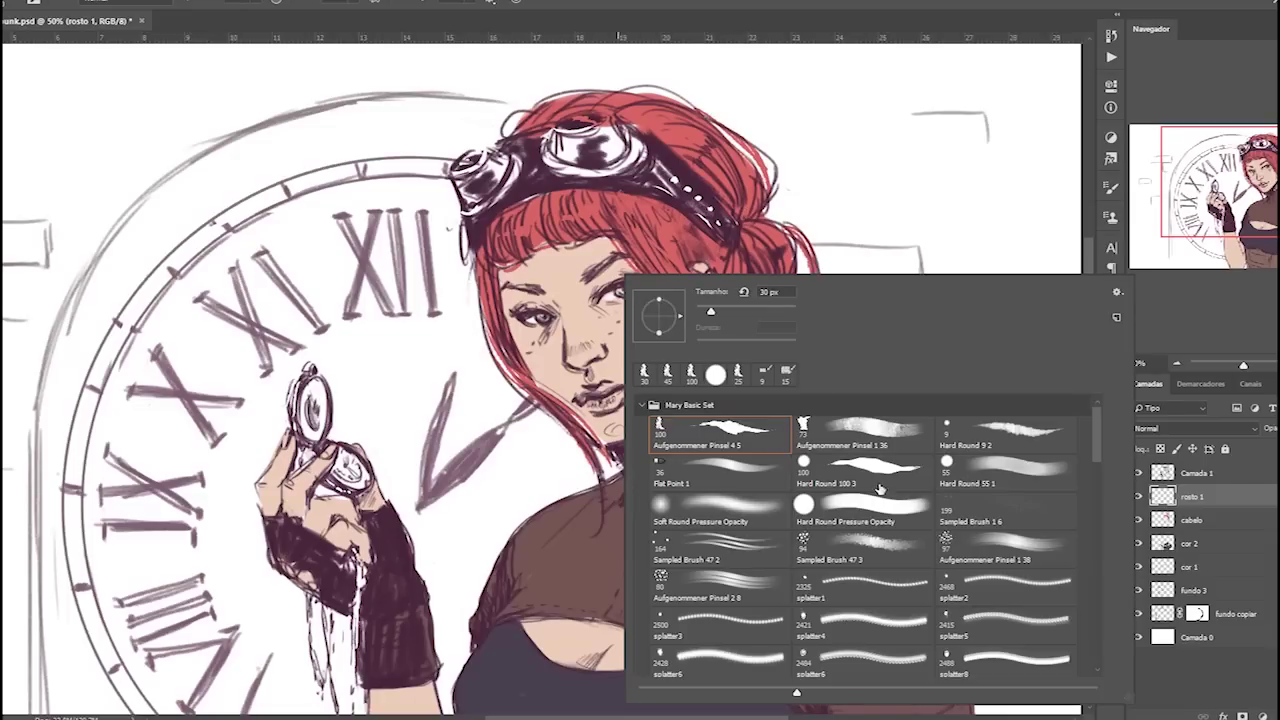
pyautogui.press('Return')
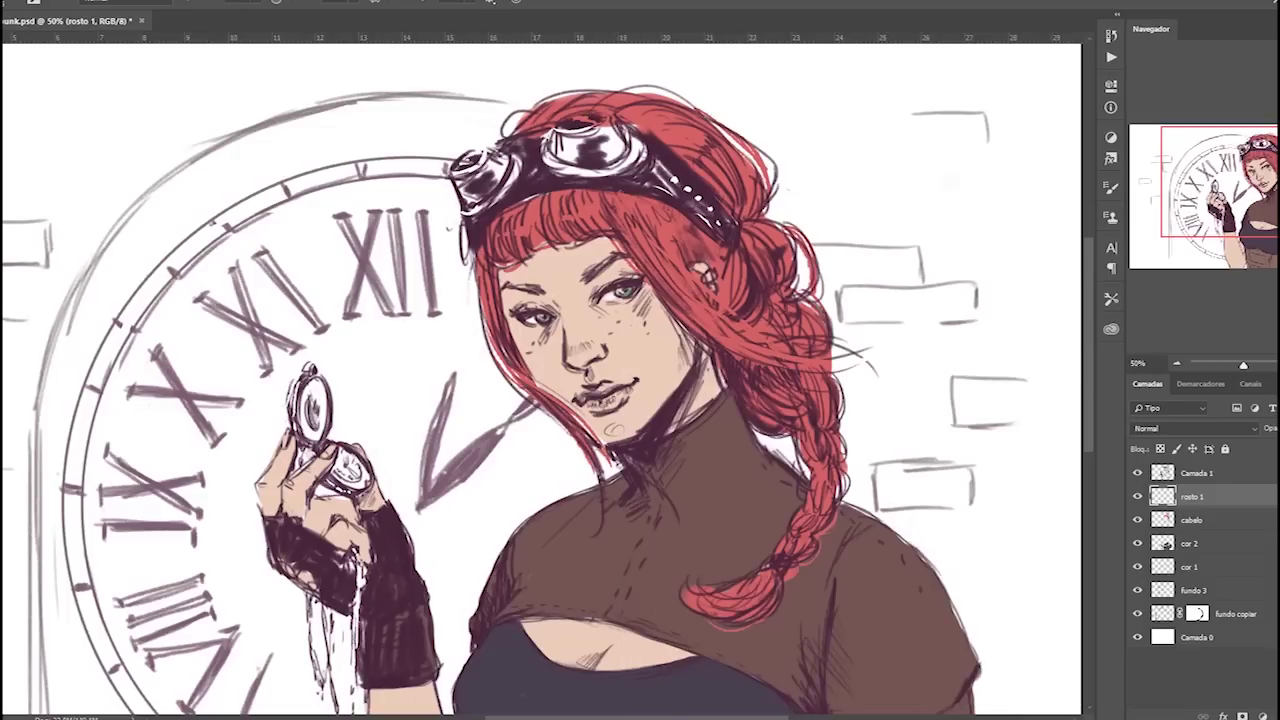
pyautogui.press('F12')
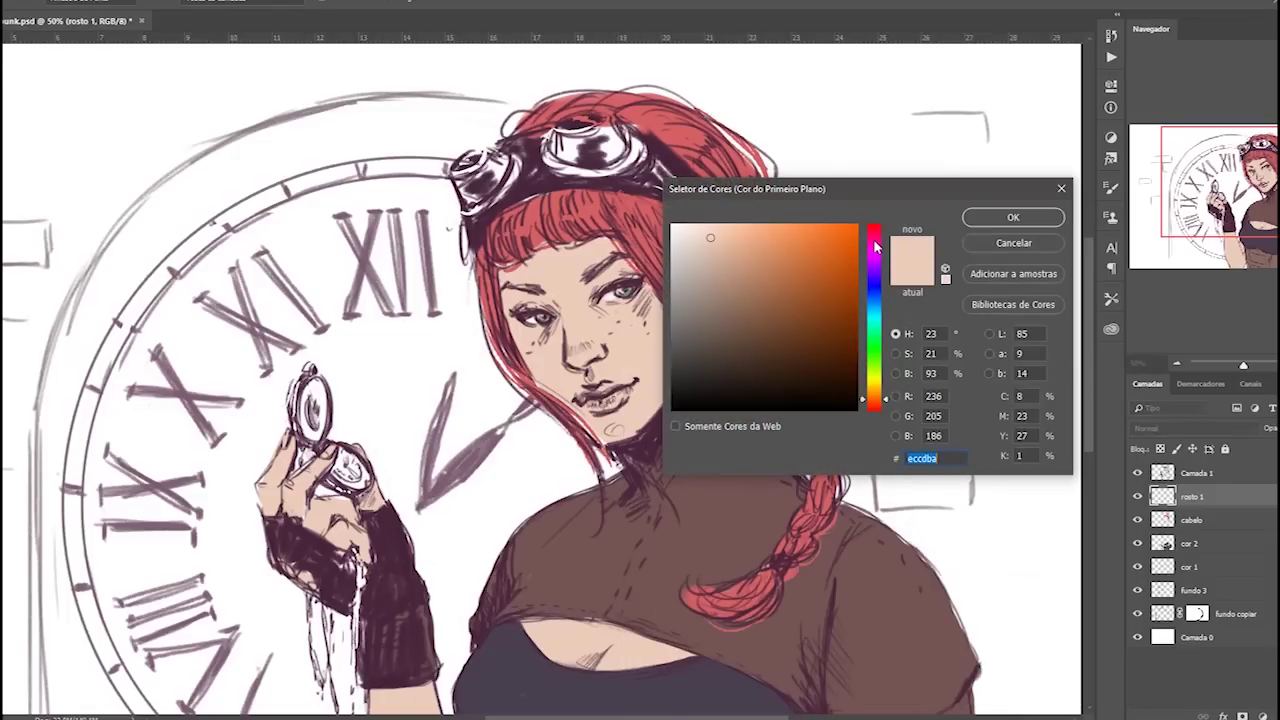
pyautogui.click(874, 239)
pyautogui.moveTo(718, 258); pyautogui.dragTo(731, 253)
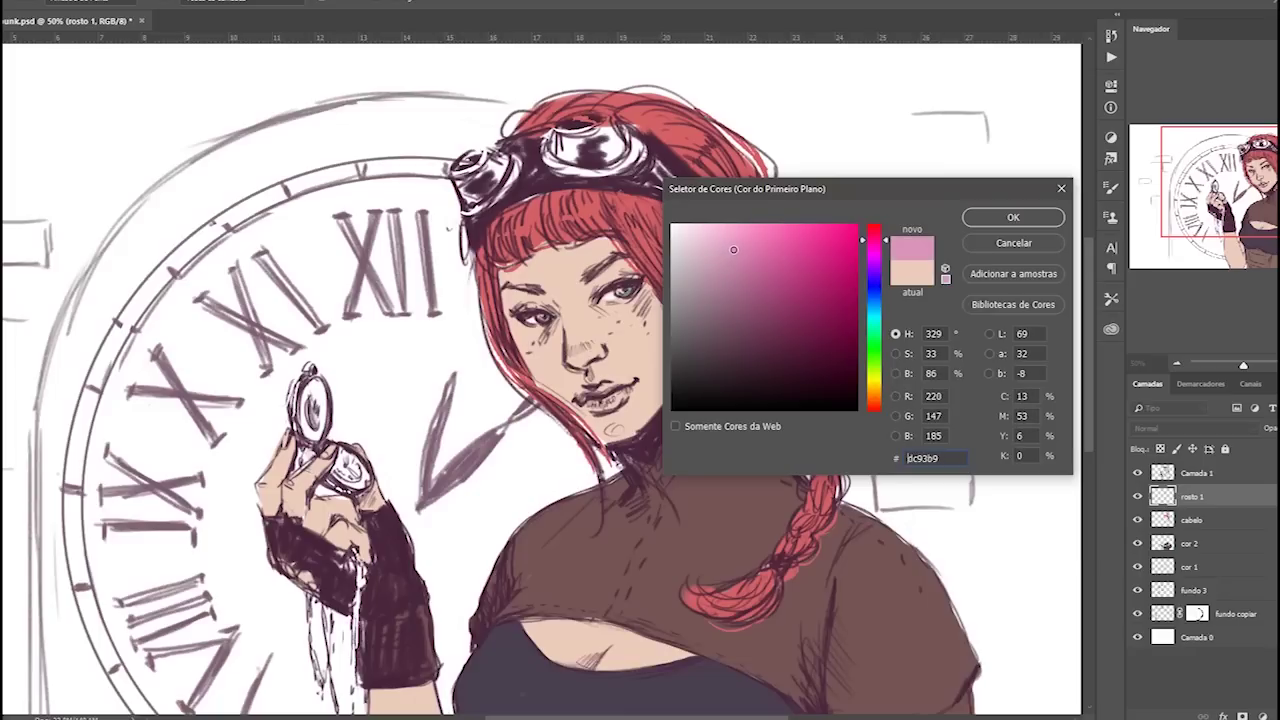
pyautogui.click(1012, 217)
pyautogui.moveTo(634, 300); pyautogui.dragTo(655, 328)
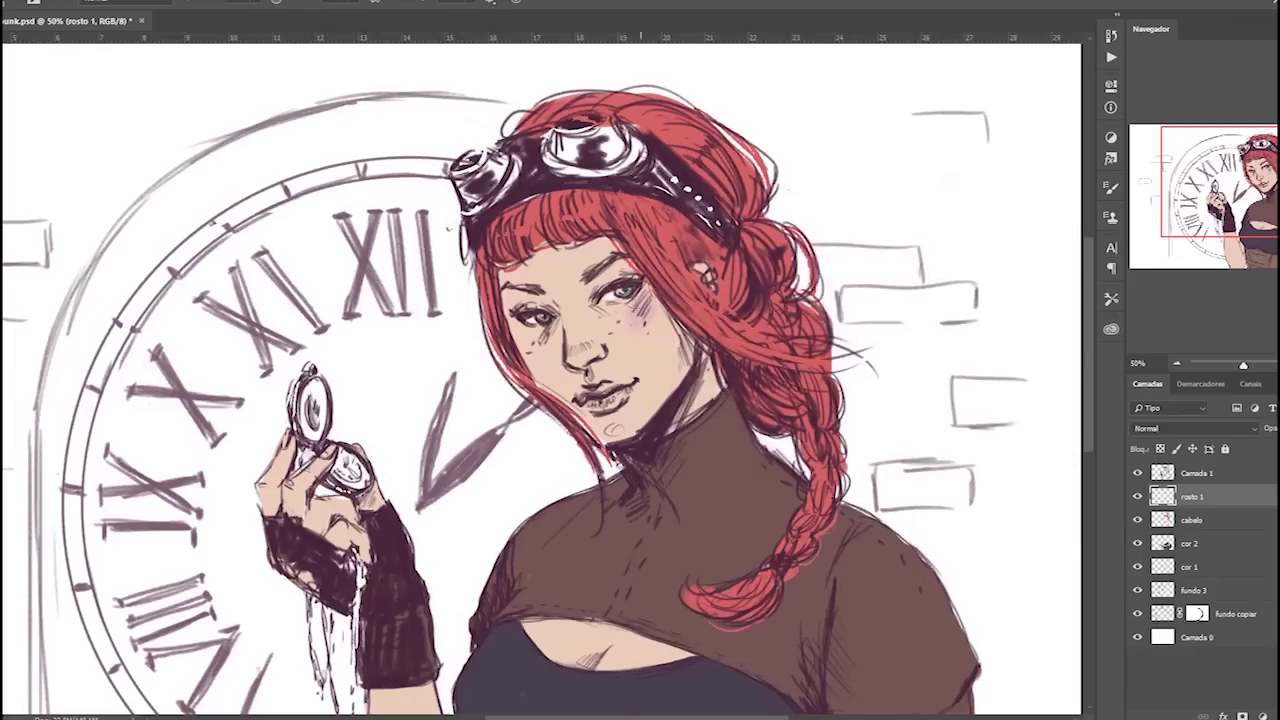
pyautogui.moveTo(540, 335); pyautogui.dragTo(535, 352)
pyautogui.hotkey('ctrl', 'z')
pyautogui.hotkey('ctrl', 'z')
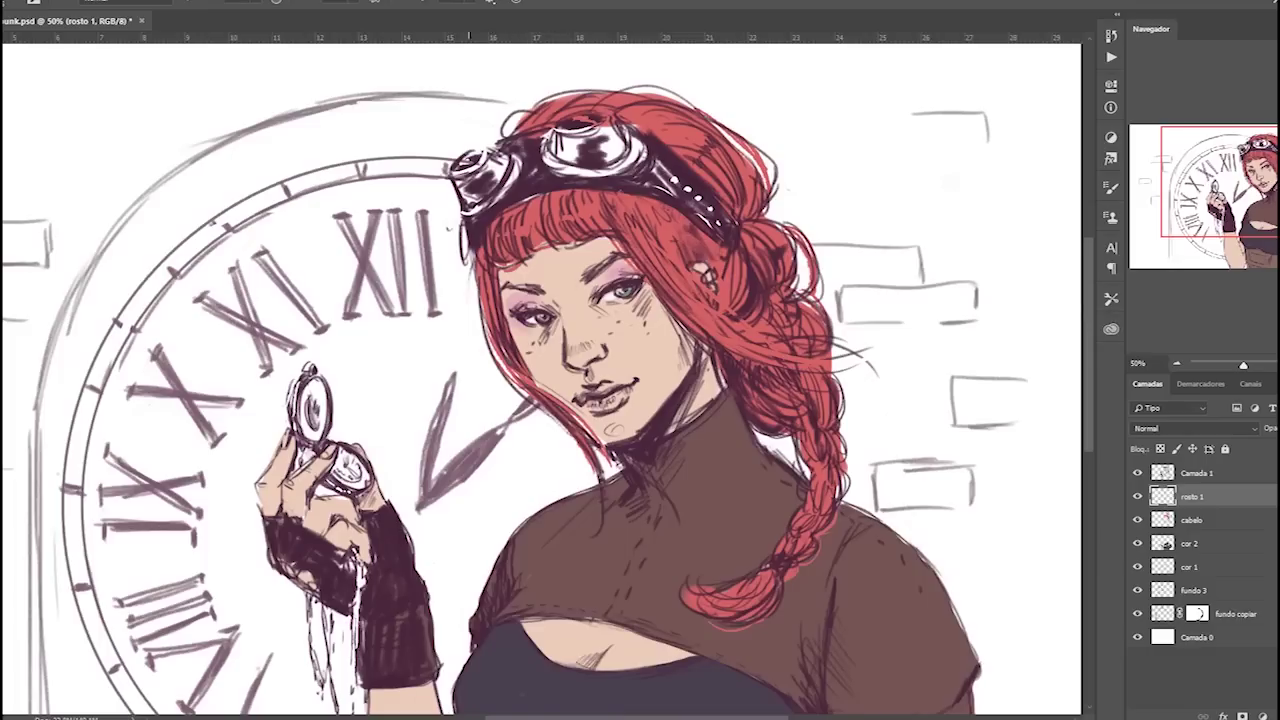
# Choose a pink makeup shade and add pink-purple shadow around the eye.
pyautogui.press('F6')
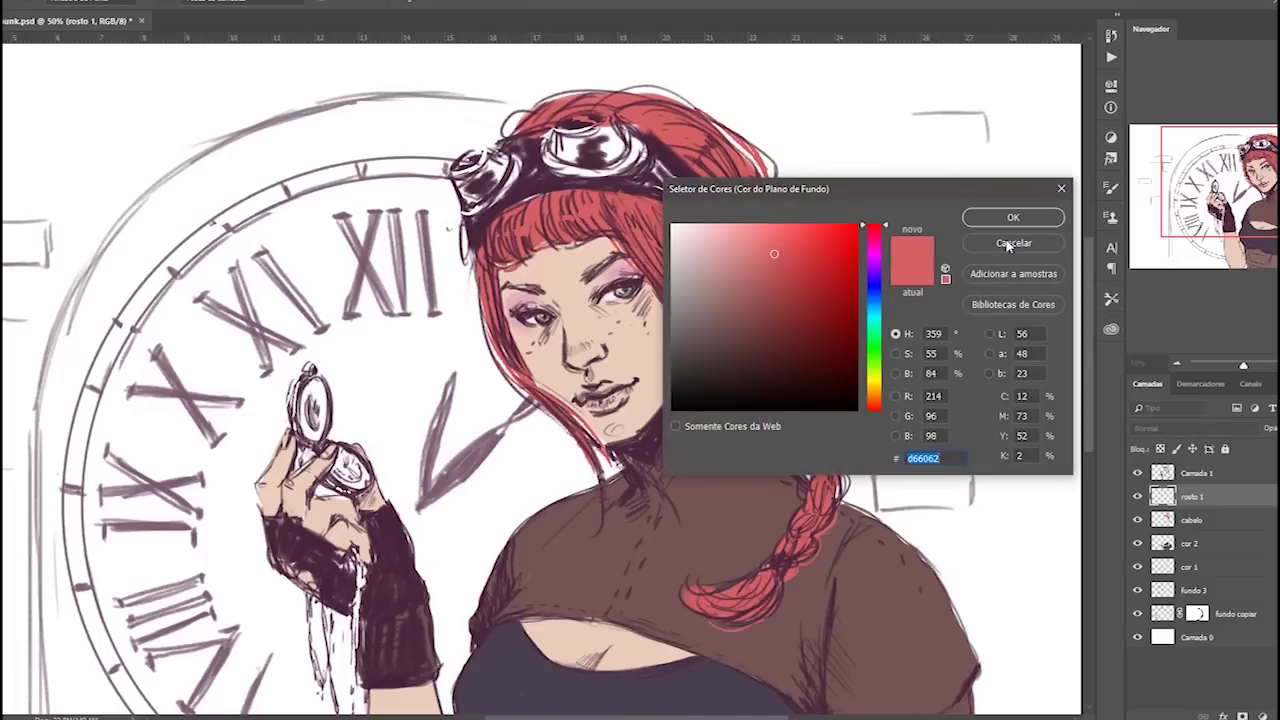
pyautogui.click(1010, 243)
pyautogui.press('F6')
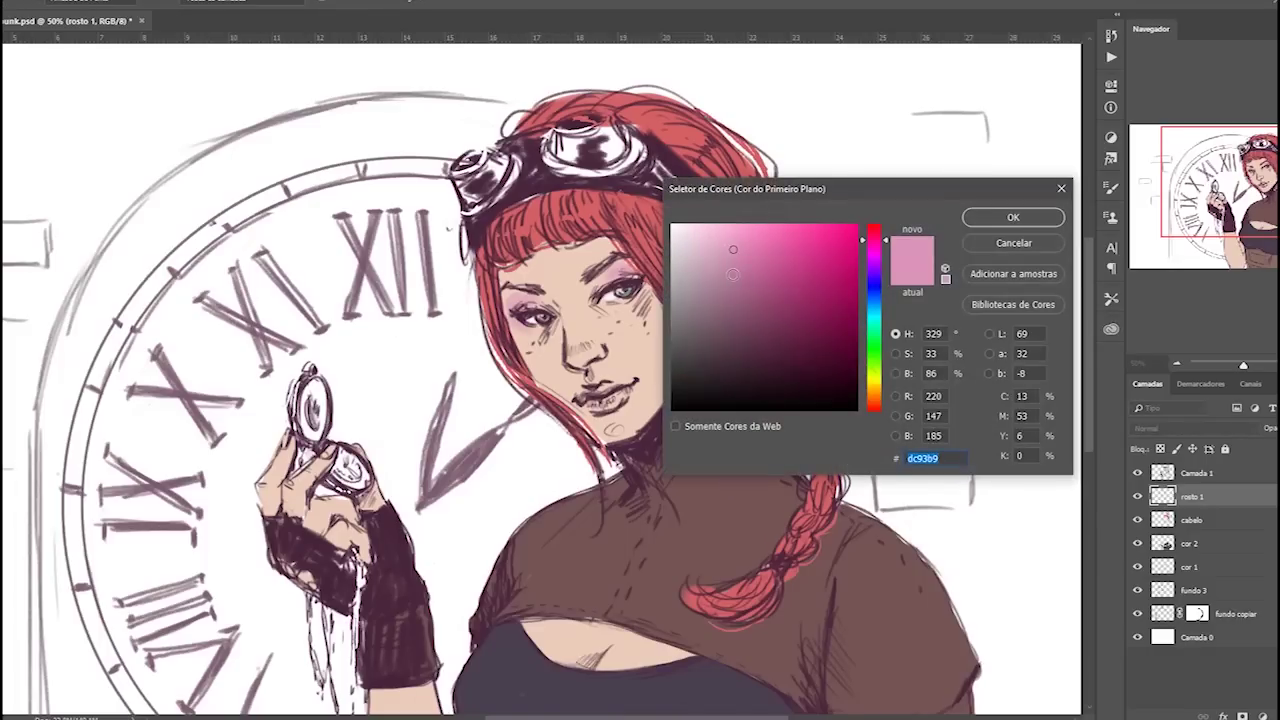
pyautogui.moveTo(733, 273); pyautogui.dragTo(758, 282)
pyautogui.click(1013, 217)
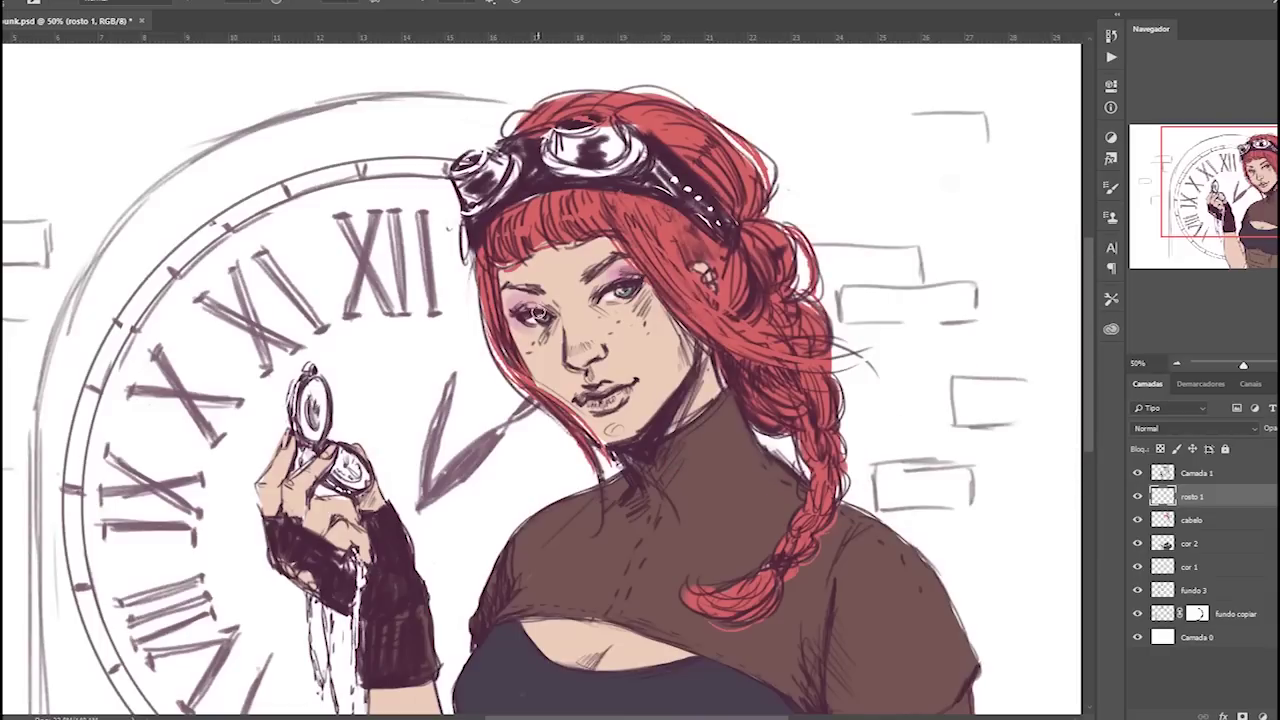
pyautogui.moveTo(537, 313); pyautogui.dragTo(512, 311)
# Sample the face's skin tone and shift it to a redder shade.
pyautogui.click(659, 224)
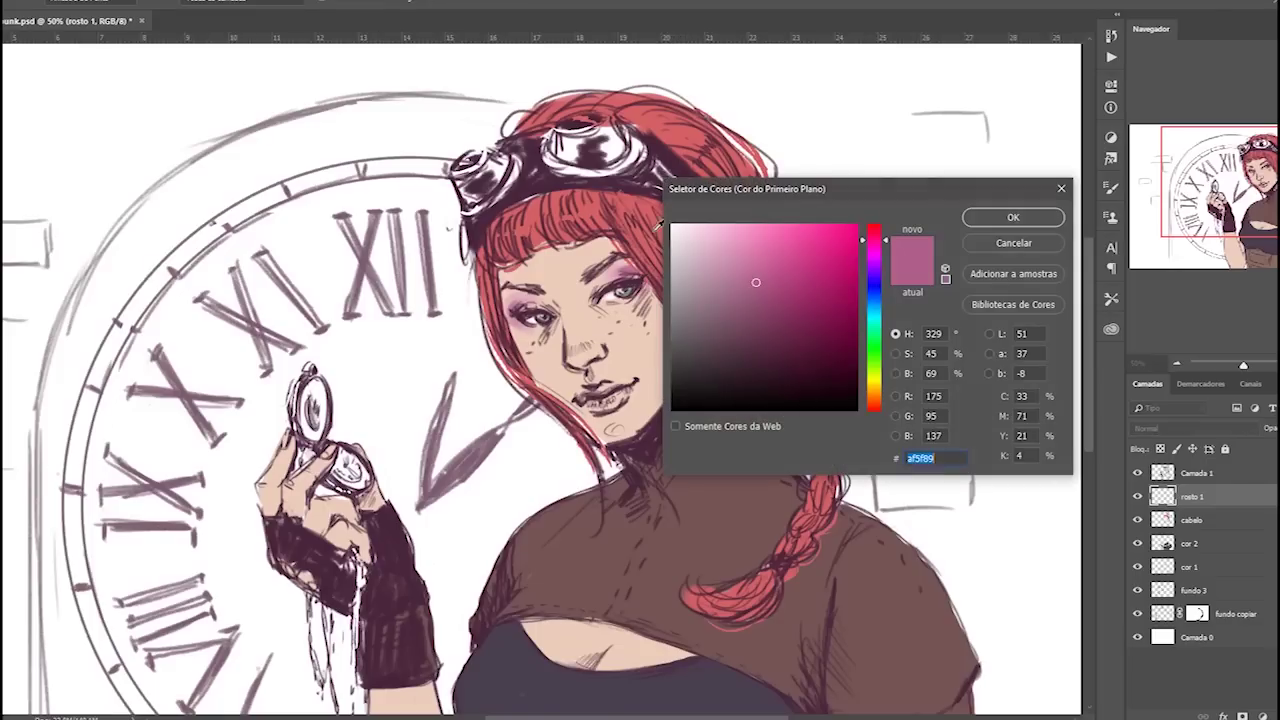
pyautogui.click(636, 322)
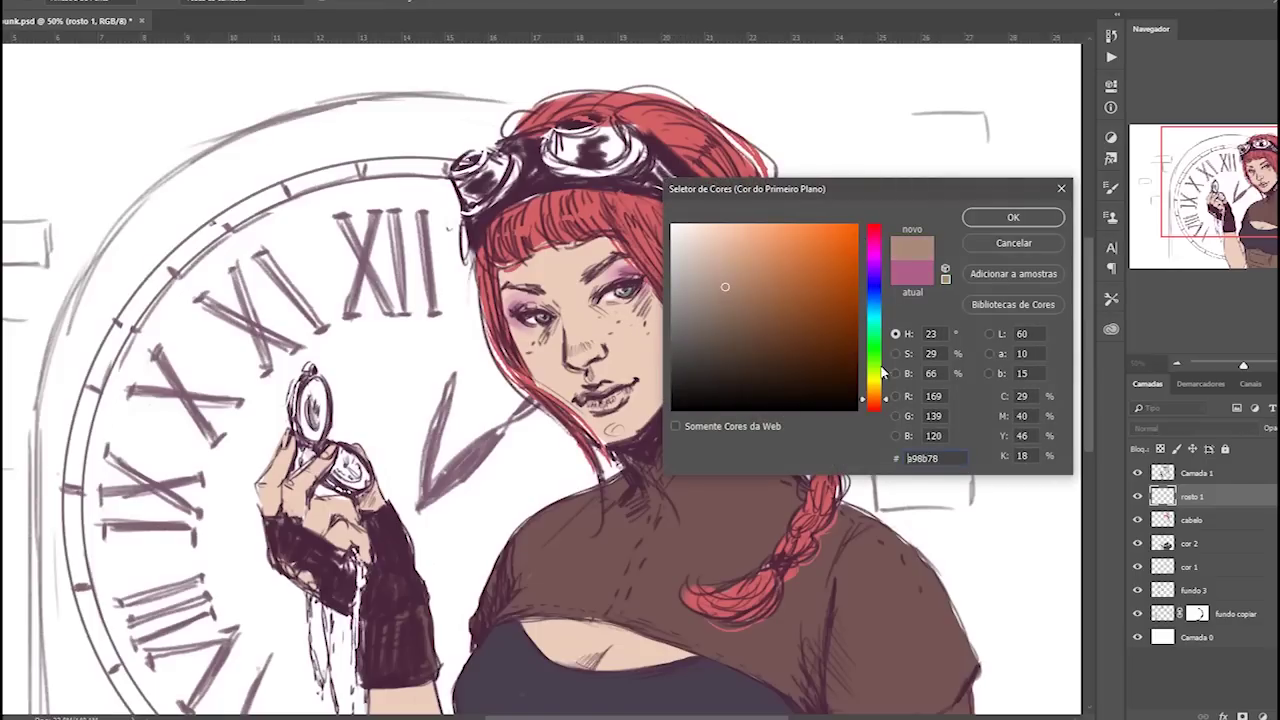
pyautogui.click(886, 404)
pyautogui.click(1013, 217)
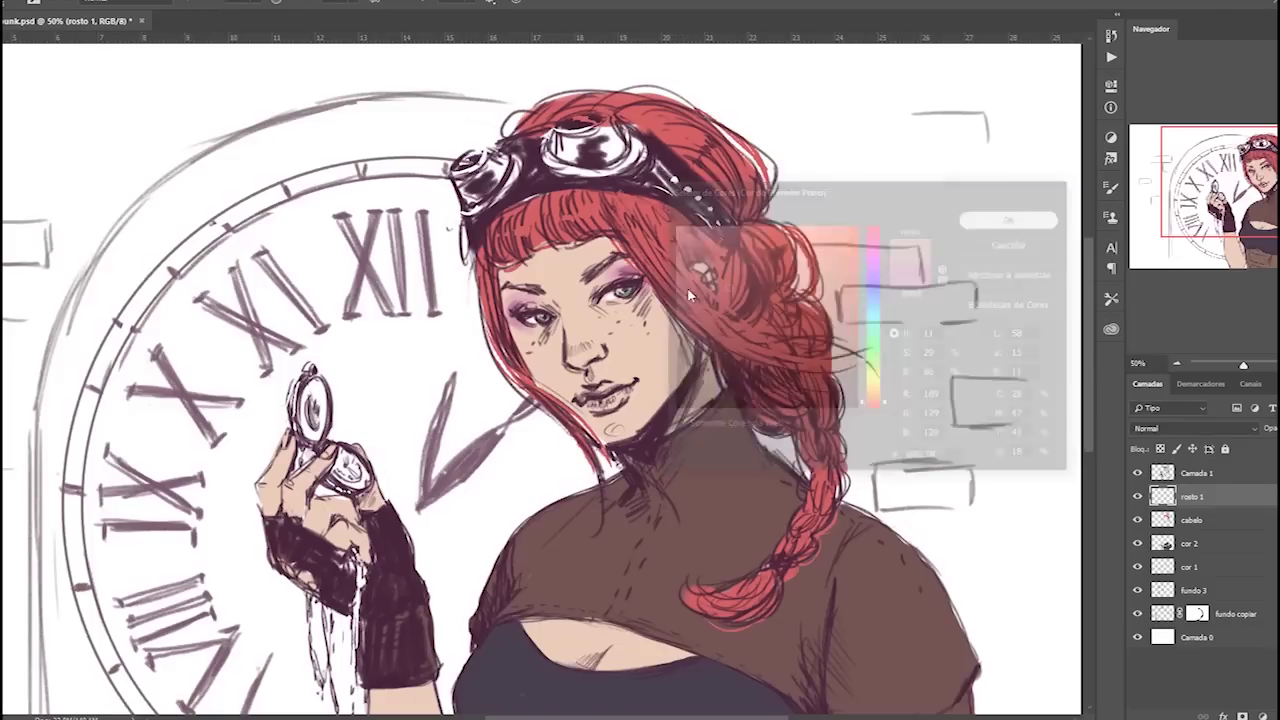
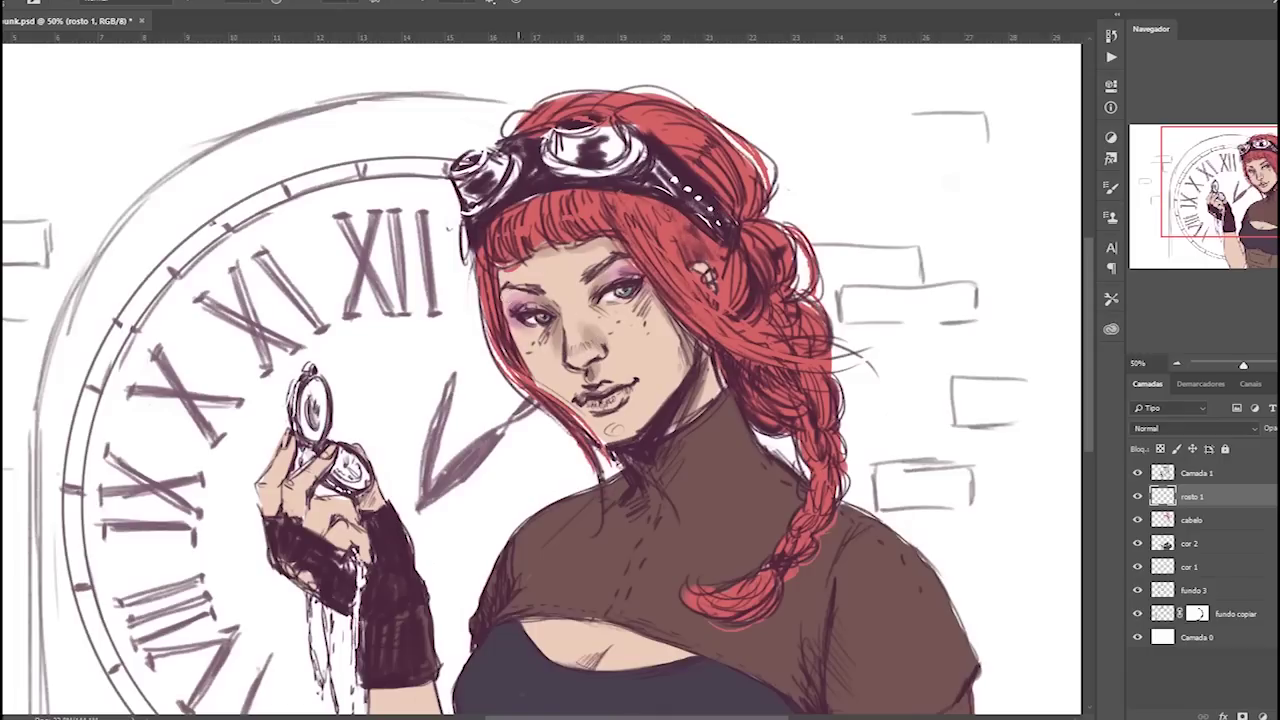
# Paint pink dc7779 blush on both cheeks and dab small freckles beside the nose.
pyautogui.click(18, 438)
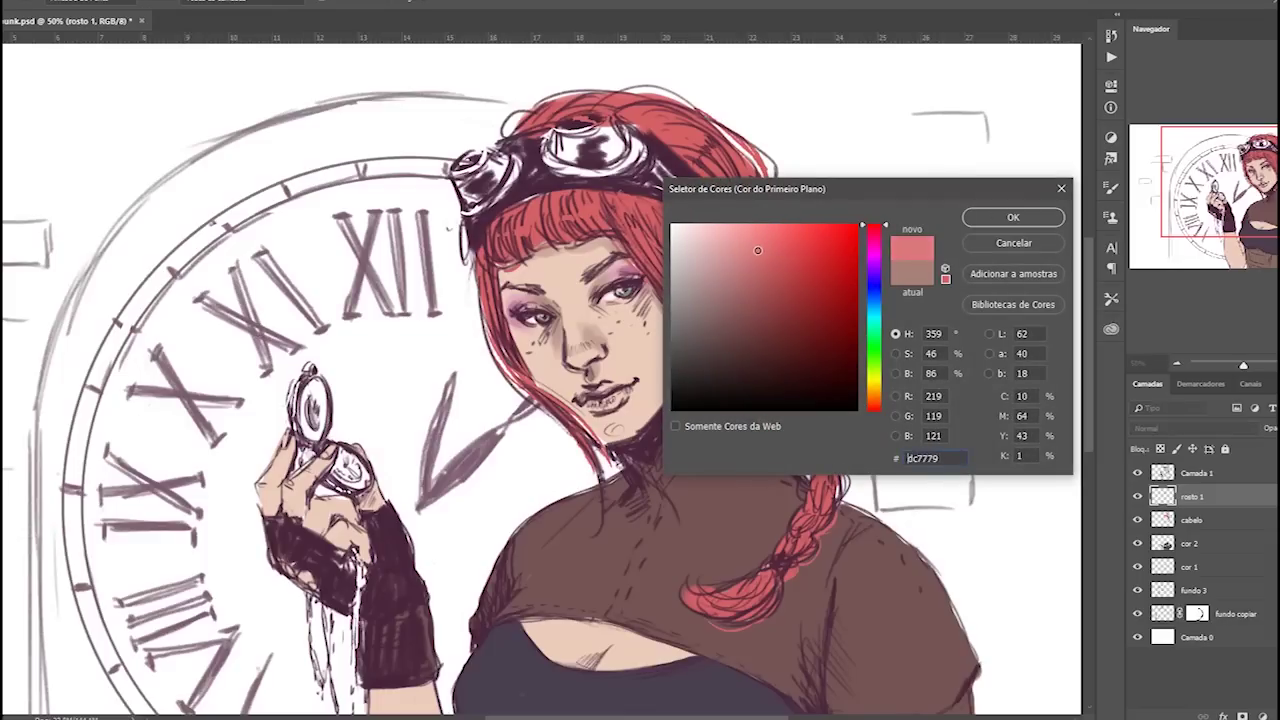
pyautogui.click(1000, 217)
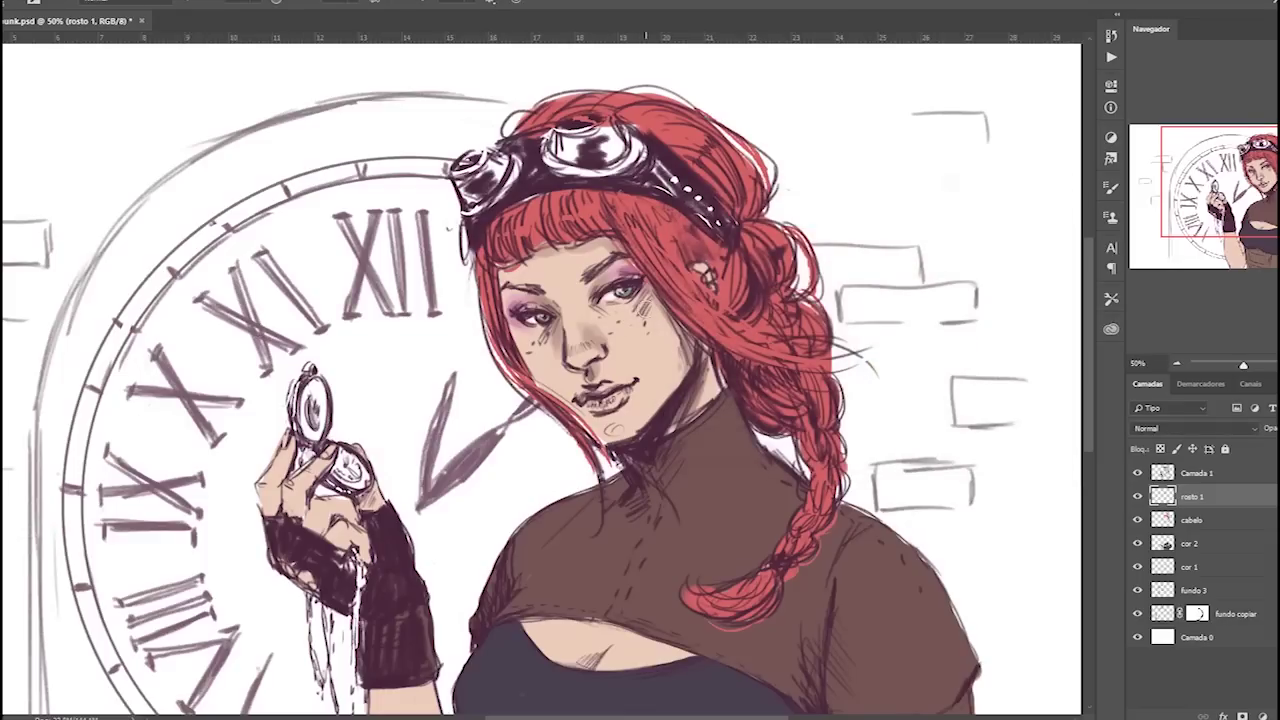
pyautogui.moveTo(640, 308)
pyautogui.mouseDown()
pyautogui.moveTo(662, 310)
pyautogui.moveTo(645, 335)
pyautogui.mouseUp()
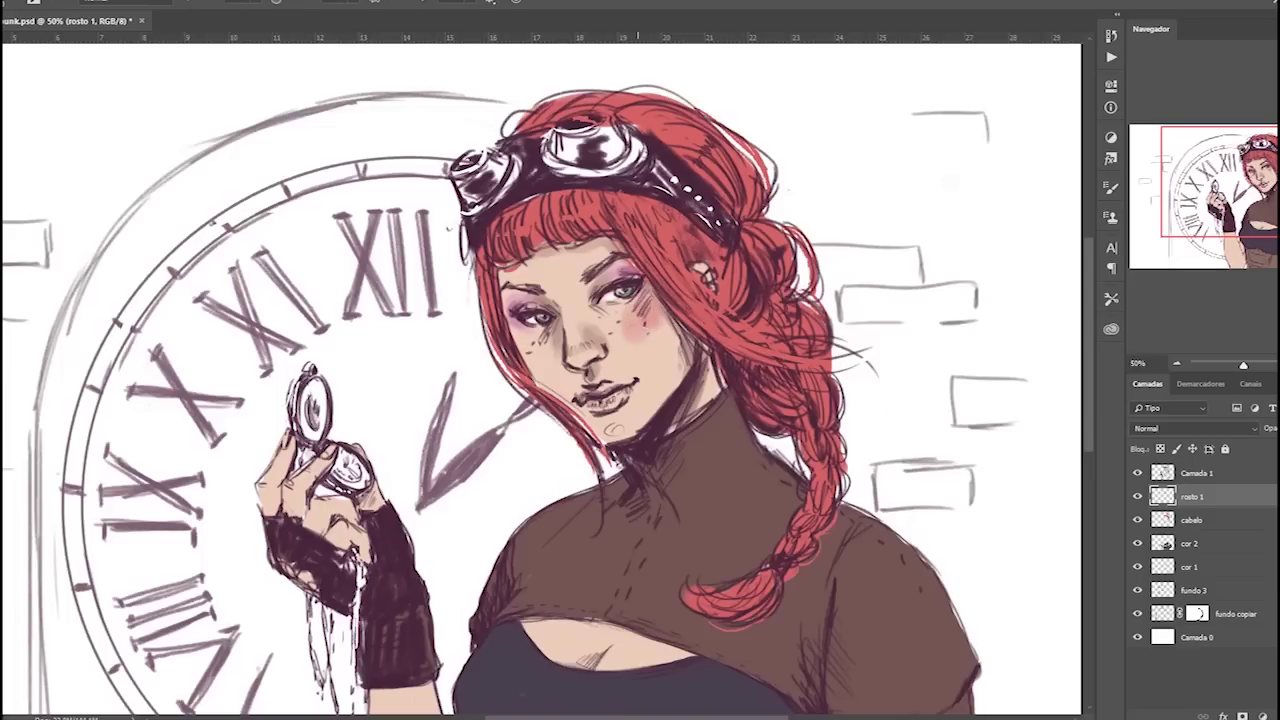
pyautogui.moveTo(530, 342); pyautogui.dragTo(552, 365)
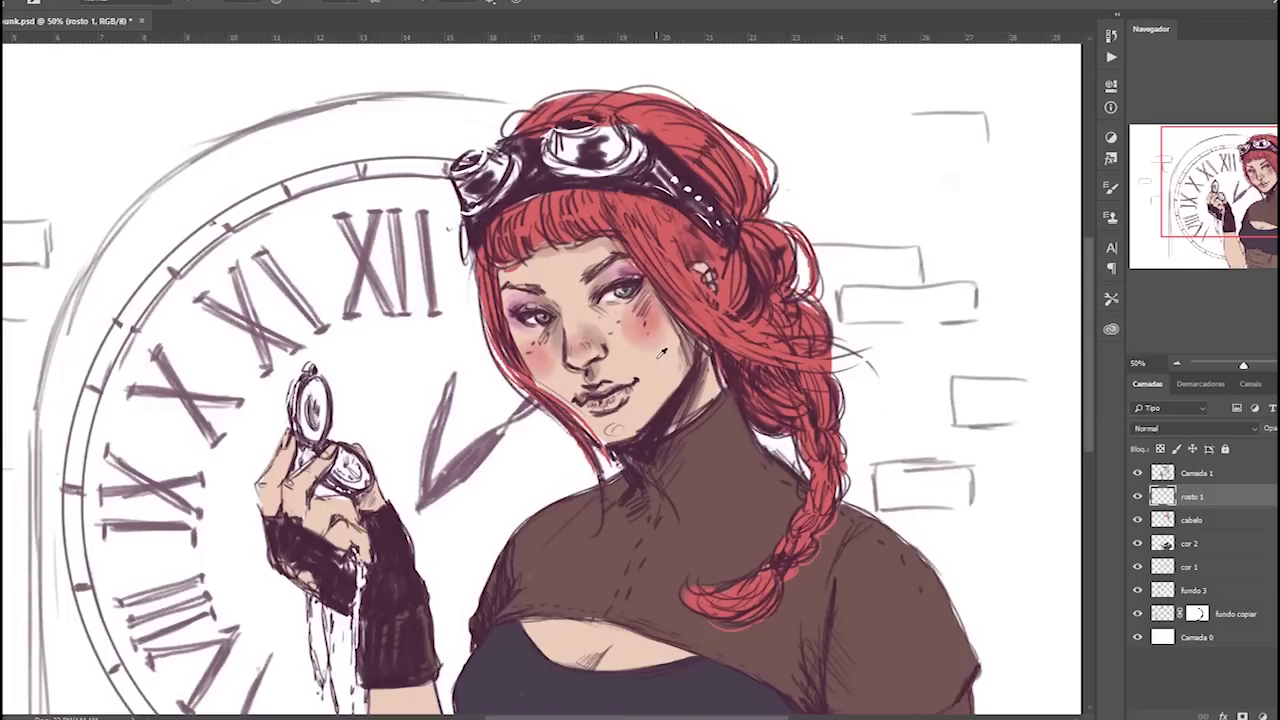
pyautogui.moveTo(655, 340); pyautogui.dragTo(645, 352)
pyautogui.click(625, 325)
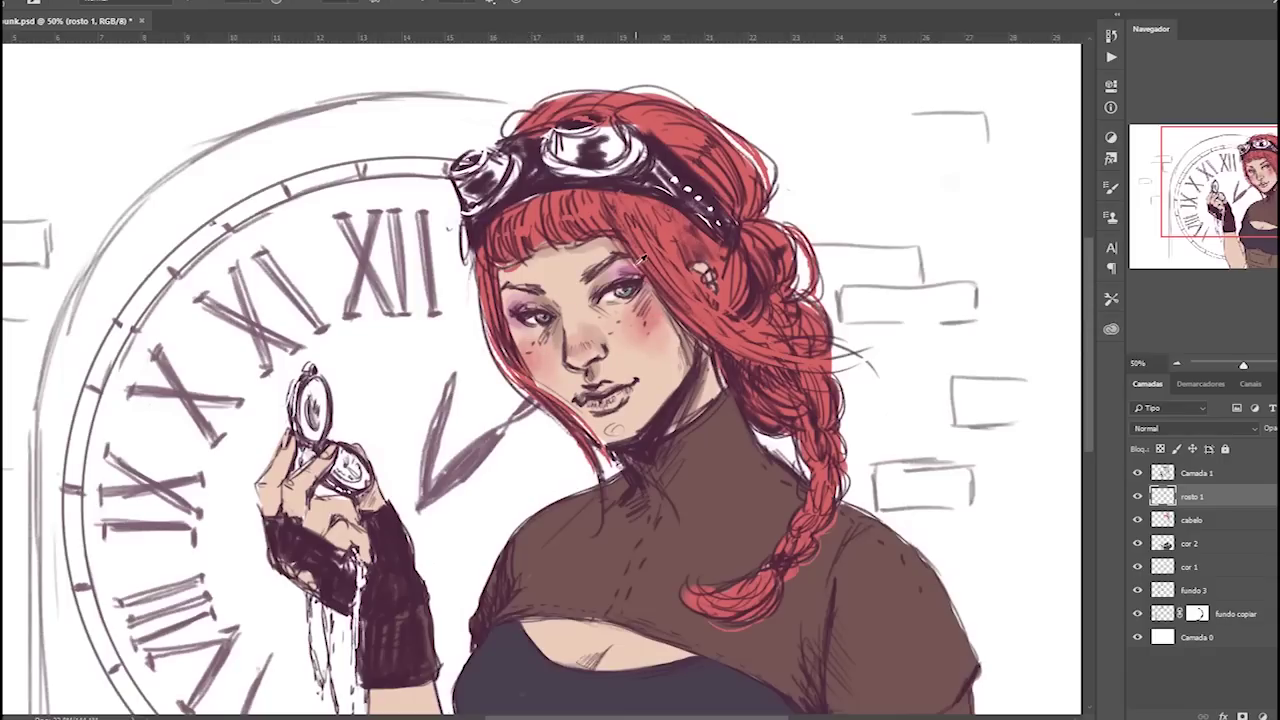
# Deepen the cheek blush beside the eye with muted rose af857c.
pyautogui.press('F5')
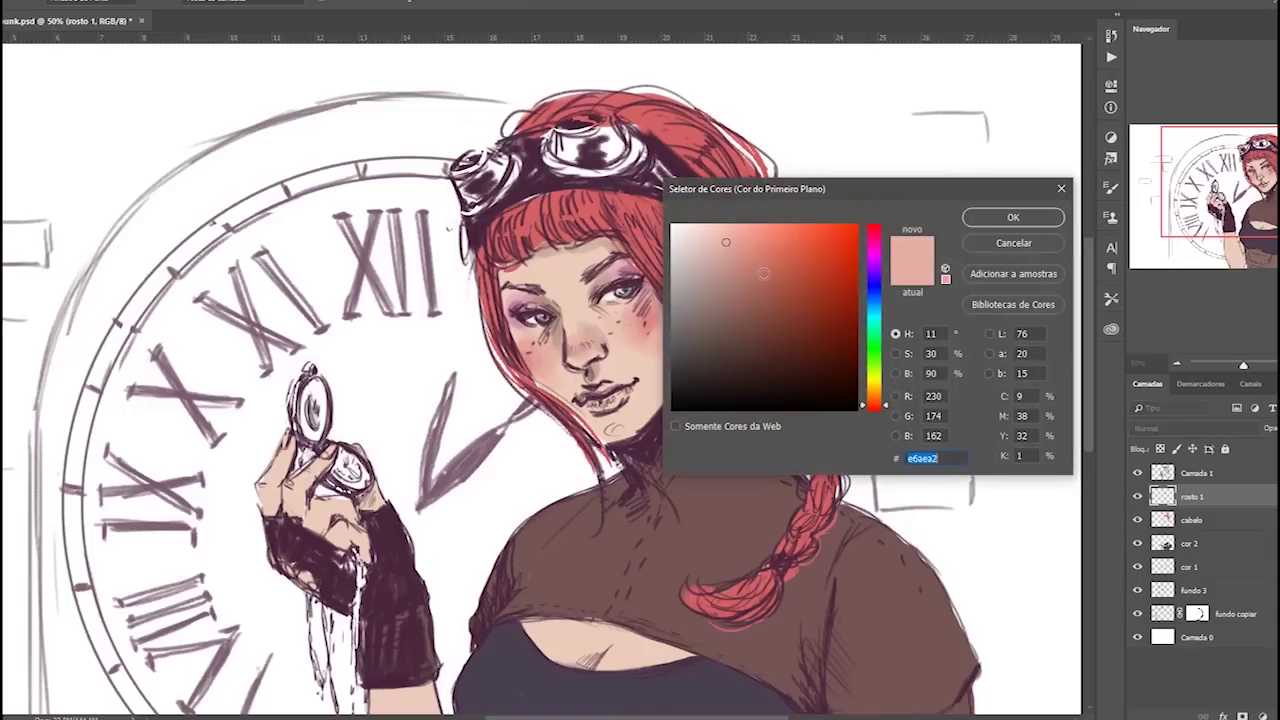
pyautogui.click(987, 218)
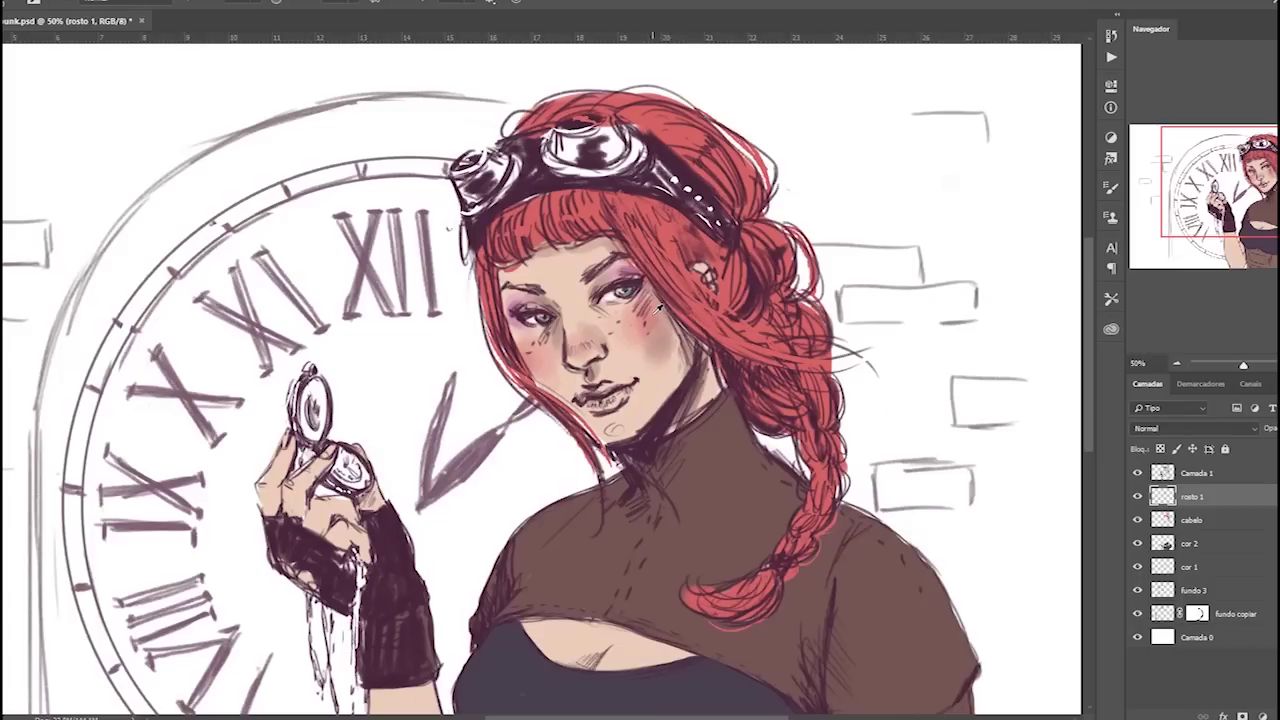
pyautogui.moveTo(658, 308); pyautogui.dragTo(657, 321)
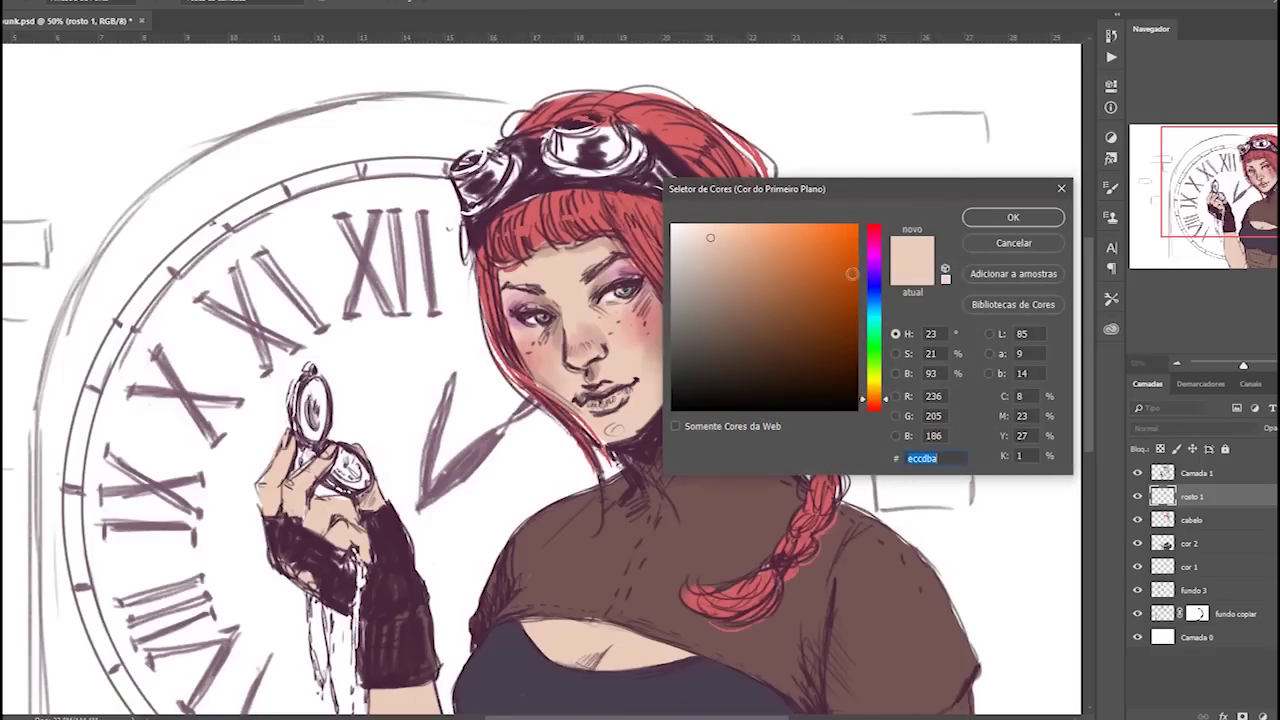
# Darken the lip line with rose-brown a67768, then select the face's skin area.
pyautogui.click(886, 405)
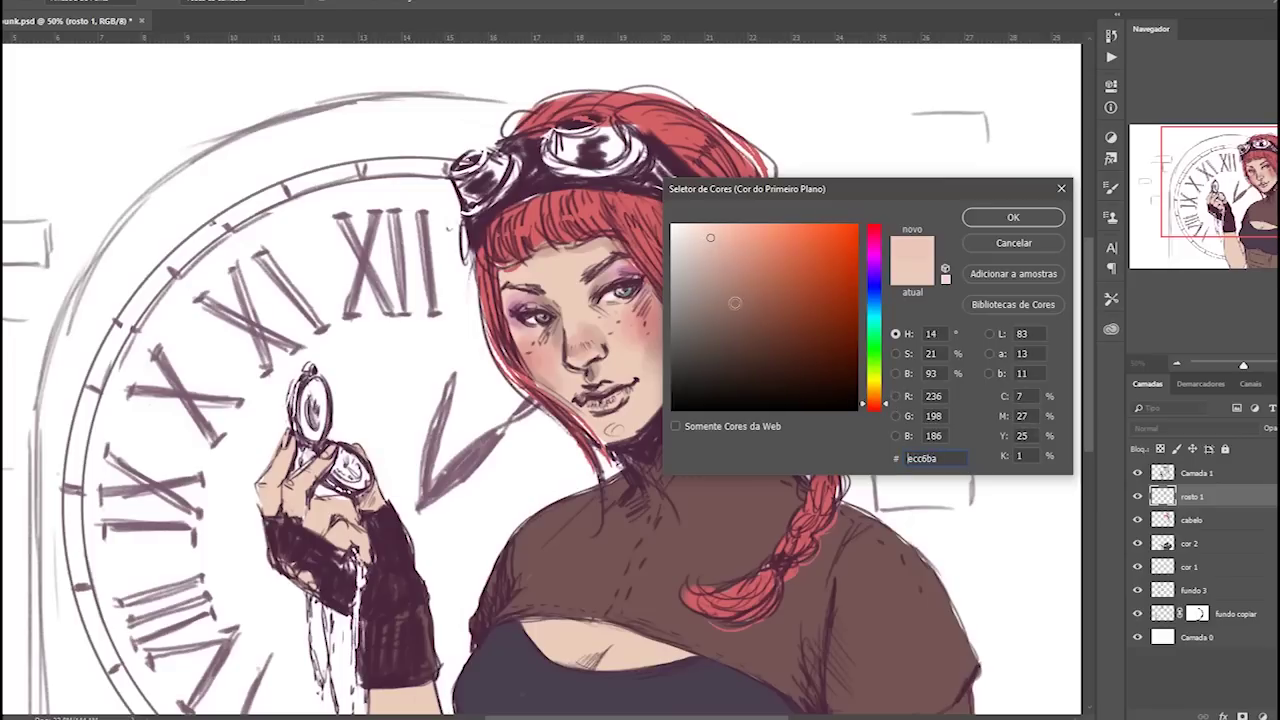
pyautogui.moveTo(735, 305); pyautogui.dragTo(740, 289)
pyautogui.click(1006, 219)
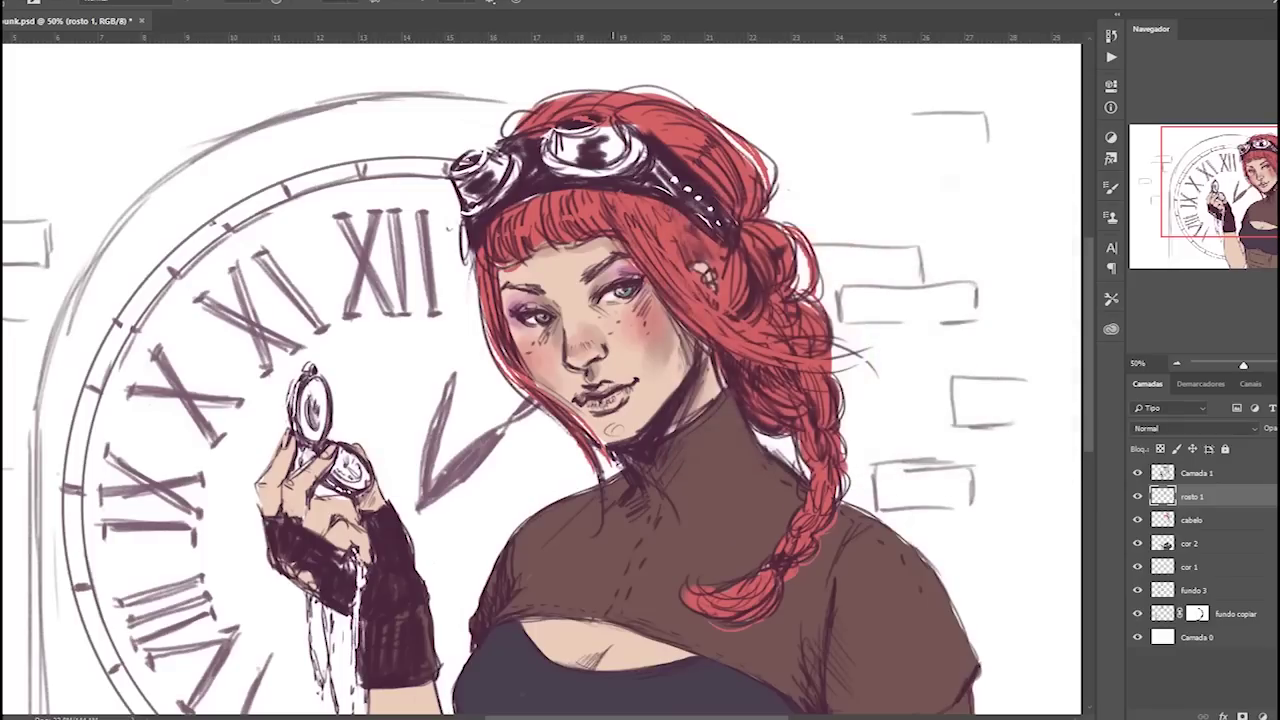
pyautogui.moveTo(584, 391)
pyautogui.mouseDown()
pyautogui.moveTo(628, 386)
pyautogui.moveTo(580, 404)
pyautogui.moveTo(620, 391)
pyautogui.mouseUp()
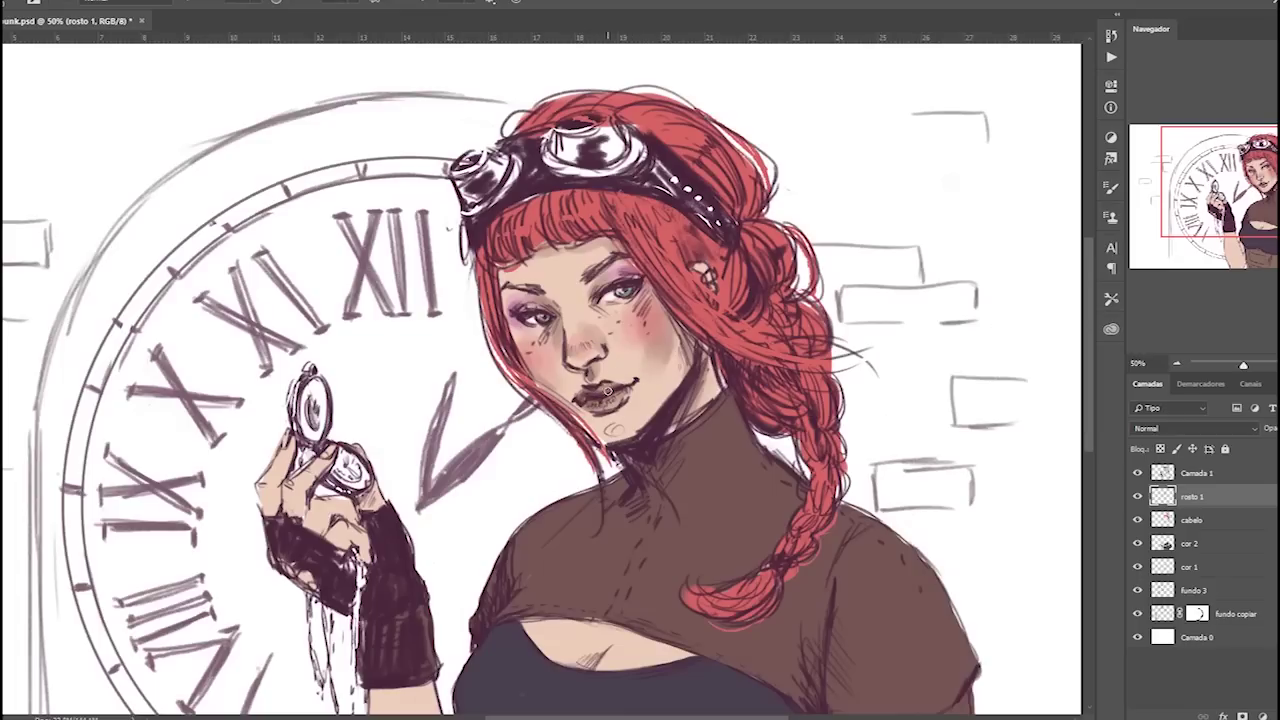
pyautogui.moveTo(606, 383); pyautogui.dragTo(636, 383)
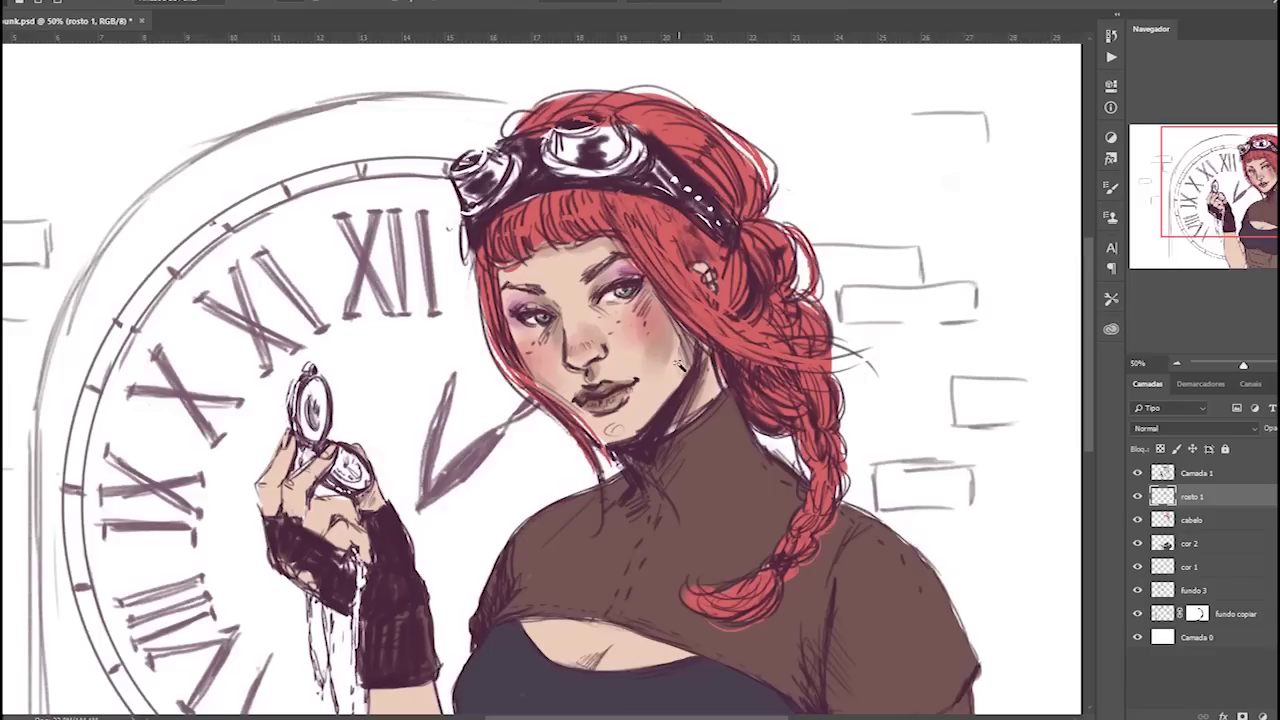
pyautogui.click(679, 371)
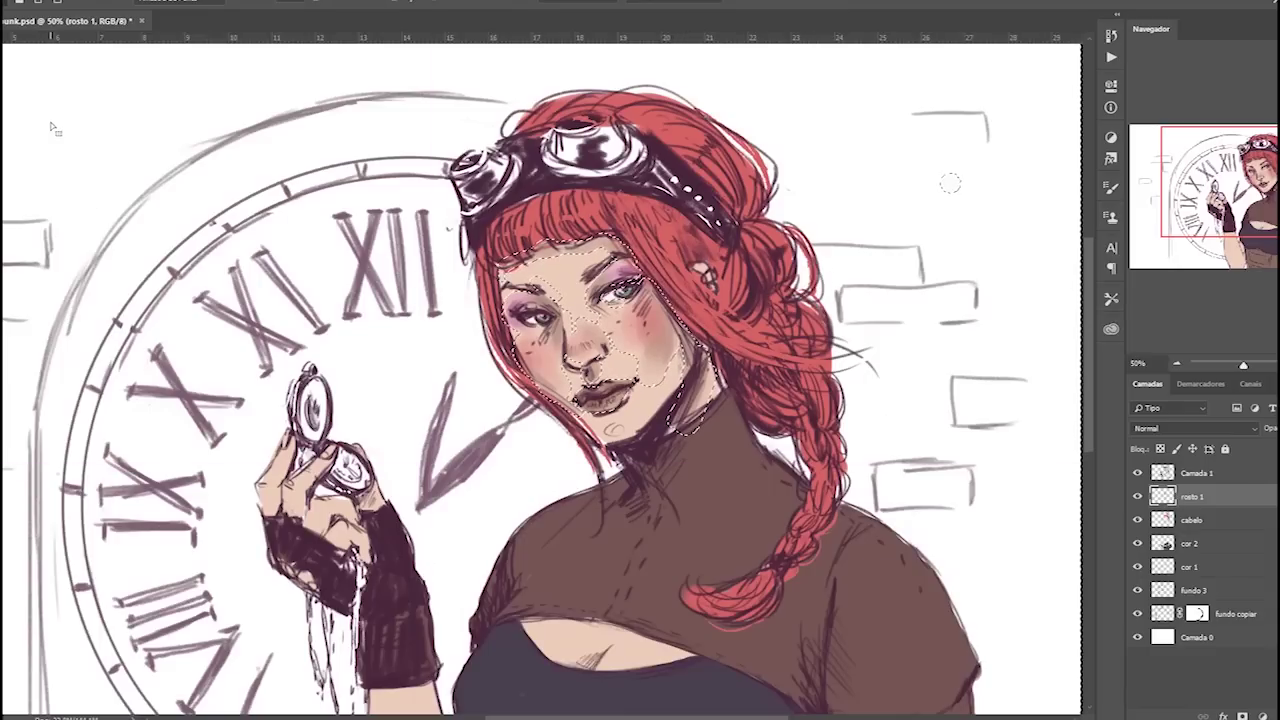
# Deselect, zoom in on the face to 66.7%, and paint light highlights on the lower lip.
pyautogui.hotkey('ctrl', 'd')
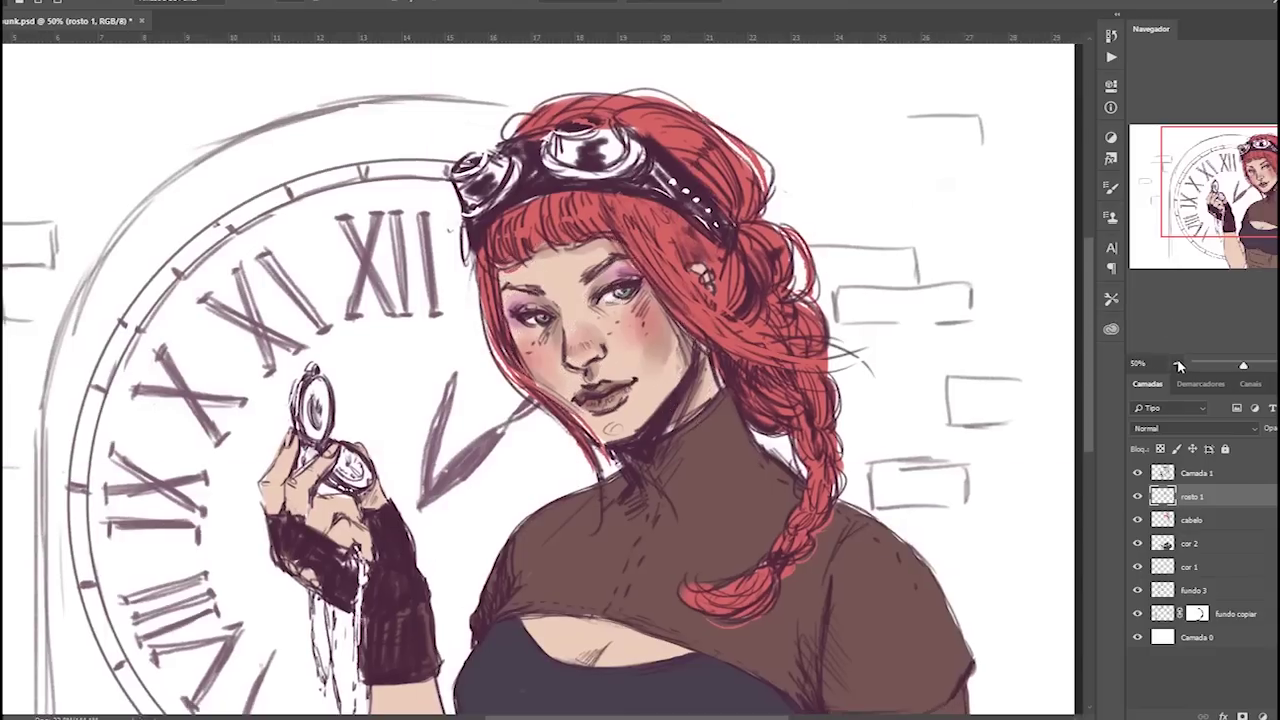
pyautogui.hotkey('ctrl', '-')
pyautogui.press('b')
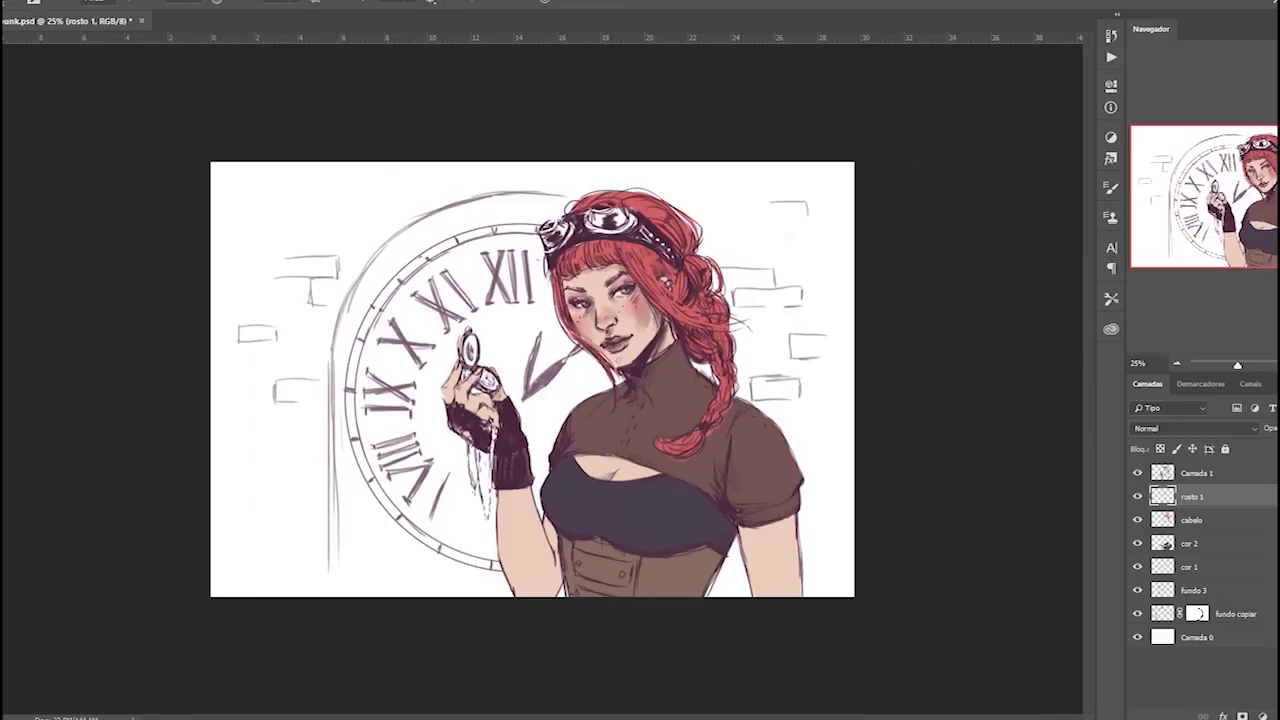
pyautogui.hotkey('ctrl', '+')
pyautogui.hotkey('ctrl', '+')
pyautogui.hotkey('ctrl', '+')
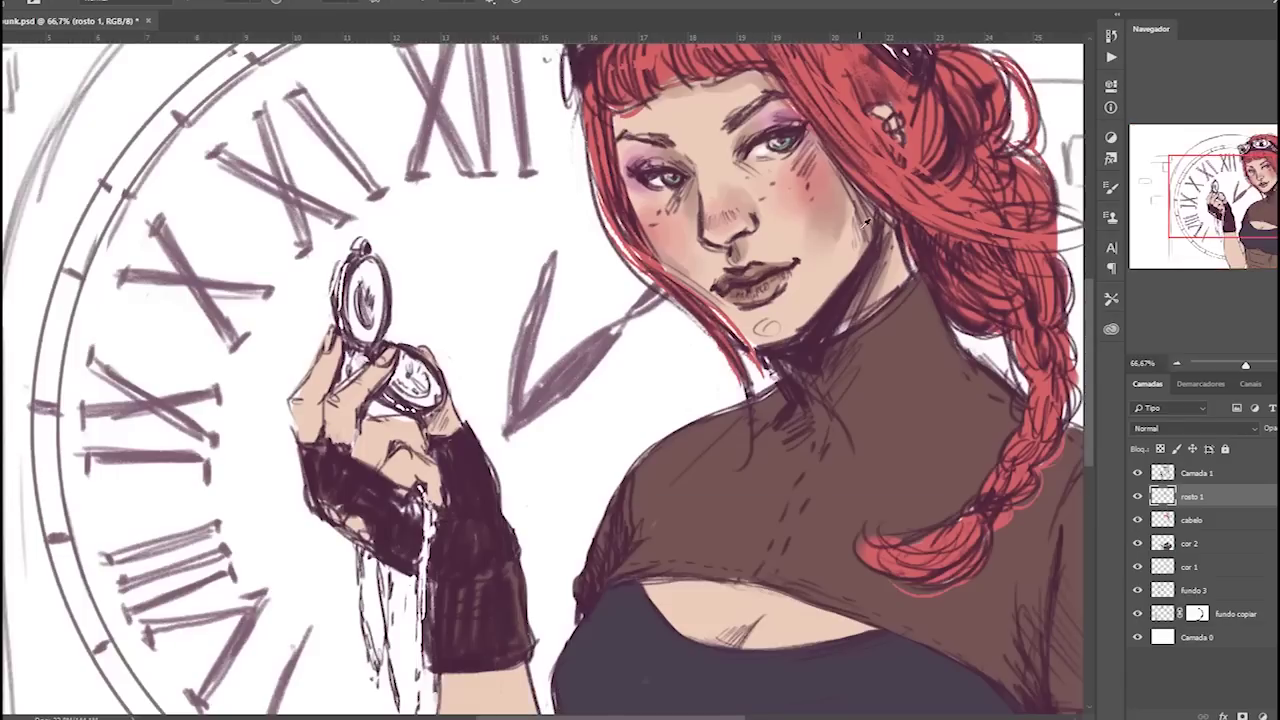
pyautogui.keyDown('alt'); pyautogui.click(849, 241); pyautogui.keyUp('alt')
pyautogui.moveTo(660, 281); pyautogui.dragTo(700, 276)
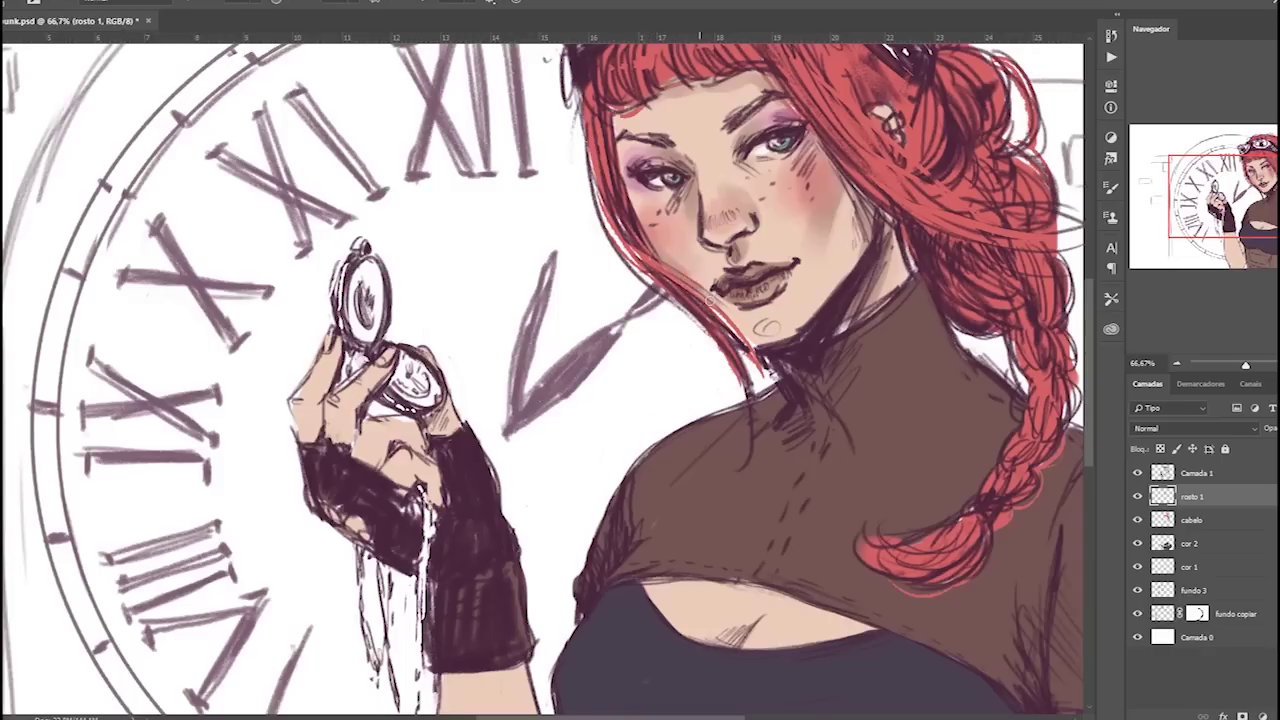
# Sample colours near the lips and cheek, and move Camada 1 below the rosto 1 layer.
pyautogui.click(694, 252)
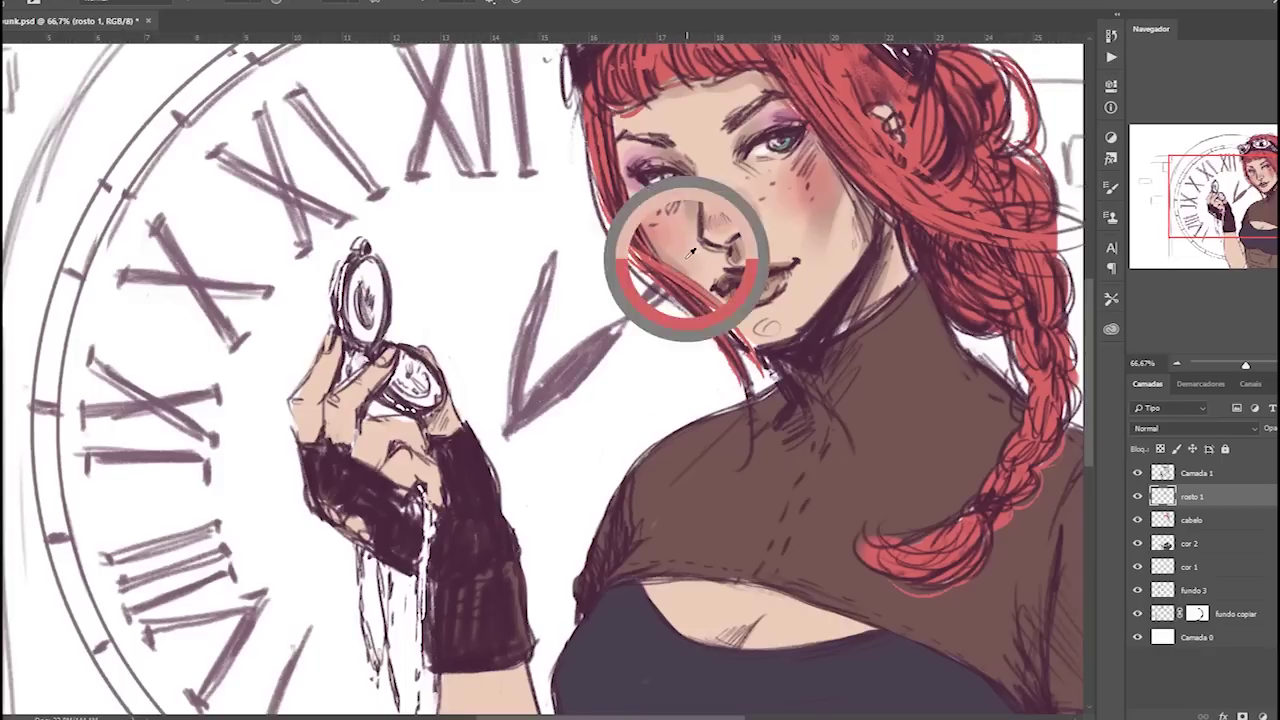
pyautogui.click(672, 256)
pyautogui.click(636, 214)
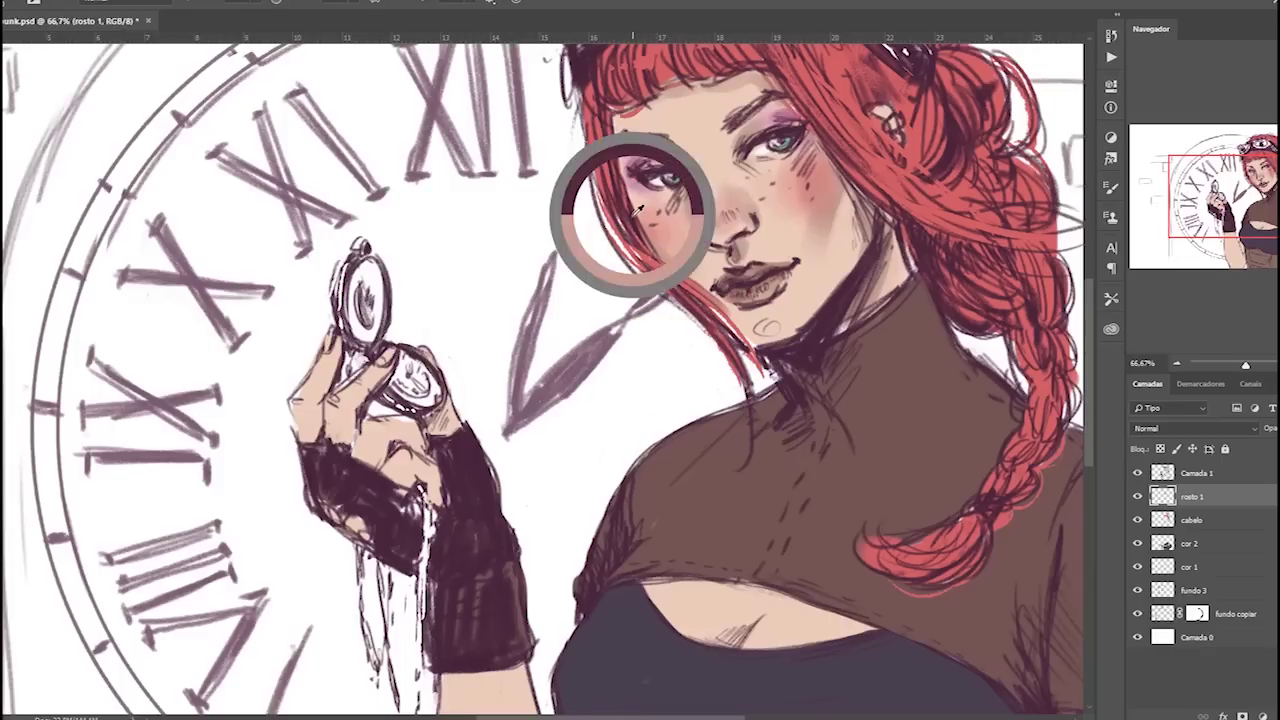
pyautogui.click(843, 180)
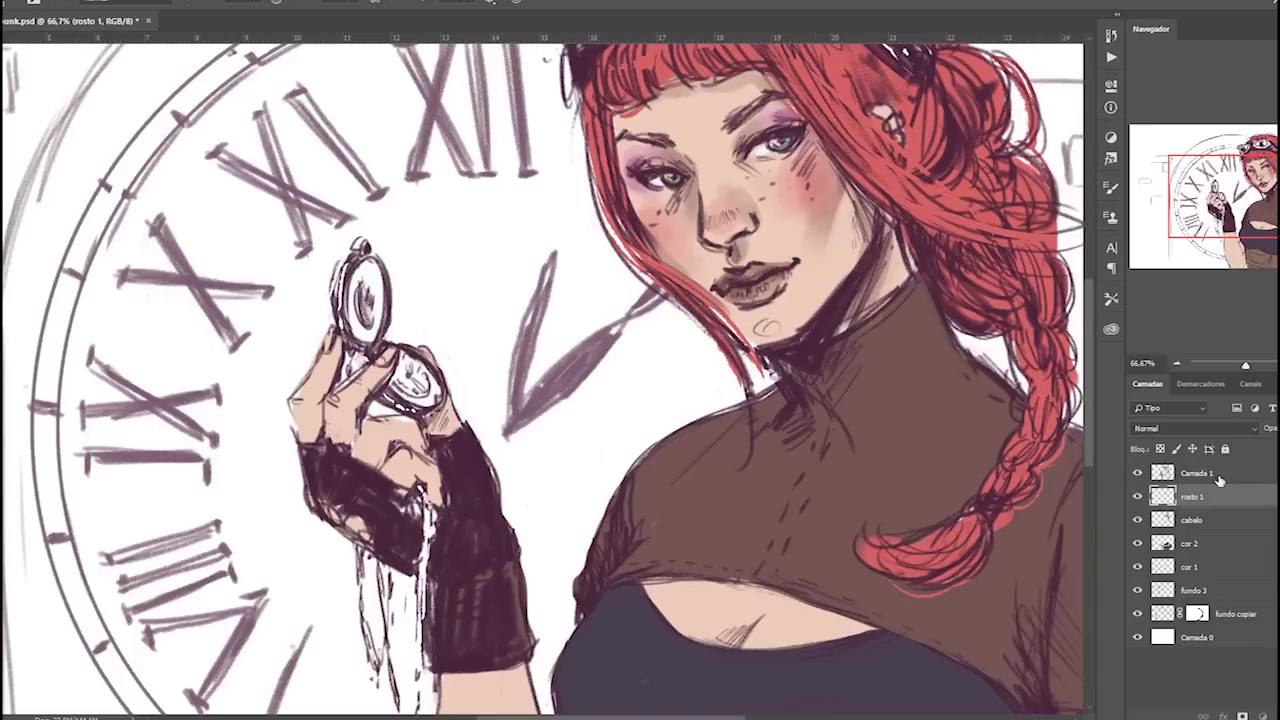
pyautogui.moveTo(1215, 476); pyautogui.dragTo(1222, 496)
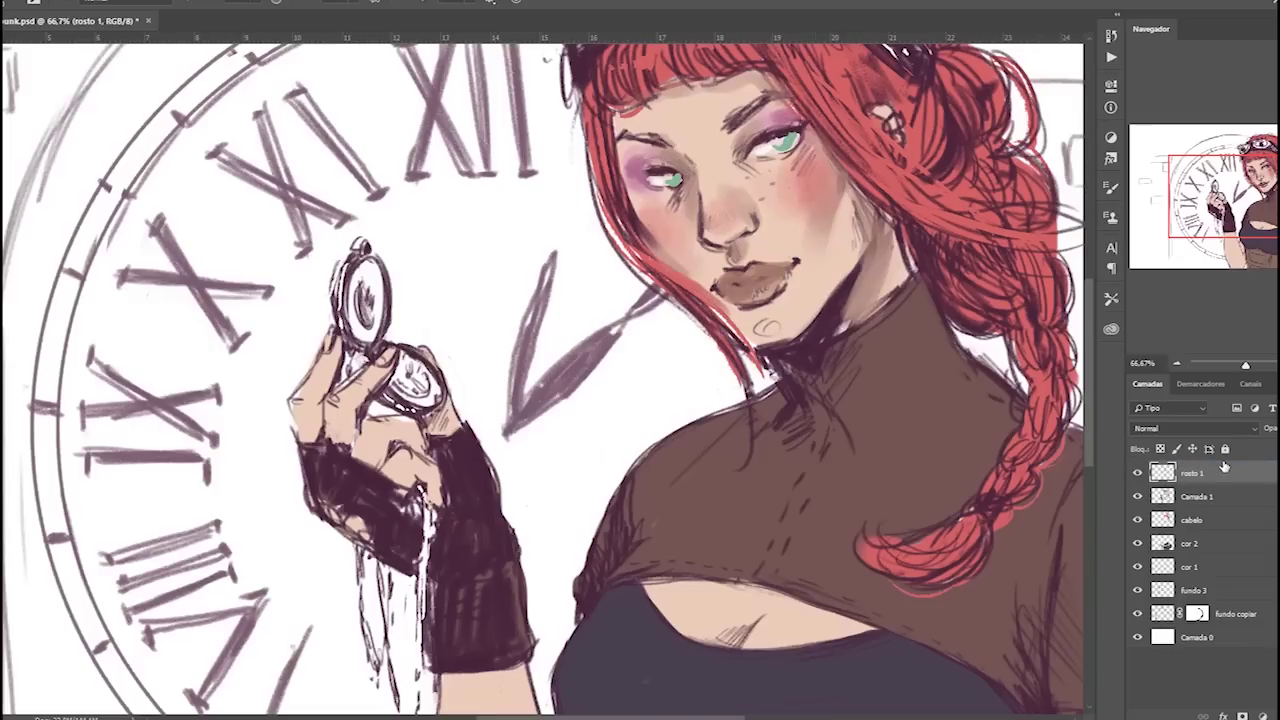
# Undo the layer reorder and add a new layer 'rosto 2' above Camada 1.
pyautogui.hotkey('ctrl', 'z')
pyautogui.click(1222, 475)
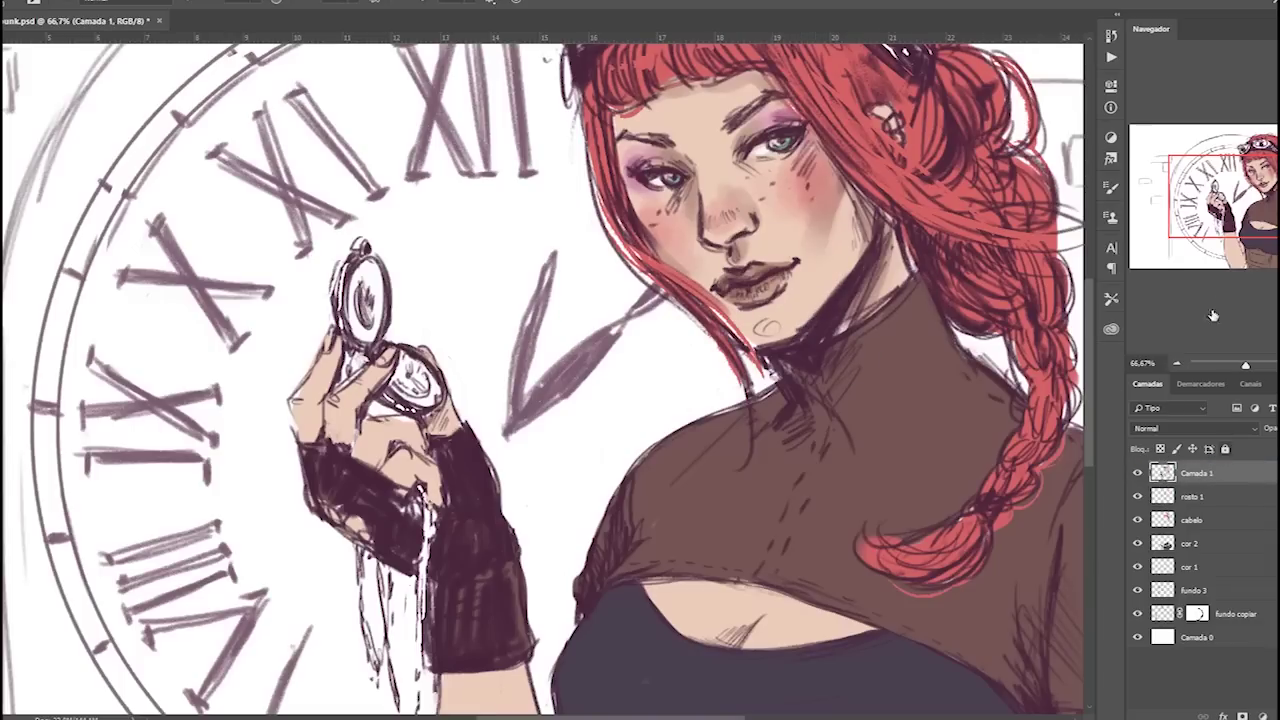
pyautogui.hotkey('ctrl', 'shift', 'n')
pyautogui.write('rosto')
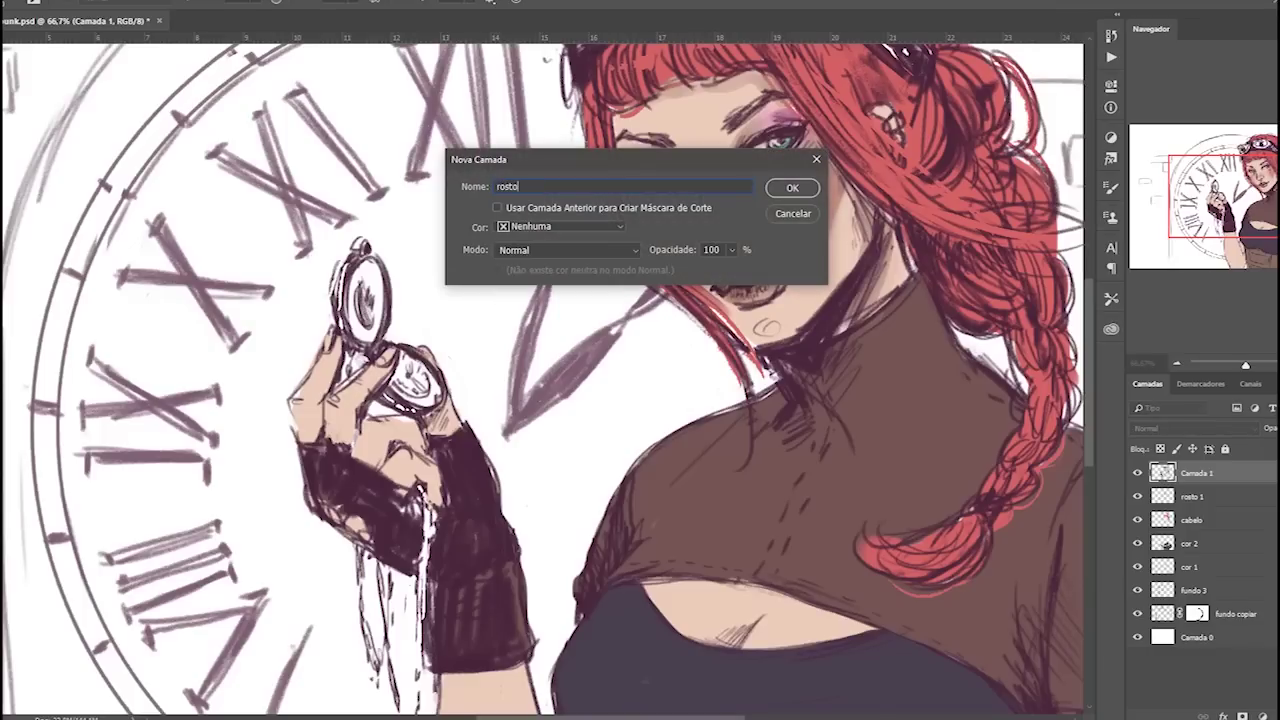
pyautogui.write(' 2')
pyautogui.press('Return')
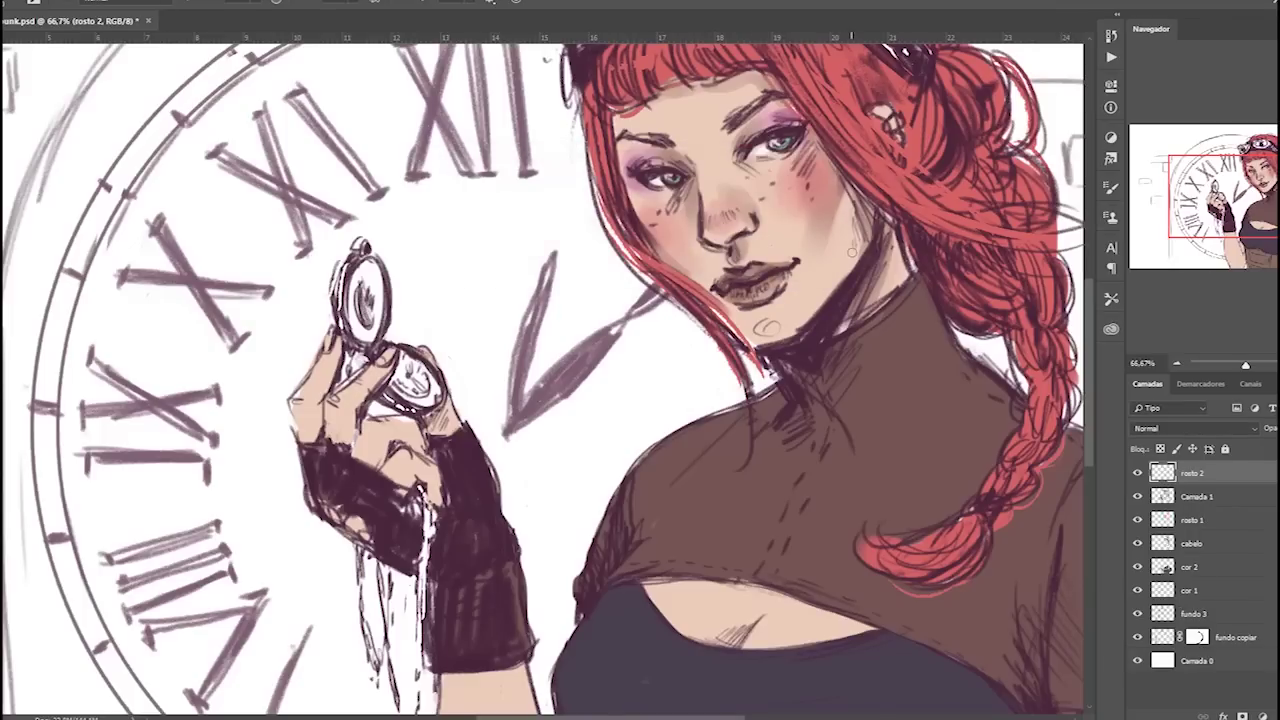
# Paint extra freckles on the cheek and soft pink blush on the chin.
pyautogui.moveTo(768, 330); pyautogui.dragTo(760, 322)
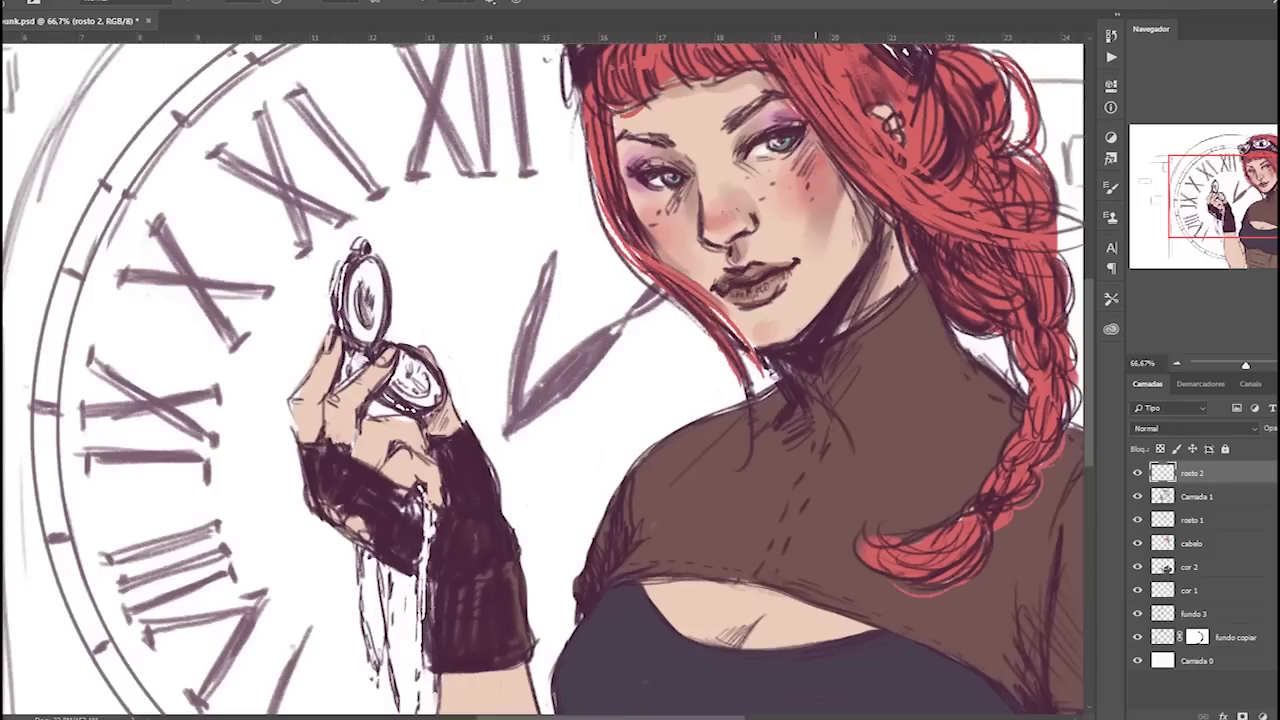
pyautogui.click(644, 216)
pyautogui.click(766, 338)
pyautogui.moveTo(789, 329); pyautogui.dragTo(765, 338)
pyautogui.moveTo(898, 228); pyautogui.dragTo(742, 328)
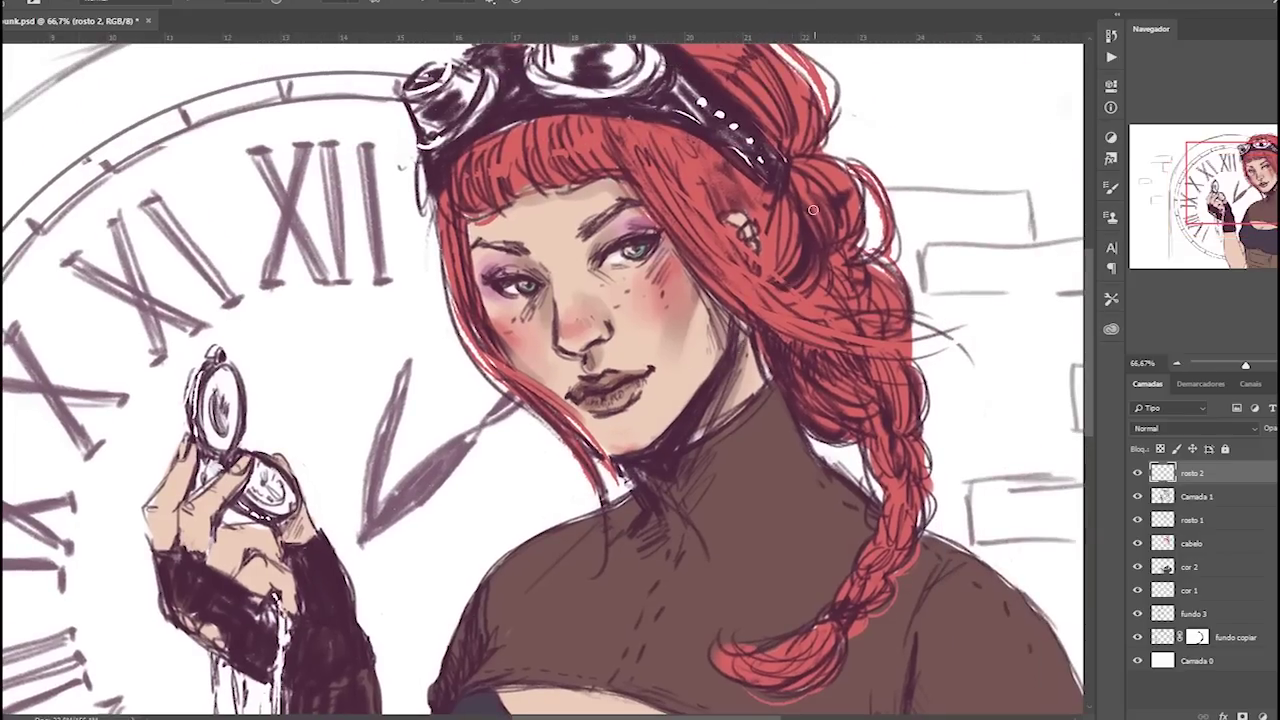
# Pick a lighter, slightly warmer skin tone and paint faint strokes on the face, chin and neck.
pyautogui.press('F6')
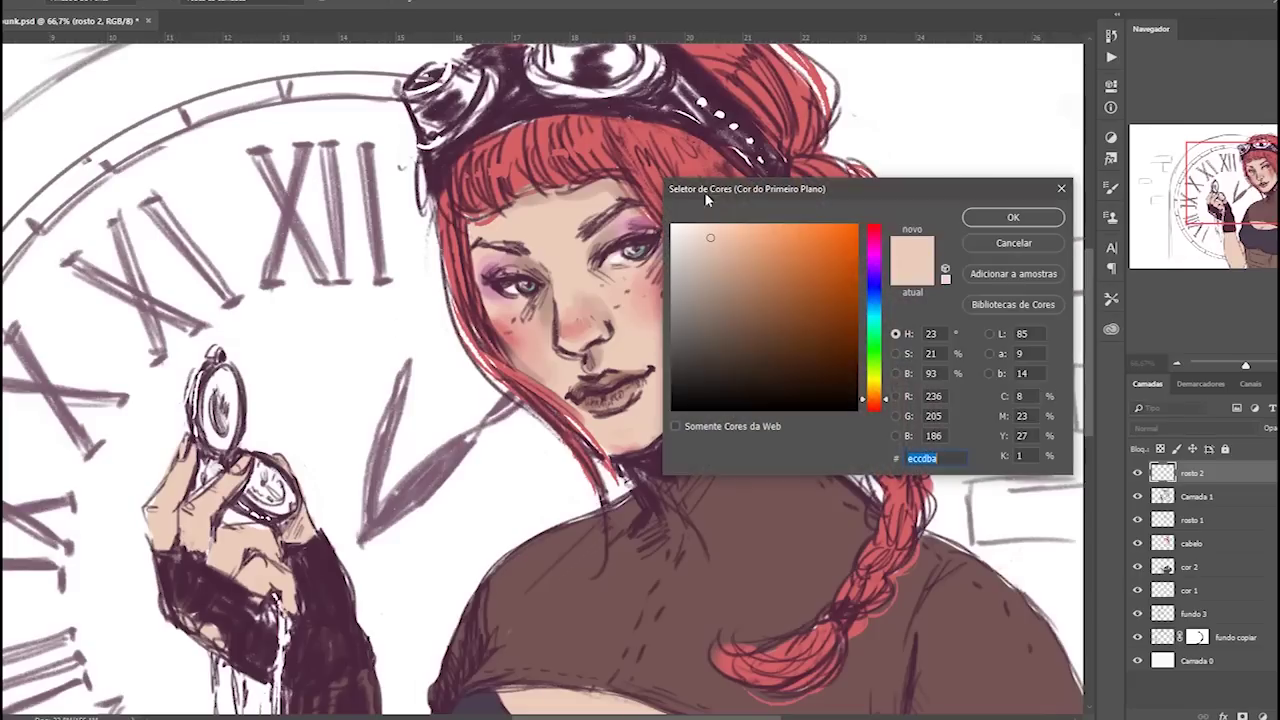
pyautogui.click(705, 232)
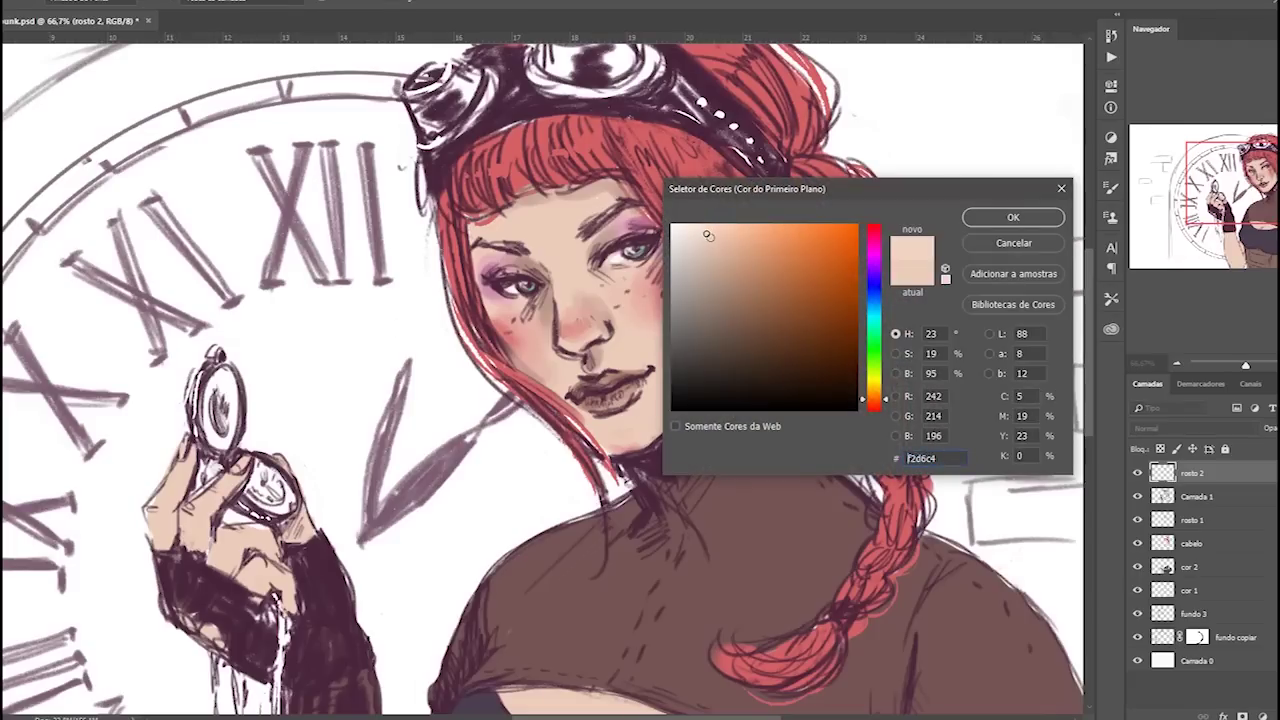
pyautogui.click(884, 397)
pyautogui.click(1000, 218)
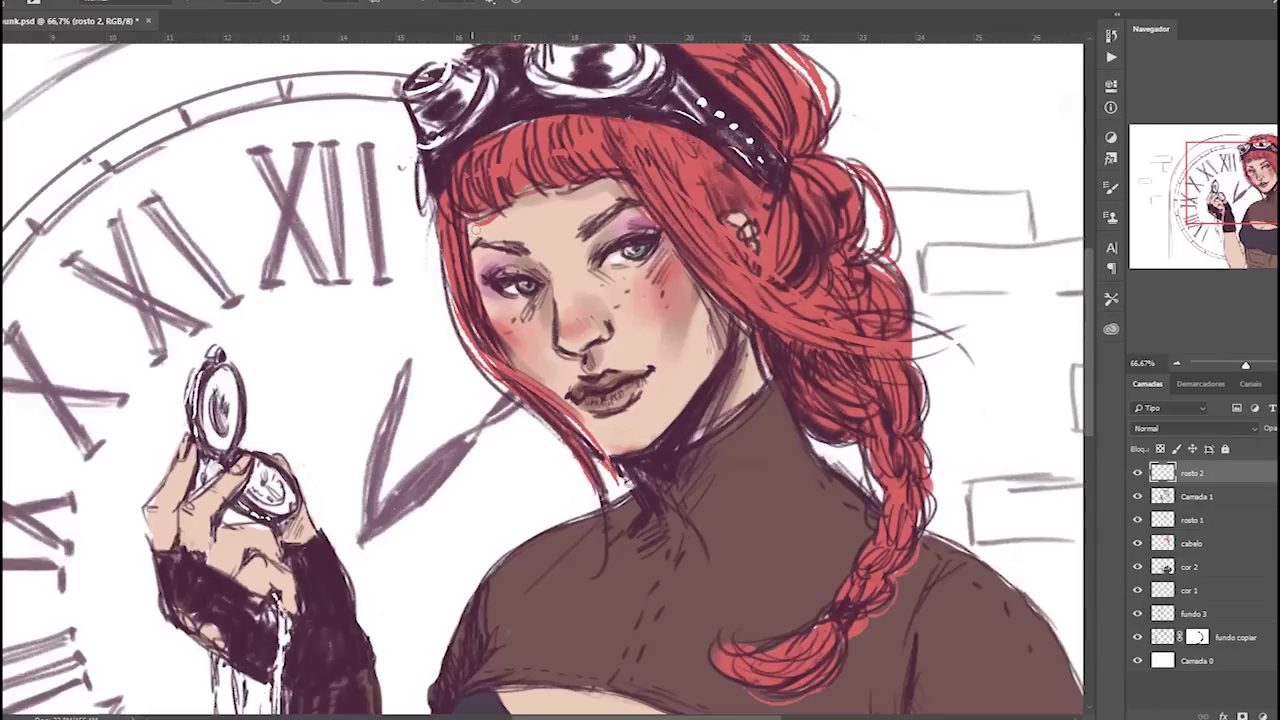
pyautogui.moveTo(523, 230); pyautogui.dragTo(593, 286)
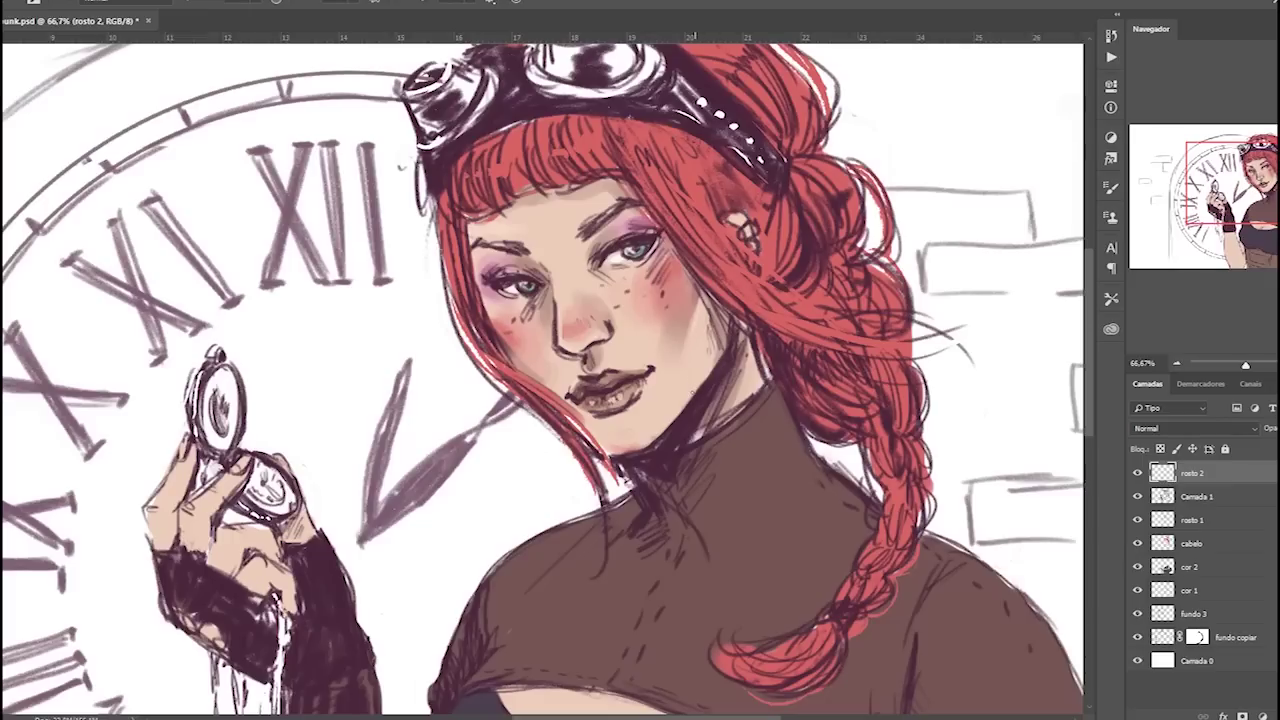
pyautogui.moveTo(617, 452); pyautogui.dragTo(622, 452)
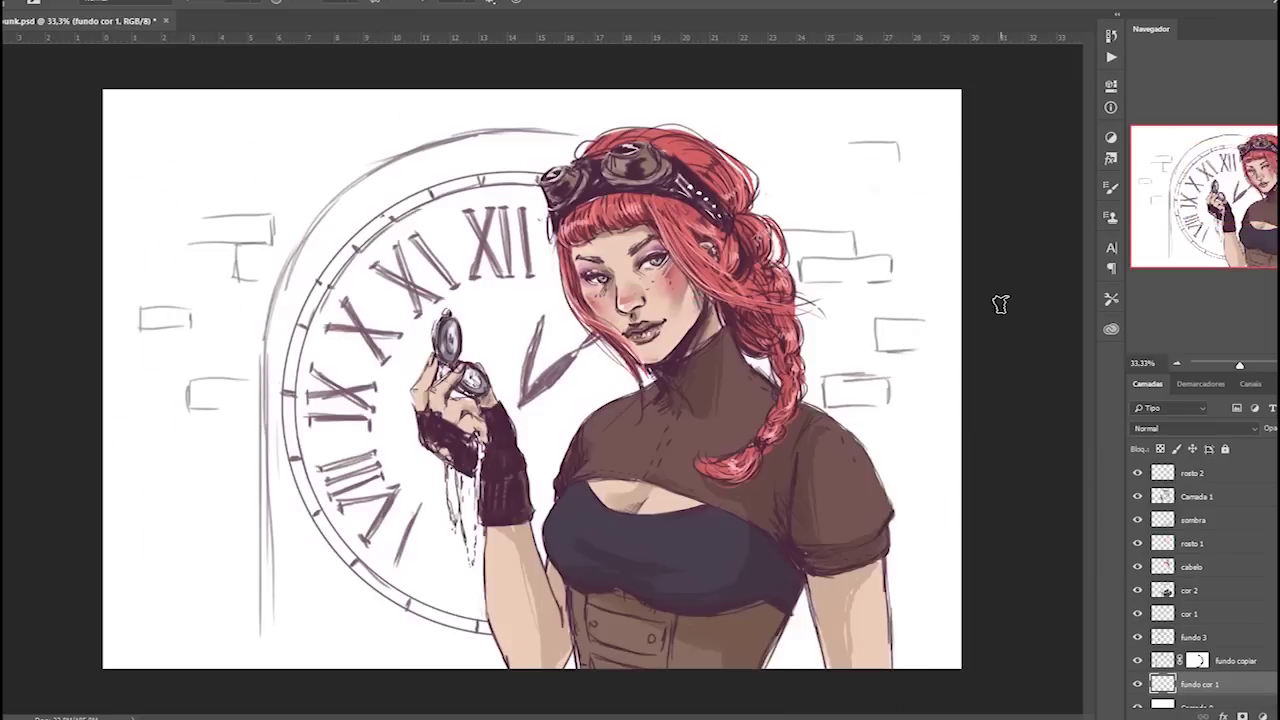
# Shade the left inside edge and top of the clock arch soft grey.
pyautogui.moveTo(270, 360); pyautogui.dragTo(279, 523)
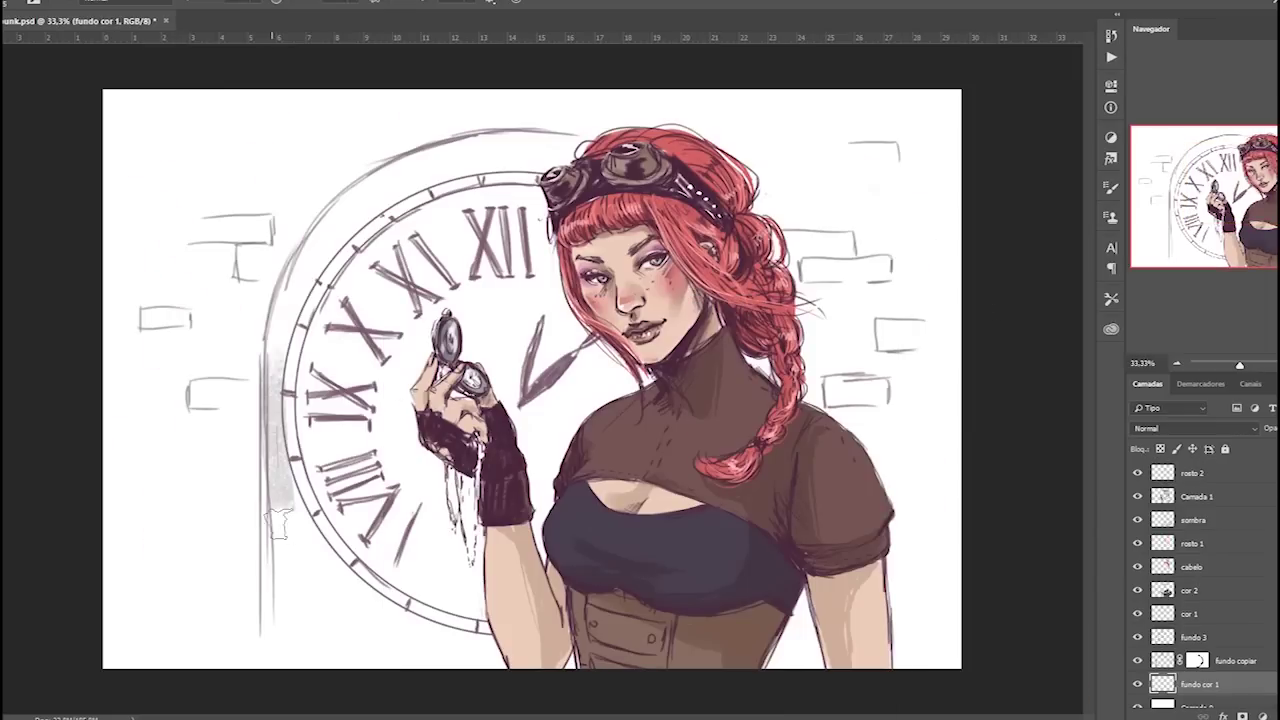
pyautogui.moveTo(275, 440); pyautogui.dragTo(289, 600)
pyautogui.moveTo(281, 468); pyautogui.dragTo(335, 605)
pyautogui.moveTo(300, 490); pyautogui.dragTo(390, 630)
pyautogui.moveTo(290, 560); pyautogui.dragTo(385, 640)
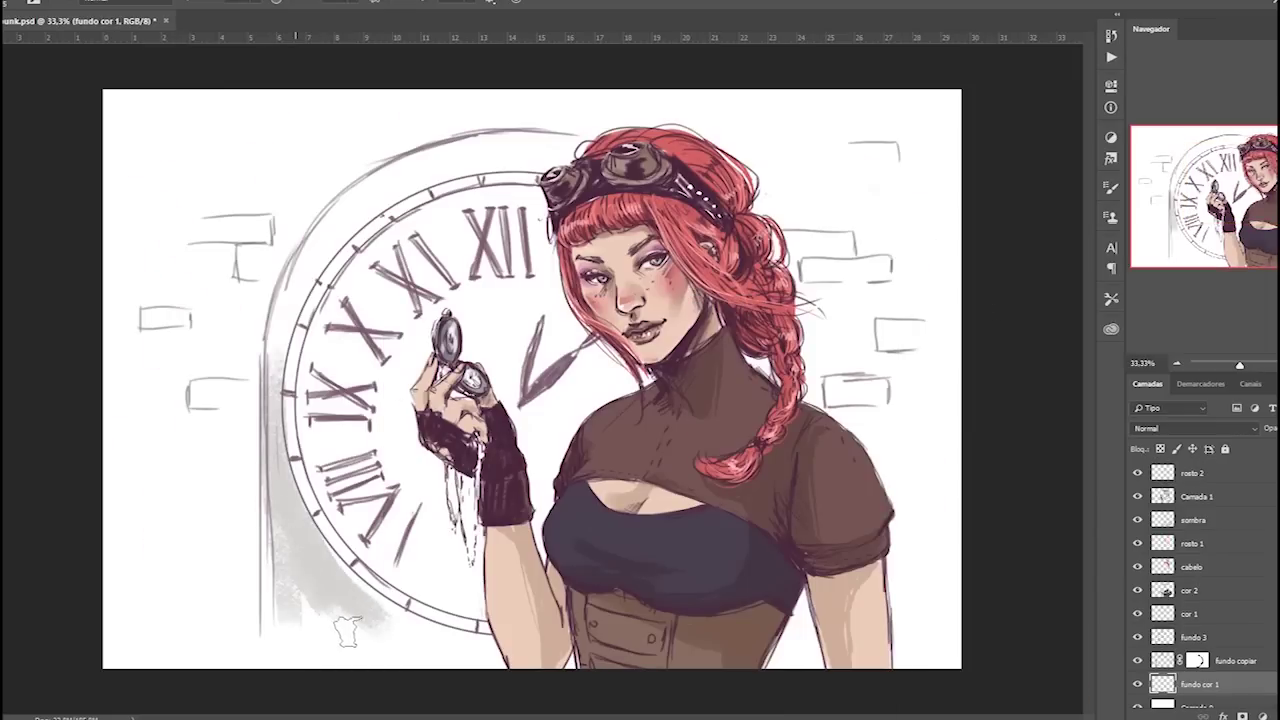
pyautogui.moveTo(262, 390); pyautogui.dragTo(330, 215)
pyautogui.moveTo(285, 340); pyautogui.dragTo(370, 205)
pyautogui.moveTo(434, 165)
pyautogui.mouseDown()
pyautogui.moveTo(525, 140)
pyautogui.moveTo(570, 150)
pyautogui.mouseUp()
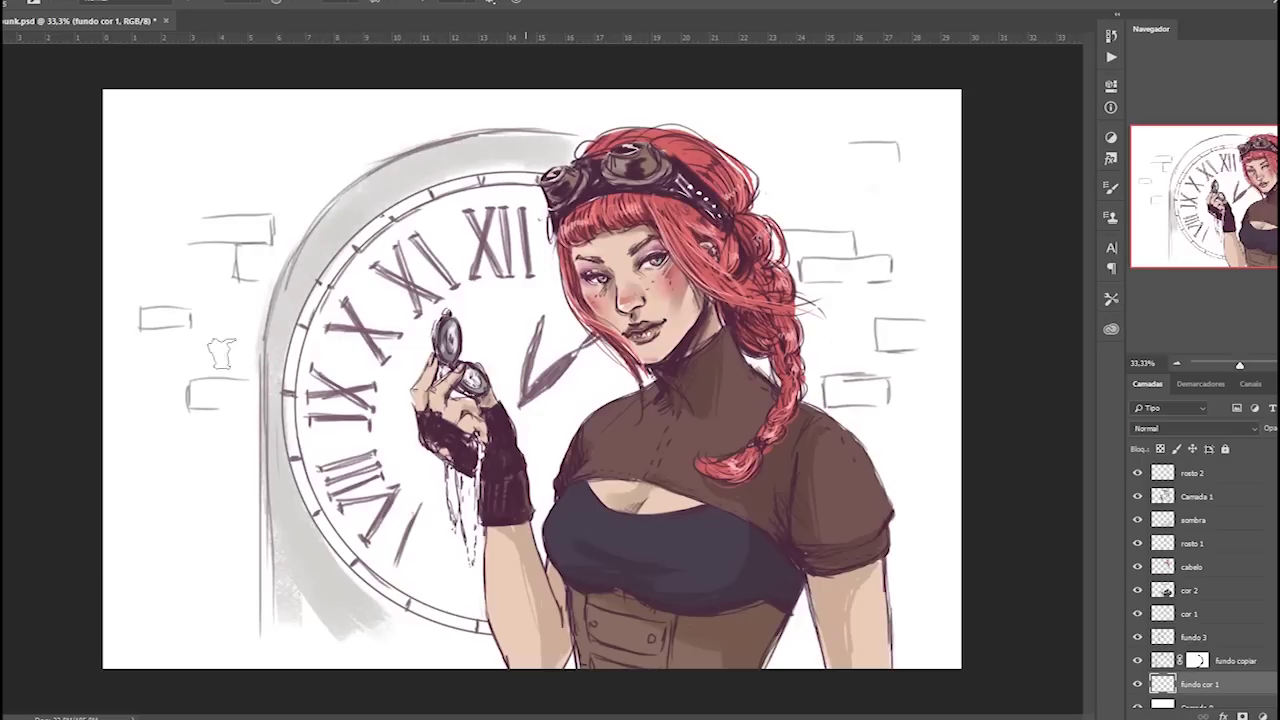
# Shade the left, upper and right-side wall bricks soft grey.
pyautogui.moveTo(188, 393)
pyautogui.mouseDown()
pyautogui.moveTo(252, 398)
pyautogui.moveTo(182, 396)
pyautogui.mouseUp()
pyautogui.moveTo(145, 324); pyautogui.dragTo(205, 326)
pyautogui.moveTo(275, 262)
pyautogui.mouseDown()
pyautogui.moveTo(215, 268)
pyautogui.moveTo(280, 232)
pyautogui.mouseUp()
pyautogui.moveTo(200, 236); pyautogui.dragTo(290, 228)
pyautogui.moveTo(790, 242); pyautogui.dragTo(860, 238)
pyautogui.moveTo(800, 268); pyautogui.dragTo(910, 270)
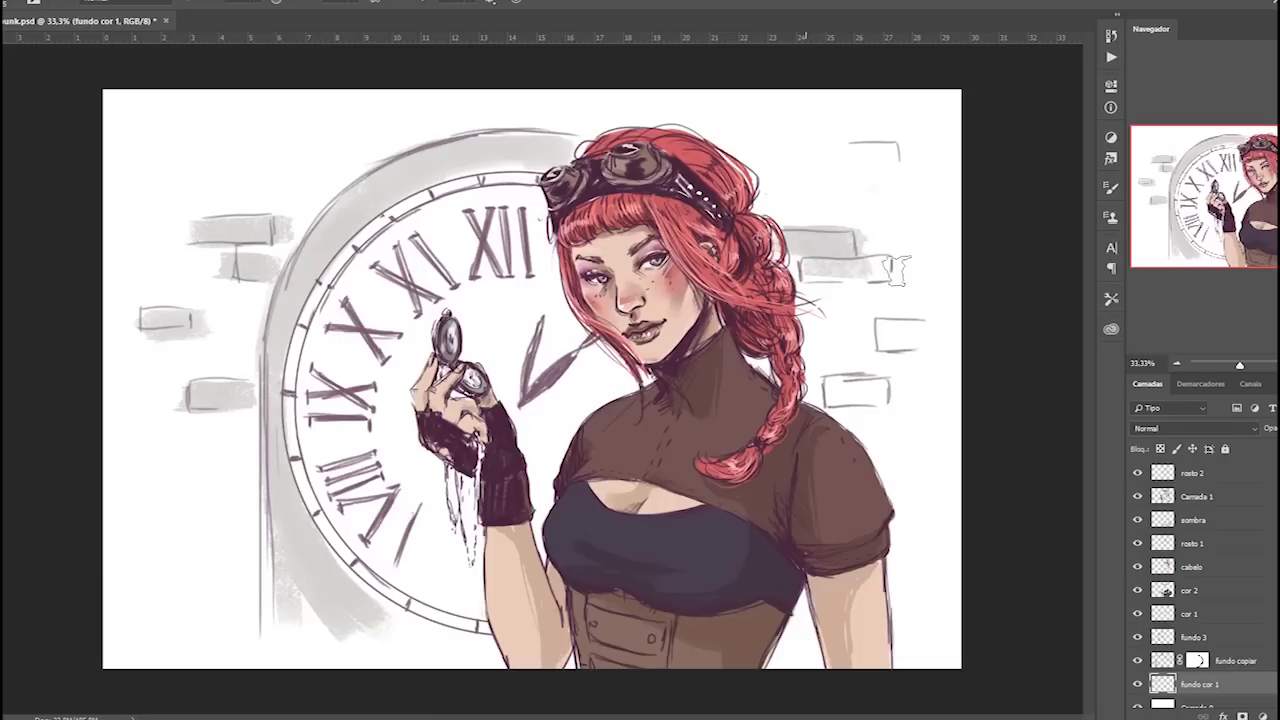
pyautogui.moveTo(925, 330)
pyautogui.mouseDown()
pyautogui.moveTo(895, 336)
pyautogui.moveTo(935, 336)
pyautogui.mouseUp()
pyautogui.moveTo(830, 388)
pyautogui.mouseDown()
pyautogui.moveTo(905, 392)
pyautogui.moveTo(890, 392)
pyautogui.mouseUp()
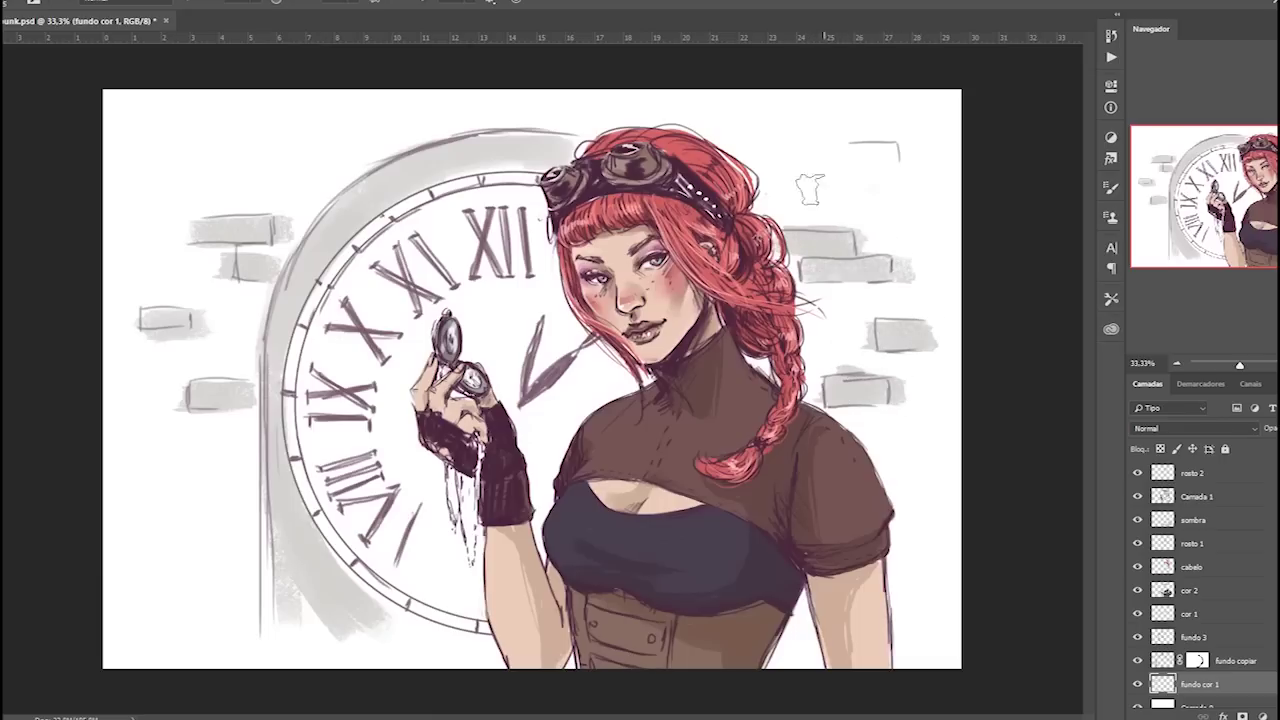
pyautogui.moveTo(760, 162); pyautogui.dragTo(895, 155)
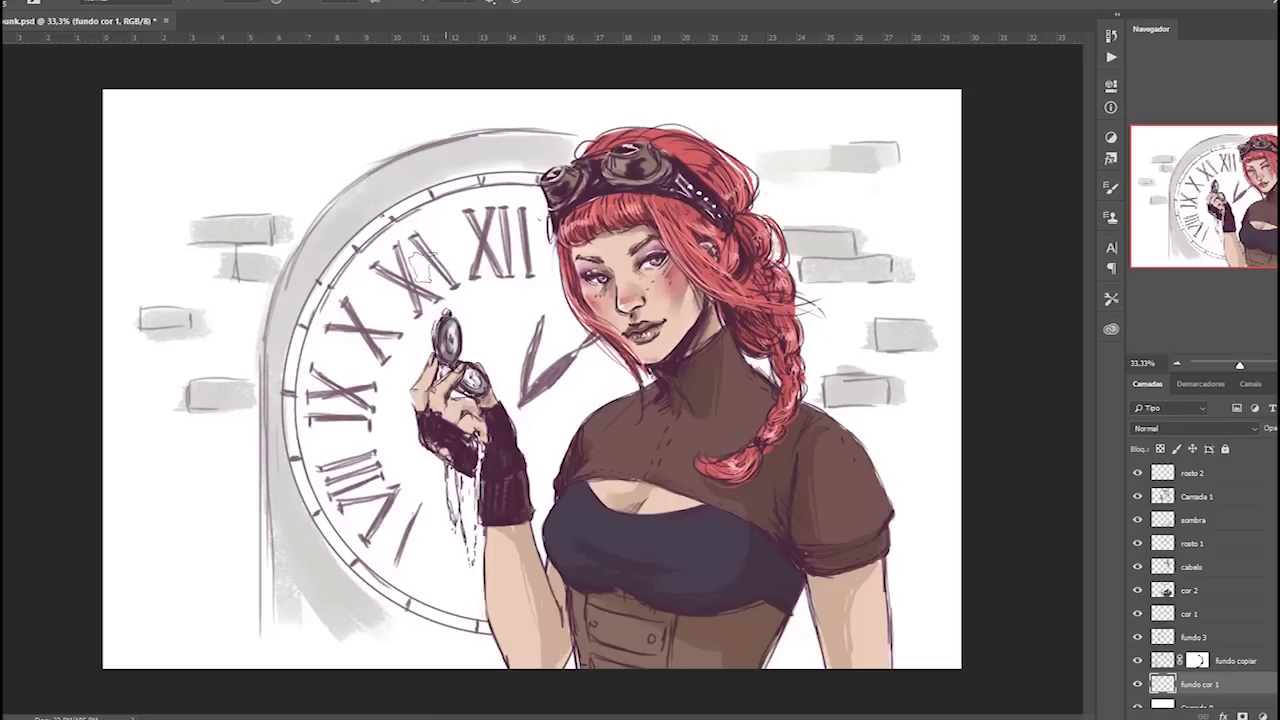
# Tint the clock face light grey e6e4e2, from the left rim up past XII.
pyautogui.click(2, 445)
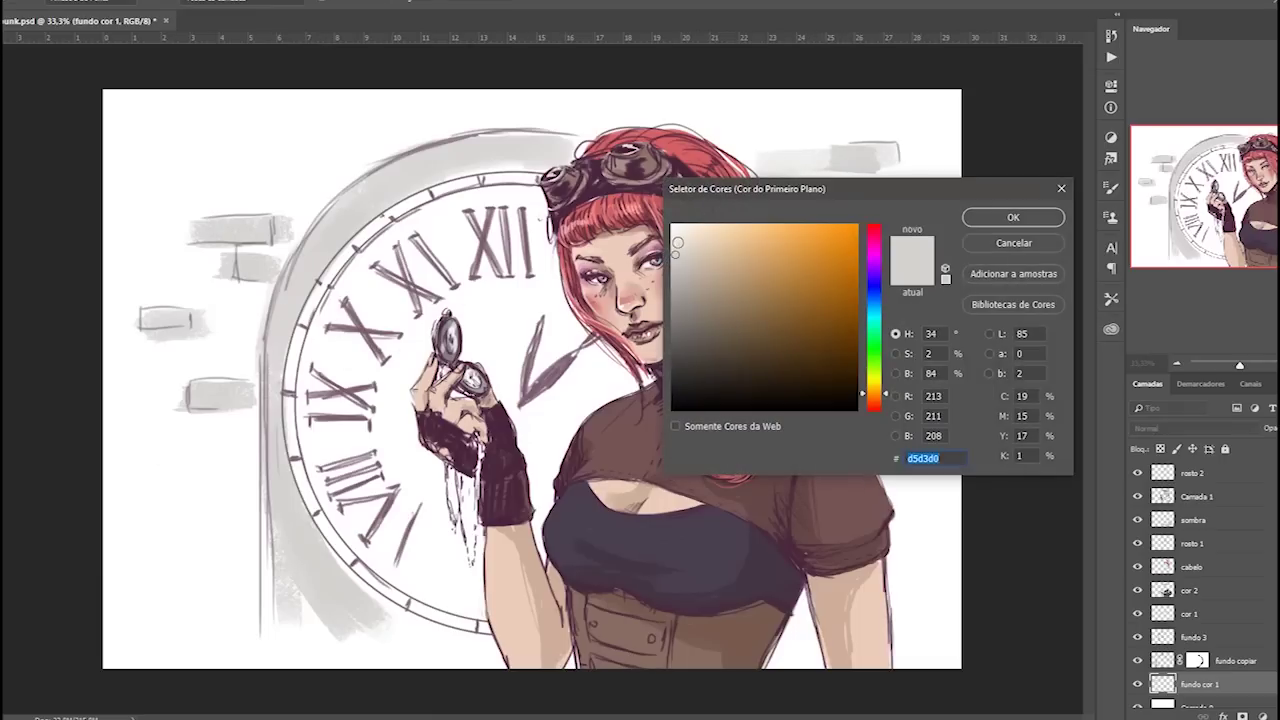
pyautogui.write('e6e4e2')
pyautogui.click(1013, 217)
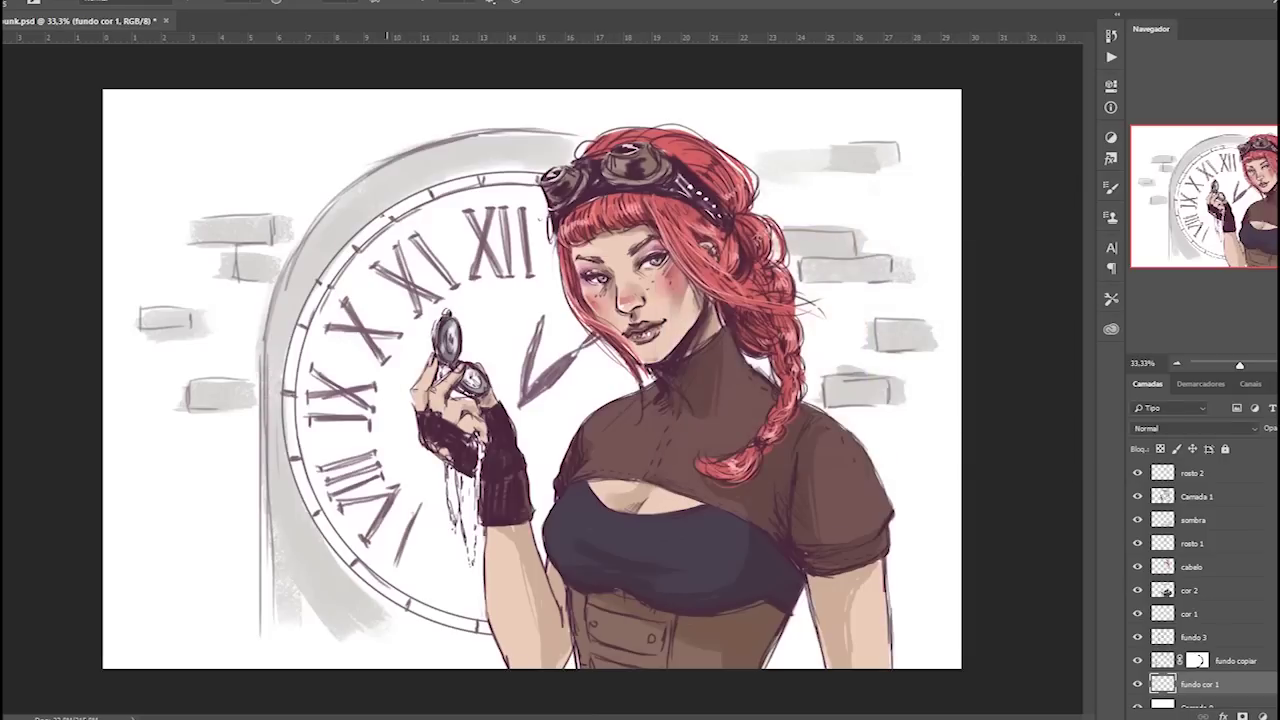
pyautogui.moveTo(322, 330)
pyautogui.mouseDown()
pyautogui.moveTo(318, 440)
pyautogui.moveTo(350, 530)
pyautogui.mouseUp()
pyautogui.moveTo(298, 400); pyautogui.dragTo(390, 580)
pyautogui.moveTo(310, 490); pyautogui.dragTo(410, 585)
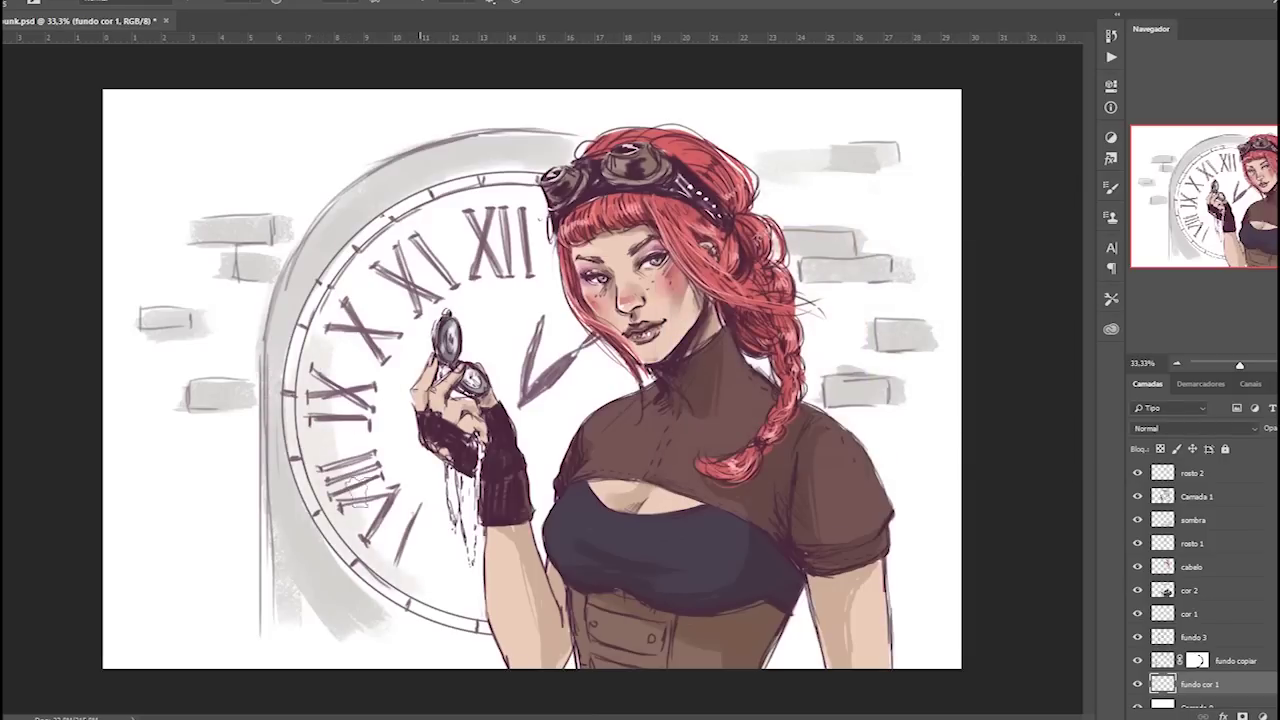
pyautogui.moveTo(358, 498)
pyautogui.mouseDown()
pyautogui.moveTo(430, 570)
pyautogui.moveTo(455, 455)
pyautogui.moveTo(470, 590)
pyautogui.mouseUp()
pyautogui.moveTo(475, 530); pyautogui.dragTo(465, 600)
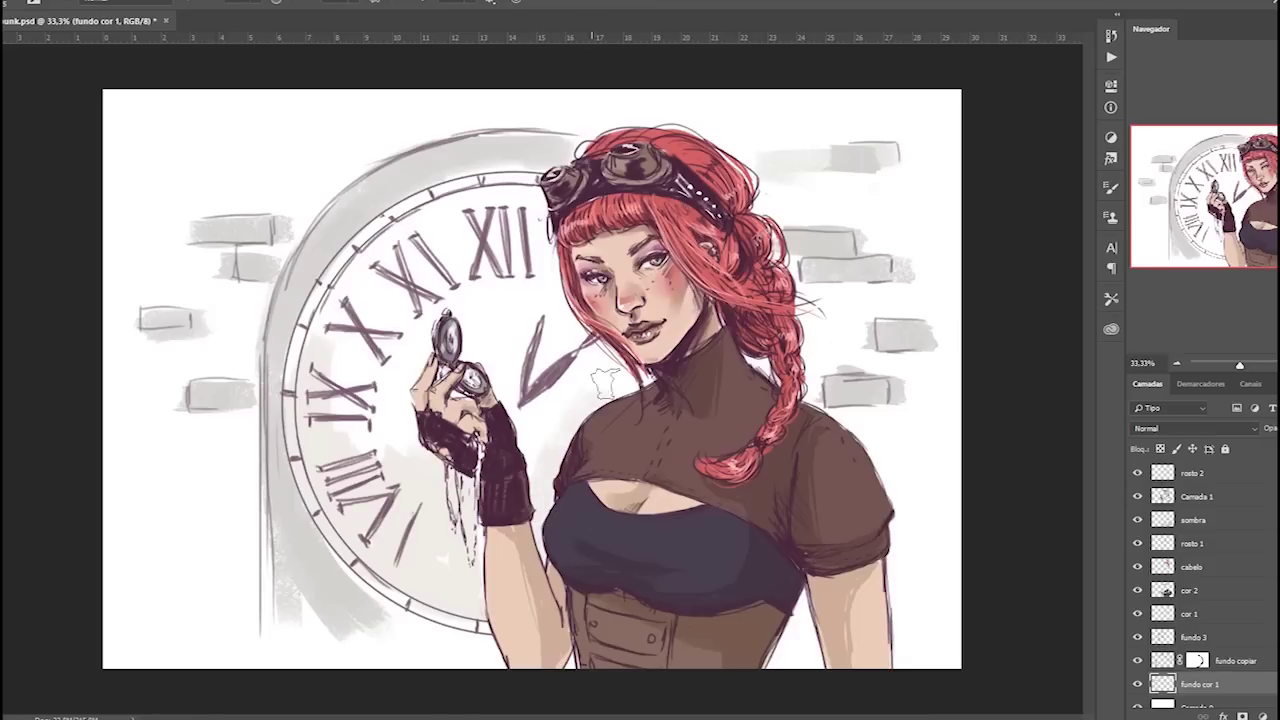
pyautogui.moveTo(580, 300); pyautogui.dragTo(525, 455)
pyautogui.moveTo(505, 300)
pyautogui.mouseDown()
pyautogui.moveTo(420, 370)
pyautogui.moveTo(380, 440)
pyautogui.moveTo(320, 340)
pyautogui.moveTo(500, 200)
pyautogui.mouseUp()
pyautogui.moveTo(420, 280)
pyautogui.mouseDown()
pyautogui.moveTo(505, 240)
pyautogui.moveTo(455, 300)
pyautogui.mouseUp()
pyautogui.moveTo(545, 275); pyautogui.dragTo(460, 310)
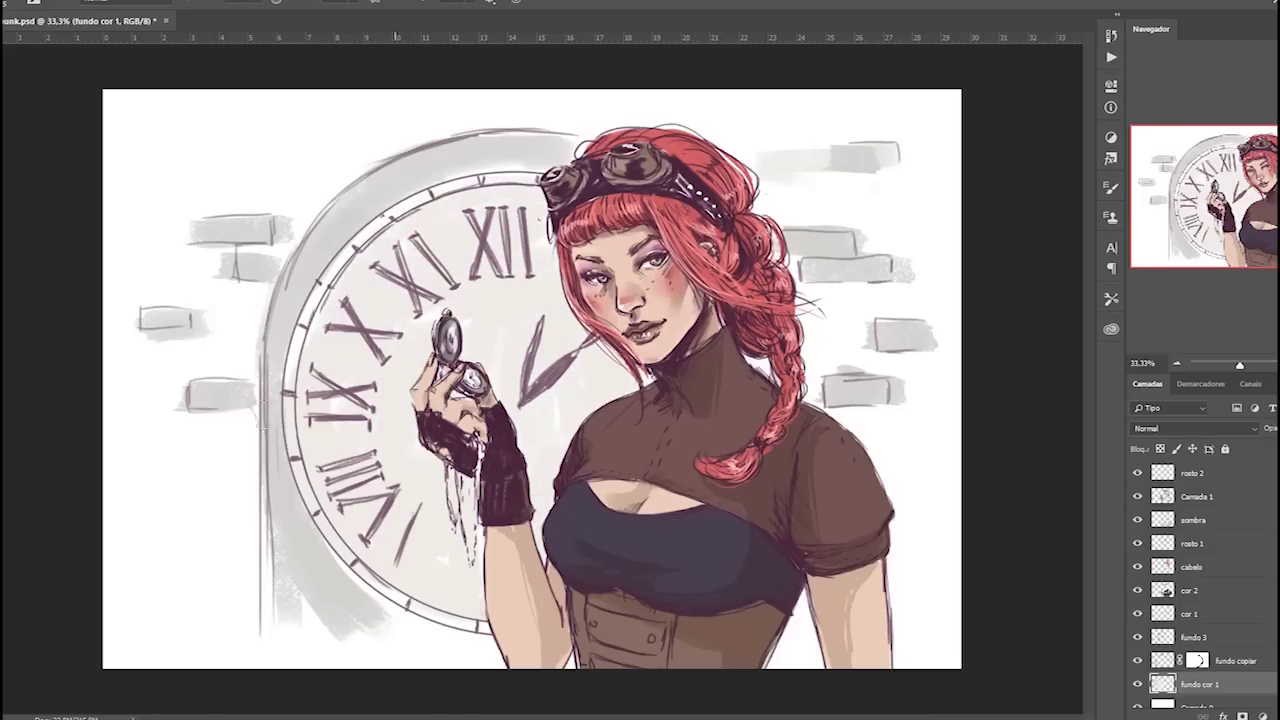
# Choose a darker warm grey and paint the clock's outer and inner left rim.
pyautogui.click(418, 237)
pyautogui.click(410, 178)
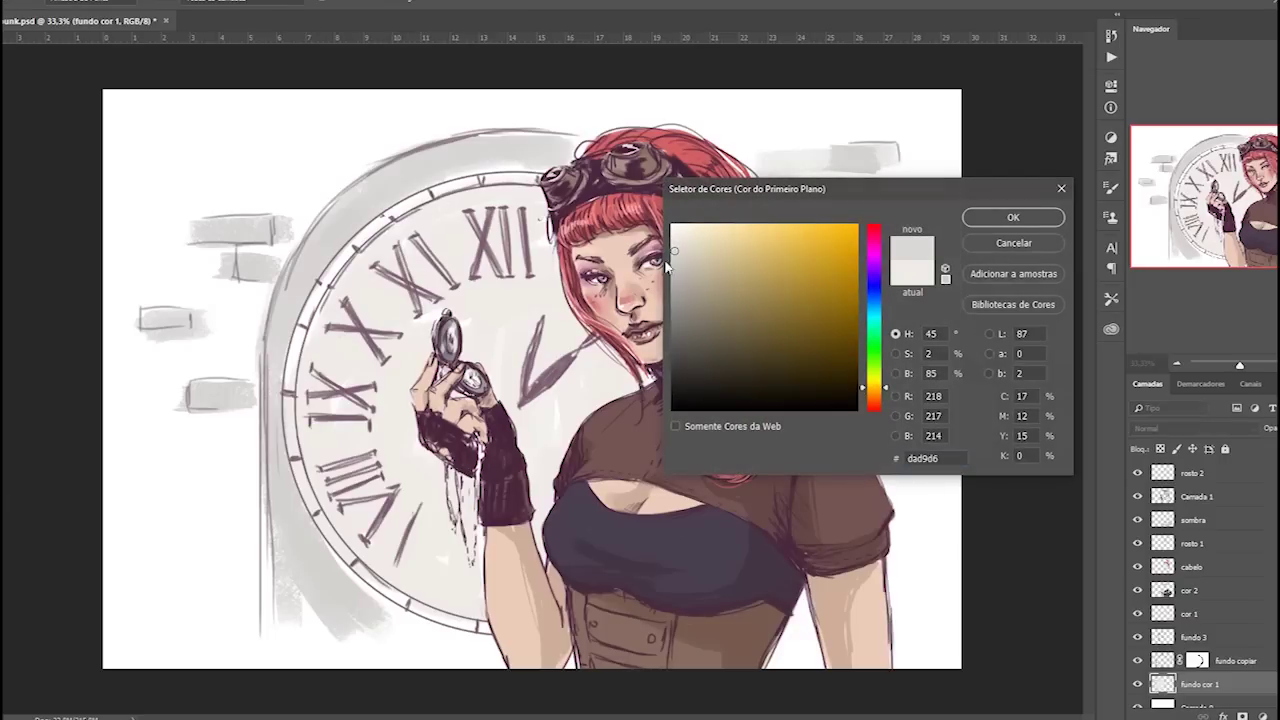
pyautogui.moveTo(678, 262); pyautogui.dragTo(682, 266)
pyautogui.click(1003, 219)
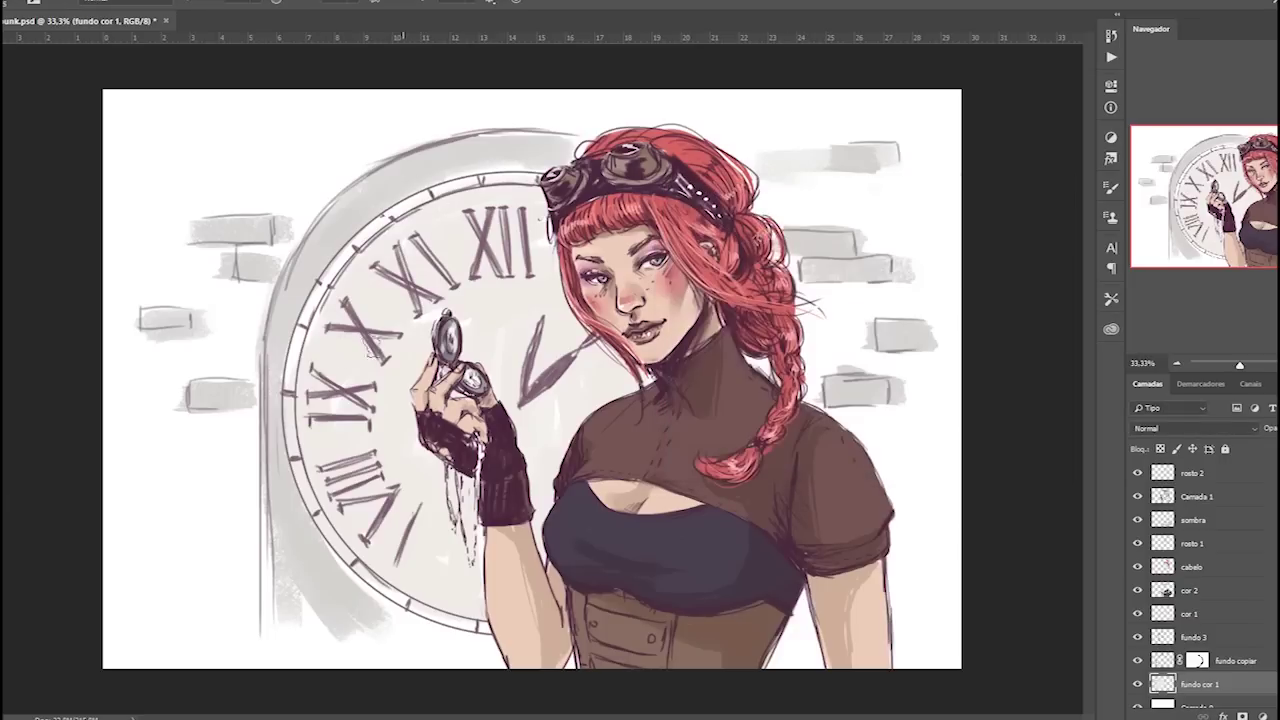
pyautogui.moveTo(297, 465)
pyautogui.mouseDown()
pyautogui.moveTo(324, 528)
pyautogui.moveTo(408, 600)
pyautogui.mouseUp()
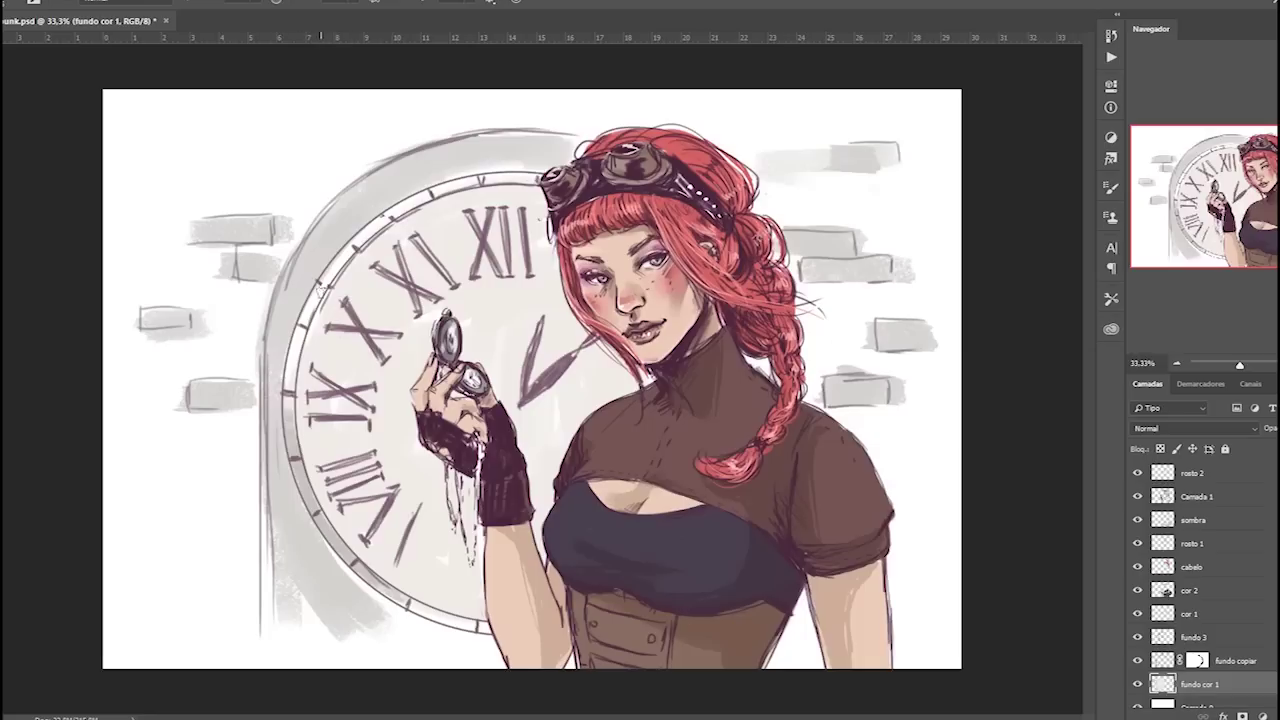
pyautogui.moveTo(294, 340)
pyautogui.mouseDown()
pyautogui.moveTo(300, 310)
pyautogui.moveTo(290, 440)
pyautogui.mouseUp()
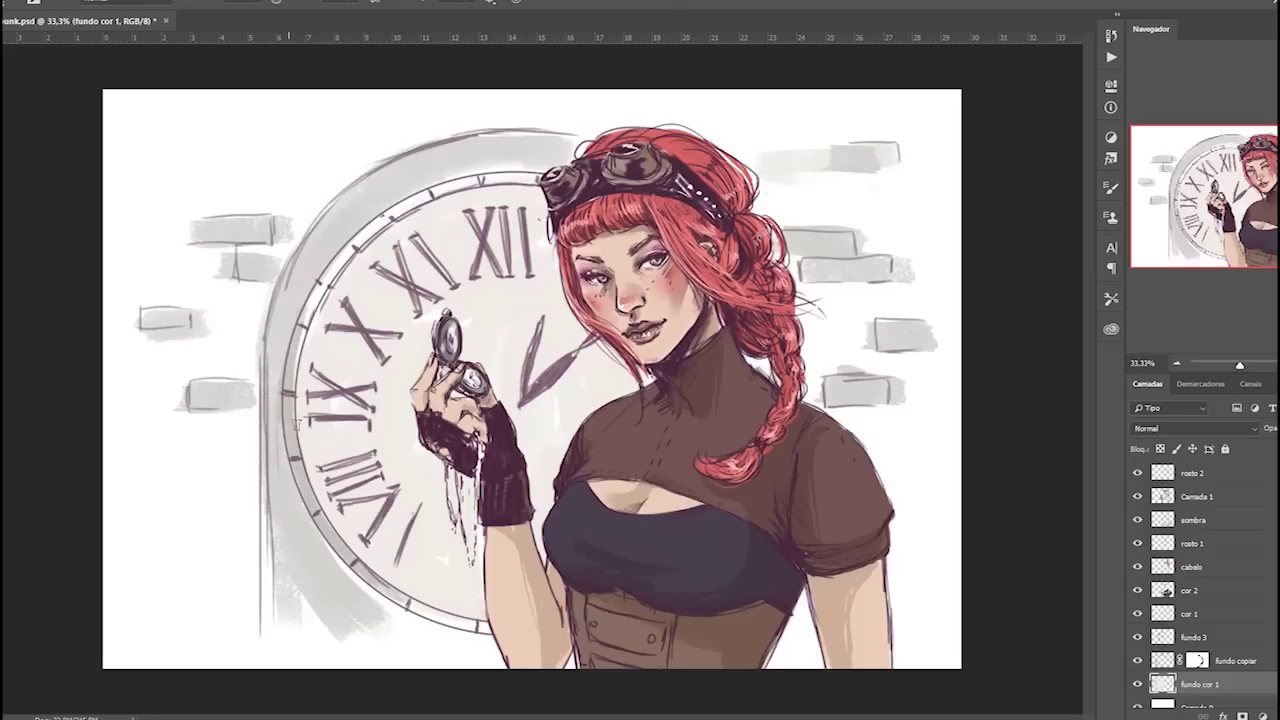
# Undo the rim strokes and repaint the outer left, upper and lower-left rim in darker grey.
pyautogui.hotkey('ctrl', 'alt', 'z')
pyautogui.hotkey('ctrl', 'alt', 'z')
pyautogui.hotkey('ctrl', 'alt', 'z')
pyautogui.hotkey('ctrl', 'alt', 'z')
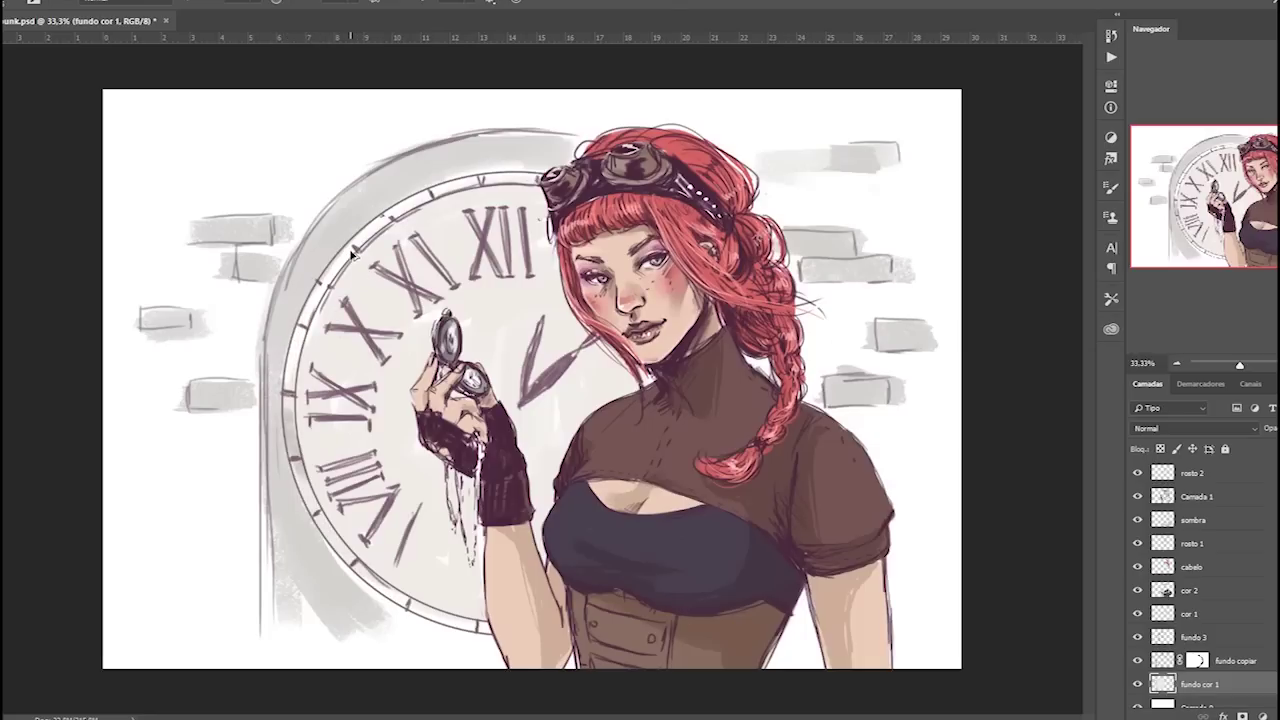
pyautogui.hotkey('ctrl', 'alt', 'z')
pyautogui.moveTo(278, 355); pyautogui.dragTo(266, 495)
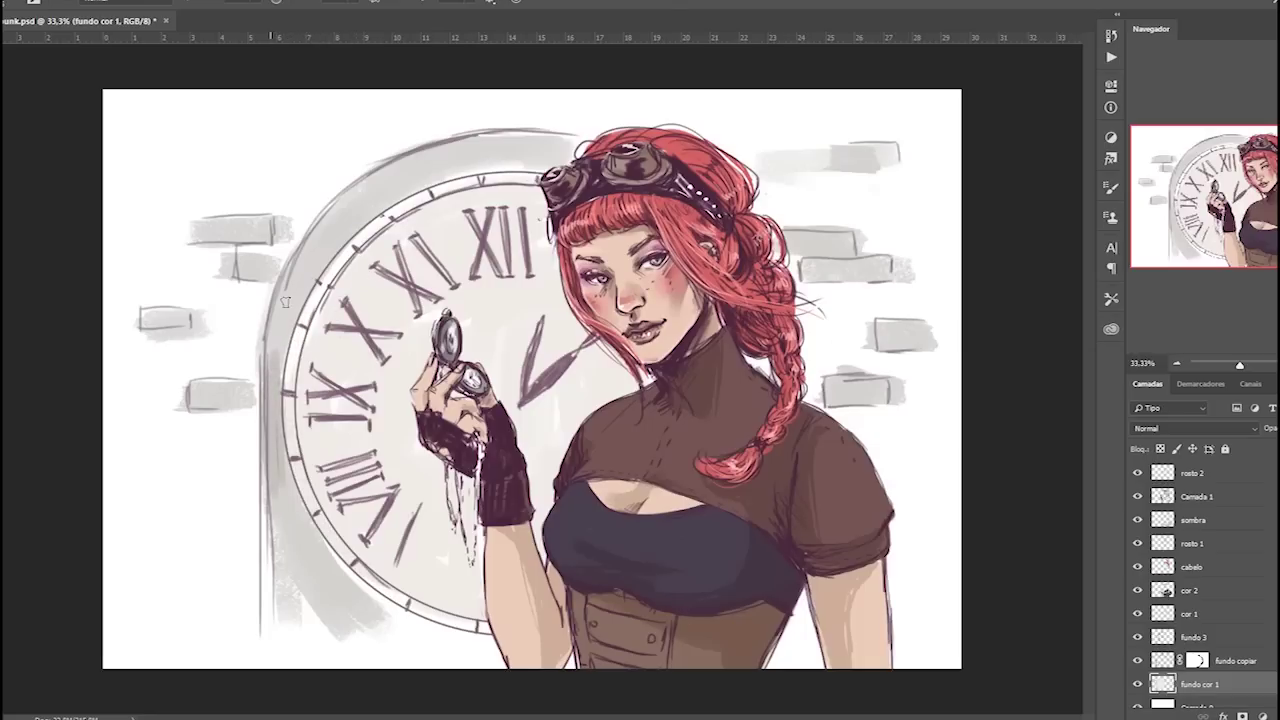
pyautogui.moveTo(290, 290); pyautogui.dragTo(277, 378)
pyautogui.moveTo(317, 258)
pyautogui.mouseDown()
pyautogui.moveTo(296, 292)
pyautogui.moveTo(345, 200)
pyautogui.moveTo(330, 255)
pyautogui.moveTo(358, 216)
pyautogui.moveTo(430, 165)
pyautogui.mouseUp()
pyautogui.moveTo(340, 205)
pyautogui.mouseDown()
pyautogui.moveTo(465, 148)
pyautogui.moveTo(412, 185)
pyautogui.moveTo(510, 165)
pyautogui.mouseUp()
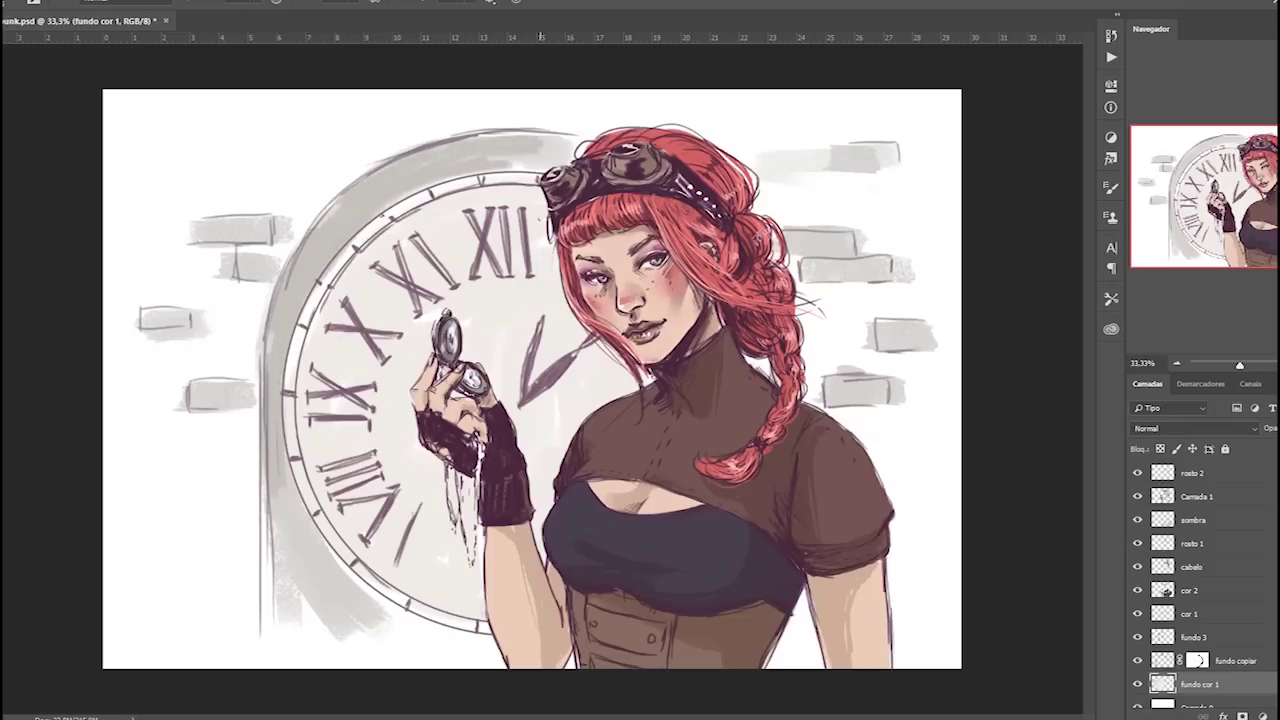
pyautogui.moveTo(270, 490)
pyautogui.mouseDown()
pyautogui.moveTo(305, 580)
pyautogui.moveTo(287, 502)
pyautogui.moveTo(283, 606)
pyautogui.moveTo(270, 520)
pyautogui.mouseUp()
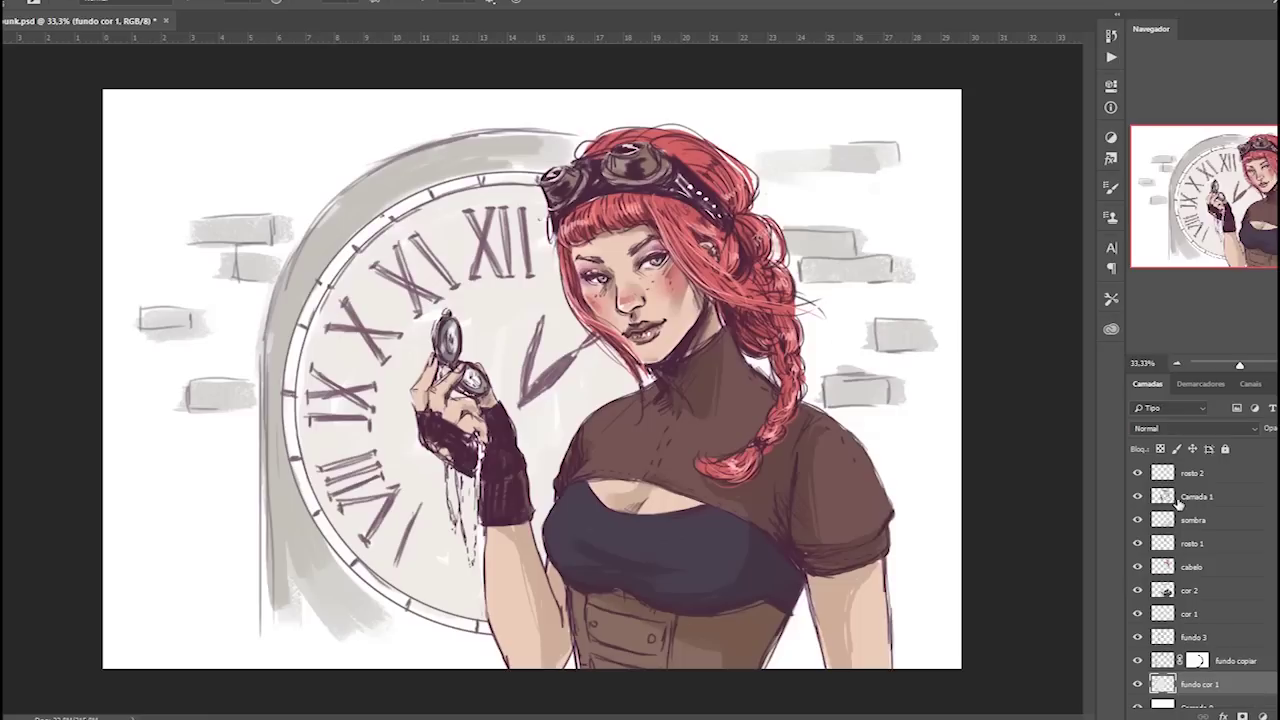
# Add a new layer named 'fundo cor 2' for the background colour.
pyautogui.hotkey('ctrl', 'shift', 'n')
pyautogui.write('fundo cor')
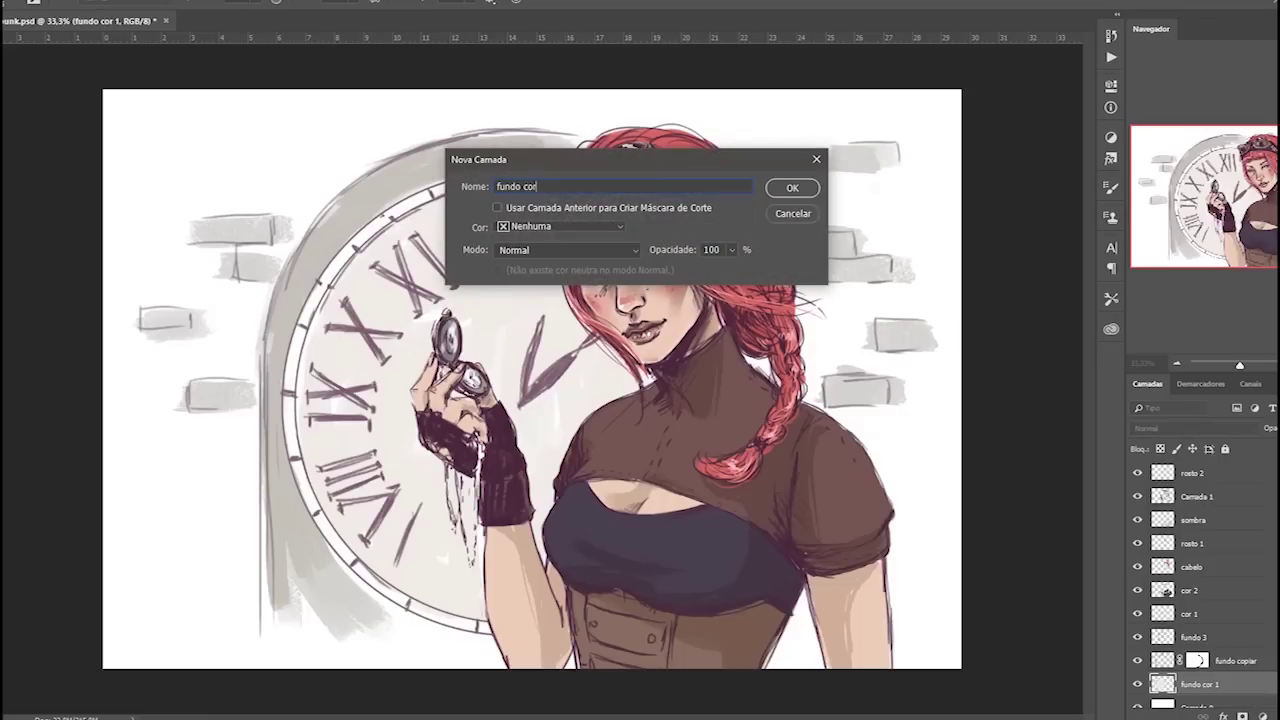
pyautogui.write(' 2')
pyautogui.press('Return')
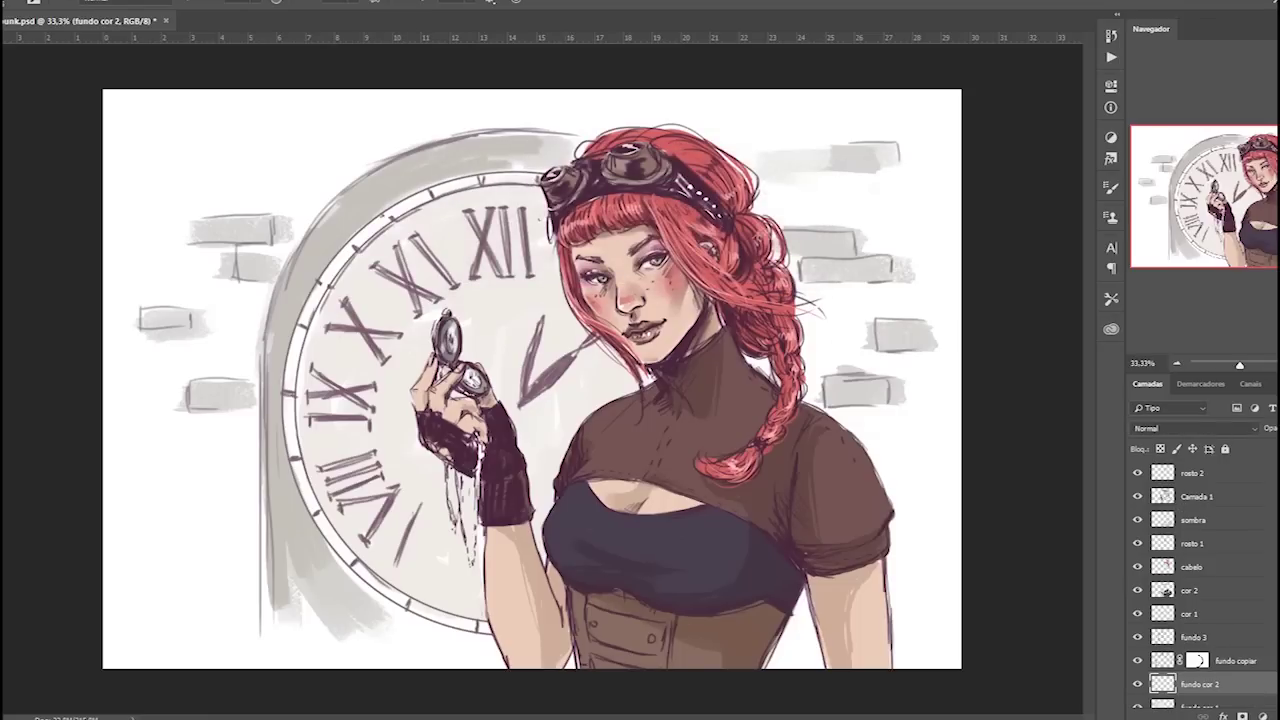
# Fill the new layer with an off-white starting from f5efef.
pyautogui.scroll(-1, 1139, 470)
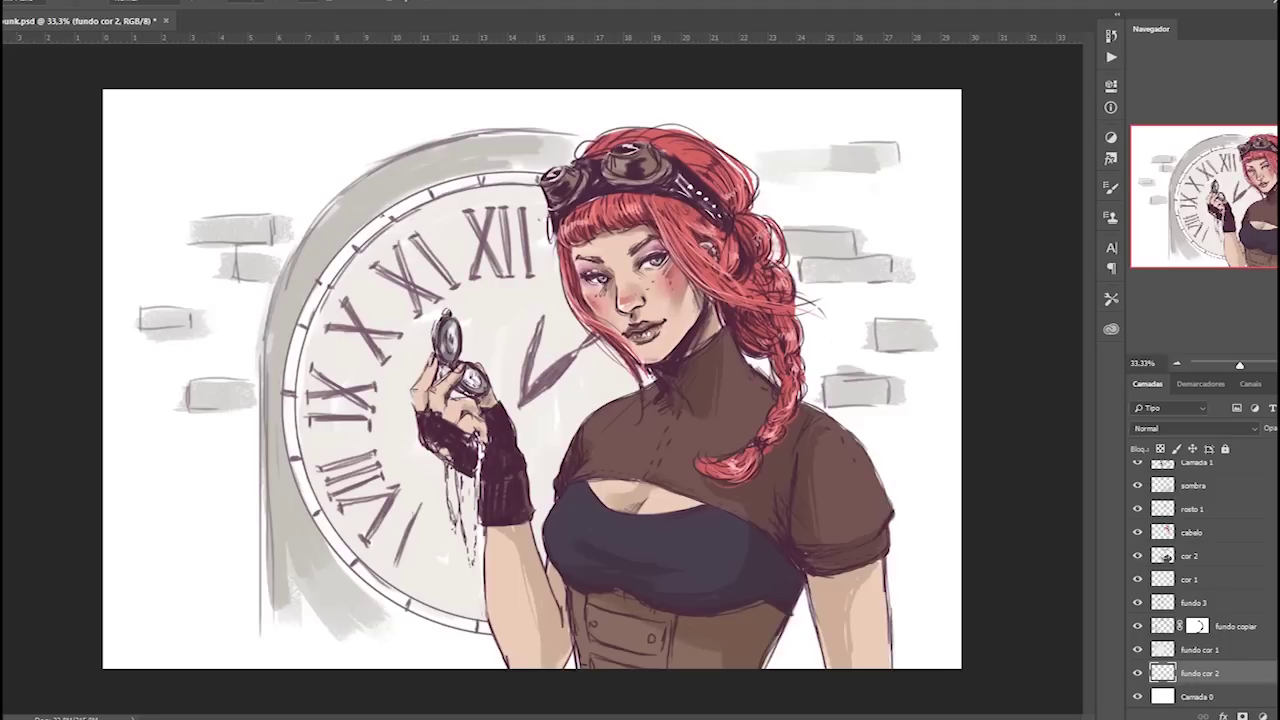
pyautogui.write('f5efef')
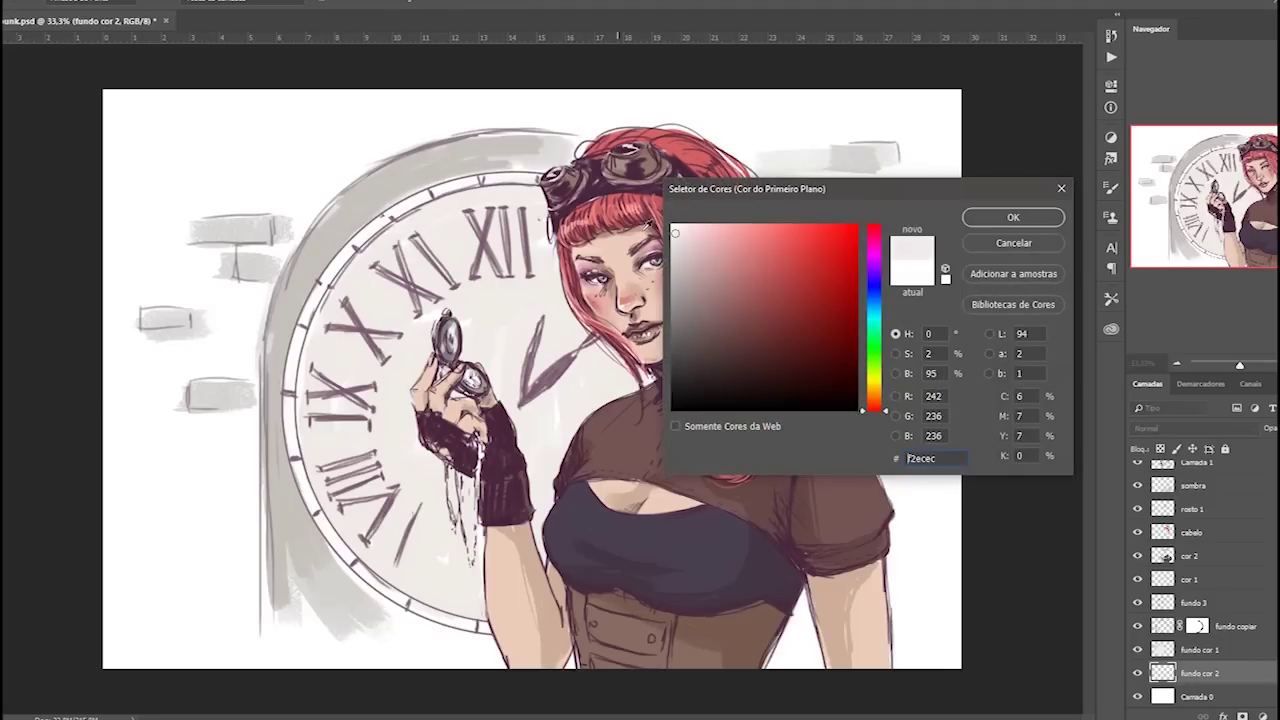
pyautogui.click(345, 242)
pyautogui.click(479, 313)
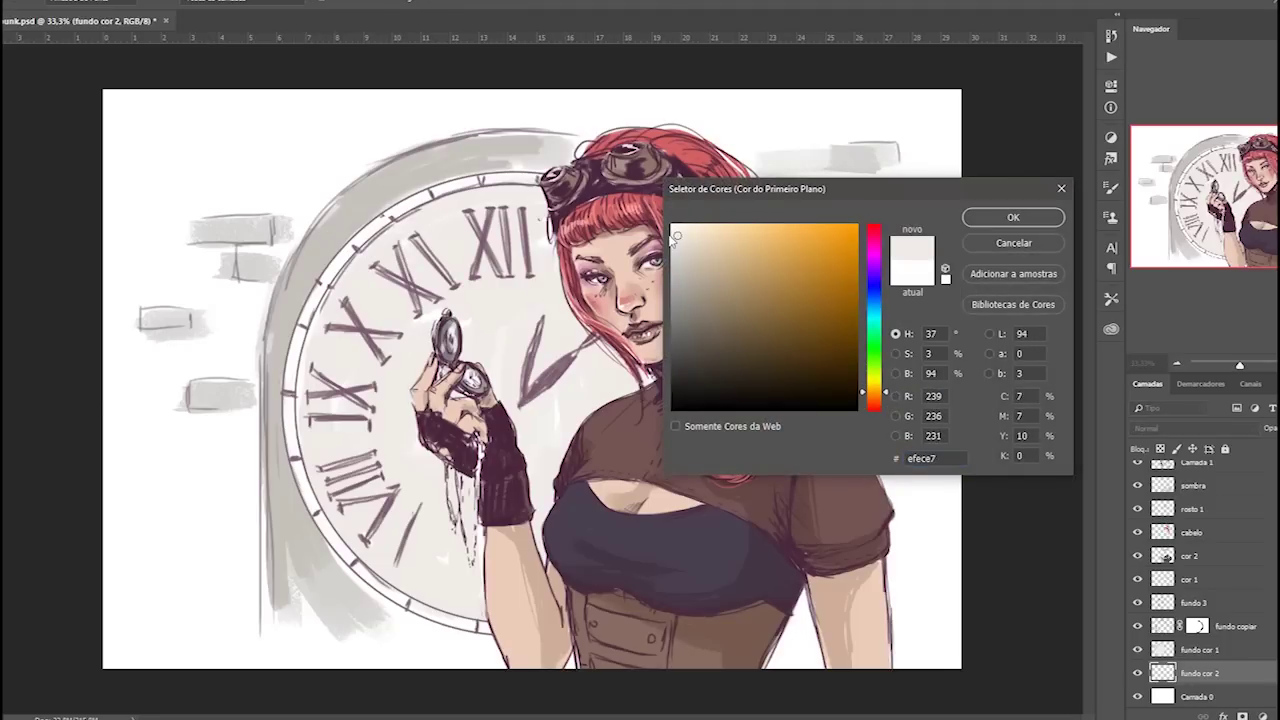
pyautogui.click(678, 233)
pyautogui.click(980, 213)
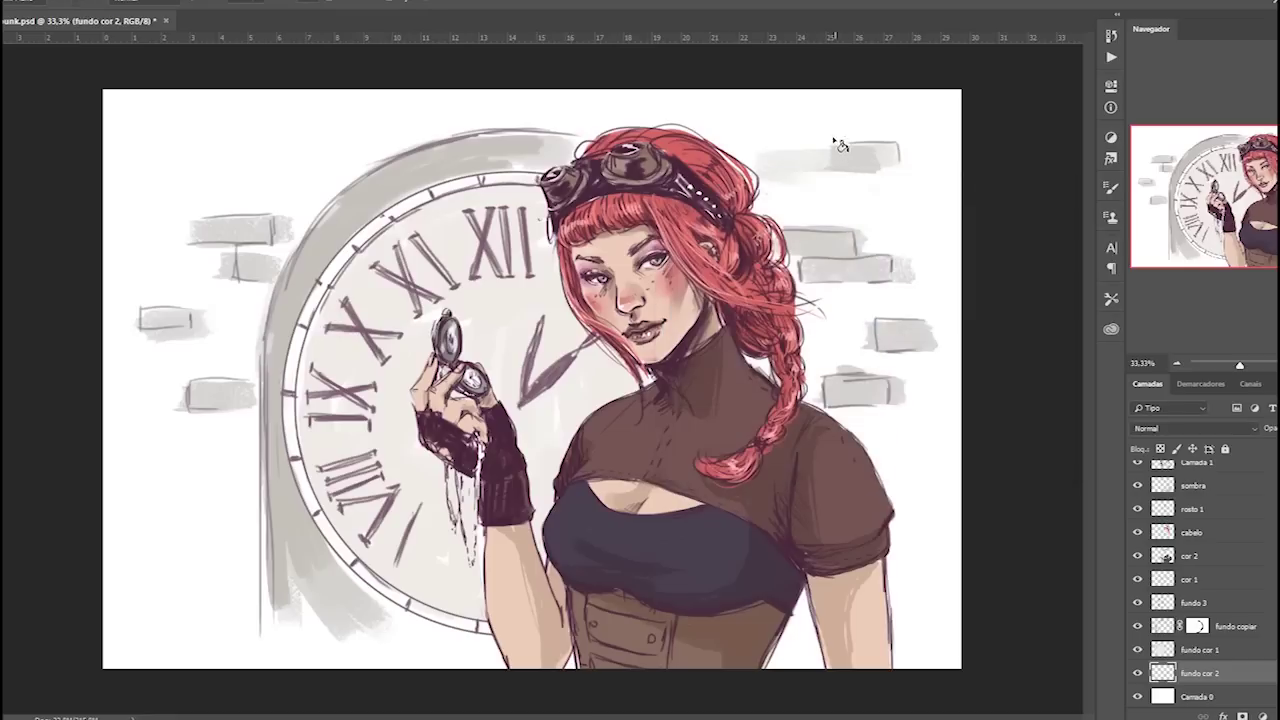
pyautogui.click(840, 130)
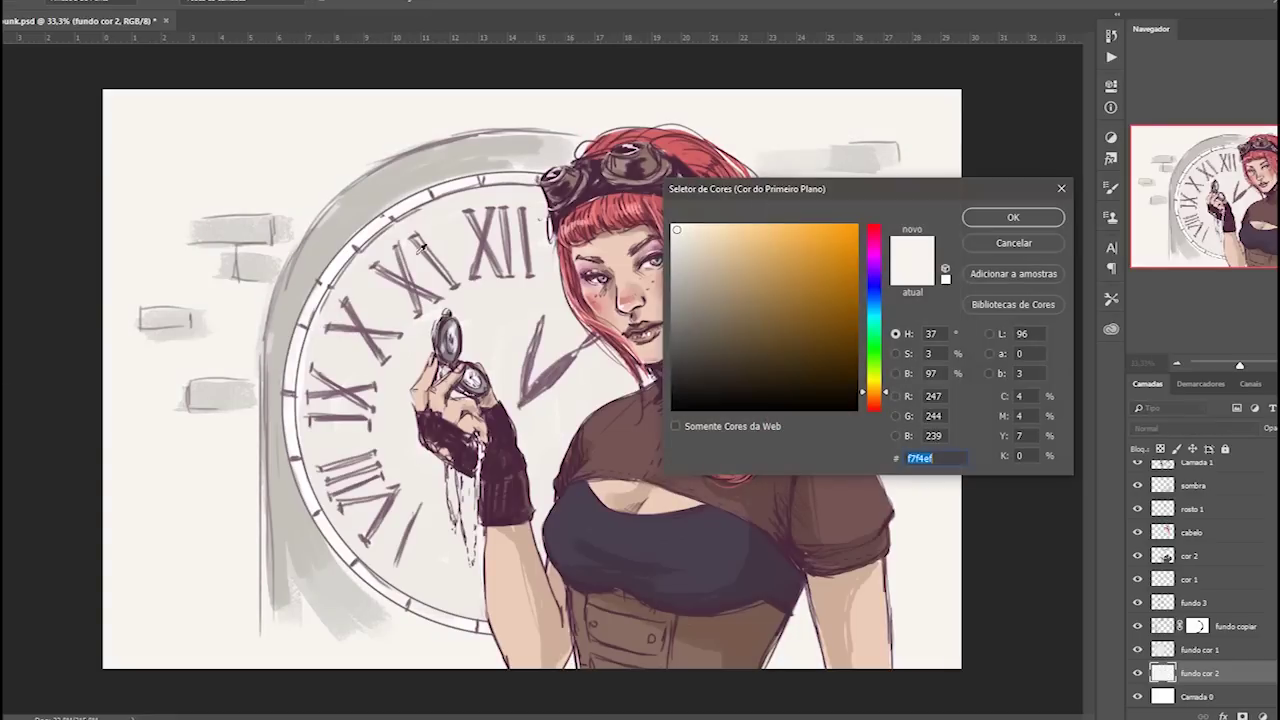
# Lighten the painting colour to pale cream R 250, G 247, B 241.
pyautogui.click(677, 228)
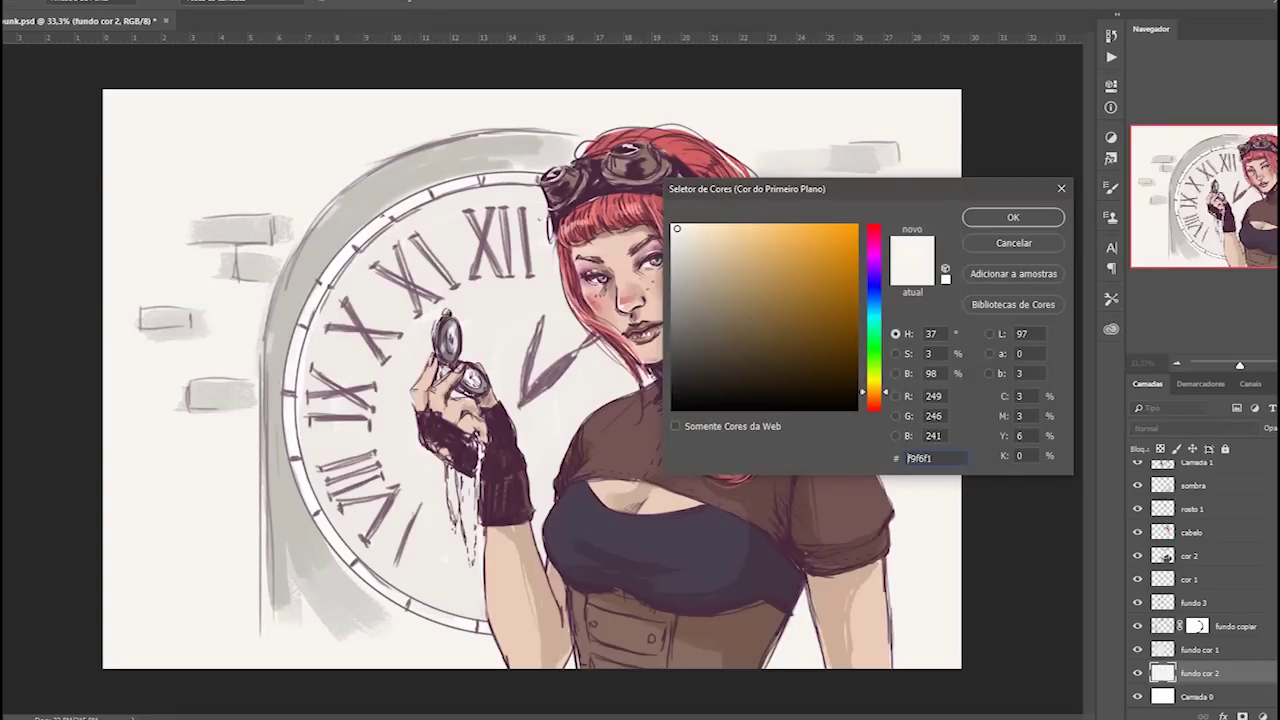
pyautogui.click(980, 216)
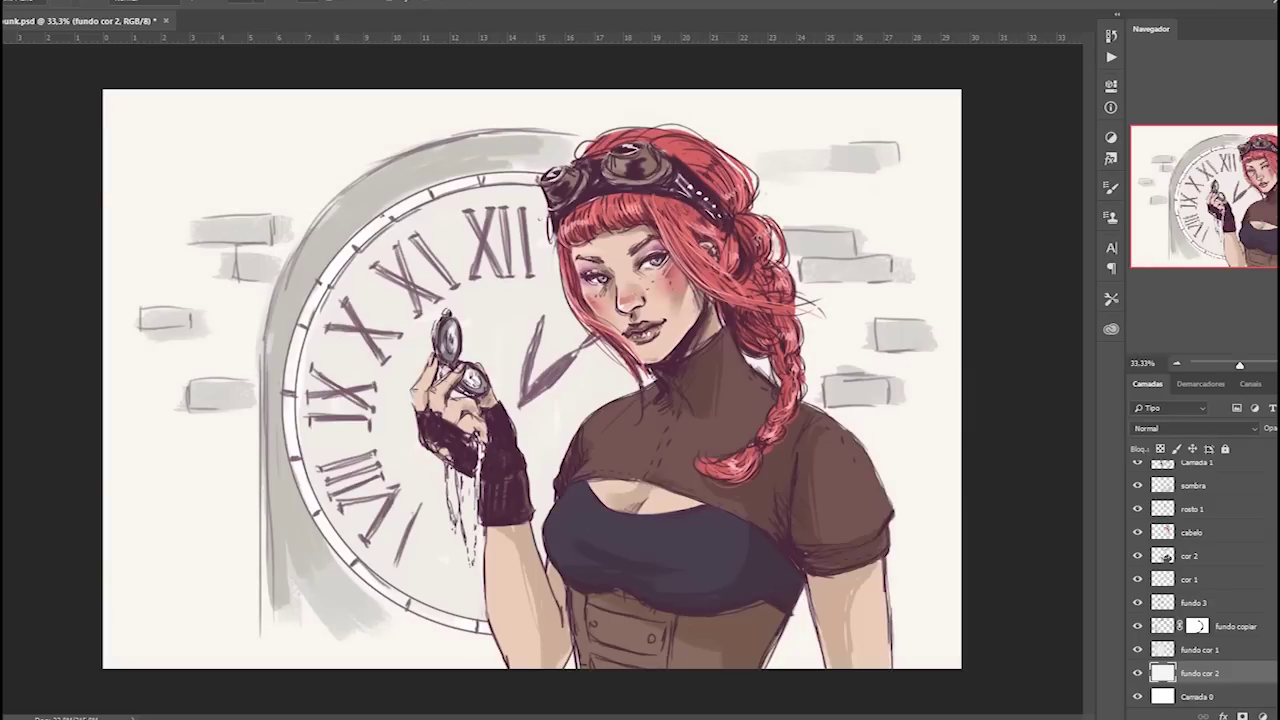
pyautogui.press('g')
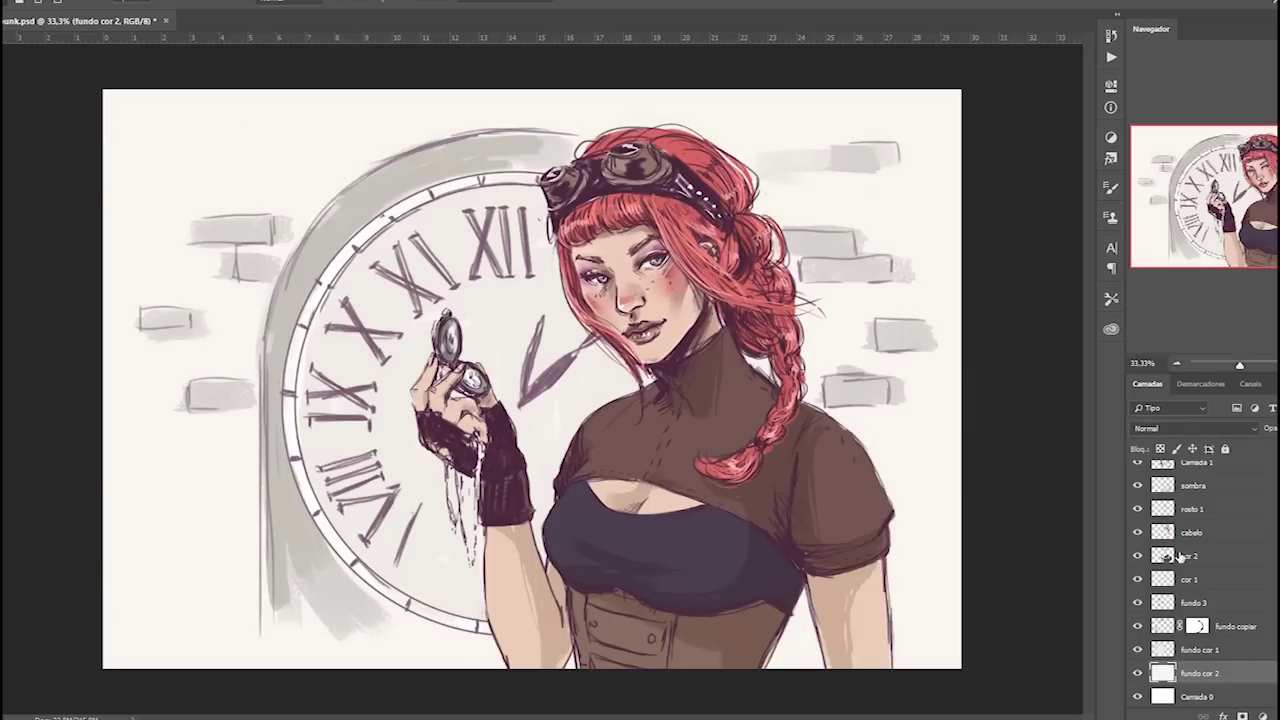
# Create a new empty layer named Camada 2.
pyautogui.hotkey('ctrl', 'shift', 'n')
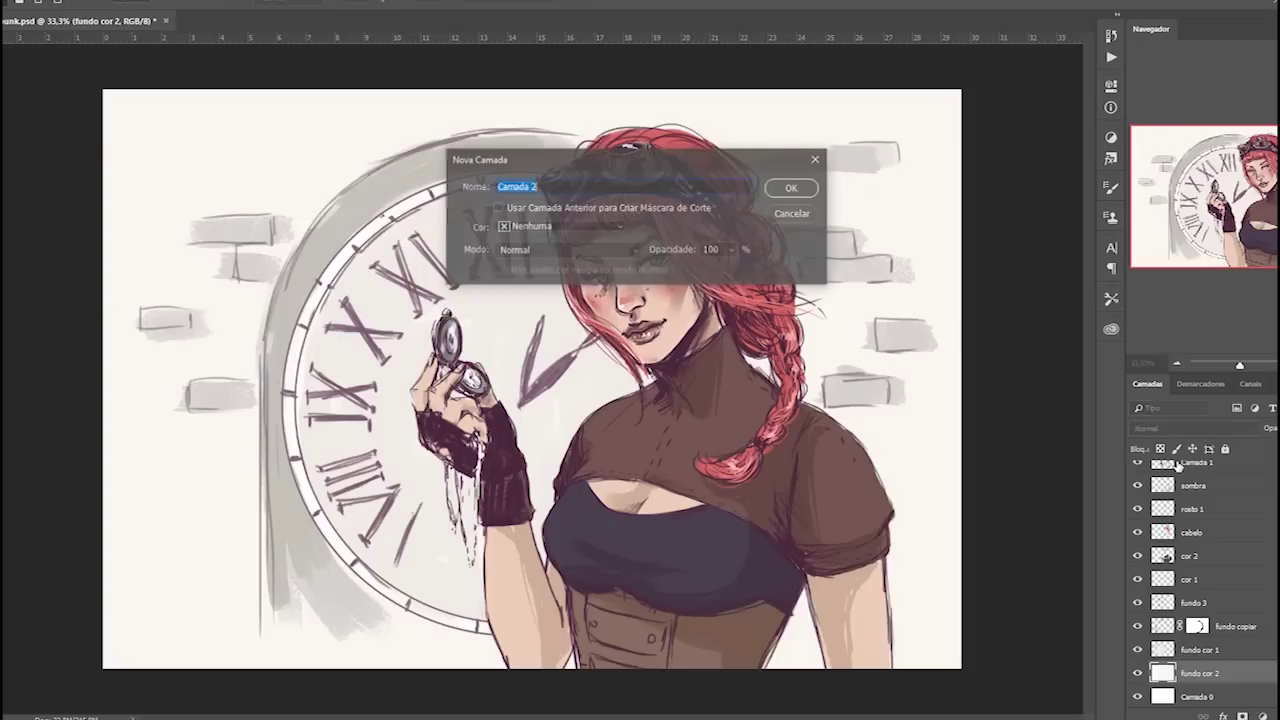
pyautogui.press('Return')
pyautogui.hotkey('ctrl', 's')
pyautogui.rightClick(705, 370)
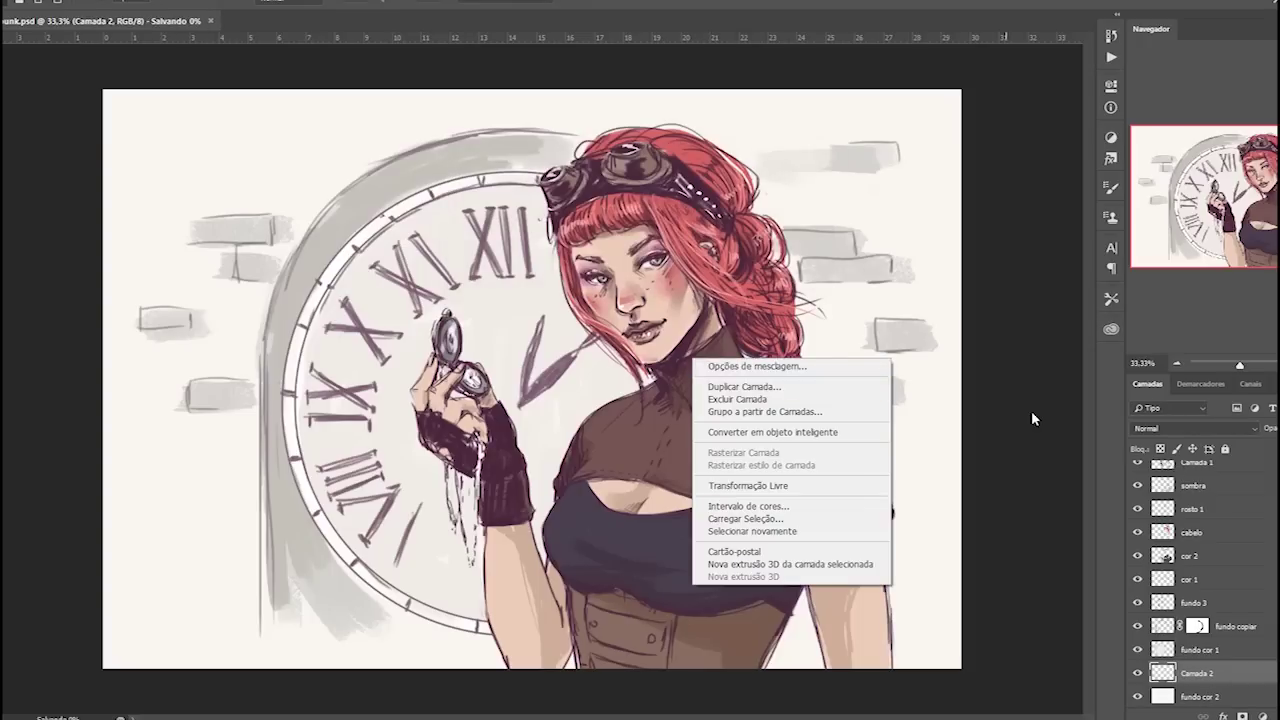
pyautogui.click(1031, 410)
# Paint light-grey watercolour strokes left of the clock with the water20 brush from Watercolor Brushes by Mary.
pyautogui.press('b')
pyautogui.rightClick(616, 344)
pyautogui.moveTo(1098, 488)
pyautogui.mouseDown()
pyautogui.moveTo(1093, 555)
pyautogui.moveTo(1094, 524)
pyautogui.mouseUp()
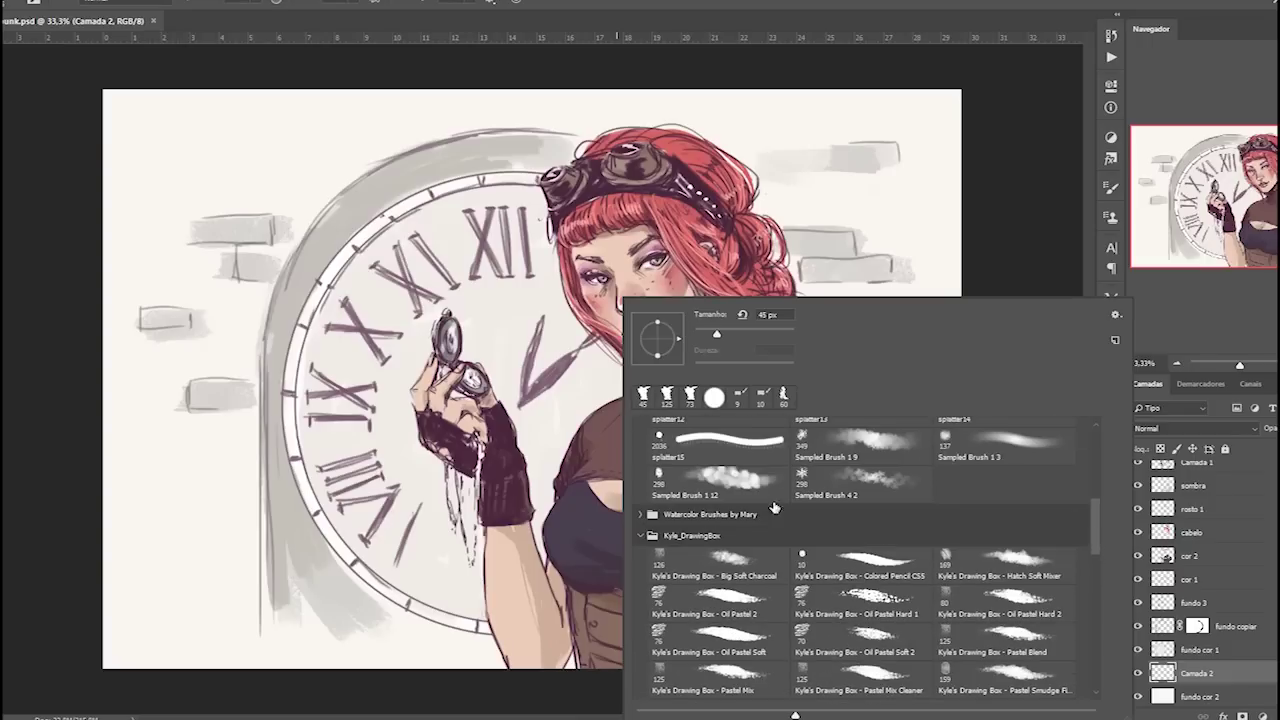
pyautogui.click(641, 537)
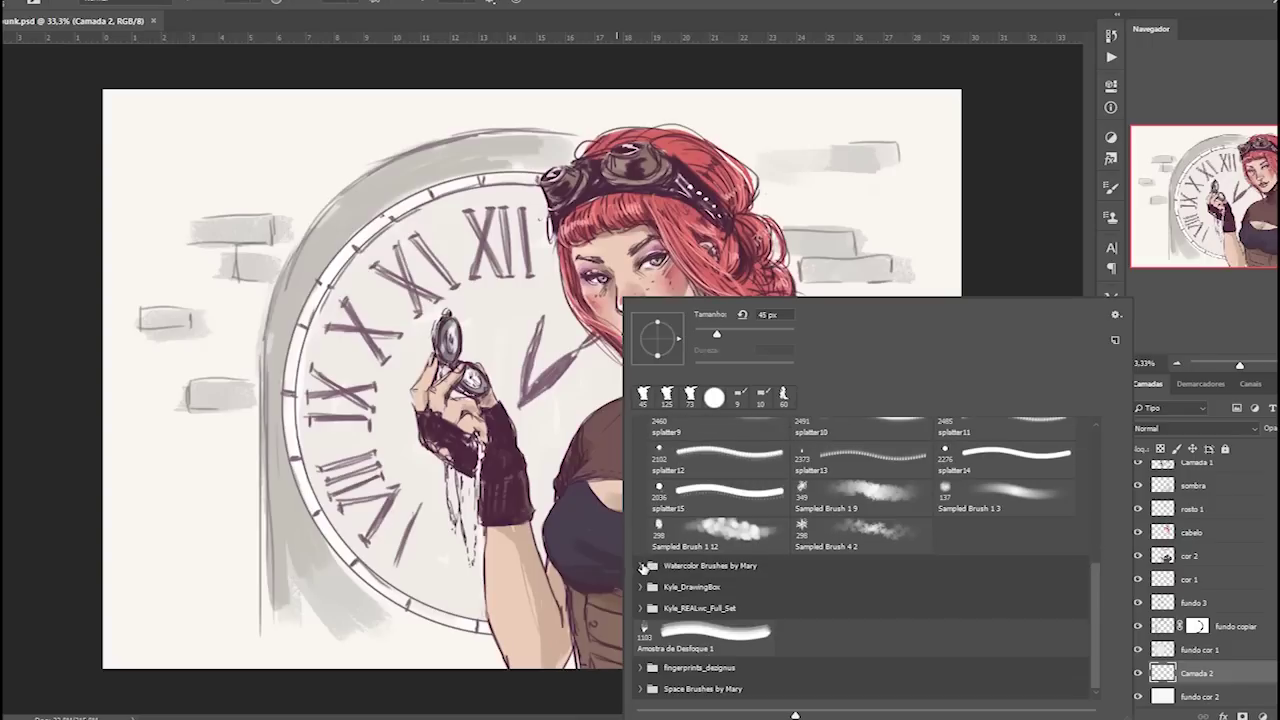
pyautogui.click(641, 566)
pyautogui.moveTo(1097, 497); pyautogui.dragTo(1093, 519)
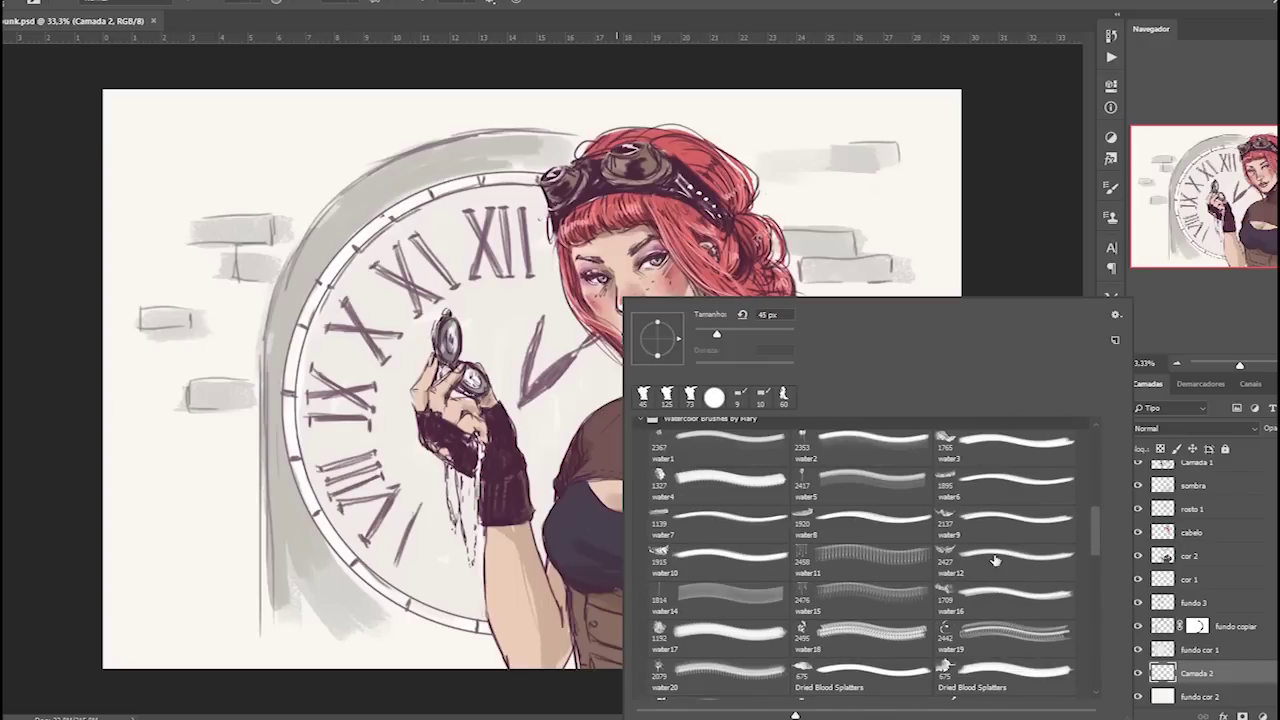
pyautogui.click(688, 668)
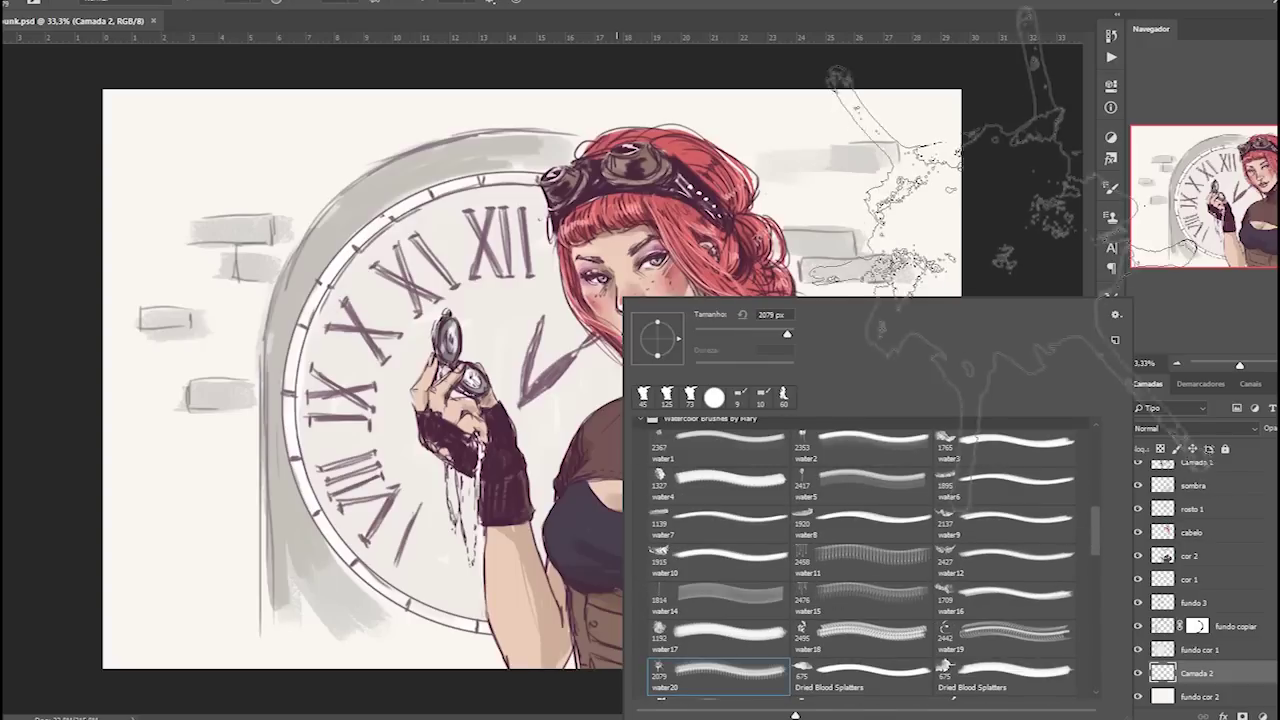
pyautogui.press('Return')
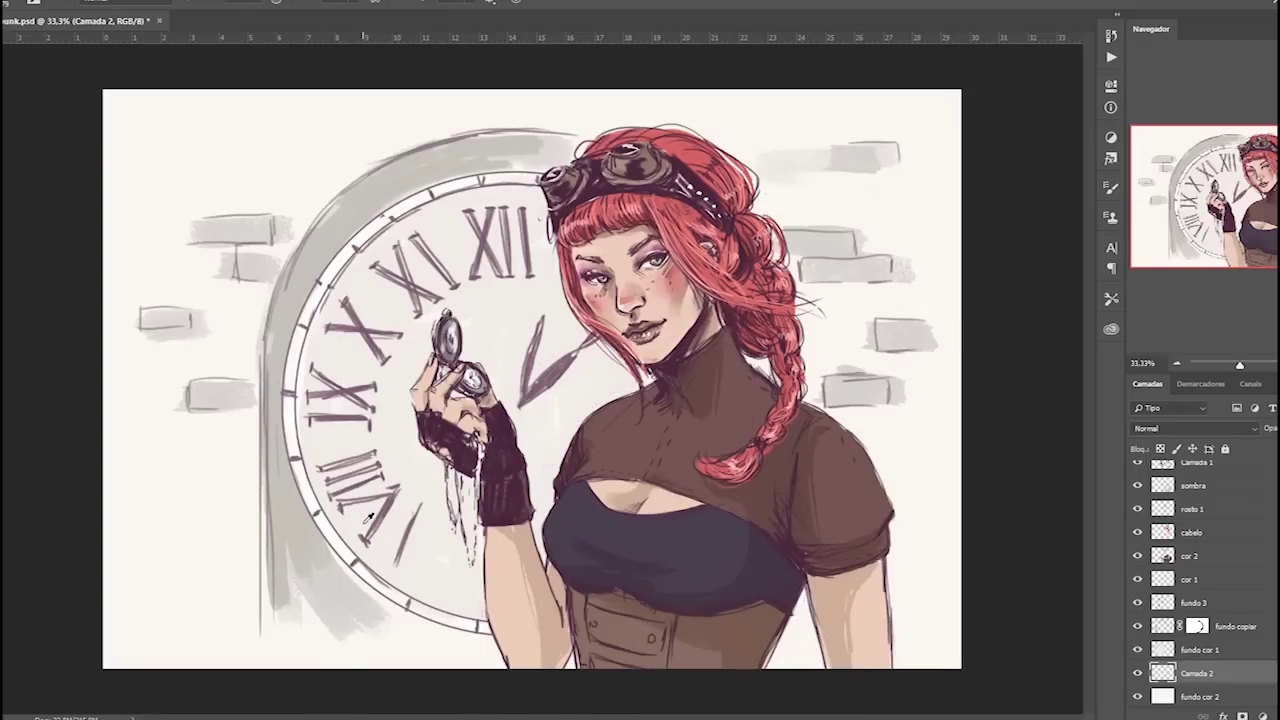
pyautogui.moveTo(250, 560); pyautogui.dragTo(210, 580)
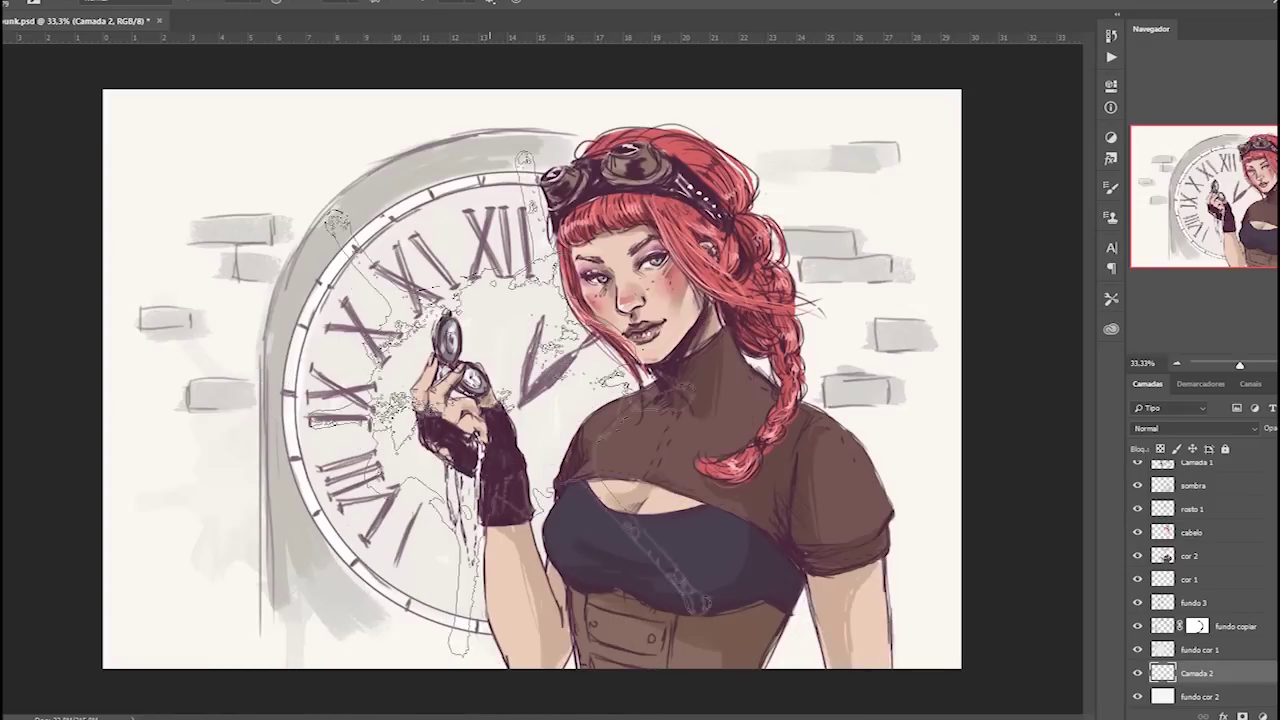
# Move Camada 2 above fundo cor 1, set light grey d5d1ca, and switch to the water2 then water5 brushes.
pyautogui.moveTo(1197, 673)
pyautogui.mouseDown()
pyautogui.moveTo(1208, 640)
pyautogui.moveTo(1200, 685)
pyautogui.moveTo(1228, 632)
pyautogui.mouseUp()
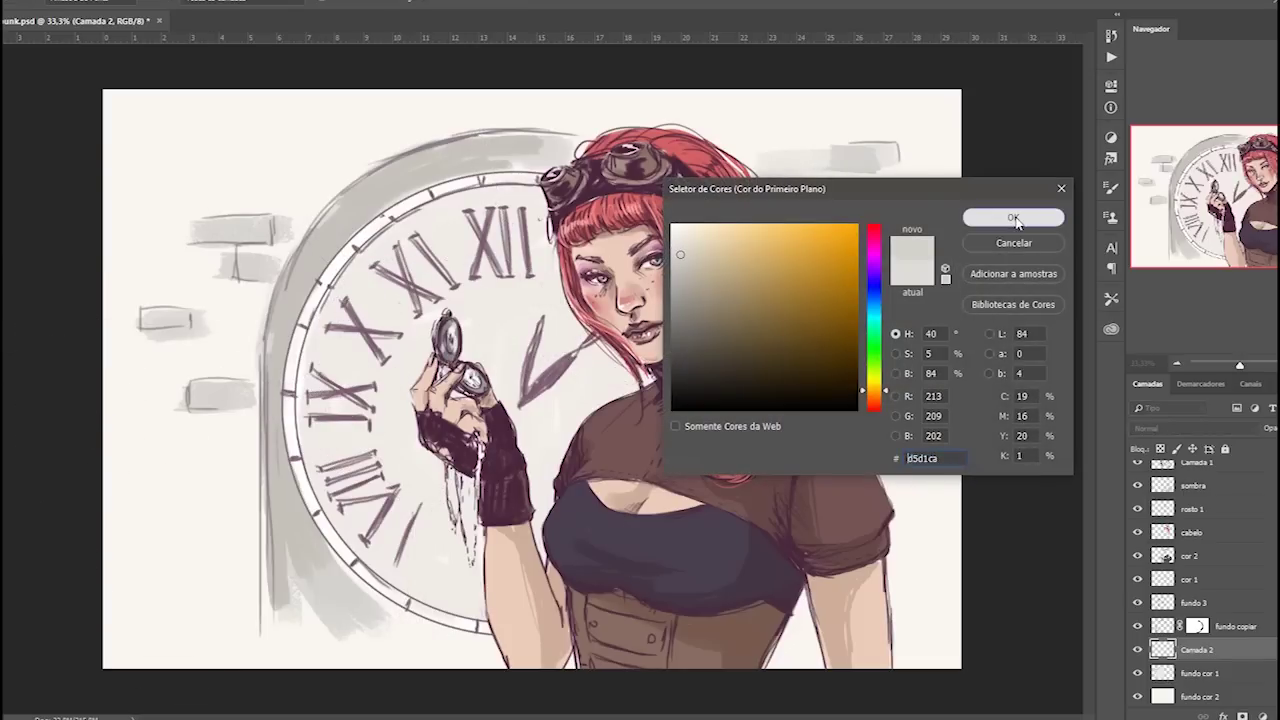
pyautogui.click(1013, 217)
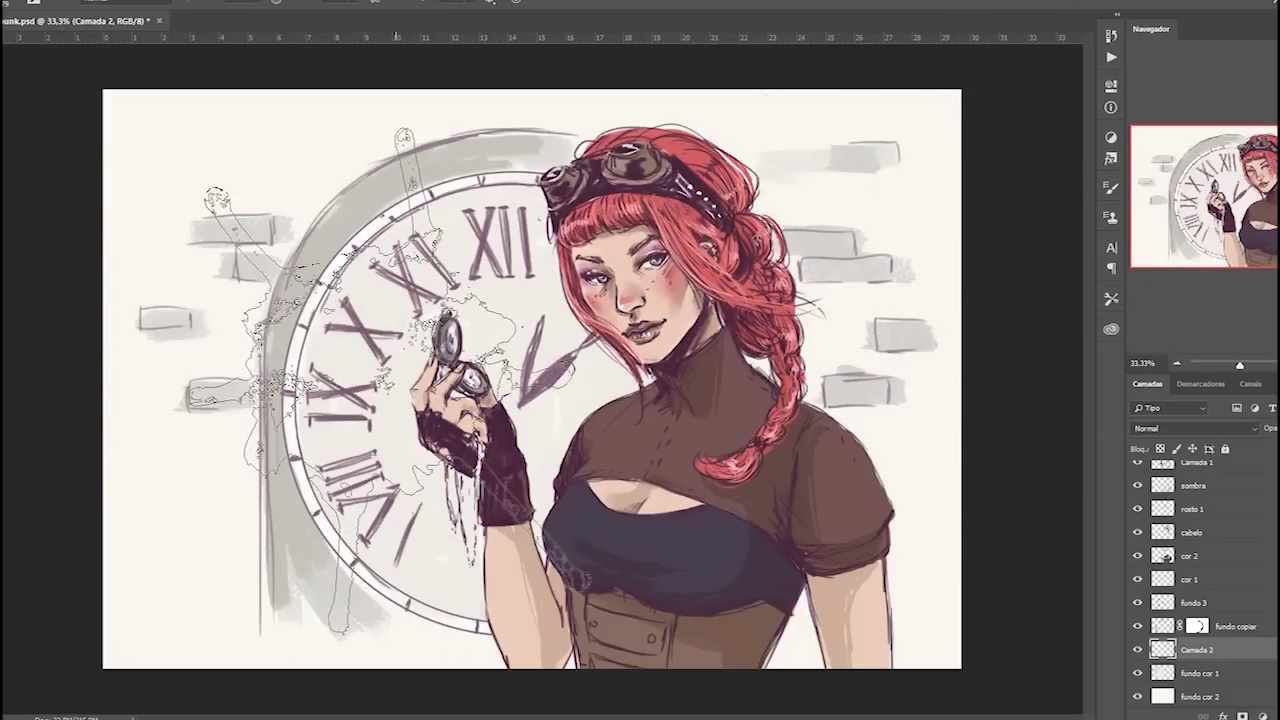
pyautogui.rightClick(634, 380)
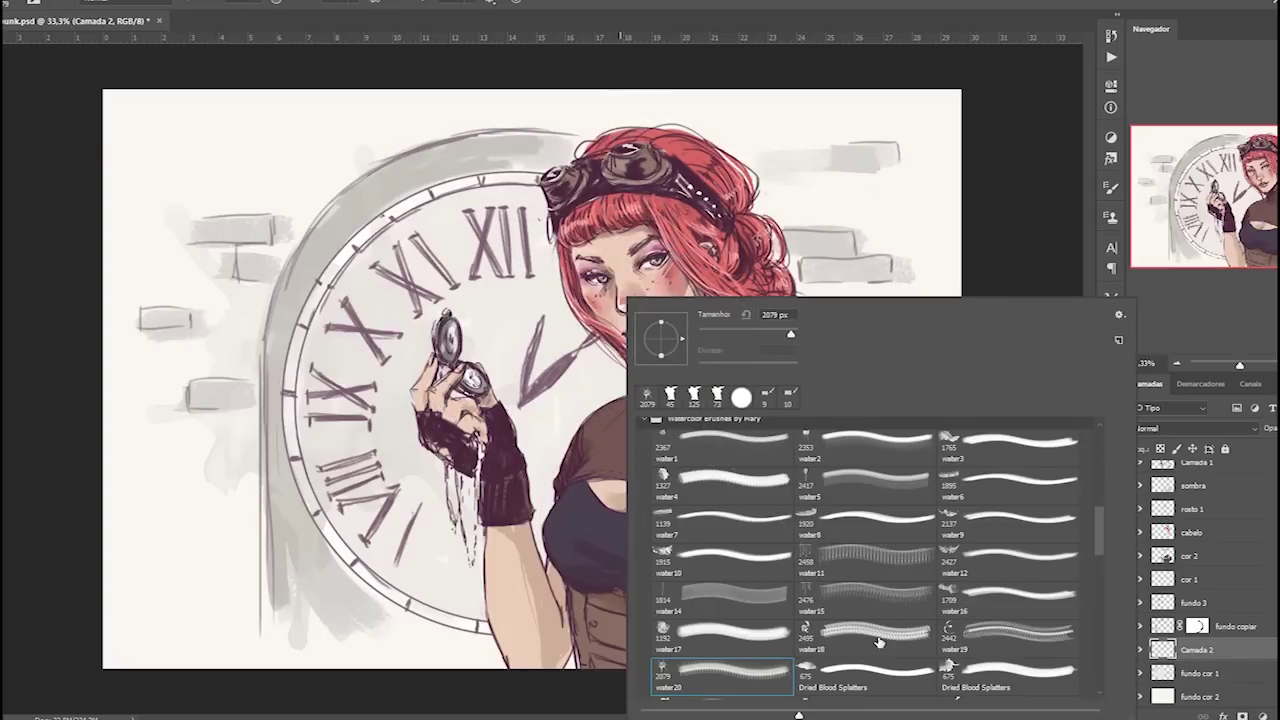
pyautogui.moveTo(1100, 541); pyautogui.dragTo(1100, 515)
pyautogui.click(864, 516)
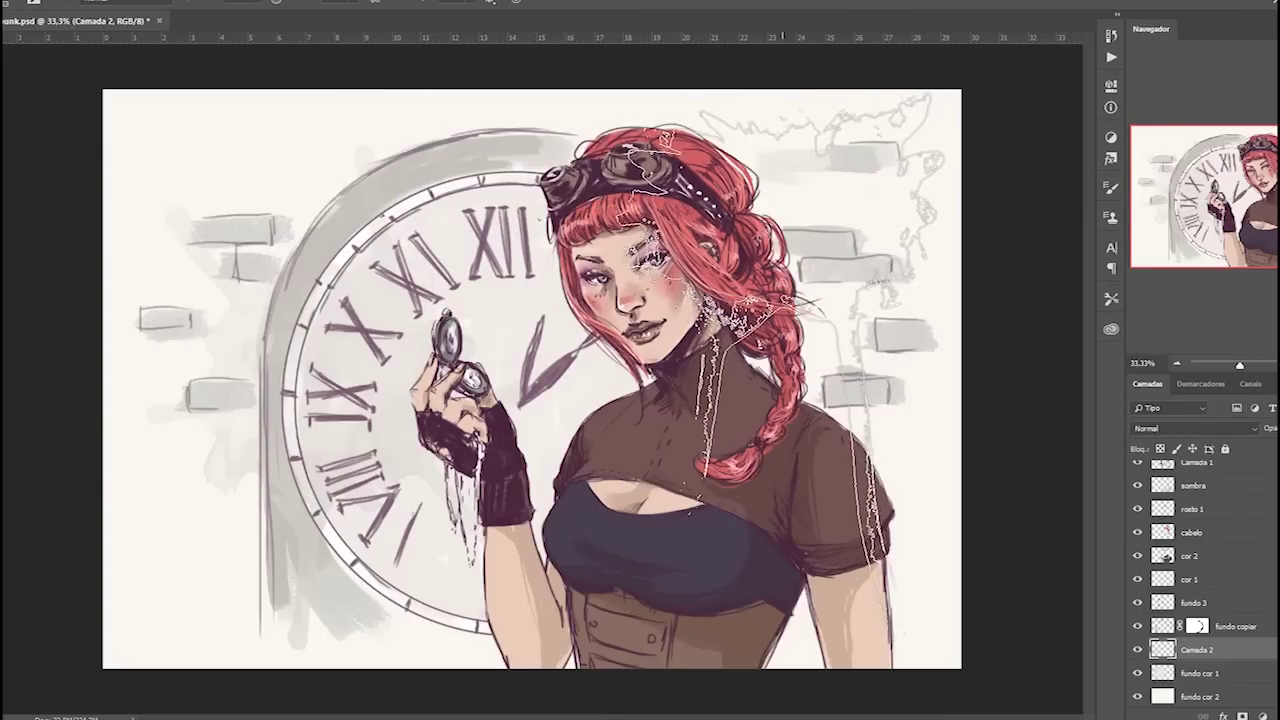
pyautogui.rightClick(958, 192)
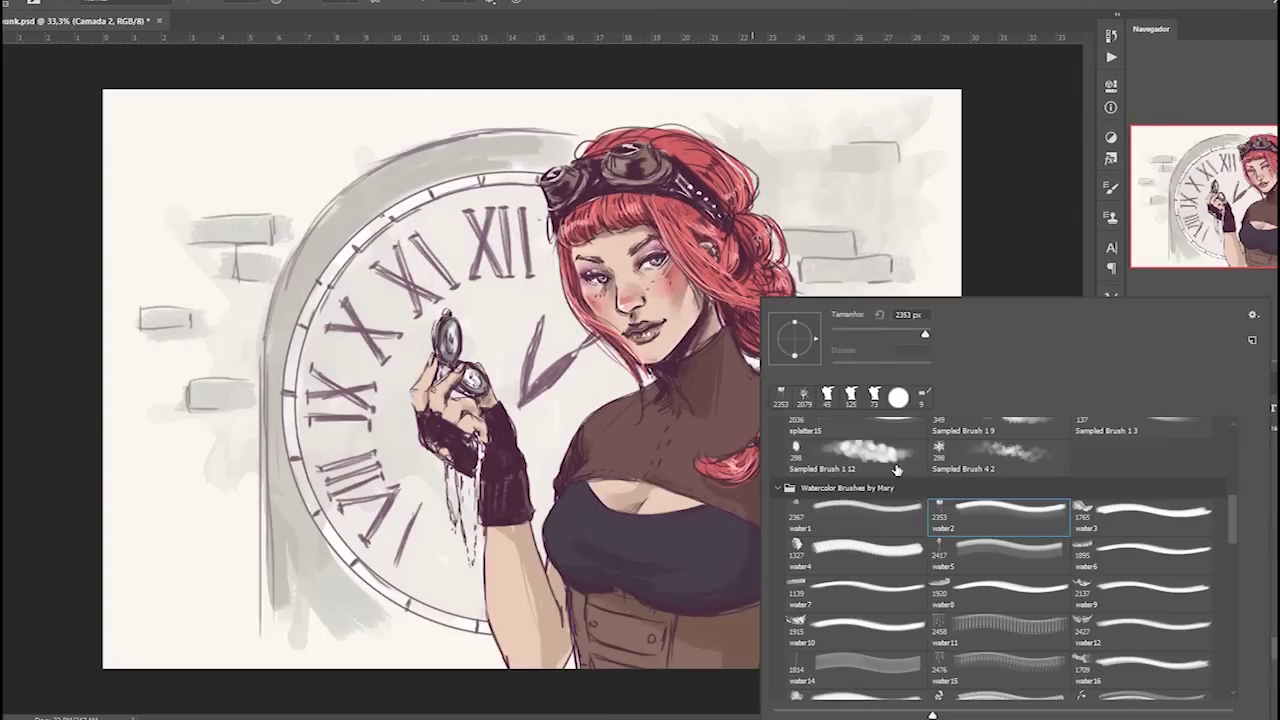
pyautogui.click(1018, 550)
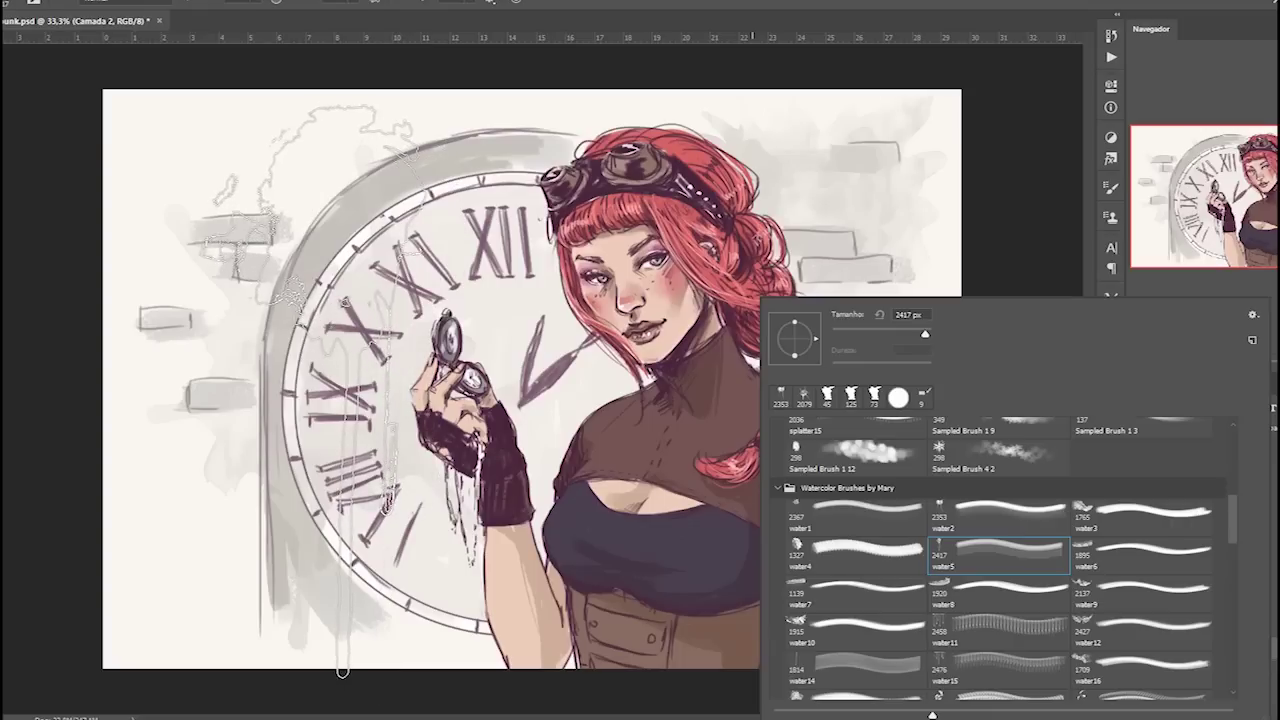
pyautogui.press('Return')
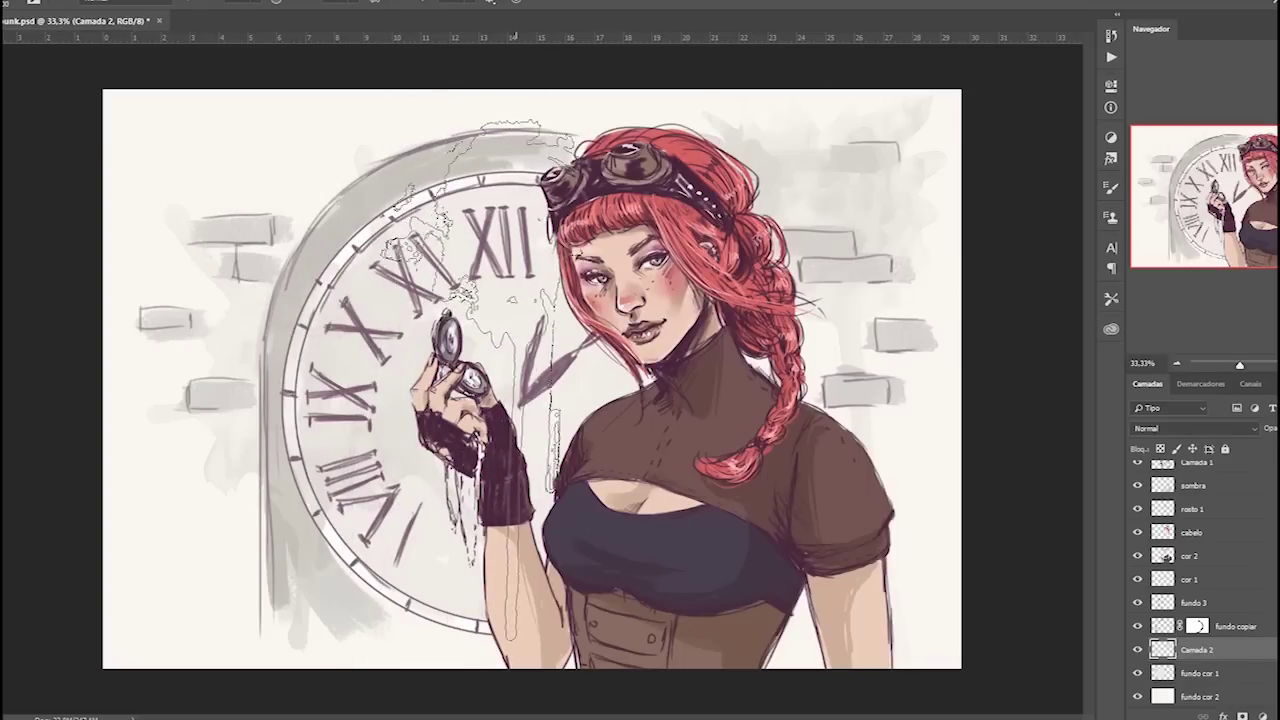
# Set the layer blend mode to Multiplicação and pick the Dried Blood Splatters brush.
pyautogui.click(1204, 429)
pyautogui.click(1168, 126)
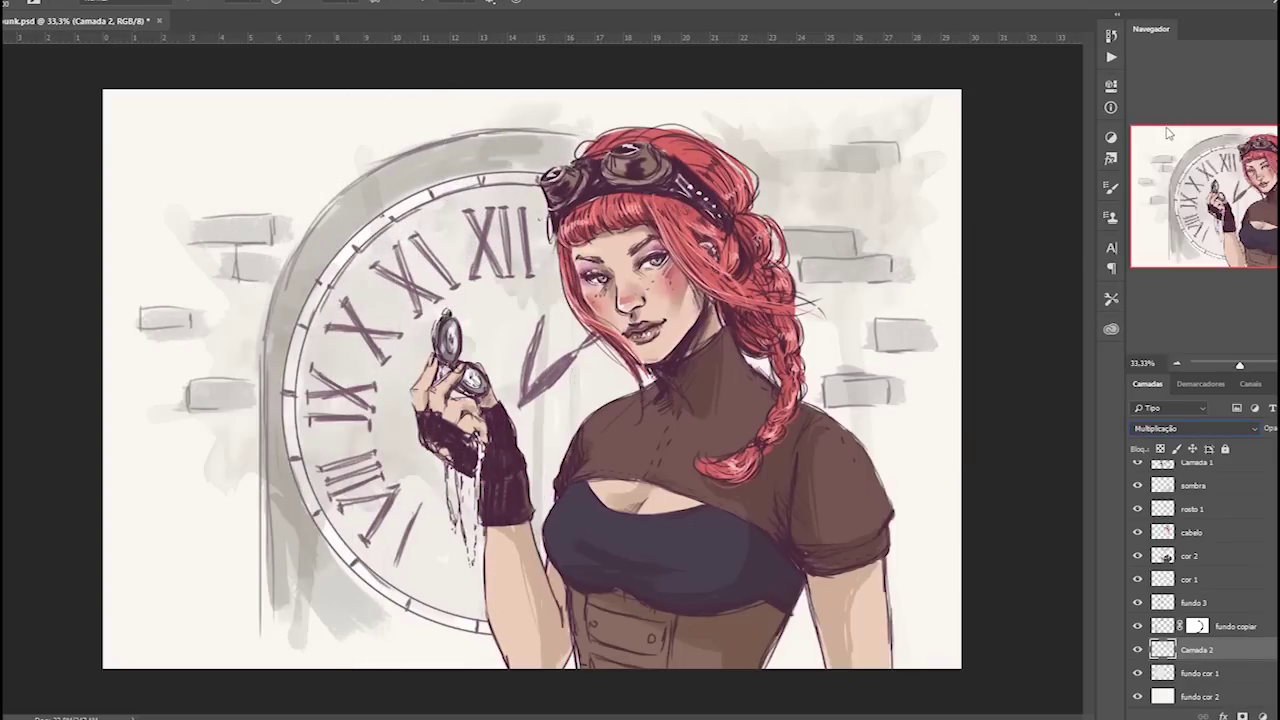
pyautogui.rightClick(660, 445)
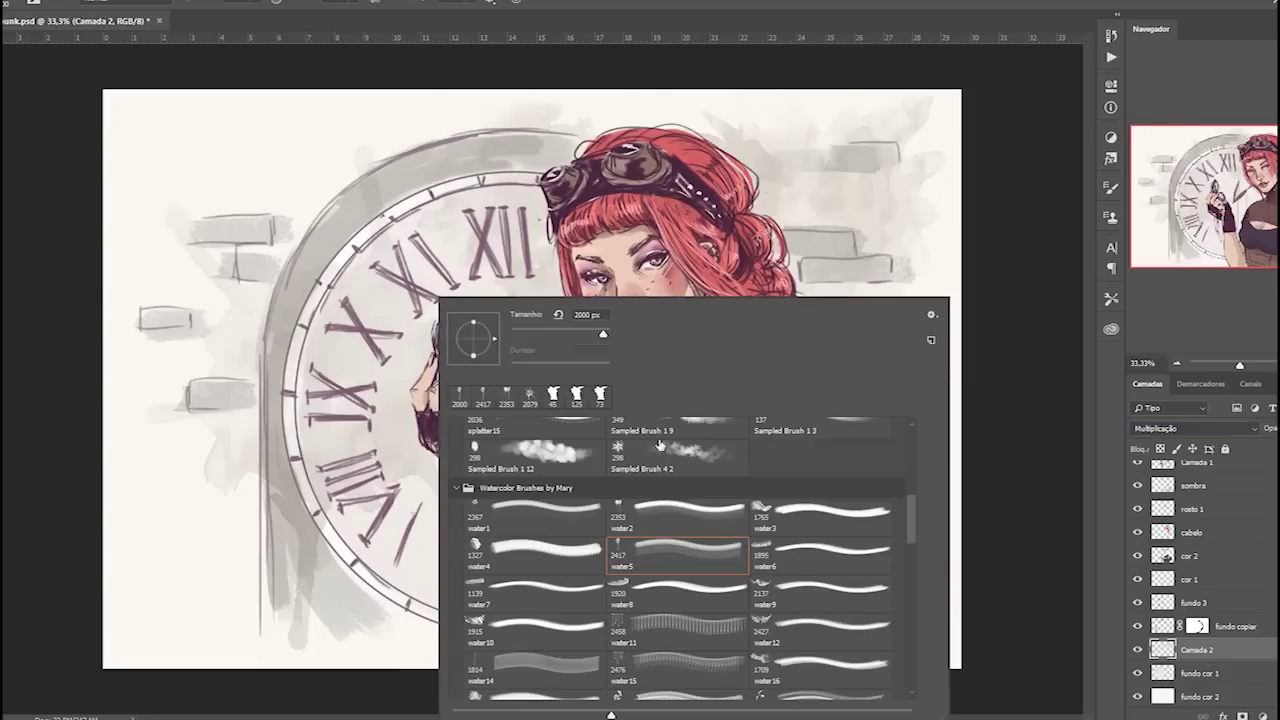
pyautogui.moveTo(913, 527); pyautogui.dragTo(913, 560)
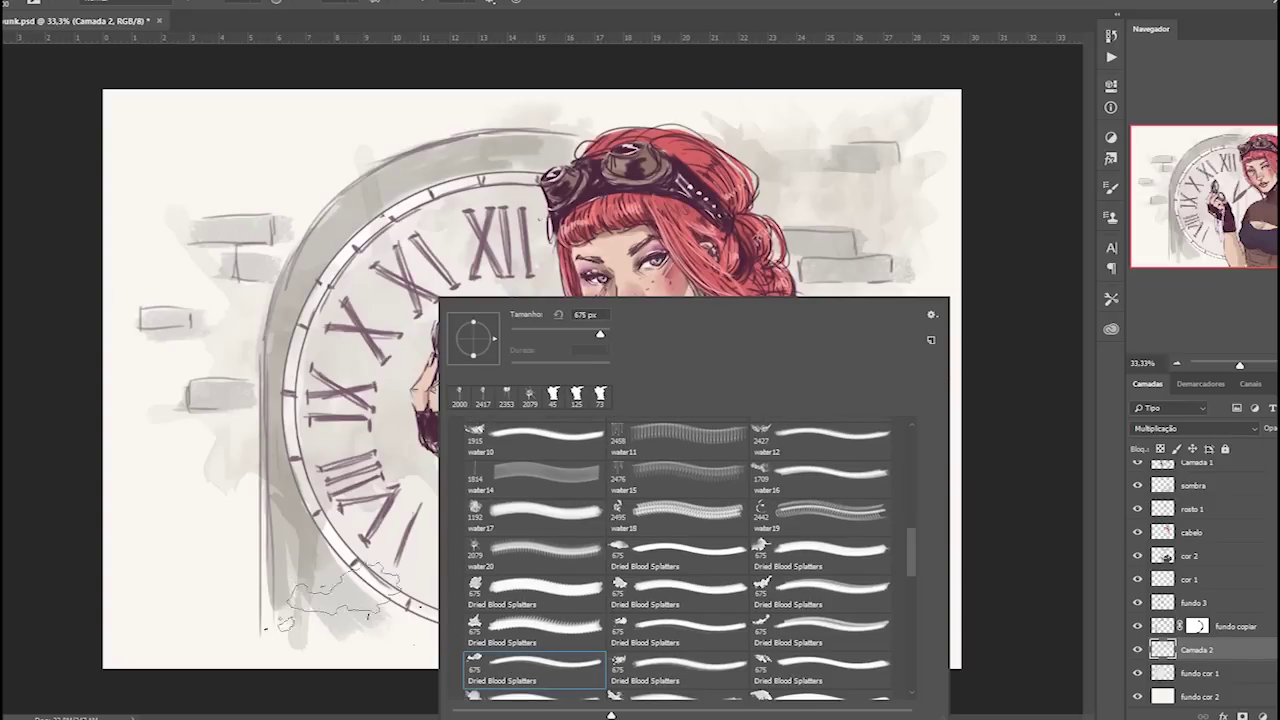
pyautogui.click(175, 585)
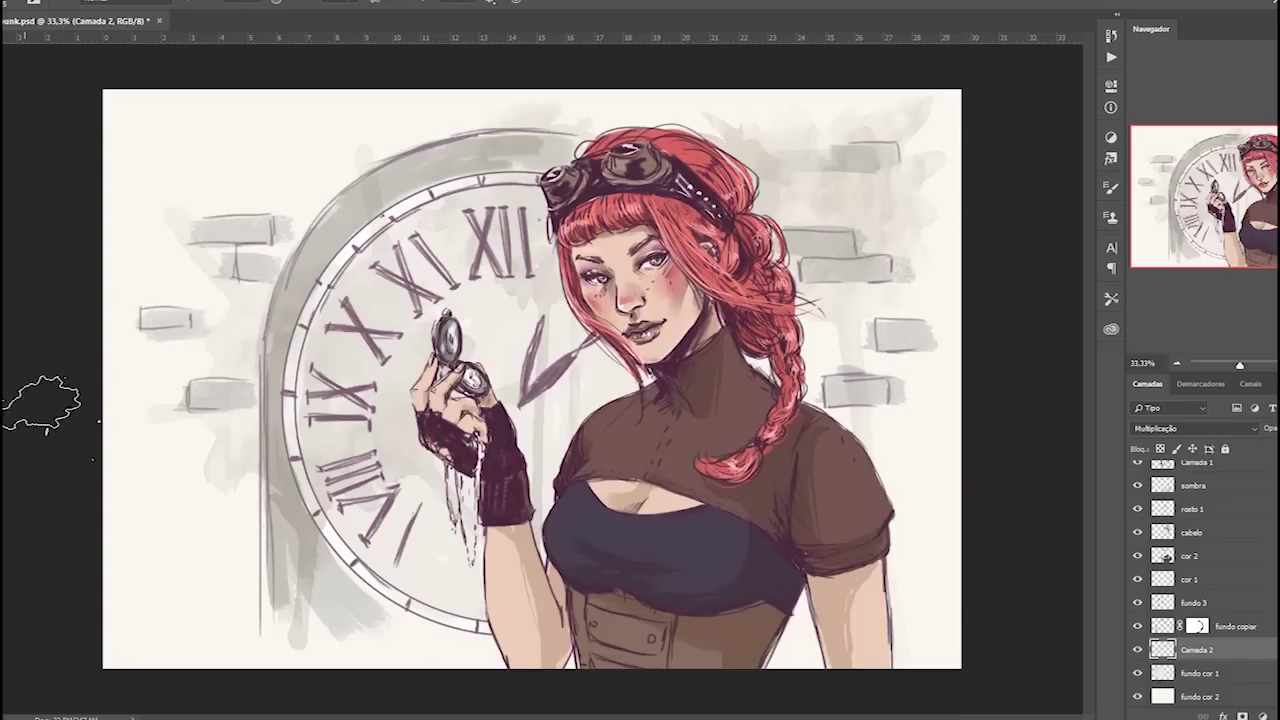
# Try the Watercolor 6, Watercolor 7 and Dried Blood Splatters brushes.
pyautogui.rightClick(425, 380)
pyautogui.scroll(-2, 898, 565)
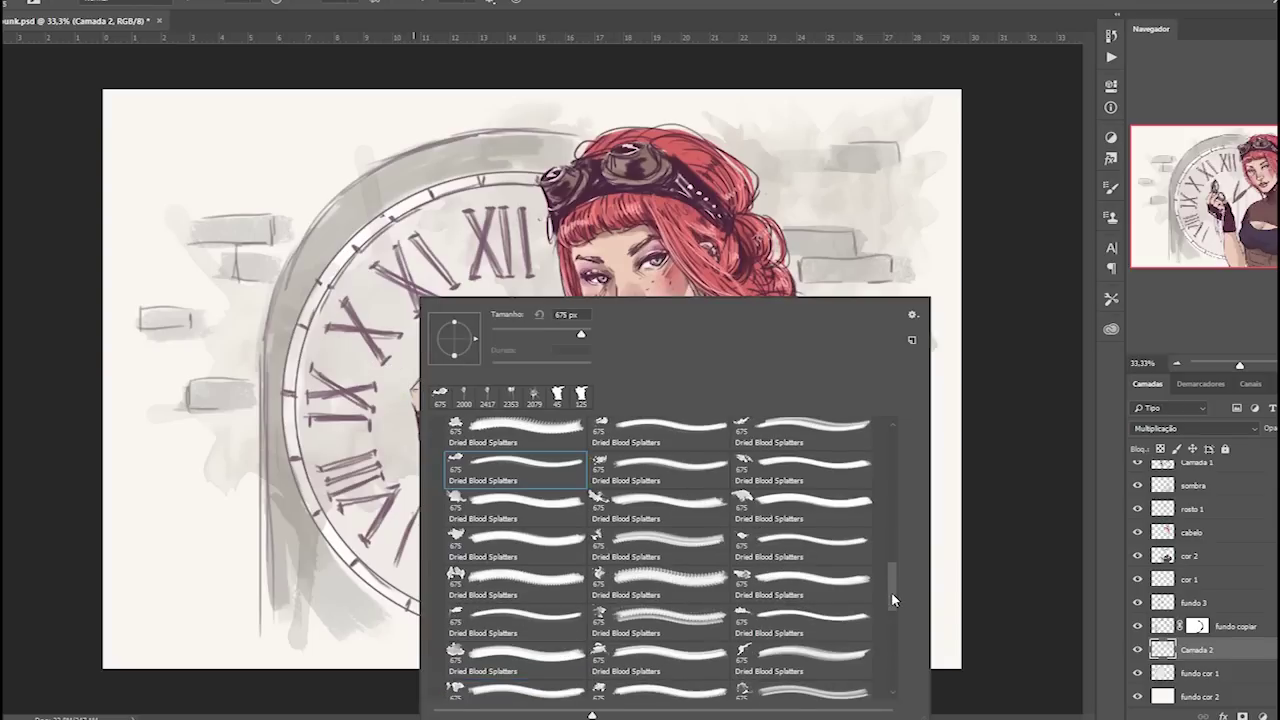
pyautogui.scroll(-2, 889, 614)
pyautogui.scroll(-2, 889, 616)
pyautogui.scroll(-1, 890, 625)
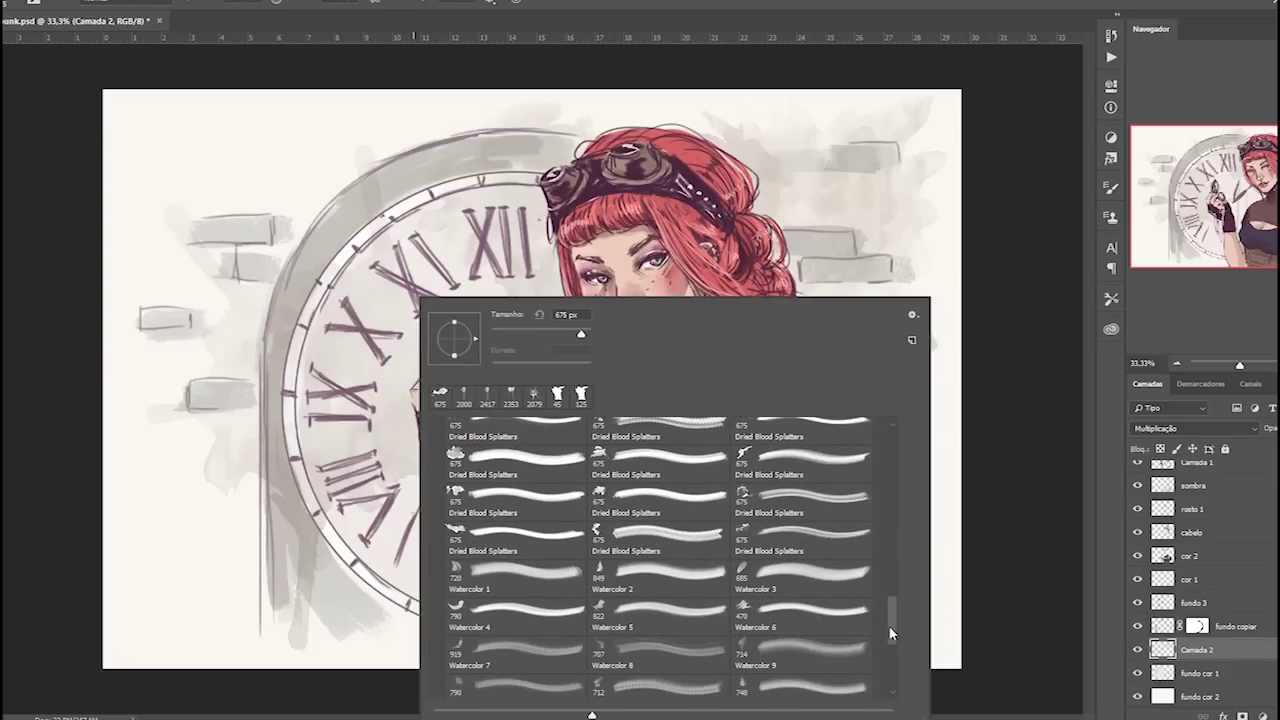
pyautogui.click(784, 606)
pyautogui.click(245, 545)
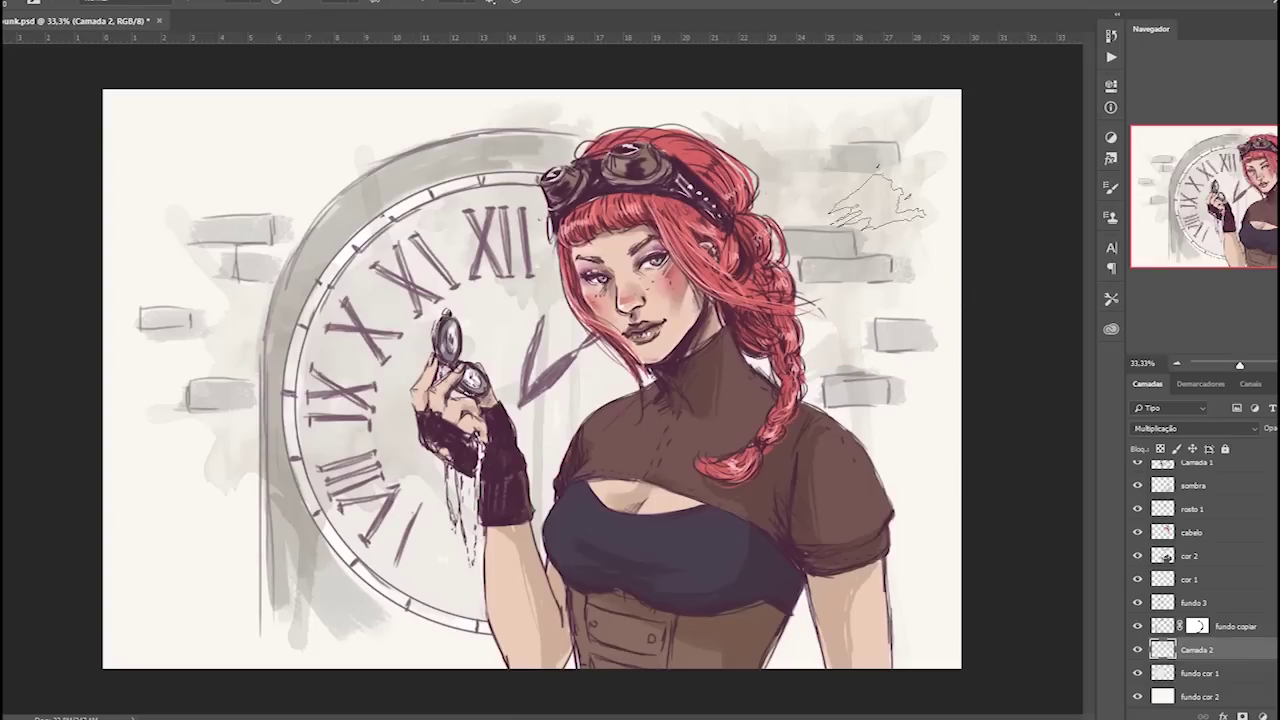
pyautogui.rightClick(835, 178)
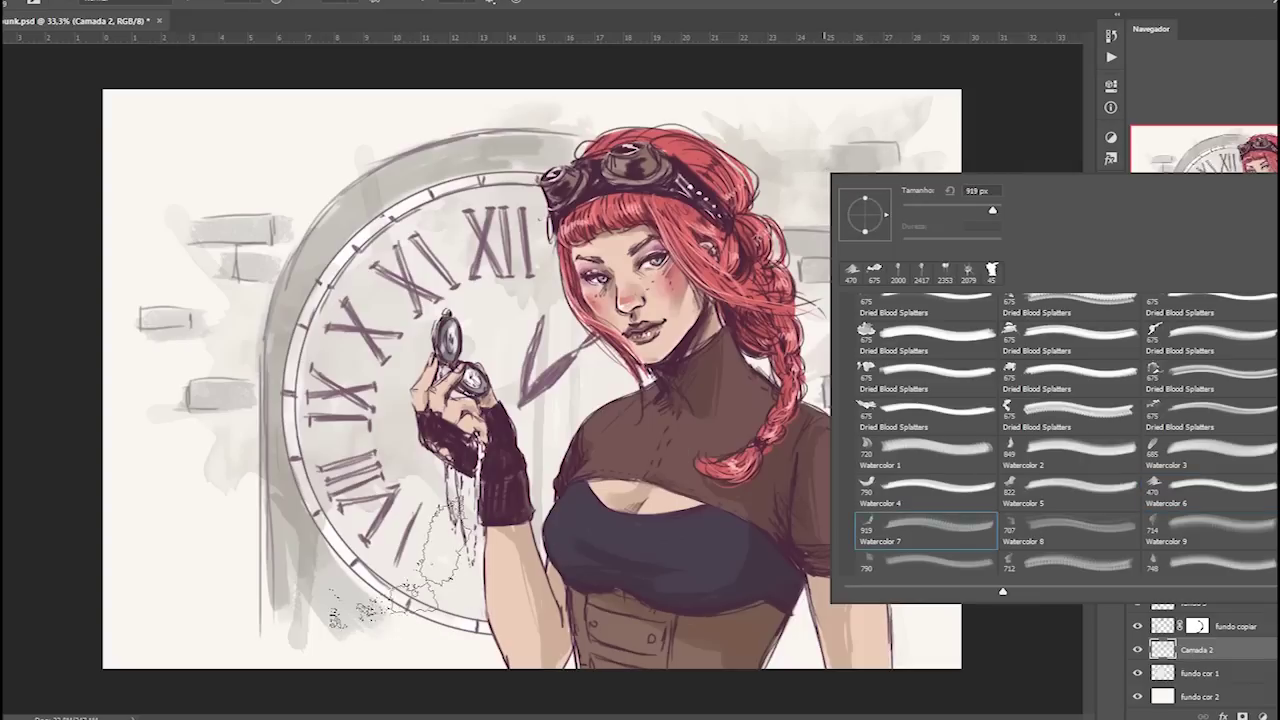
pyautogui.click(442, 558)
pyautogui.rightClick(675, 380)
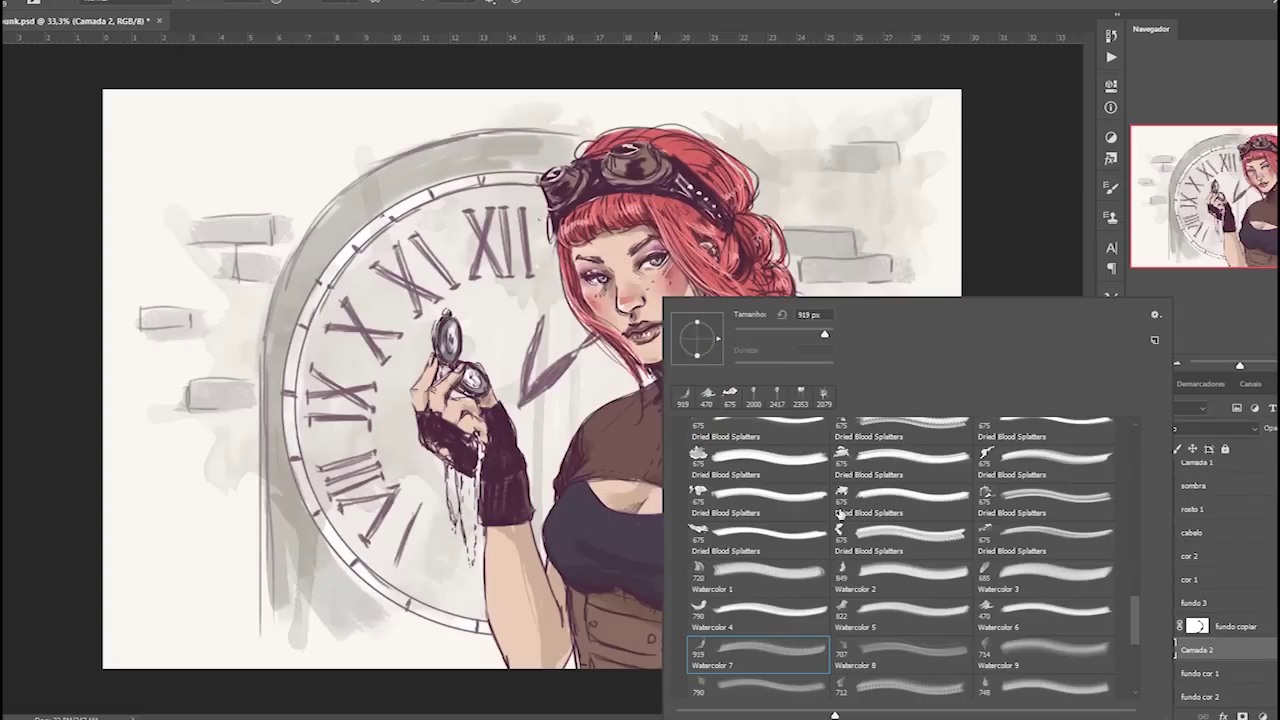
pyautogui.click(757, 460)
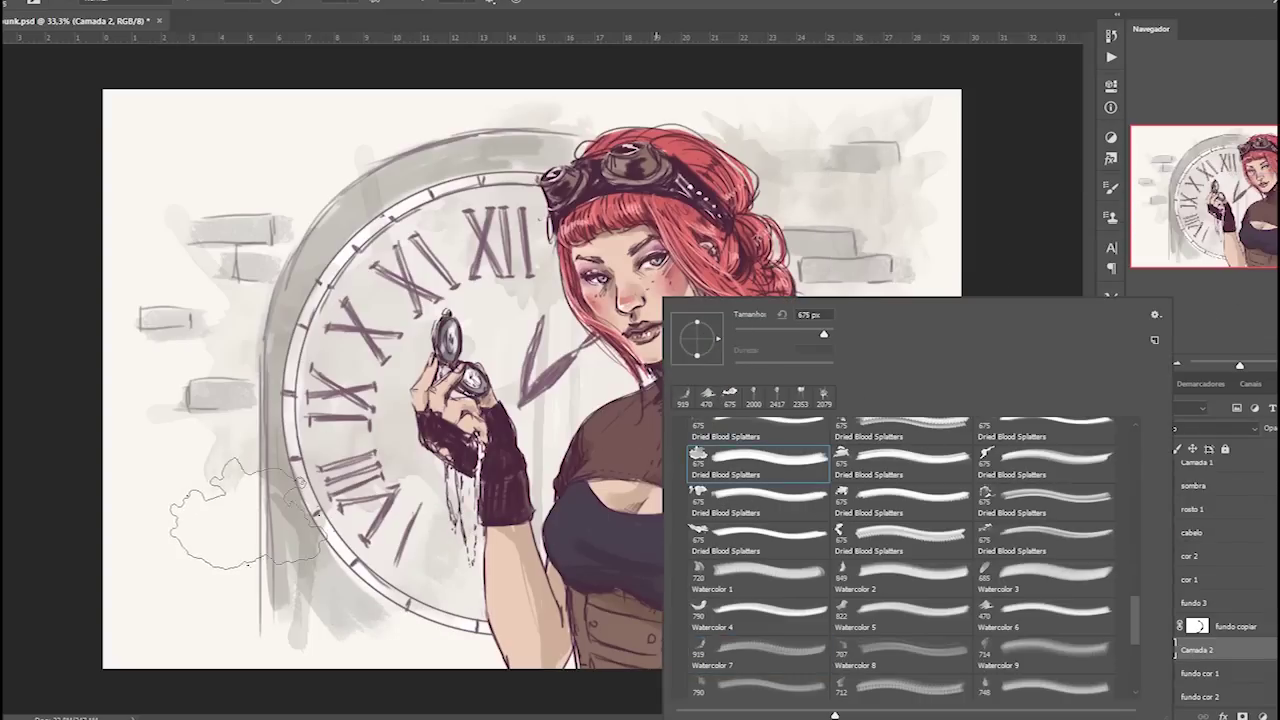
pyautogui.press('Return')
# Set the foreground to pale grey #d5d1ca and switch to the Watercolor 2 brush.
pyautogui.rightClick(456, 380)
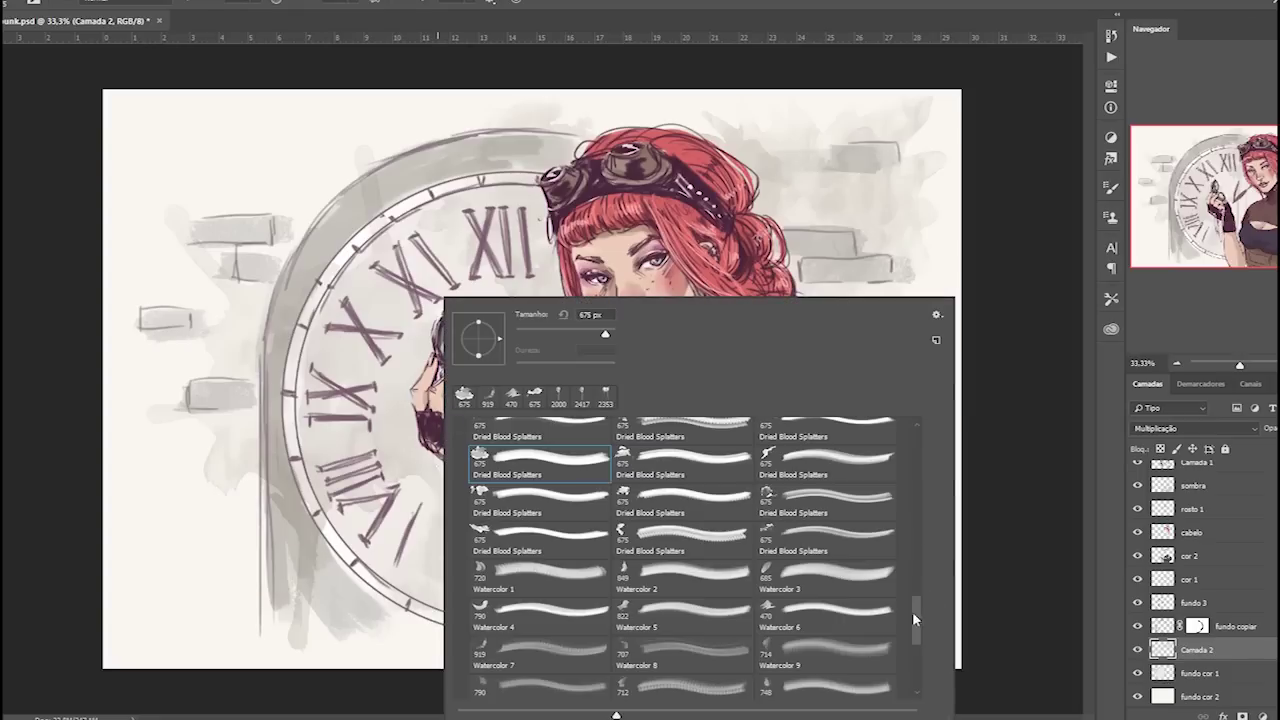
pyautogui.scroll(-1, 914, 620)
pyautogui.scroll(-1, 916, 631)
pyautogui.click(648, 618)
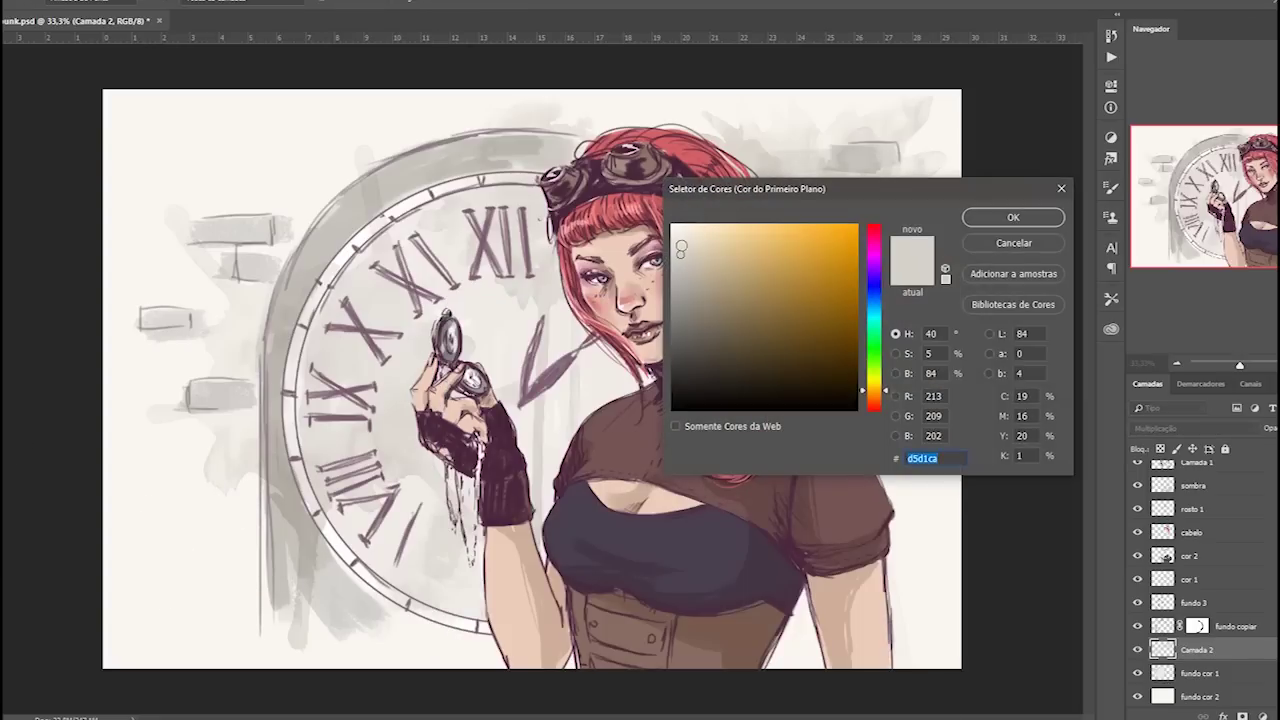
pyautogui.click(680, 236)
pyautogui.press('Return')
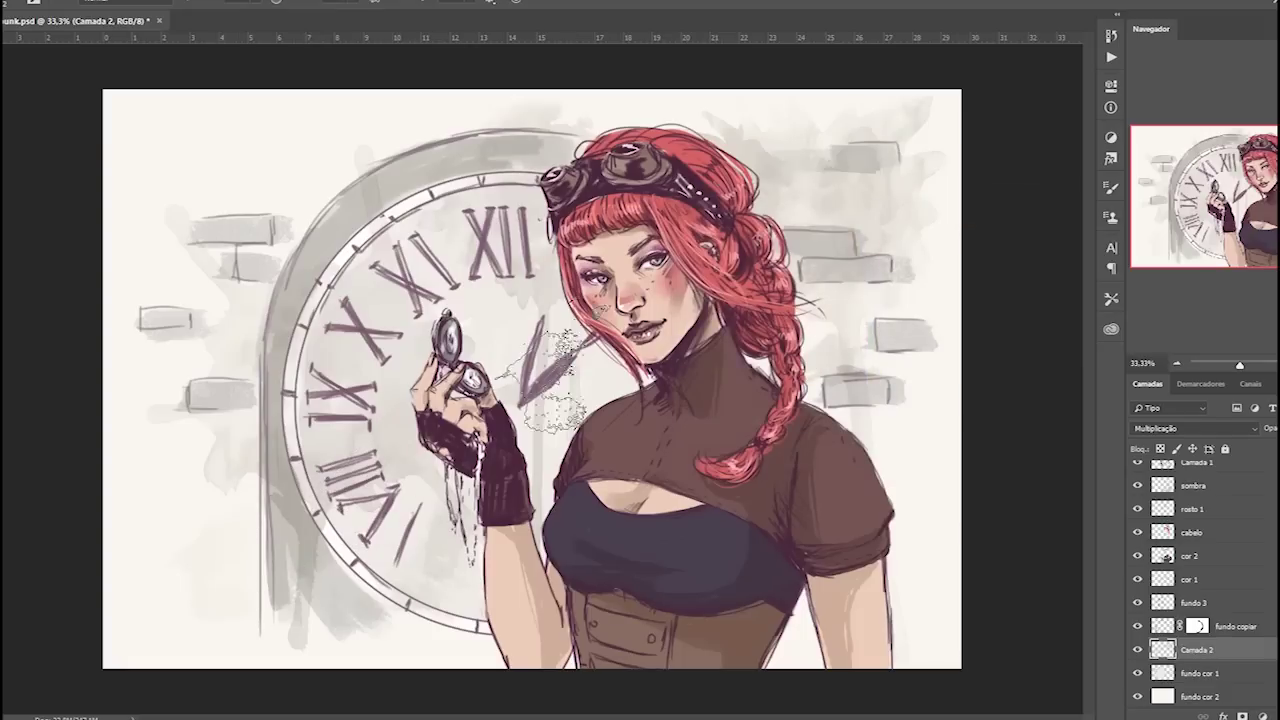
pyautogui.rightClick(445, 367)
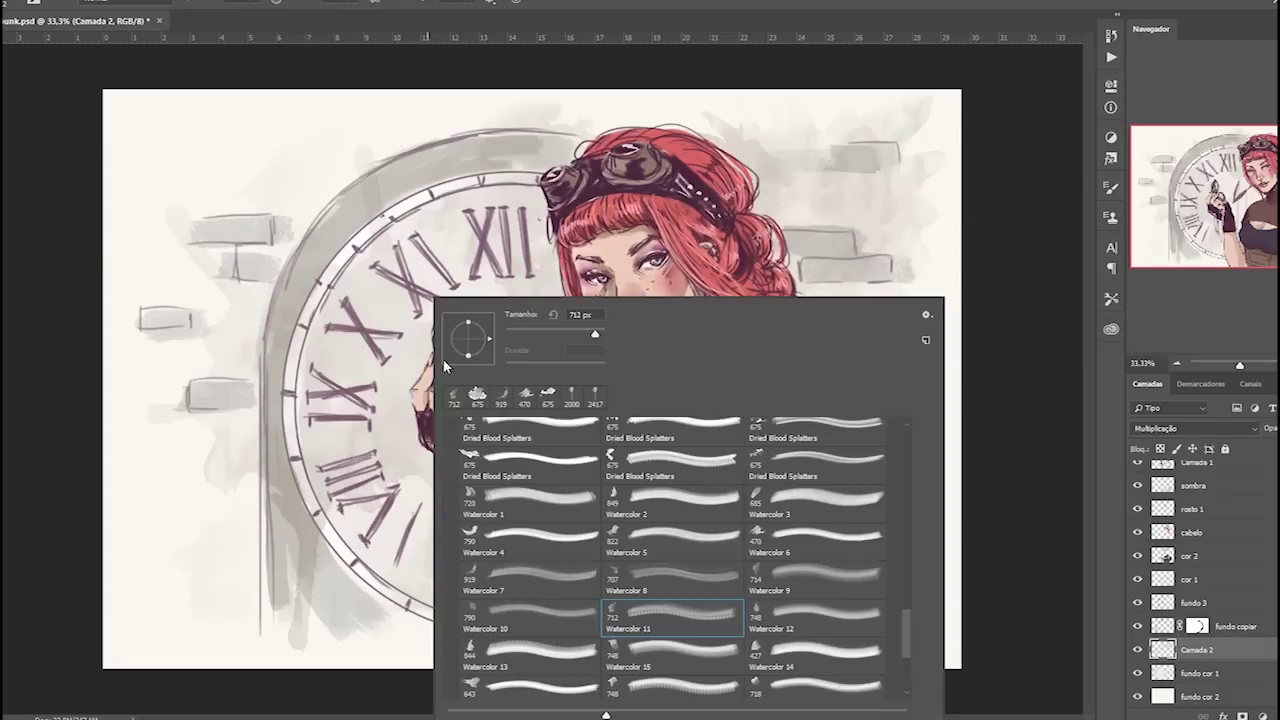
pyautogui.press('Return')
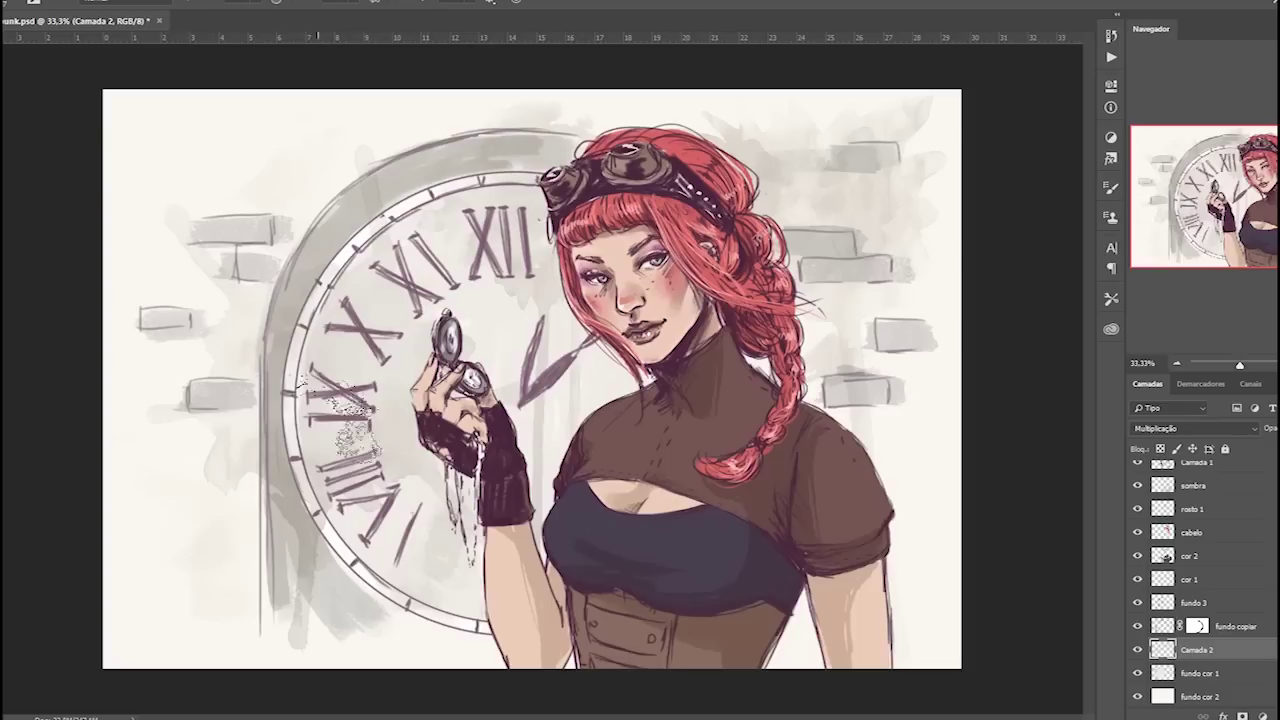
pyautogui.rightClick(870, 356)
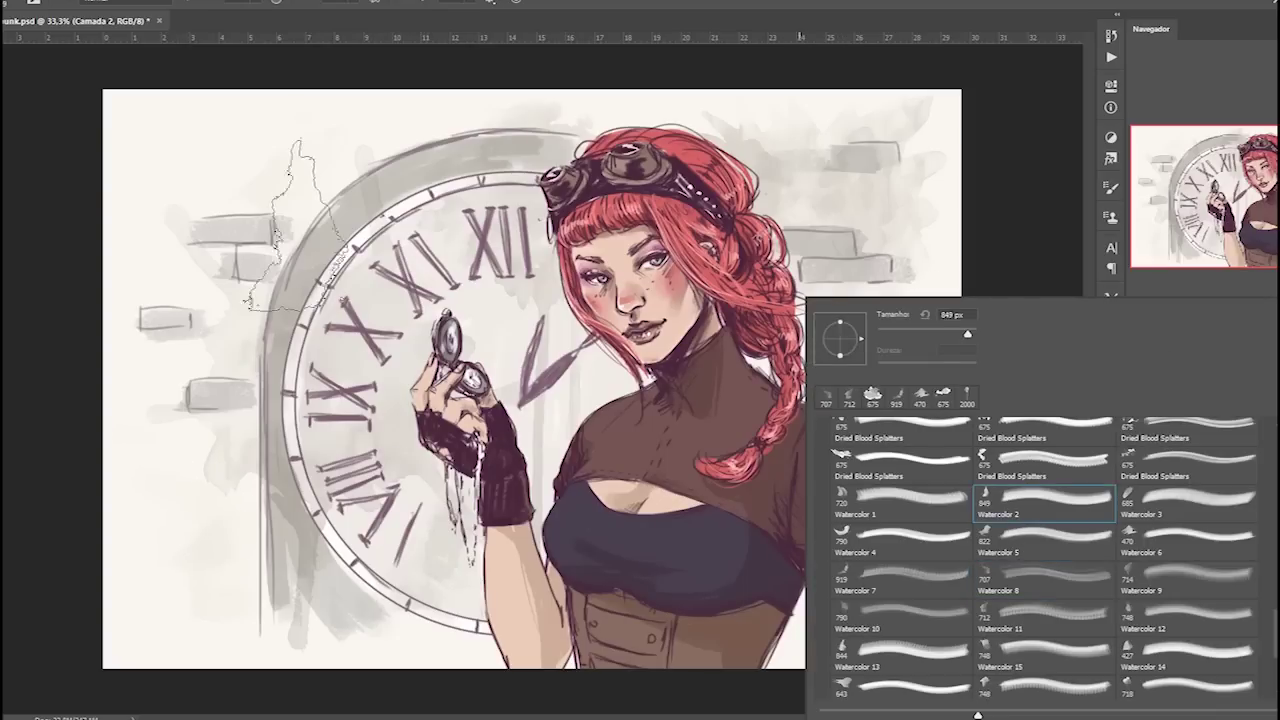
pyautogui.click(310, 210)
# Load Kyle's Real Watercolor - Spatter Spread from Kyle_REALwc_Full_Set and add layer Camada 3.
pyautogui.rightClick(541, 297)
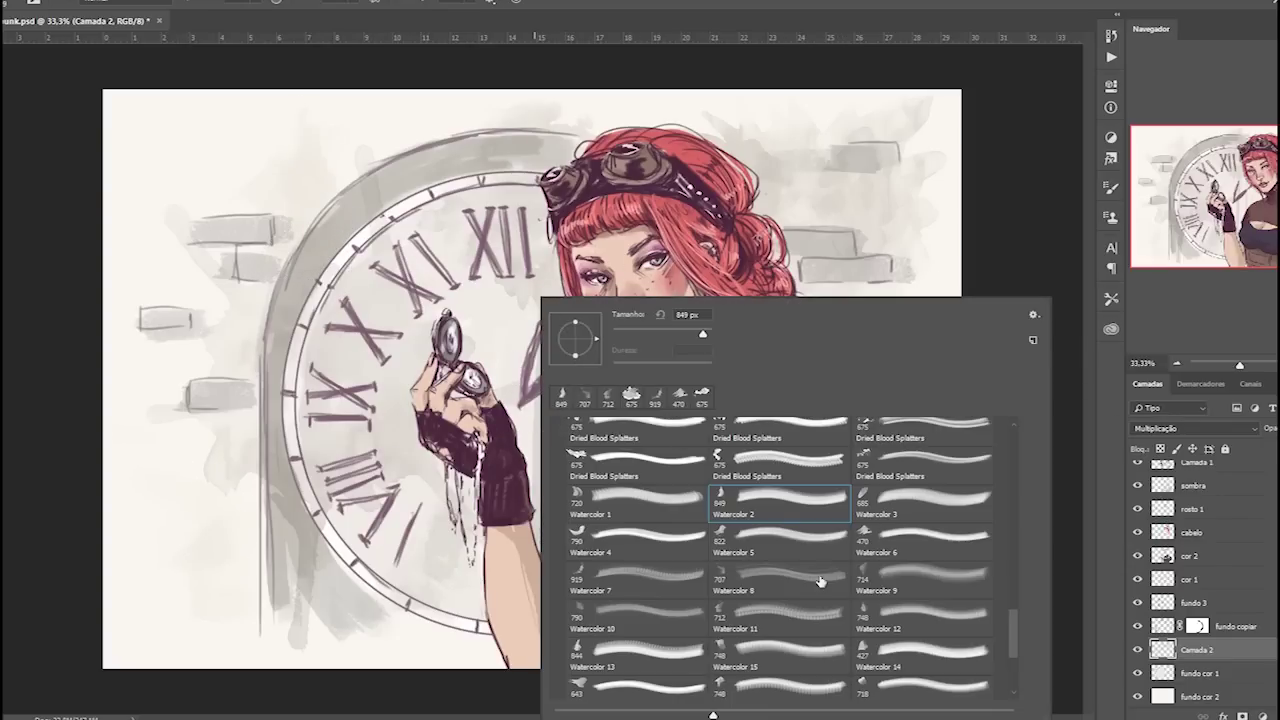
pyautogui.moveTo(1013, 615); pyautogui.dragTo(1015, 668)
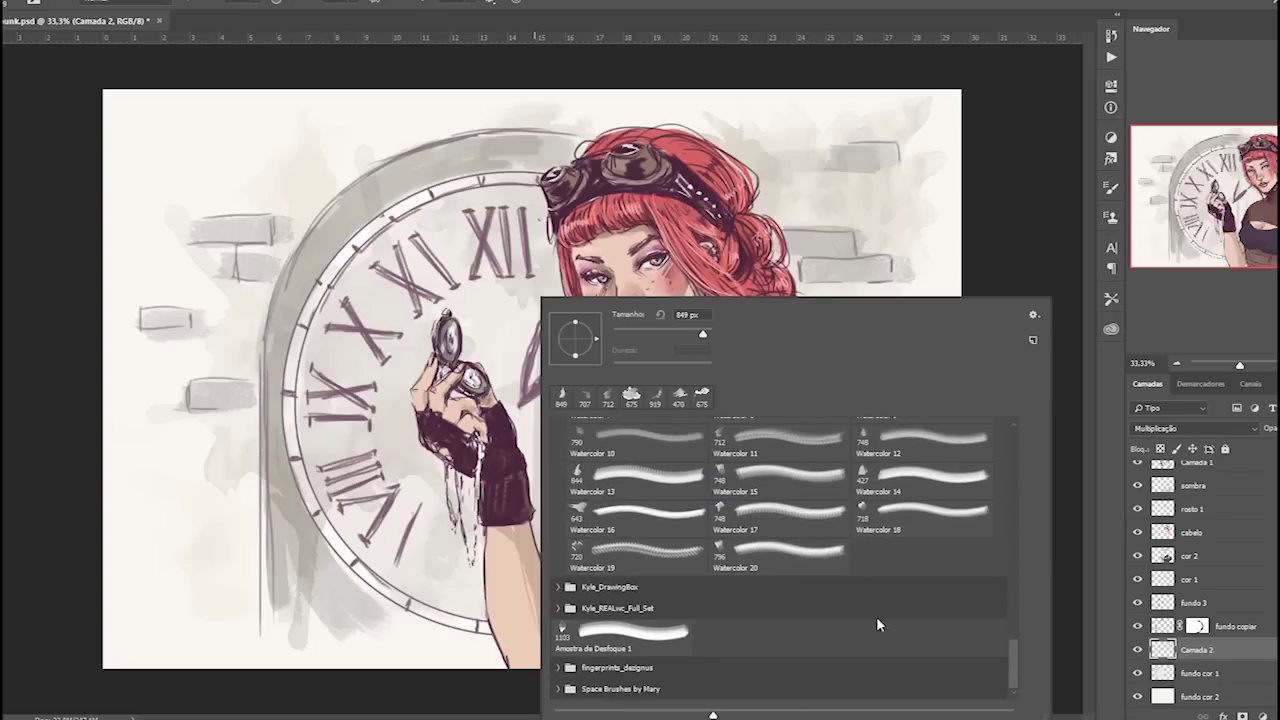
pyautogui.click(558, 608)
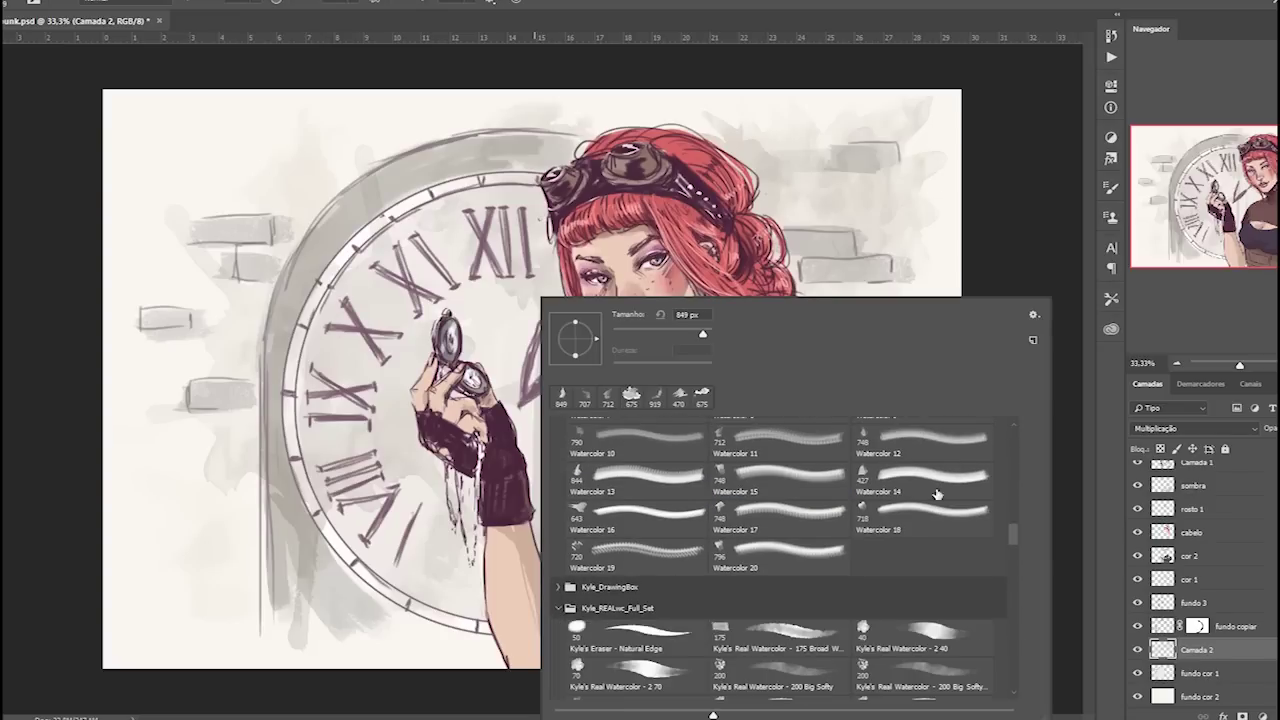
pyautogui.moveTo(1013, 530); pyautogui.dragTo(1013, 636)
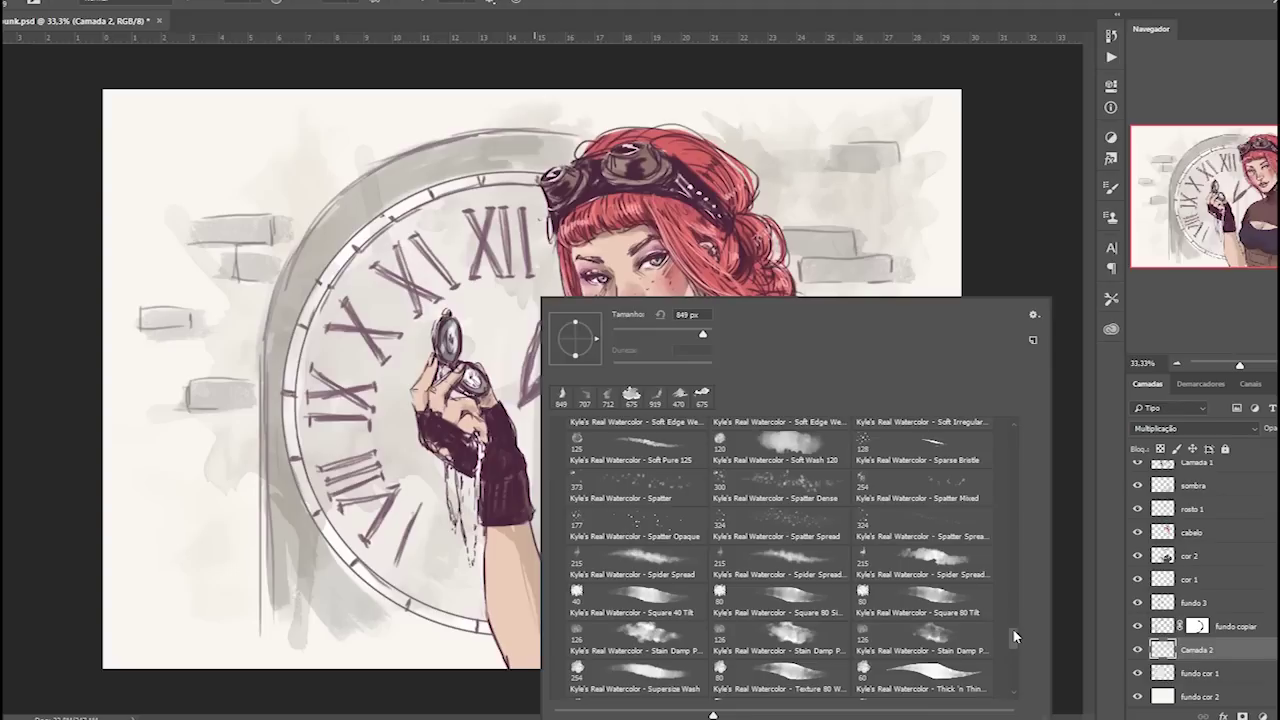
pyautogui.click(790, 520)
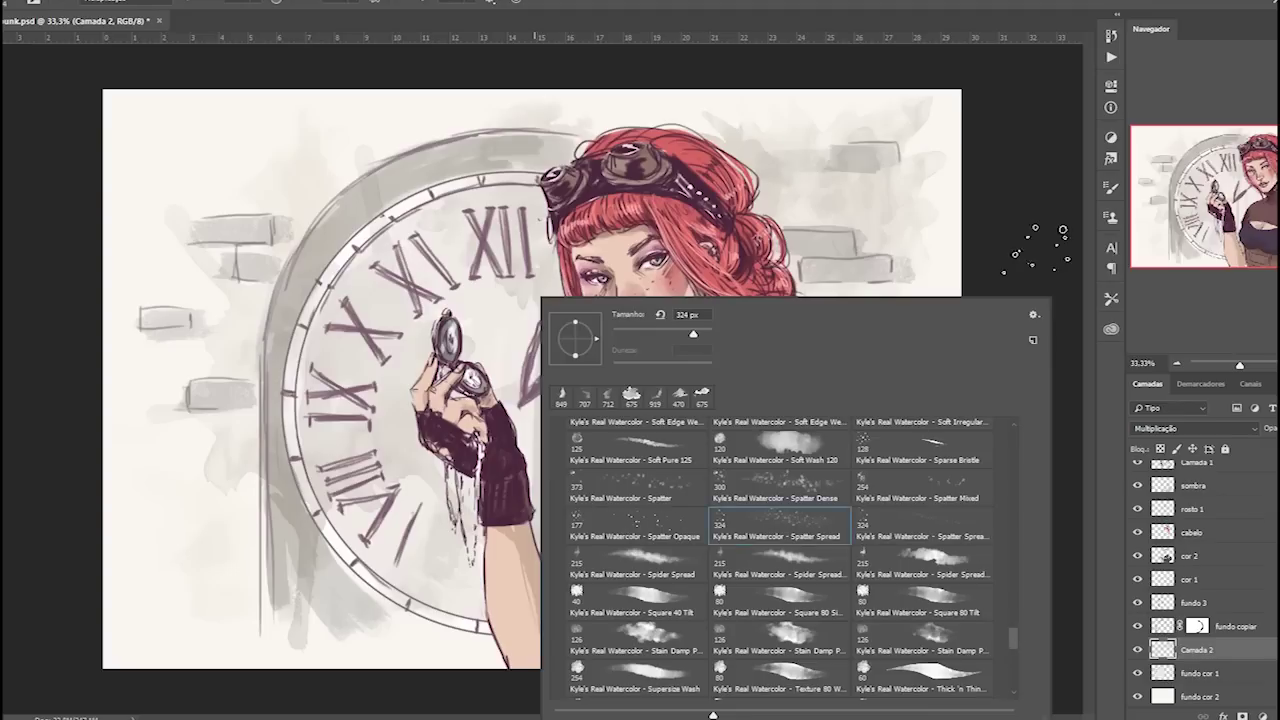
pyautogui.click(1035, 248)
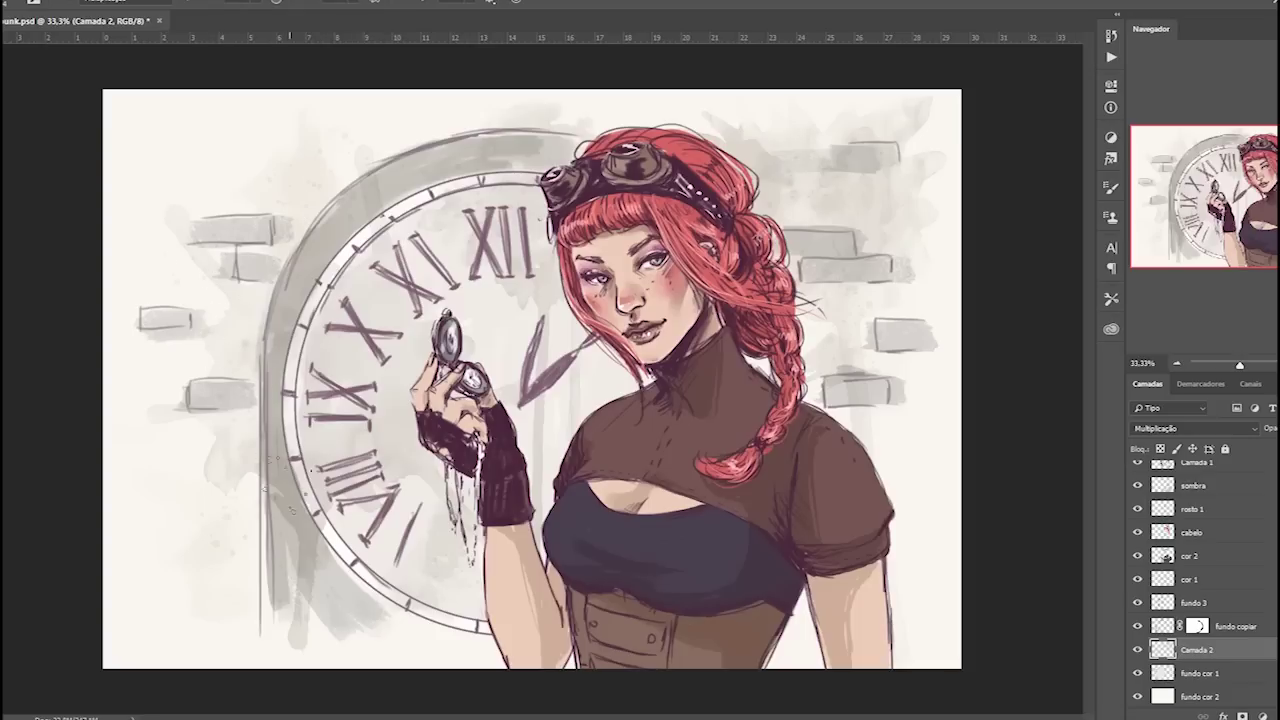
pyautogui.rightClick(550, 400)
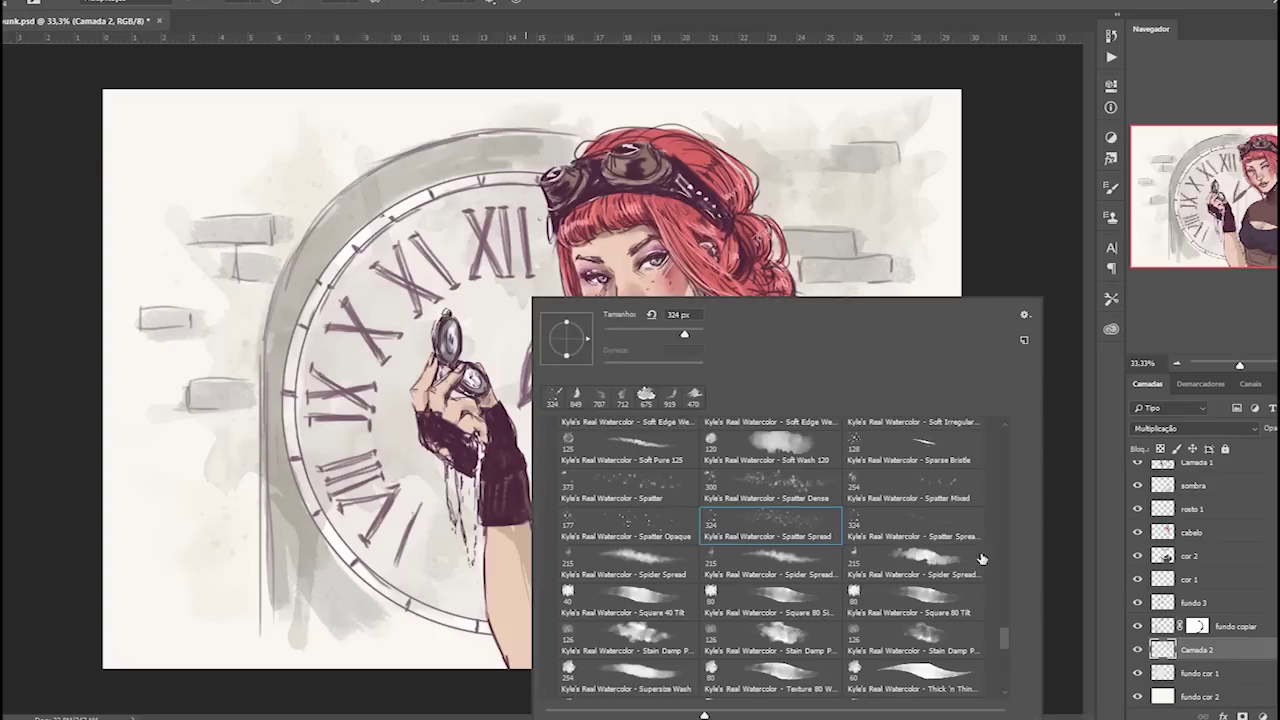
pyautogui.click(1080, 390)
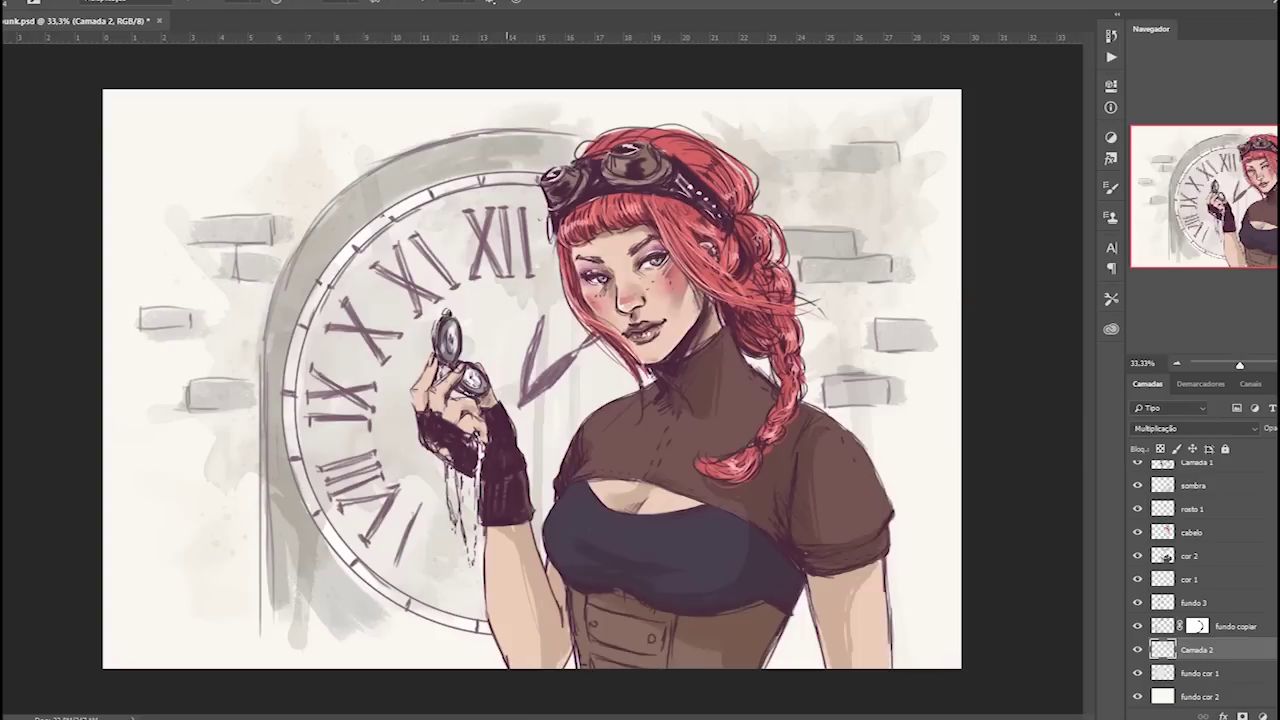
pyautogui.hotkey('ctrl', 'shift', 'n')
pyautogui.press('Return')
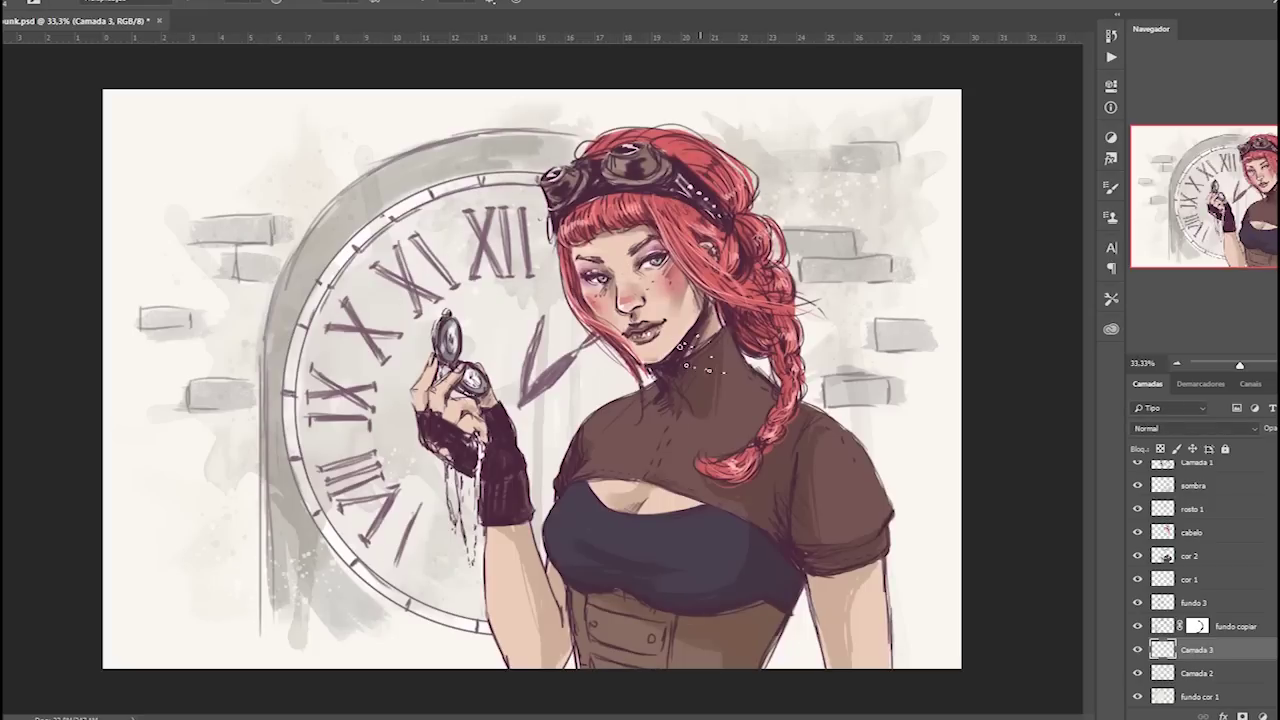
# Stamp white splatters over the top-right bricks with a splatter brush, then select Camada 1.
pyautogui.rightClick(690, 355)
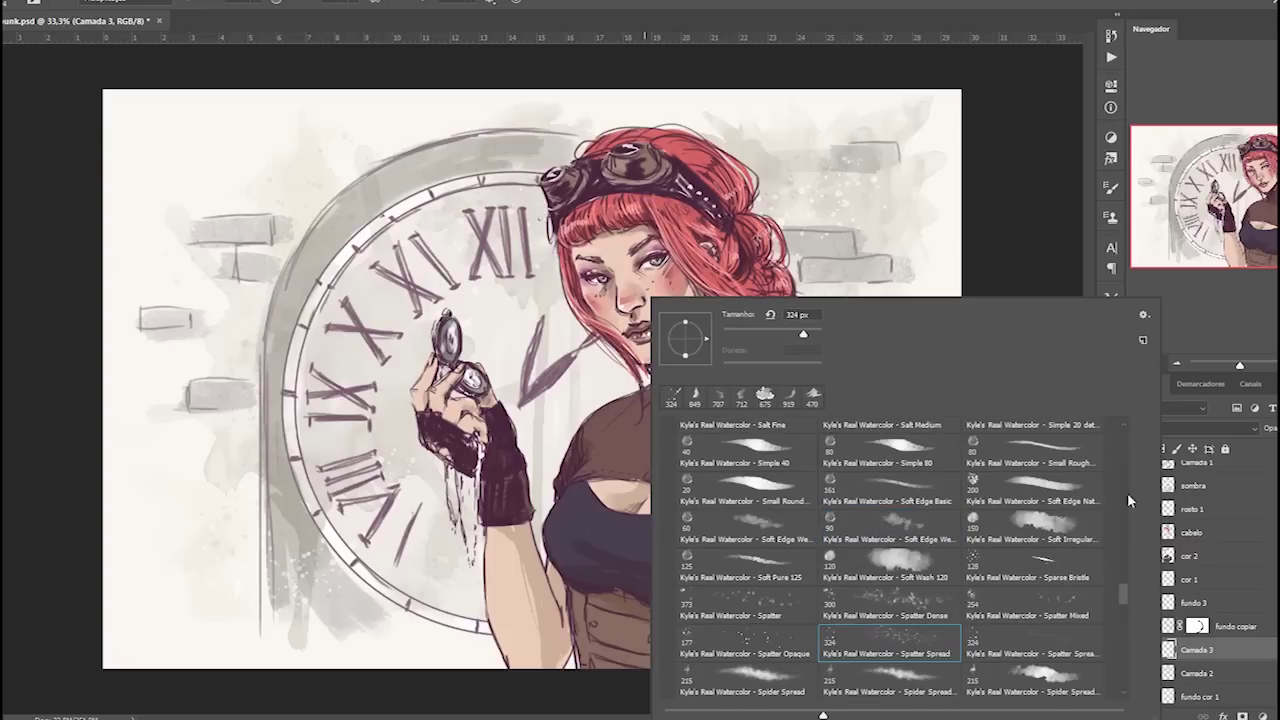
pyautogui.moveTo(1124, 592); pyautogui.dragTo(1124, 435)
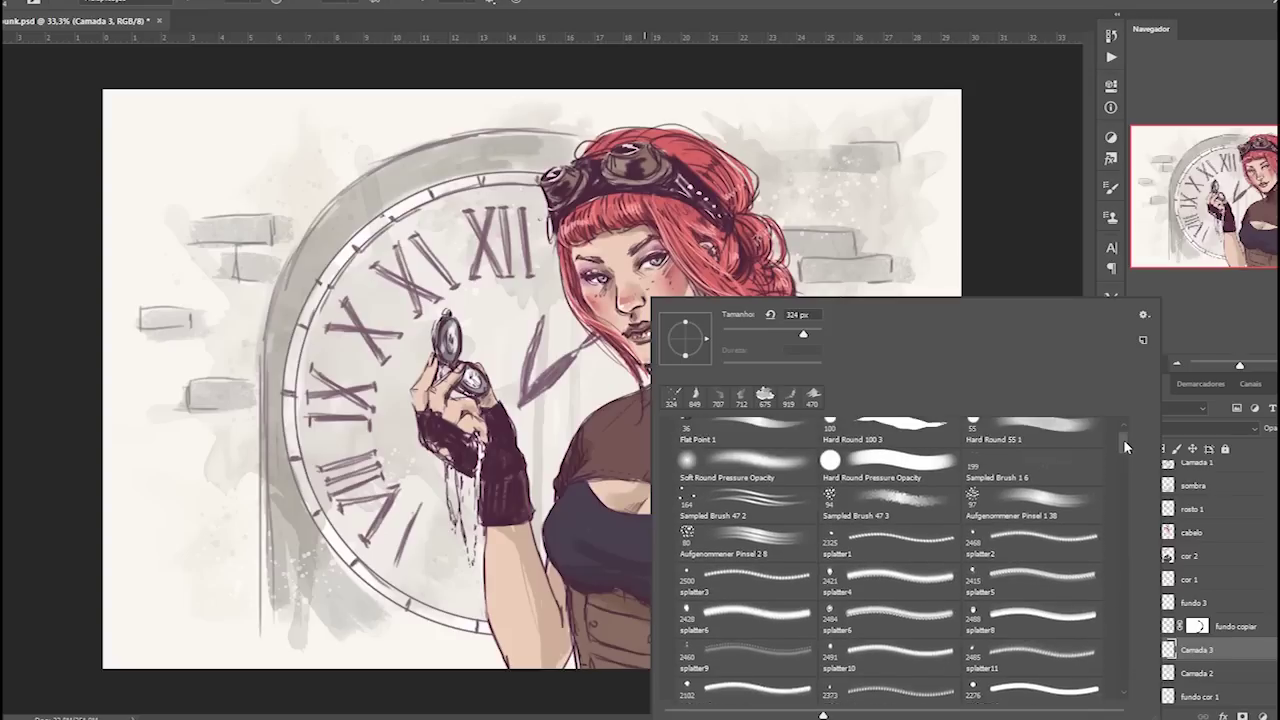
pyautogui.click(932, 591)
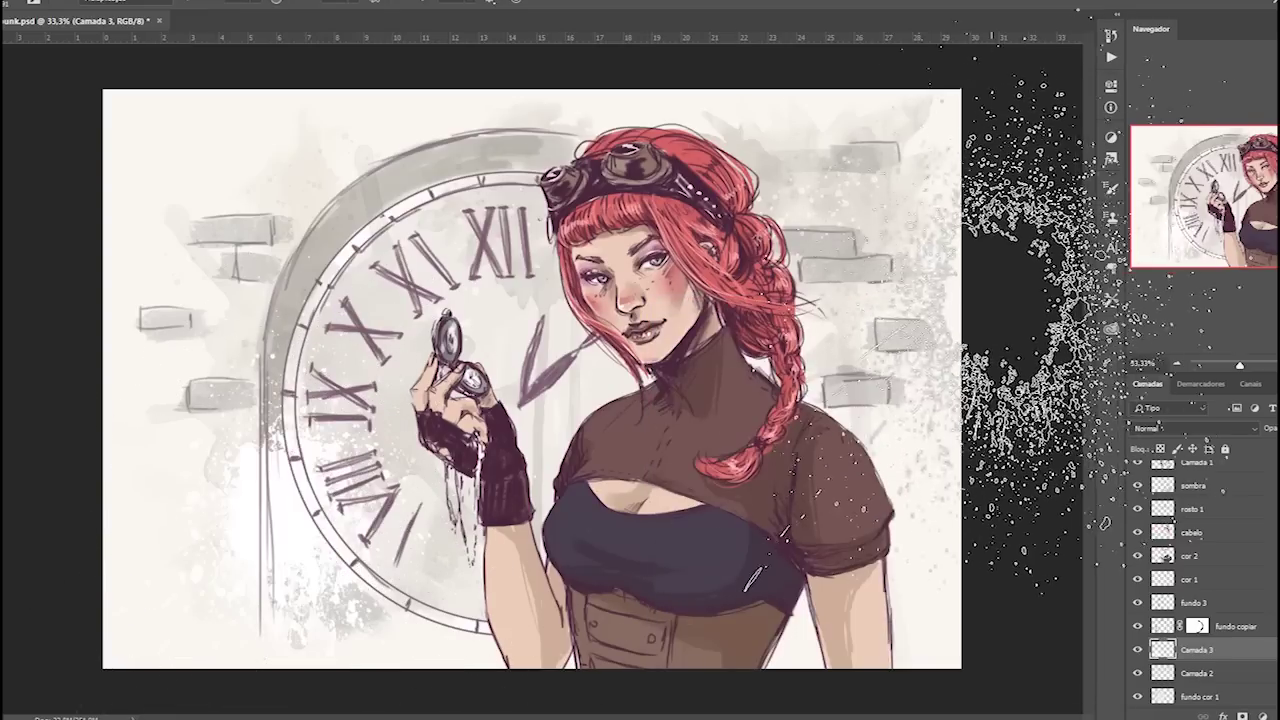
pyautogui.click(985, 240)
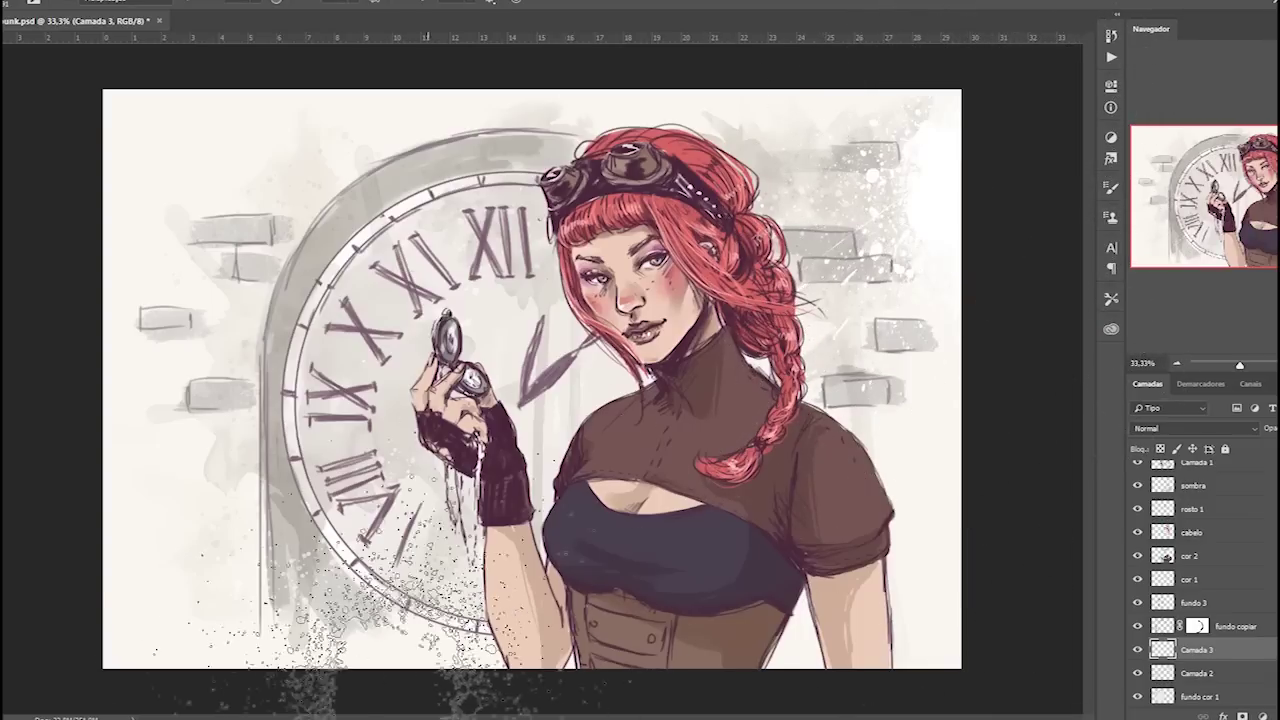
pyautogui.rightClick(99, 547)
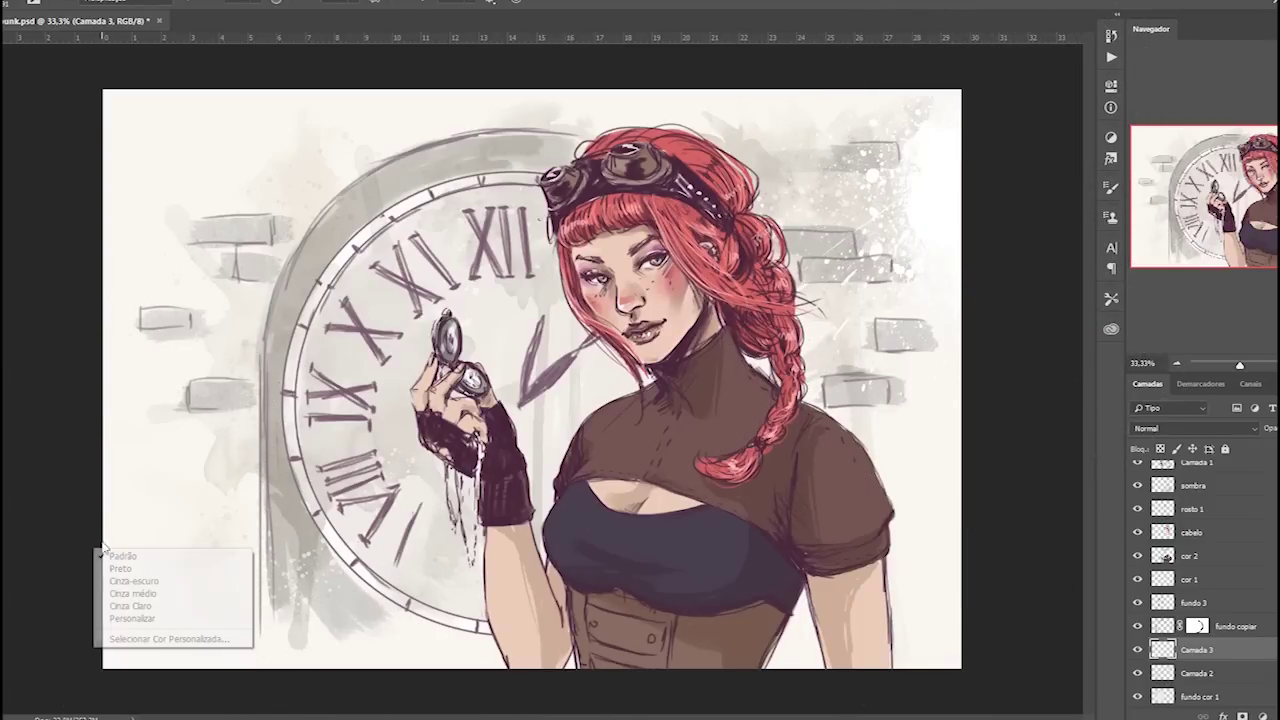
pyautogui.rightClick(290, 460)
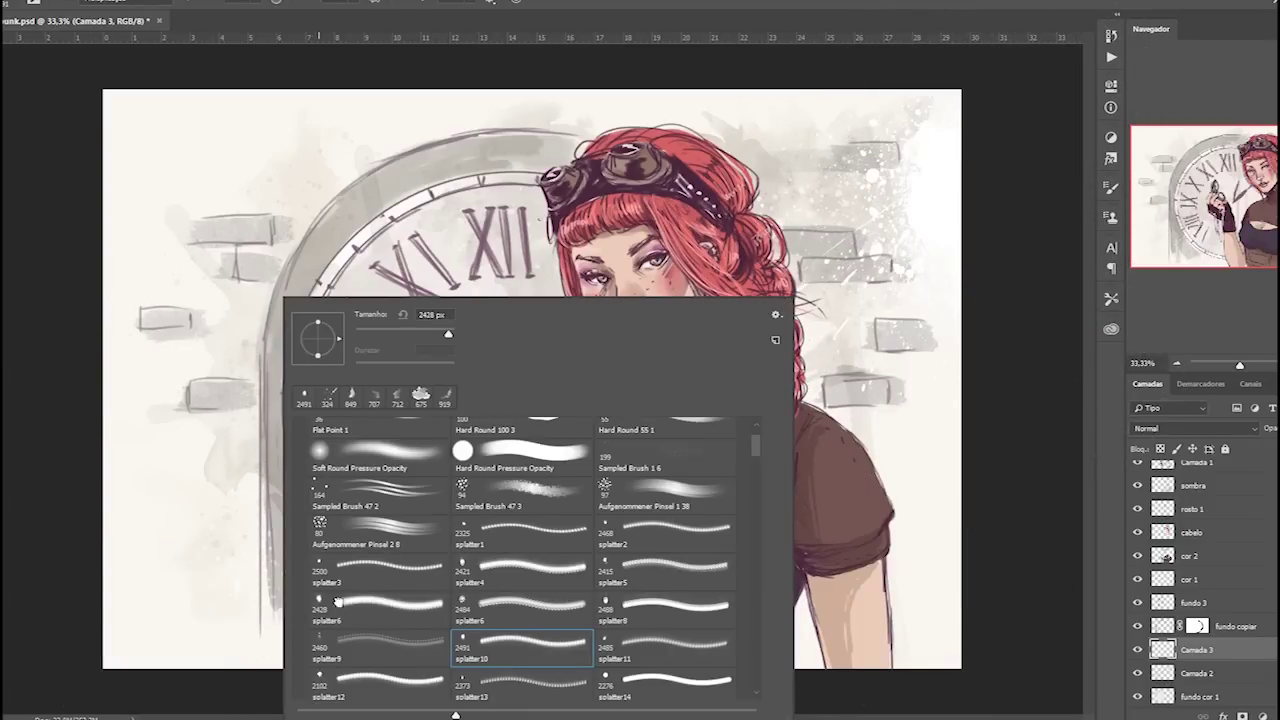
pyautogui.press('Return')
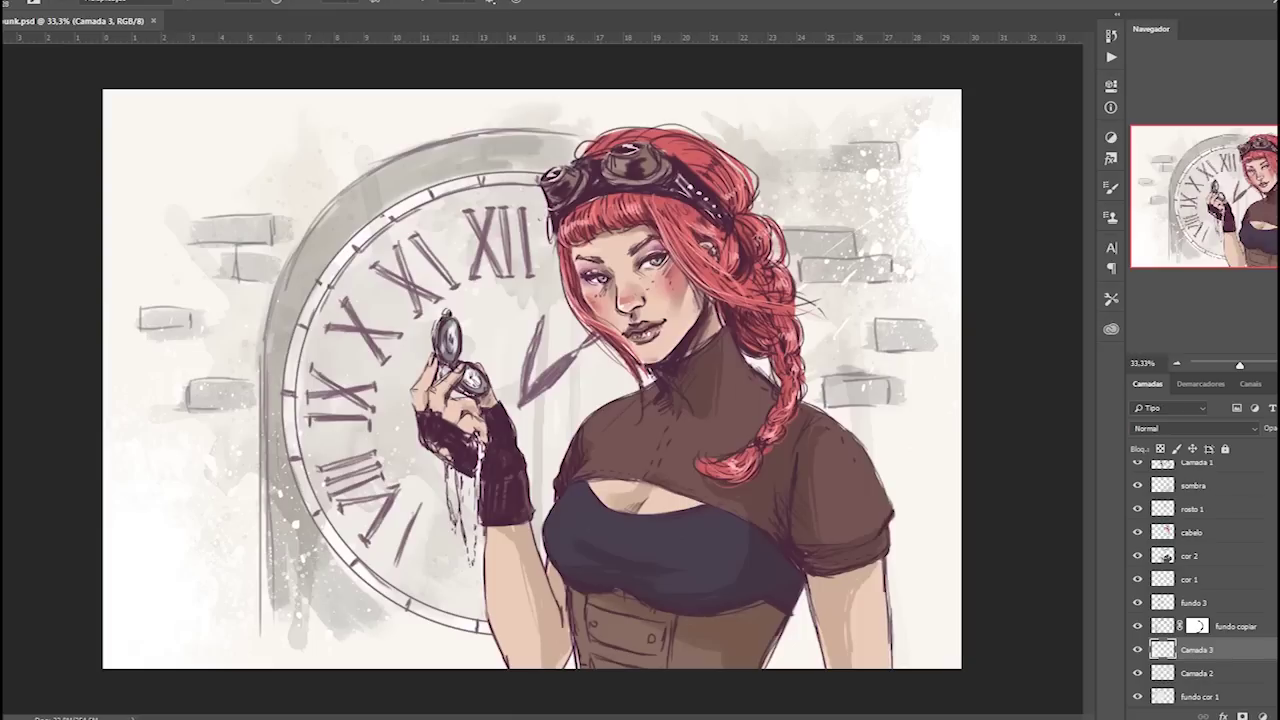
pyautogui.scroll(2, 1200, 550)
pyautogui.click(1207, 497)
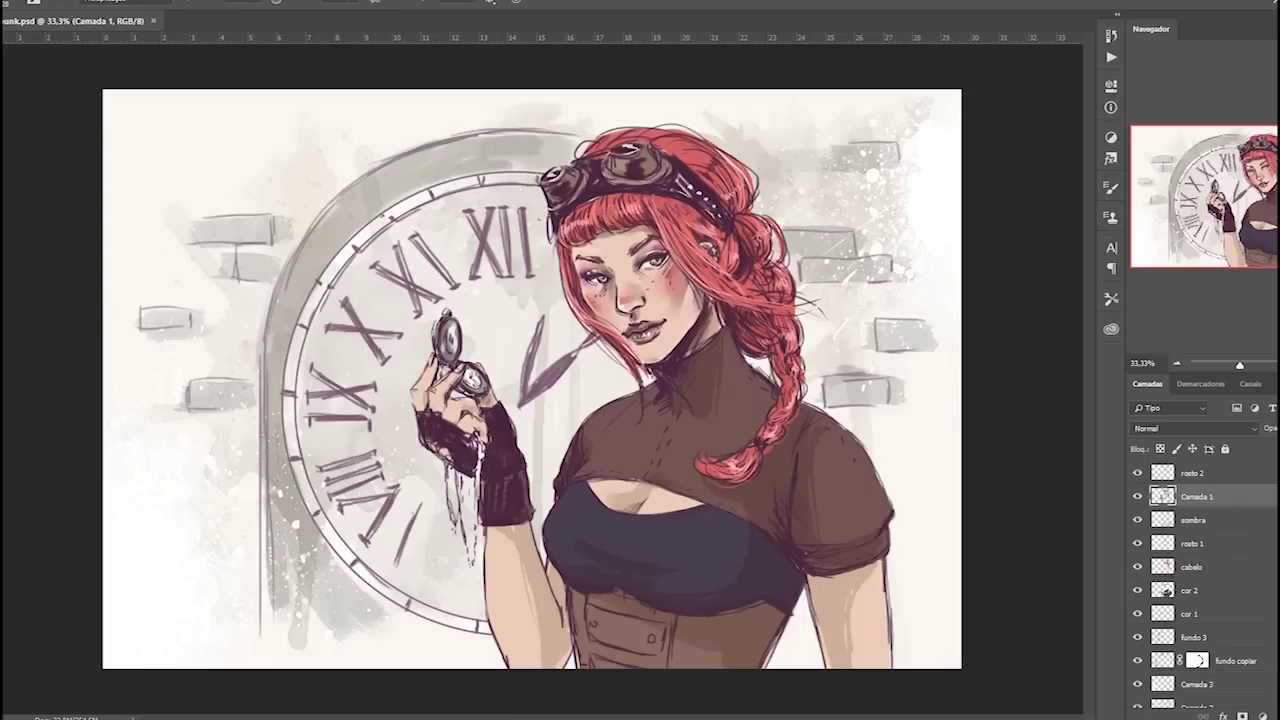
# Give Camada 1 a plum 4b3343 Color Overlay layer style.
pyautogui.doubleClick(1240, 496)
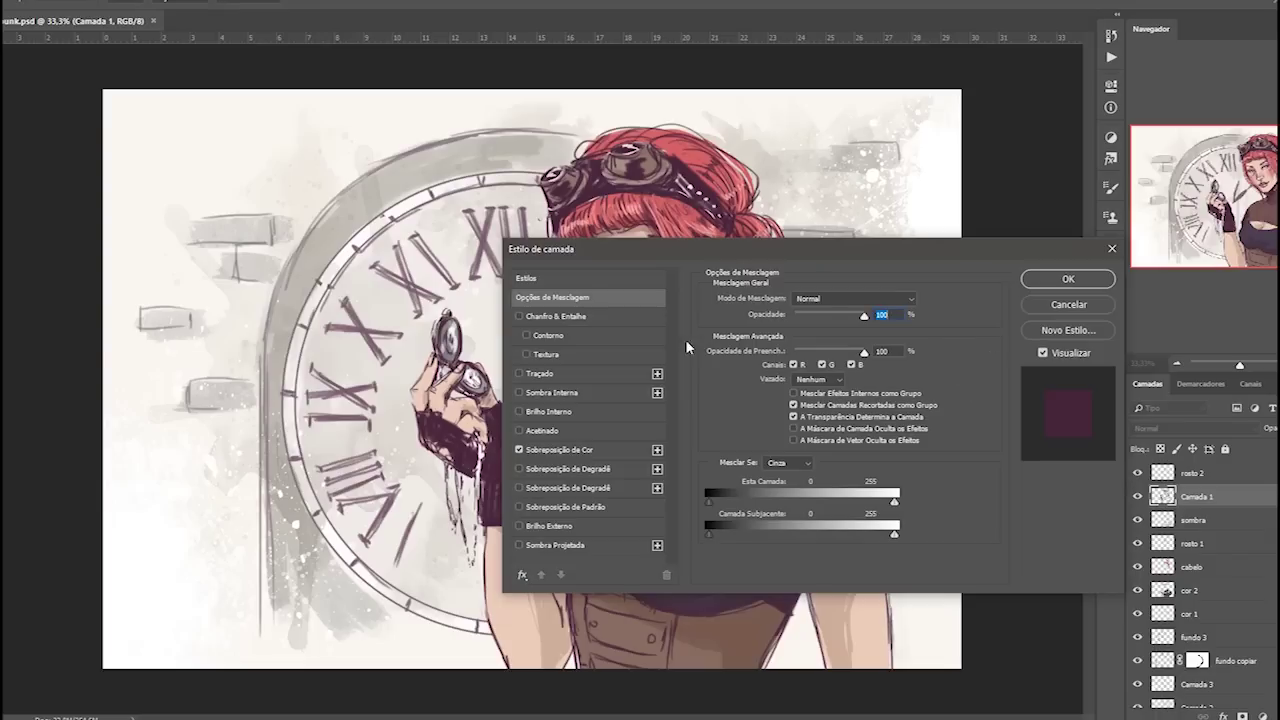
pyautogui.click(560, 450)
pyautogui.click(935, 289)
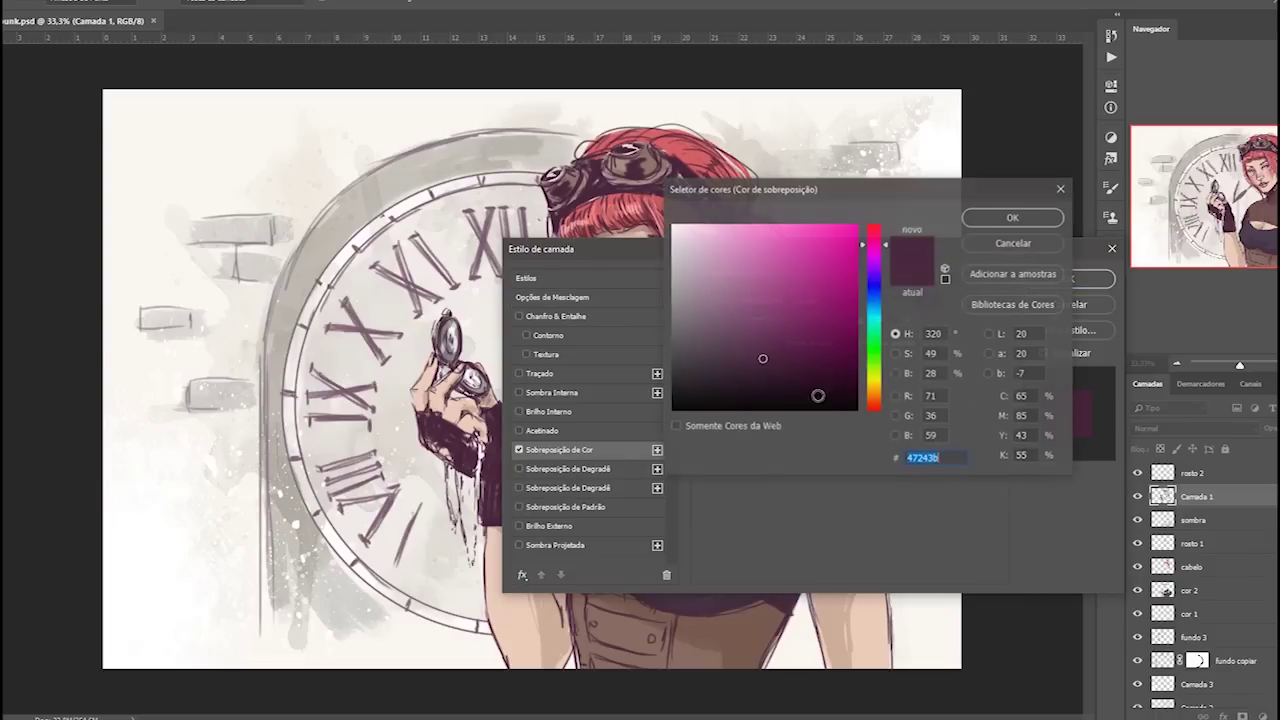
pyautogui.moveTo(728, 362); pyautogui.dragTo(730, 355)
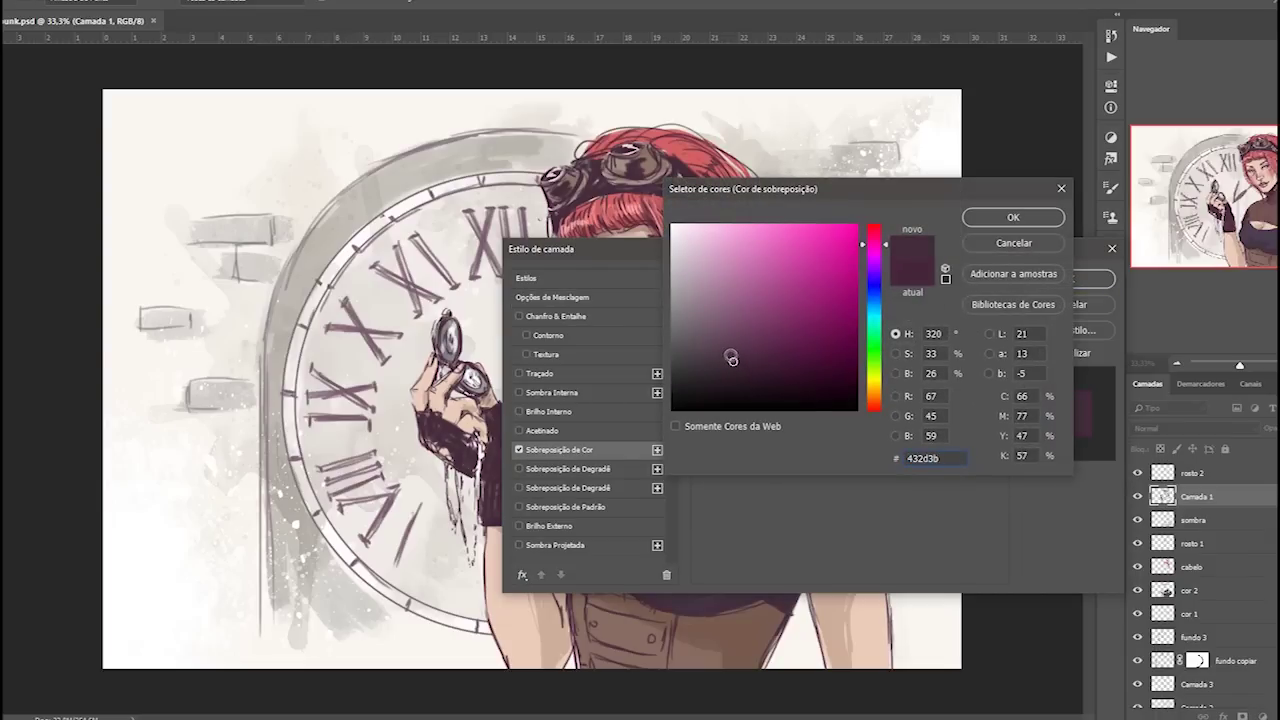
pyautogui.click(1022, 218)
pyautogui.click(1048, 284)
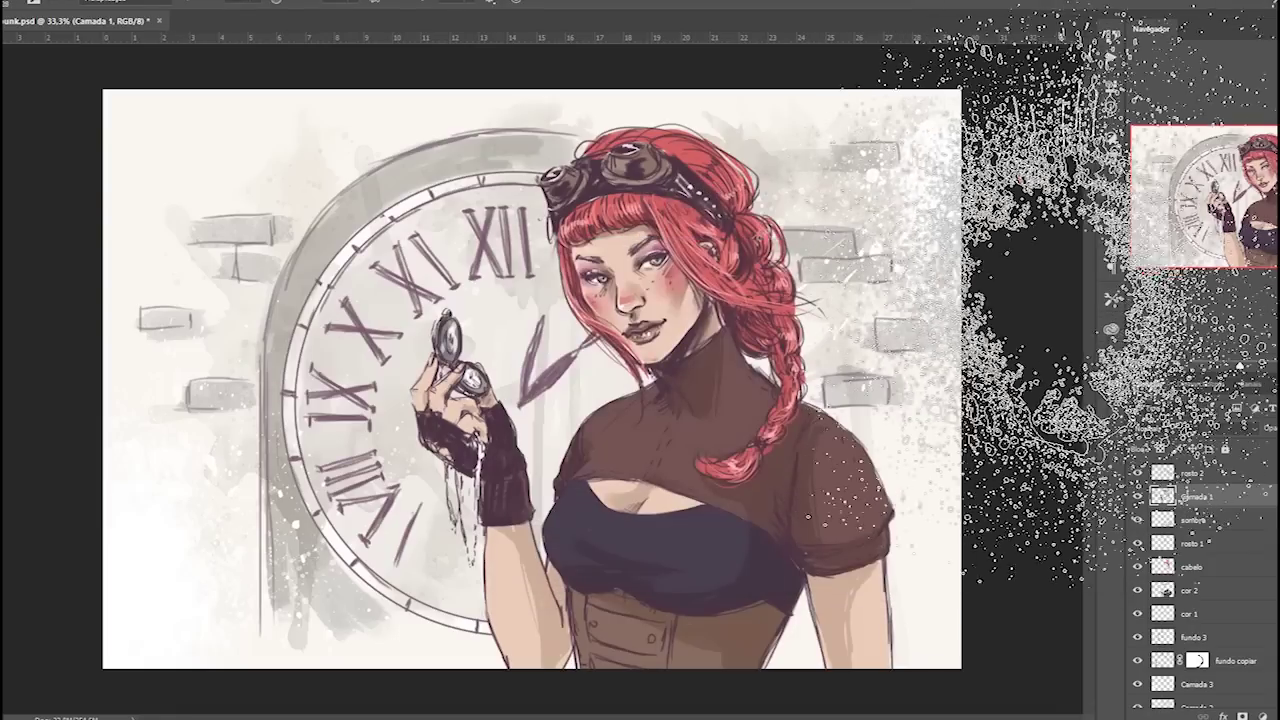
# Save the illustration and make rosto 2 the active layer.
pyautogui.hotkey('ctrl', 's')
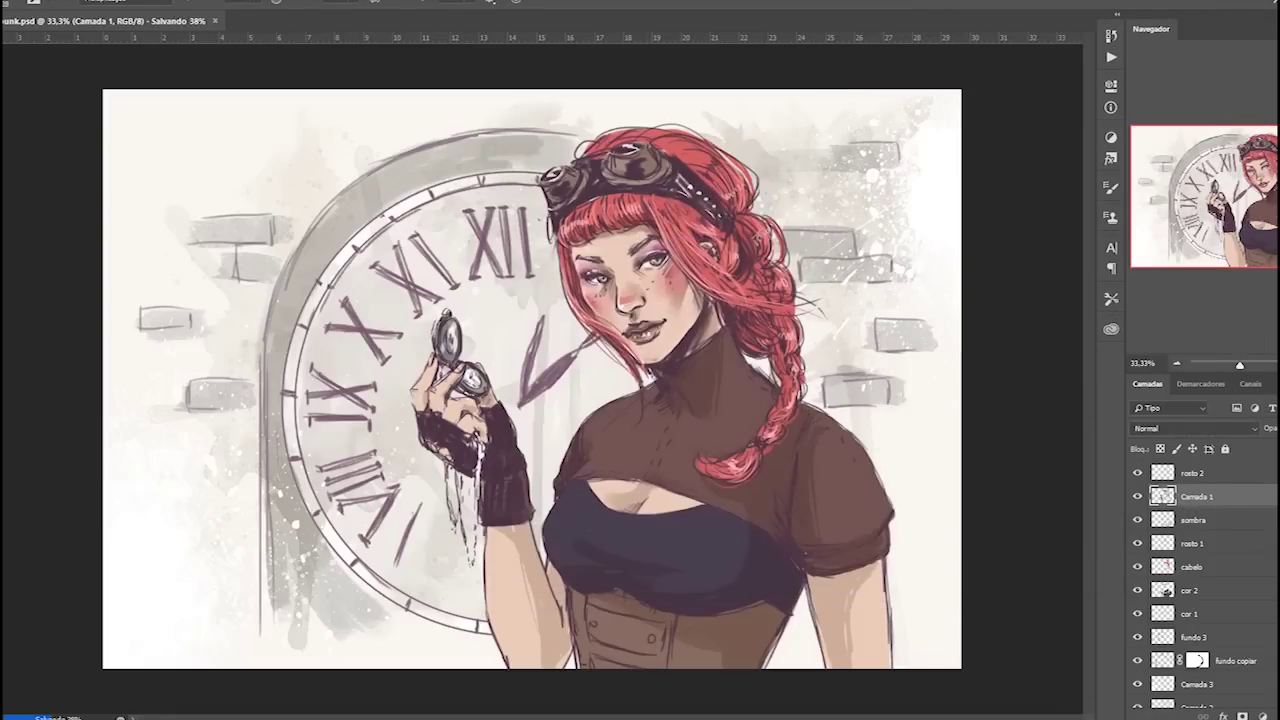
pyautogui.click(1222, 476)
pyautogui.click(1262, 716)
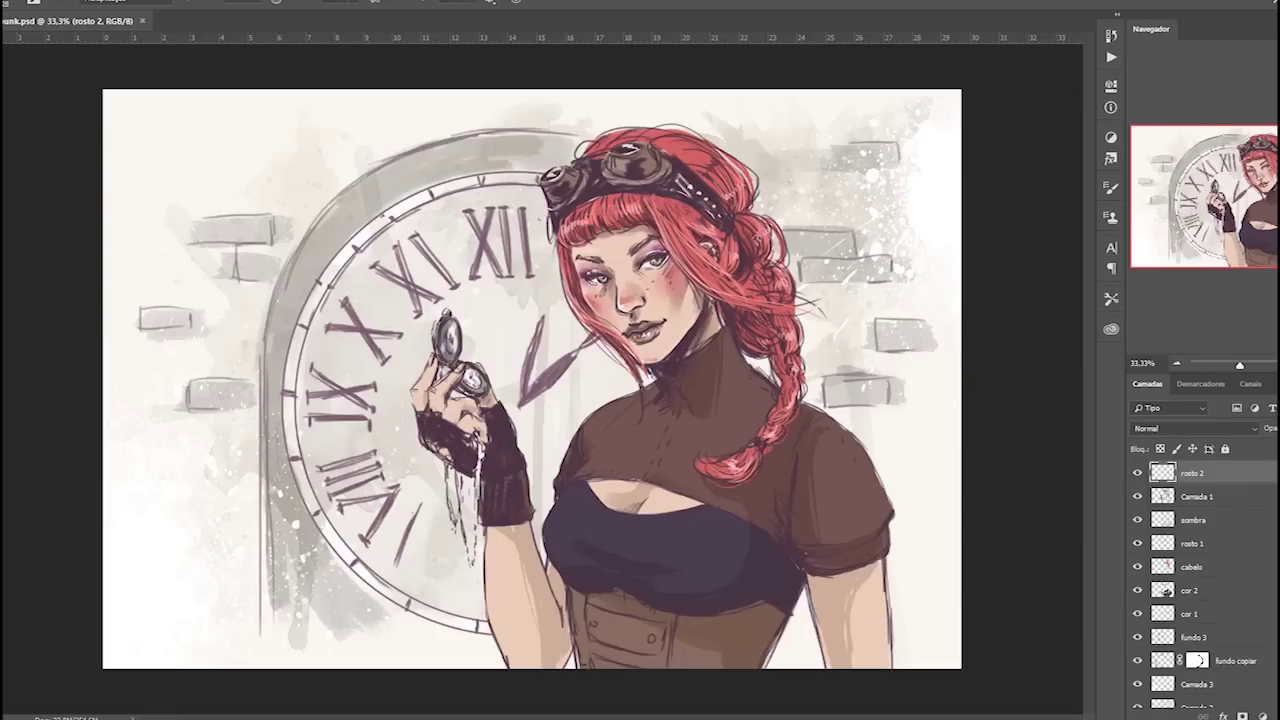
# Add a Levels adjustment above Camada 3 with midtones about 0.79 and black point 7.
pyautogui.scroll(-3, 1200, 584)
pyautogui.click(1227, 580)
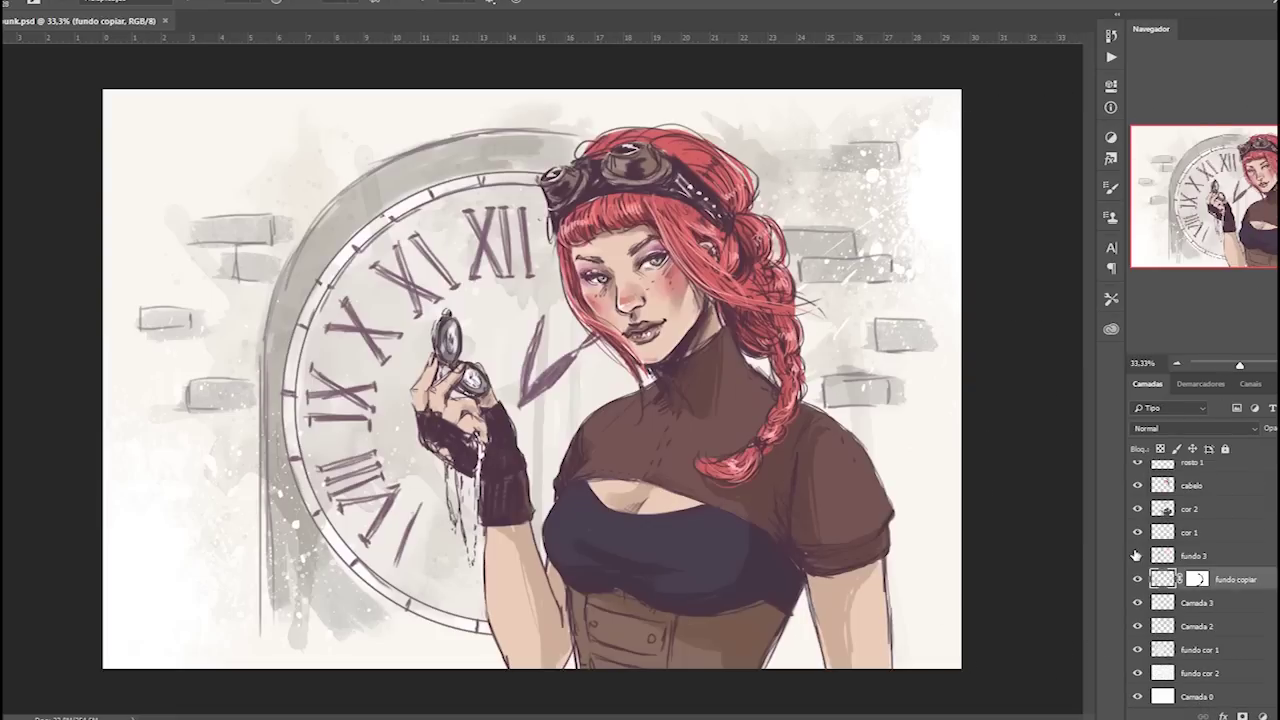
pyautogui.click(1136, 555)
pyautogui.click(1212, 602)
pyautogui.click(1262, 716)
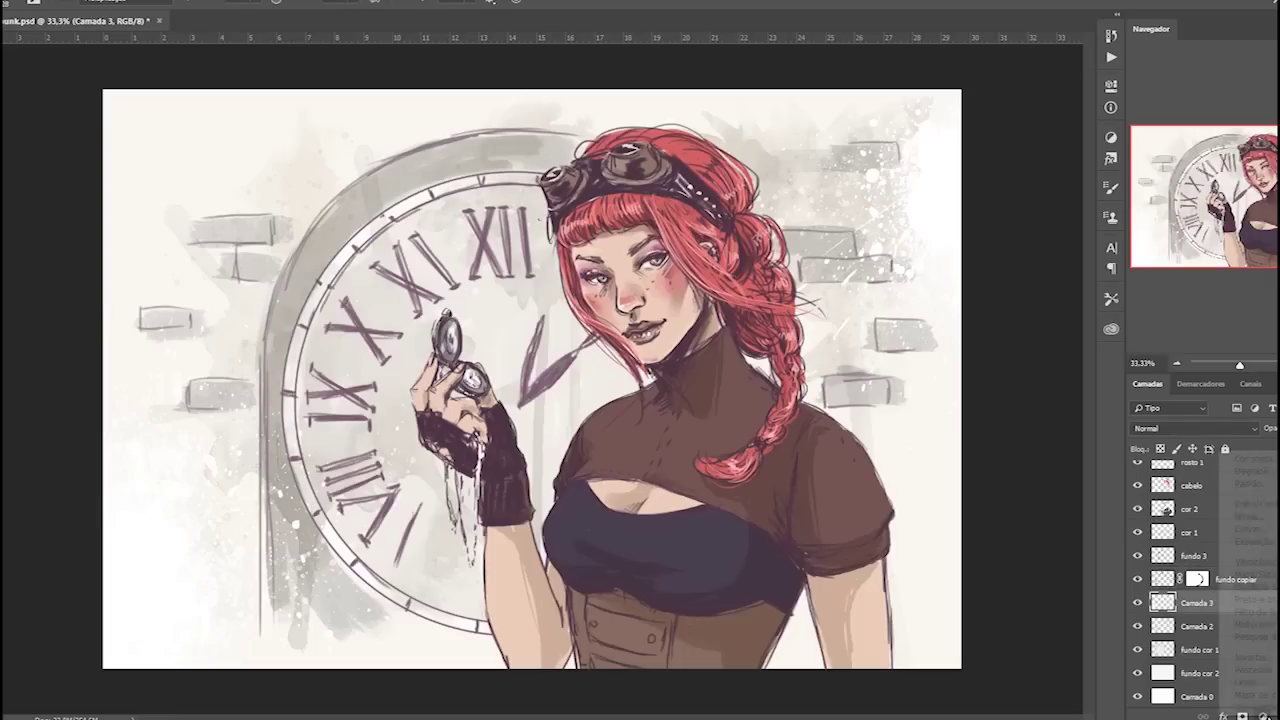
pyautogui.click(1245, 528)
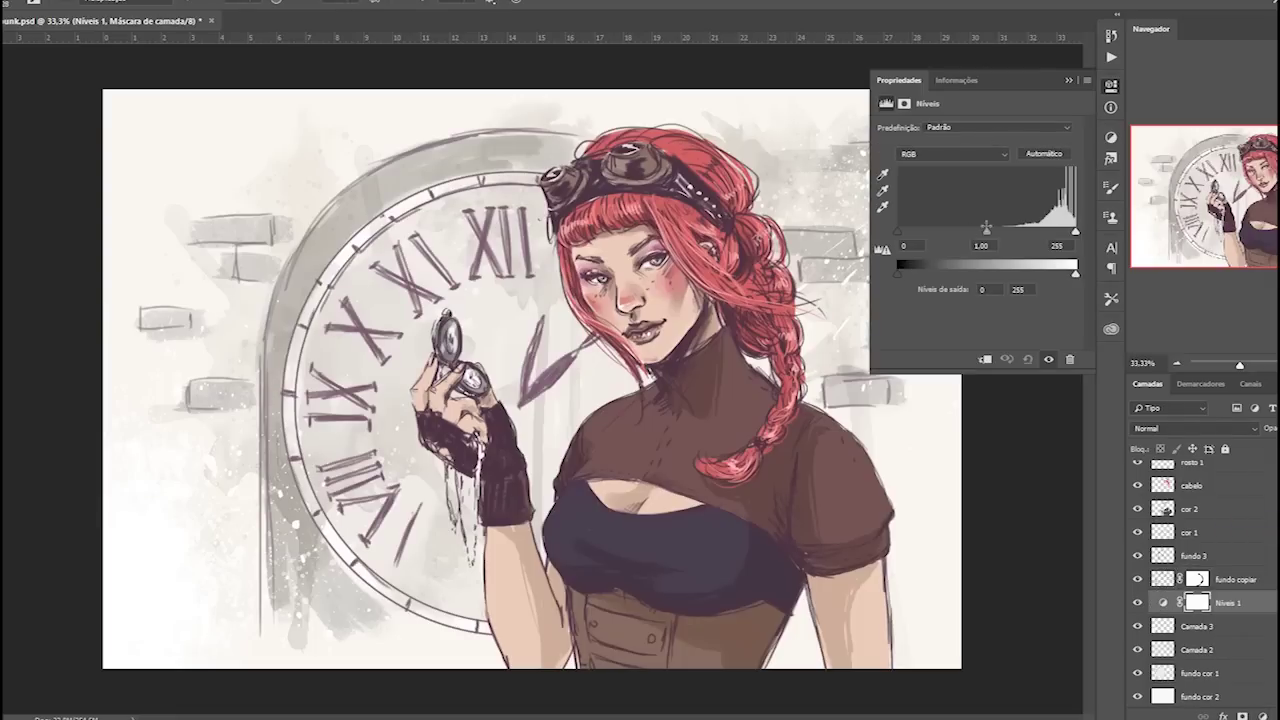
pyautogui.moveTo(986, 231); pyautogui.dragTo(1000, 233)
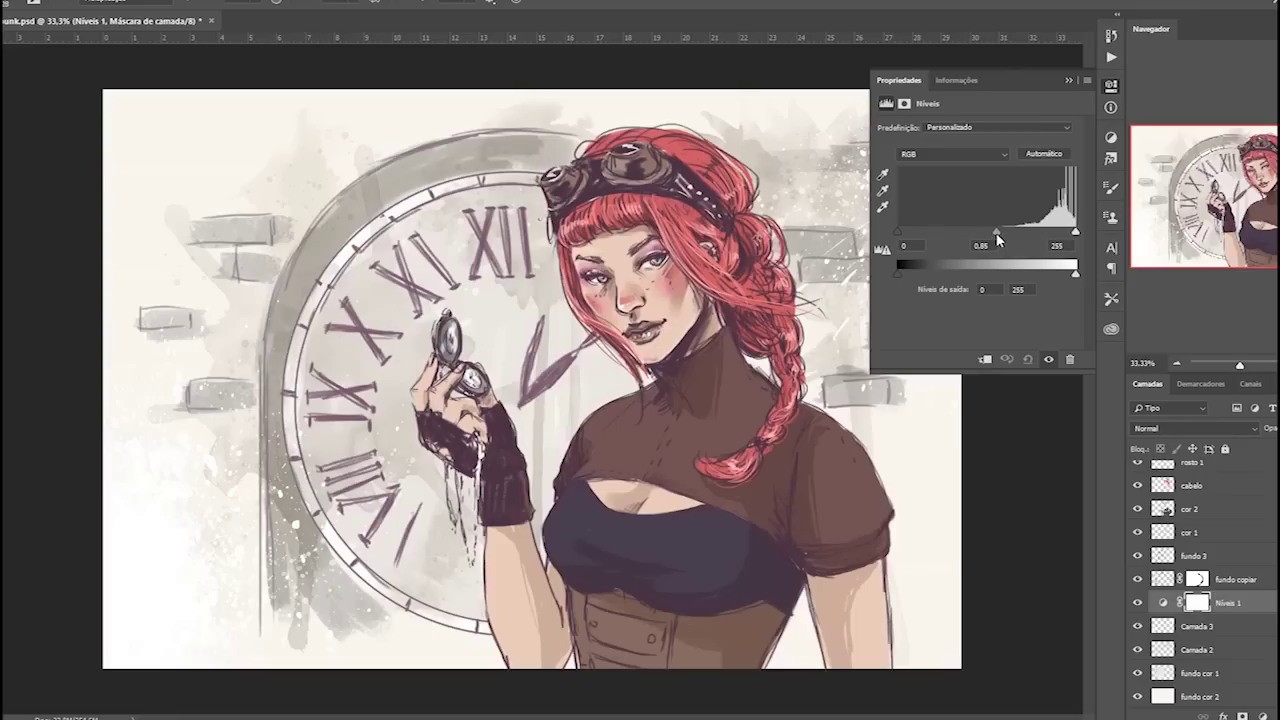
pyautogui.moveTo(899, 231); pyautogui.dragTo(904, 231)
pyautogui.click(1109, 88)
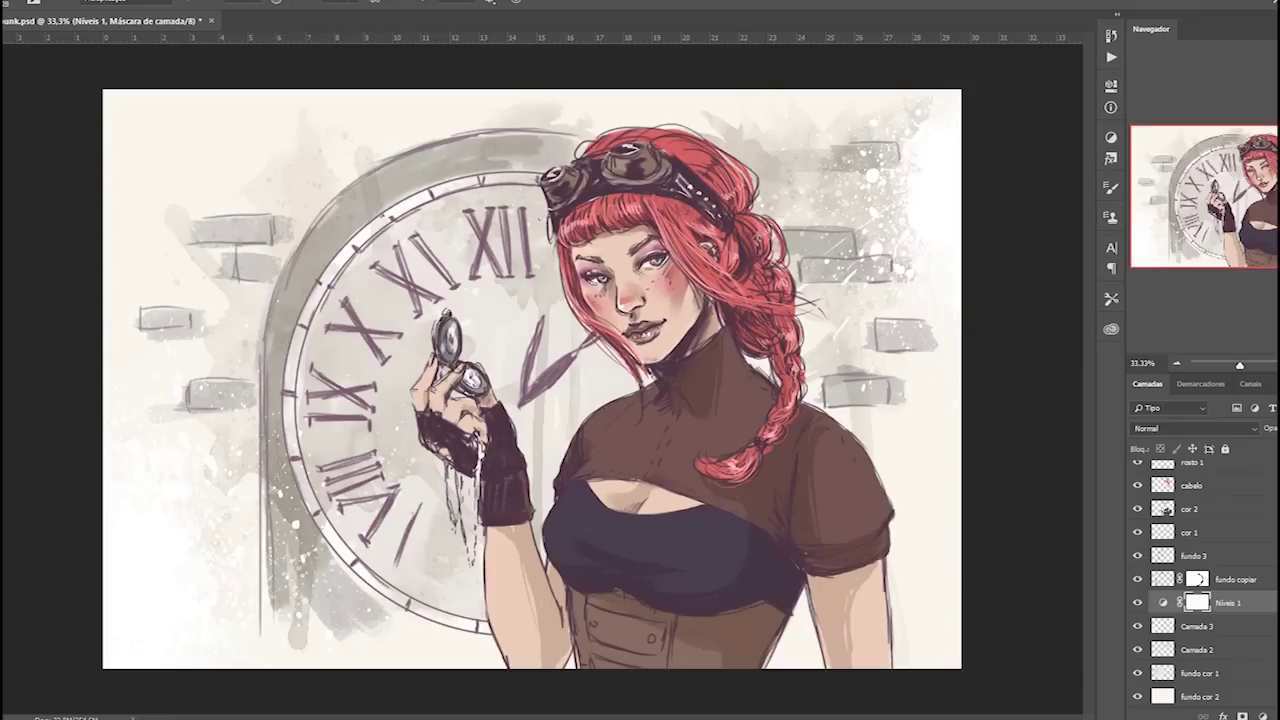
# Add a Color Balance above rosto 2, warming midtones and pushing highlights toward yellow.
pyautogui.scroll(2, 1254, 494)
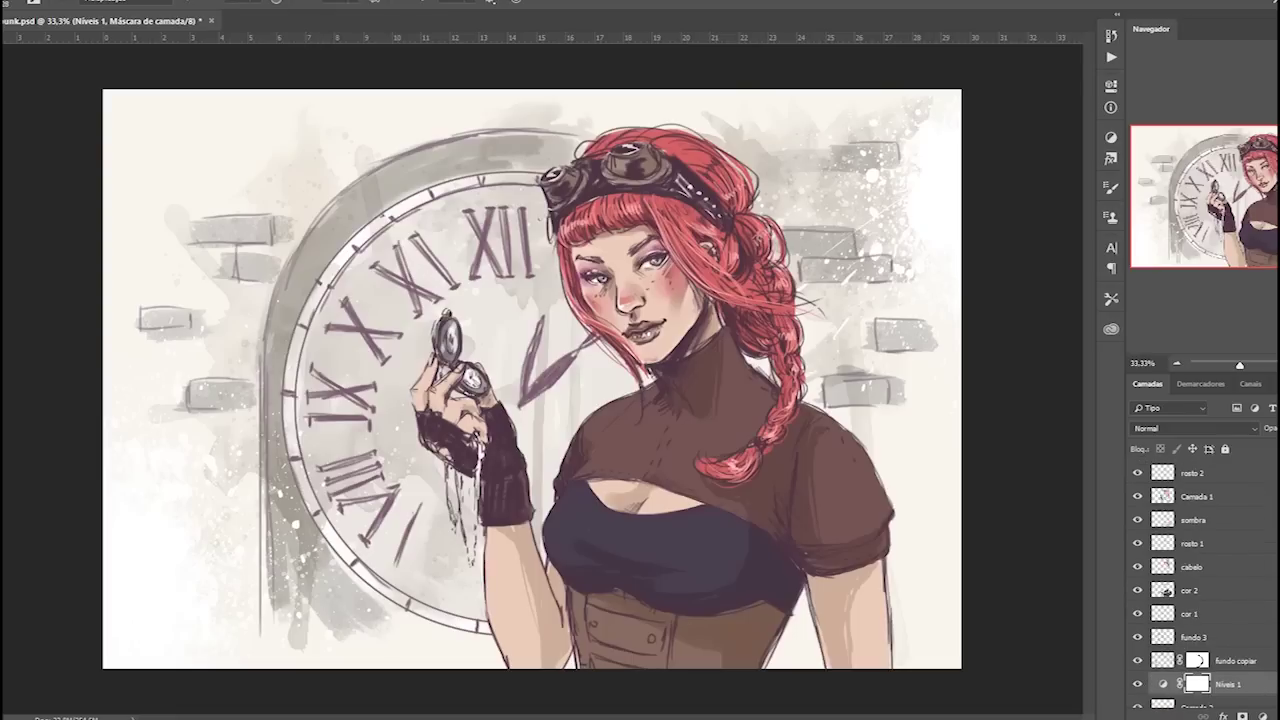
pyautogui.click(1226, 474)
pyautogui.click(1260, 716)
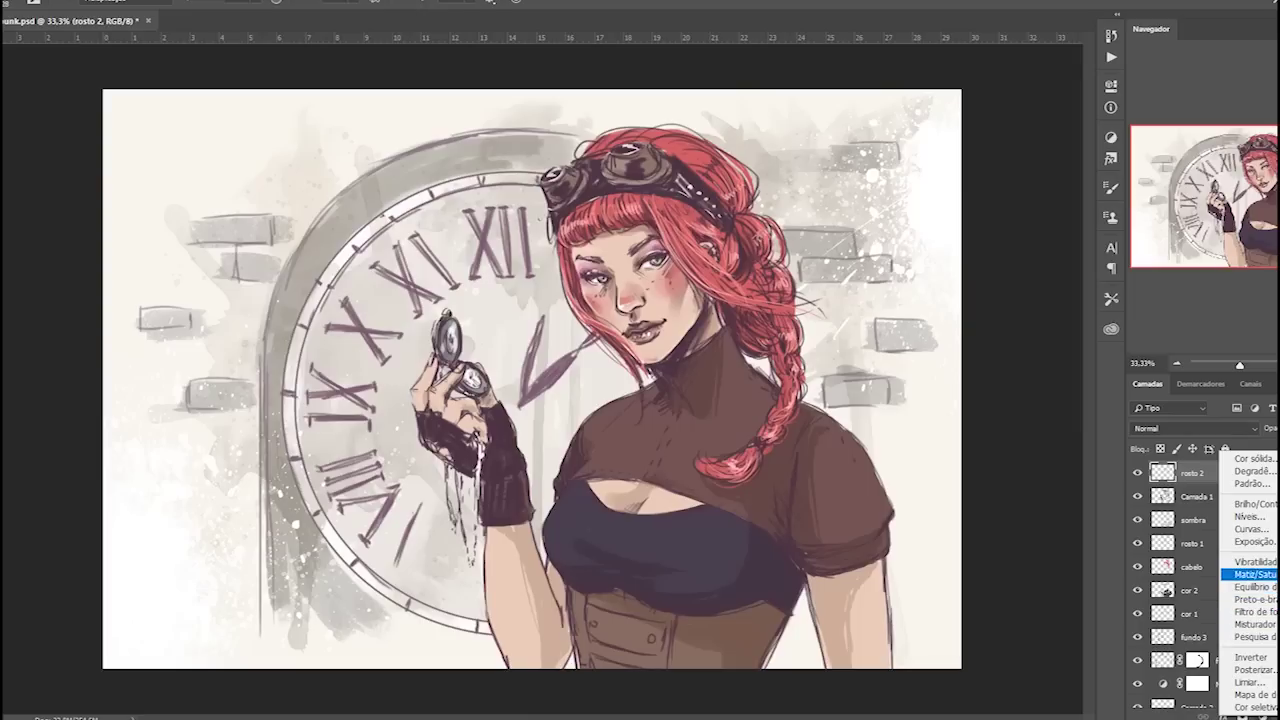
pyautogui.click(1252, 587)
pyautogui.moveTo(958, 165)
pyautogui.mouseDown()
pyautogui.moveTo(951, 188)
pyautogui.moveTo(969, 208)
pyautogui.mouseUp()
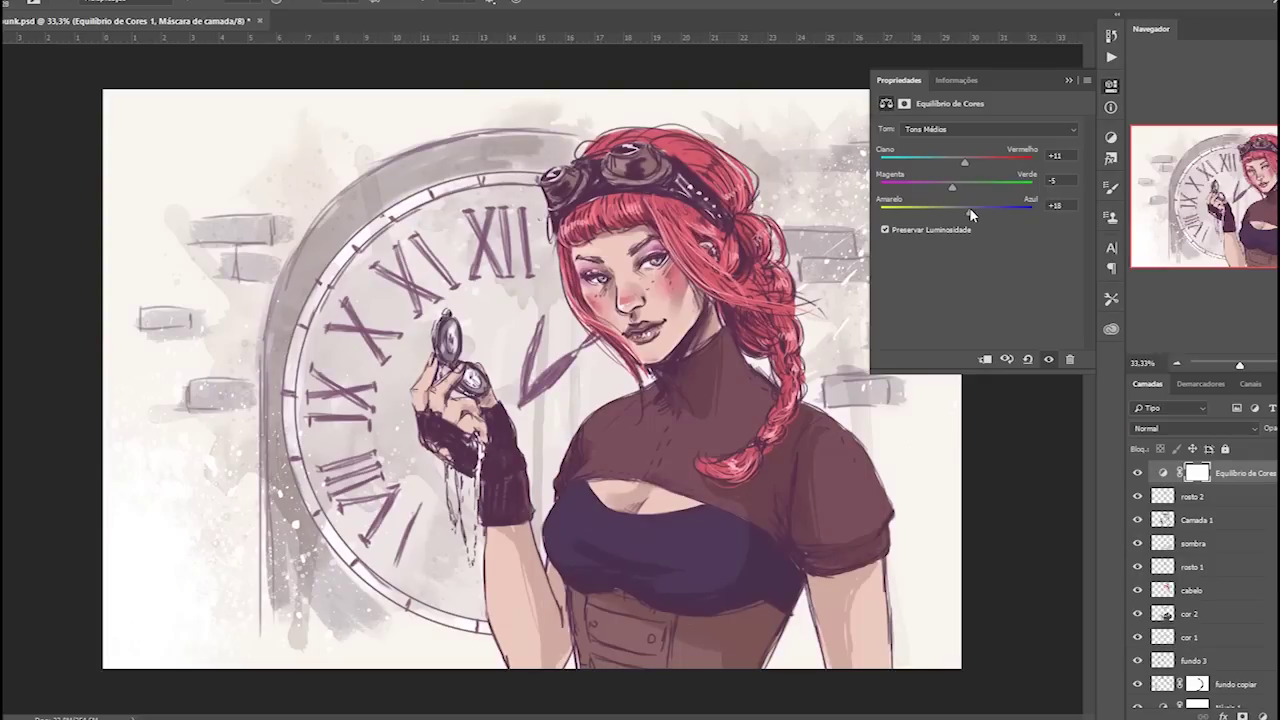
pyautogui.moveTo(966, 208); pyautogui.dragTo(954, 216)
pyautogui.click(955, 128)
pyautogui.click(940, 164)
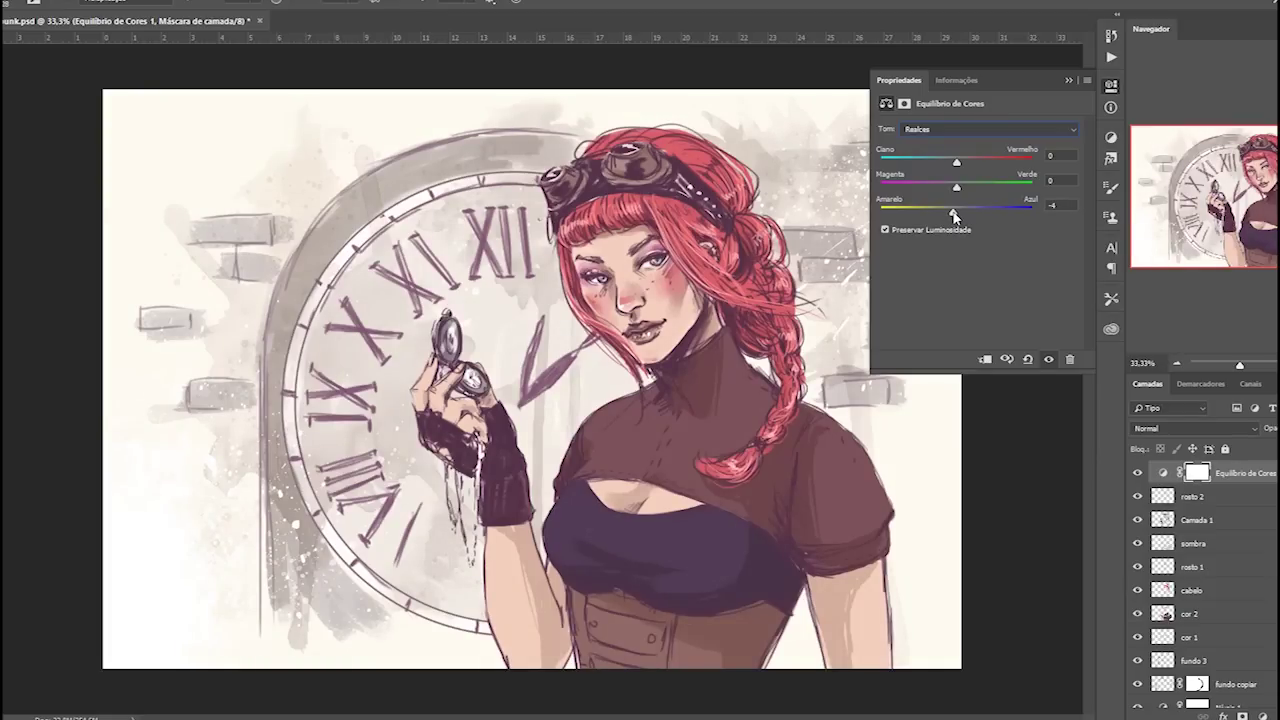
pyautogui.click(1108, 88)
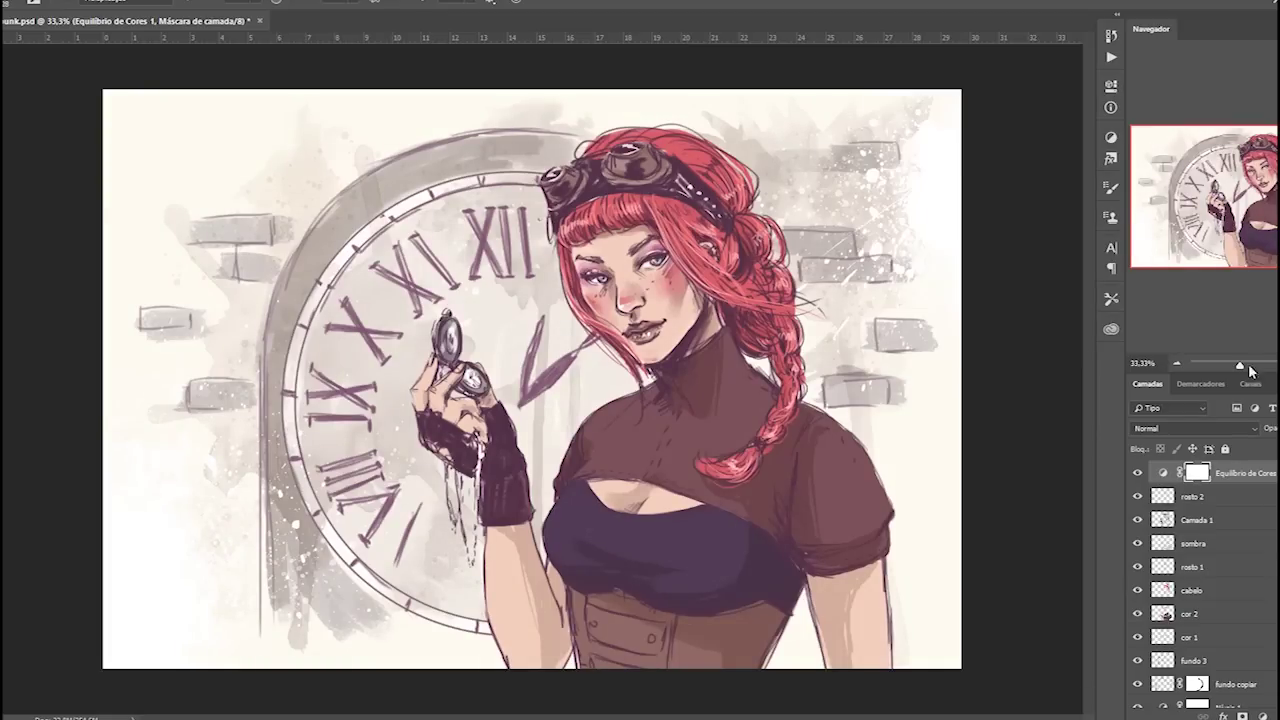
pyautogui.click(1137, 474)
# Re-show the Color Balance, save, and zoom onto the forearm with a small lettering brush.
pyautogui.click(1137, 474)
pyautogui.hotkey('ctrl', 's')
pyautogui.hotkey('ctrl', '+')
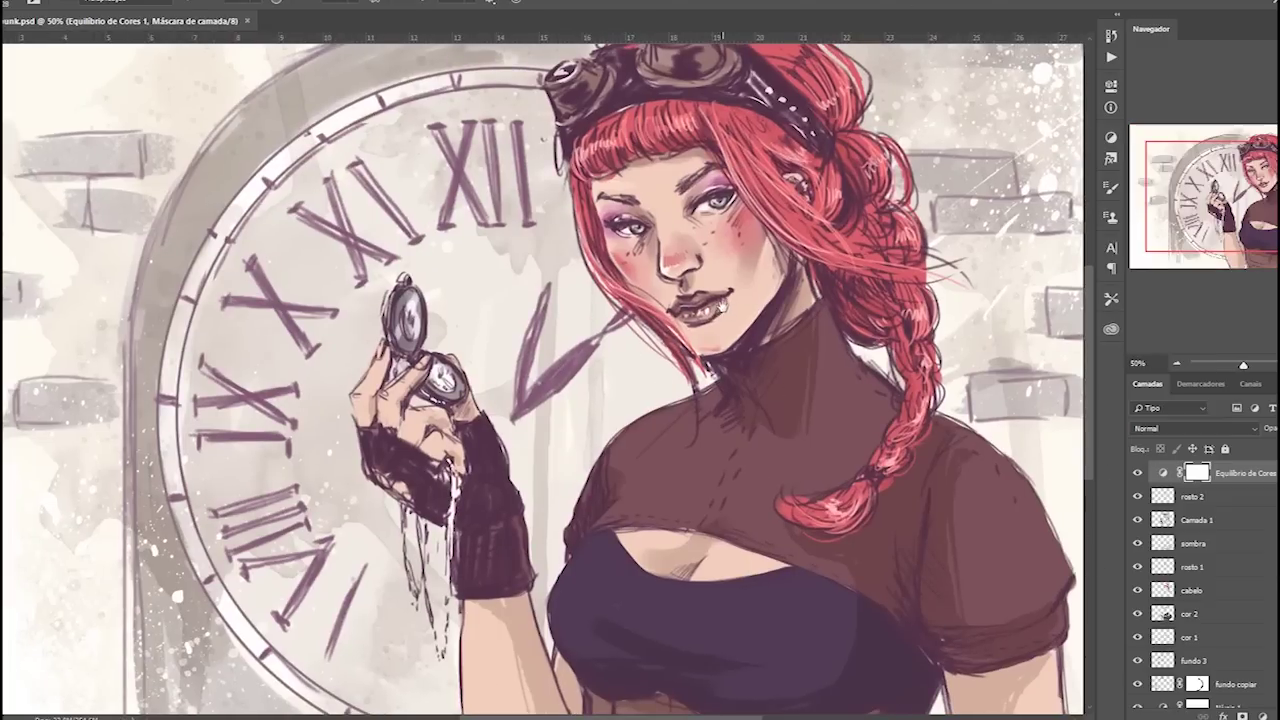
pyautogui.rightClick(720, 300)
pyautogui.click(780, 458)
pyautogui.press('Return')
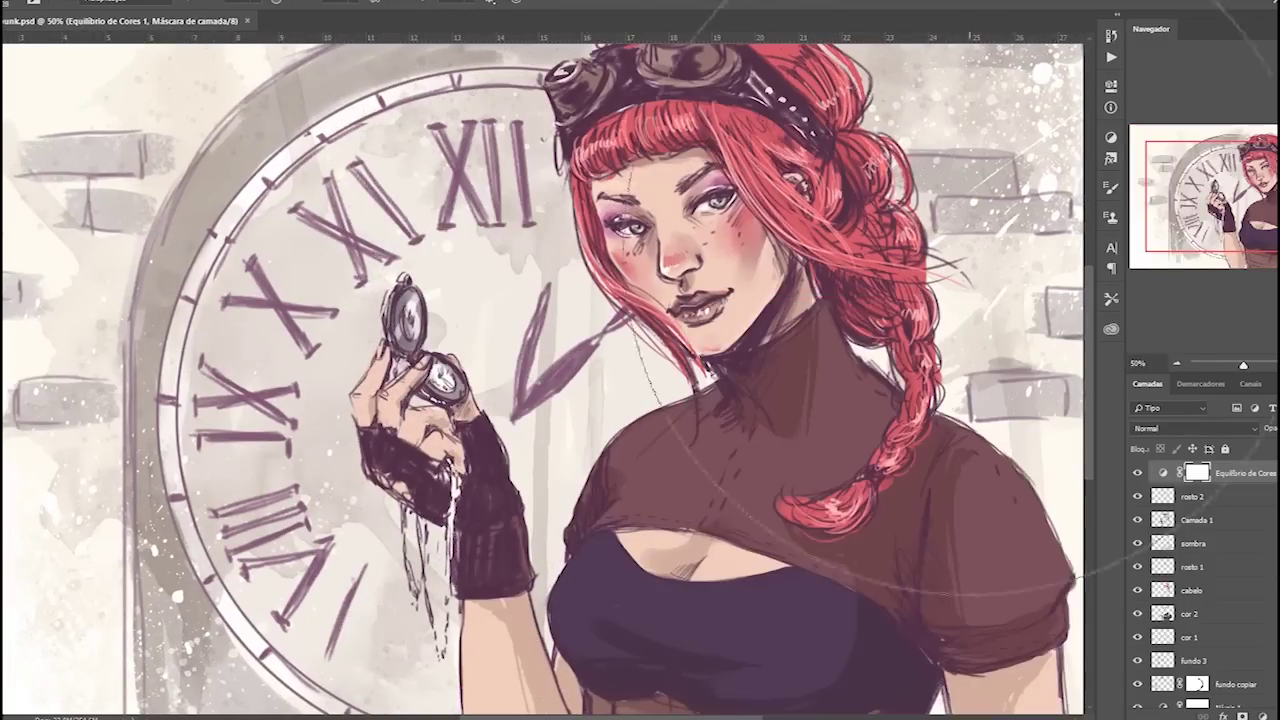
pyautogui.press('[')
pyautogui.press('[')
pyautogui.press('[')
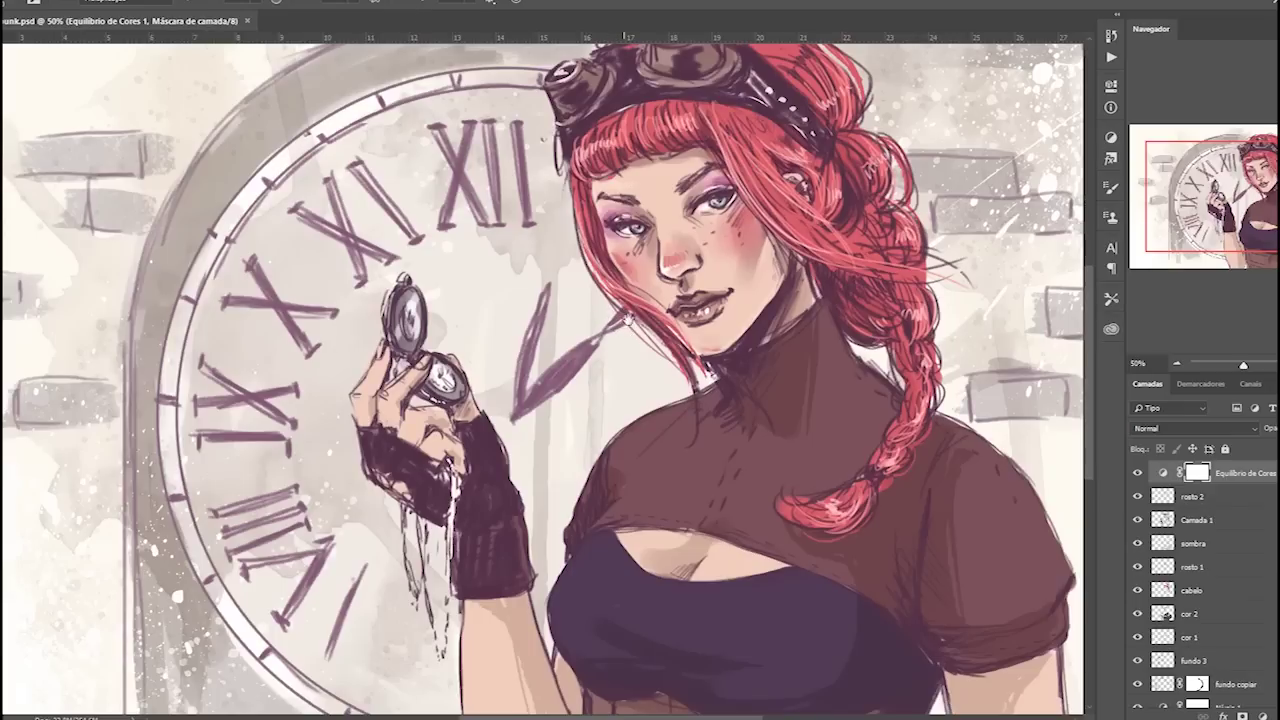
pyautogui.moveTo(665, 293); pyautogui.dragTo(578, 357)
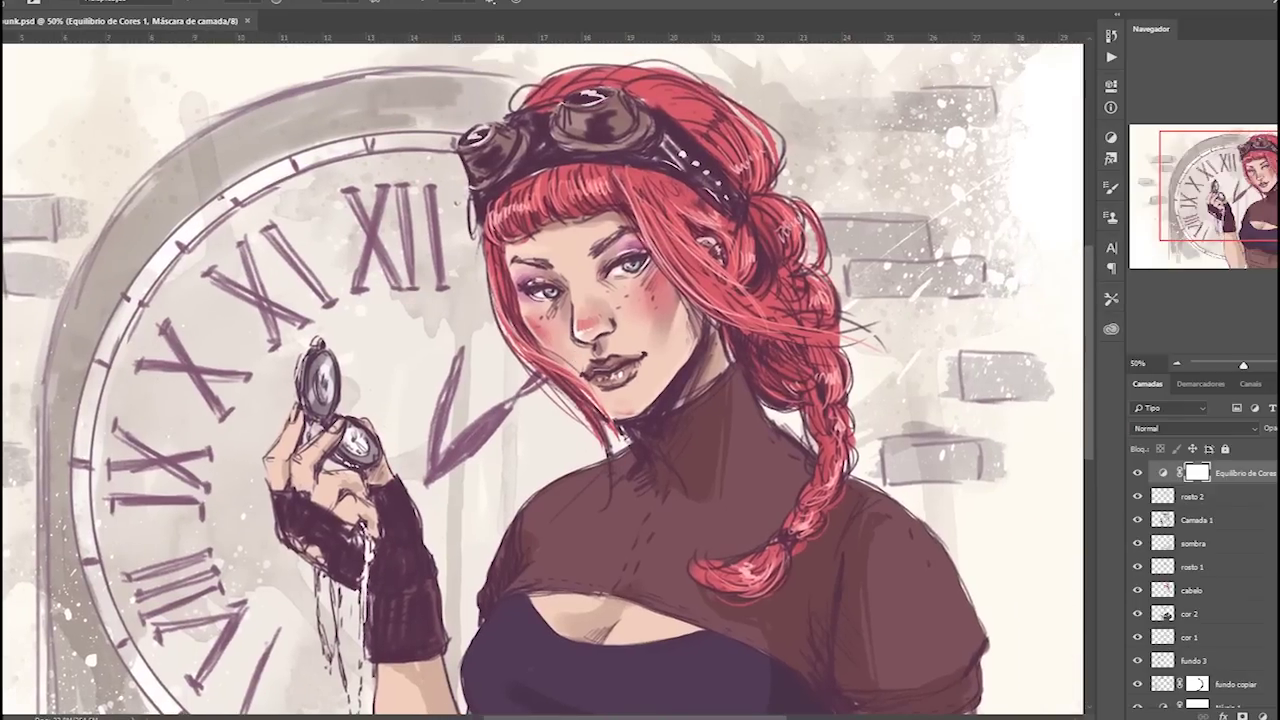
pyautogui.hotkey('ctrl', '+')
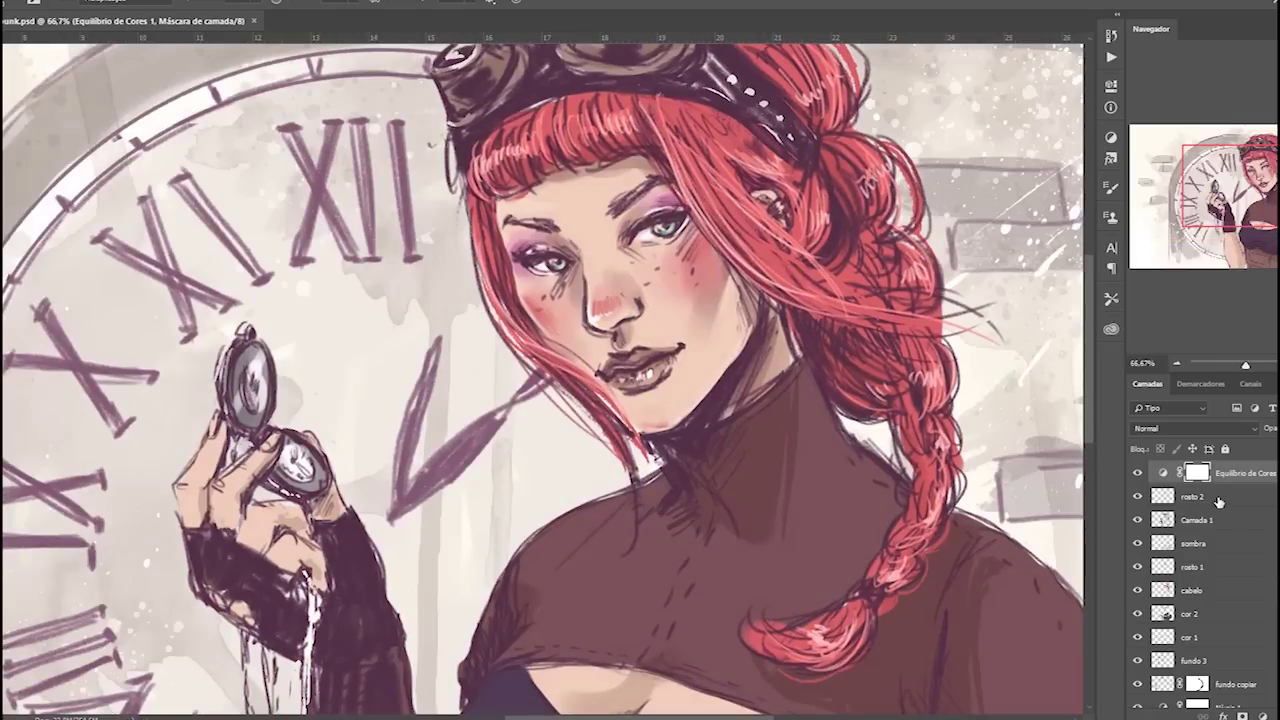
# Add new layers above rosto 2 and letter the artist's first name on the forearm.
pyautogui.click(1218, 502)
pyautogui.hotkey('ctrl', 'shift', 'n')
pyautogui.press('Return')
pyautogui.hotkey('ctrl', 'v')
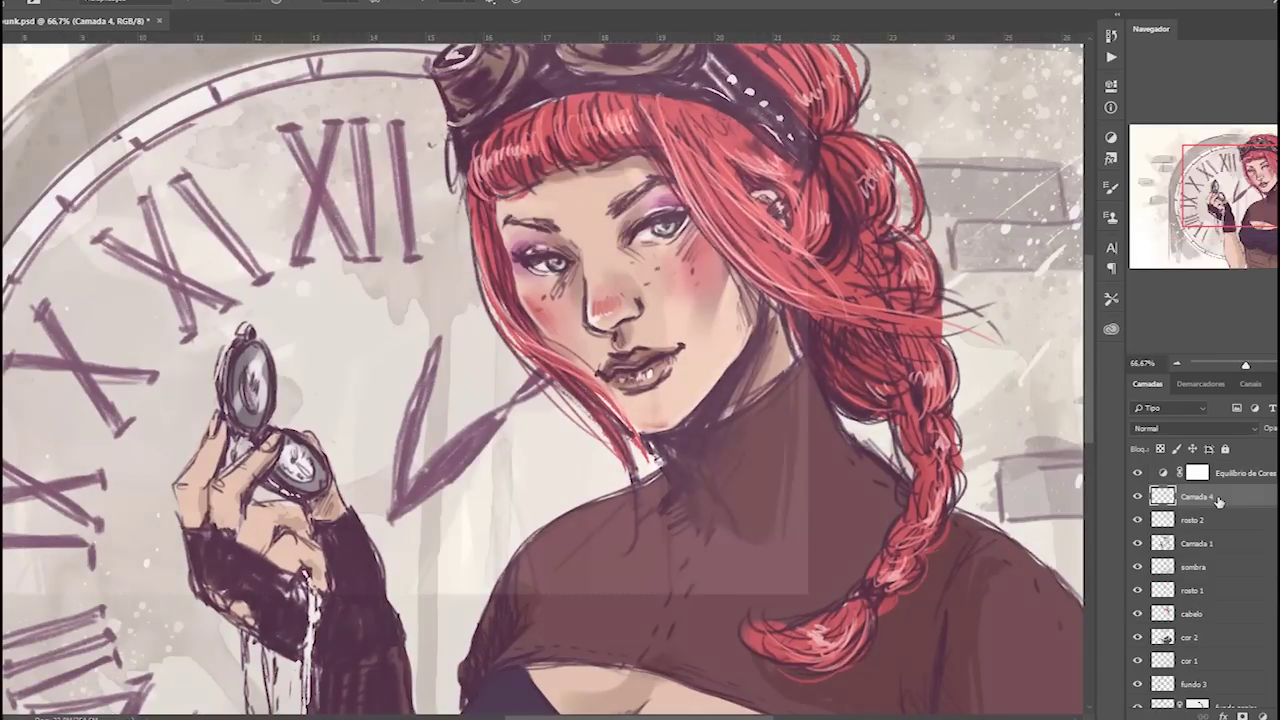
pyautogui.press('Delete')
pyautogui.moveTo(557, 488)
pyautogui.mouseDown()
pyautogui.moveTo(560, 437)
pyautogui.moveTo(574, 486)
pyautogui.moveTo(590, 455)
pyautogui.moveTo(598, 487)
pyautogui.mouseUp()
pyautogui.hotkey('ctrl', 'z')
pyautogui.moveTo(580, 468)
pyautogui.mouseDown()
pyautogui.moveTo(604, 462)
pyautogui.moveTo(620, 486)
pyautogui.mouseUp()
pyautogui.moveTo(620, 436); pyautogui.dragTo(632, 484)
pyautogui.moveTo(559, 510)
pyautogui.mouseDown()
pyautogui.moveTo(584, 508)
pyautogui.moveTo(576, 497)
pyautogui.moveTo(567, 520)
pyautogui.moveTo(588, 520)
pyautogui.moveTo(621, 495)
pyautogui.moveTo(628, 520)
pyautogui.mouseUp()
pyautogui.hotkey('ctrl', 'z')
pyautogui.hotkey('ctrl', 'z')
pyautogui.hotkey('ctrl', 'z')
# Finish lettering the surname and draw the border around the signature.
pyautogui.moveTo(638, 496); pyautogui.dragTo(646, 519)
pyautogui.moveTo(647, 519); pyautogui.dragTo(647, 495)
pyautogui.moveTo(527, 437); pyautogui.dragTo(549, 537)
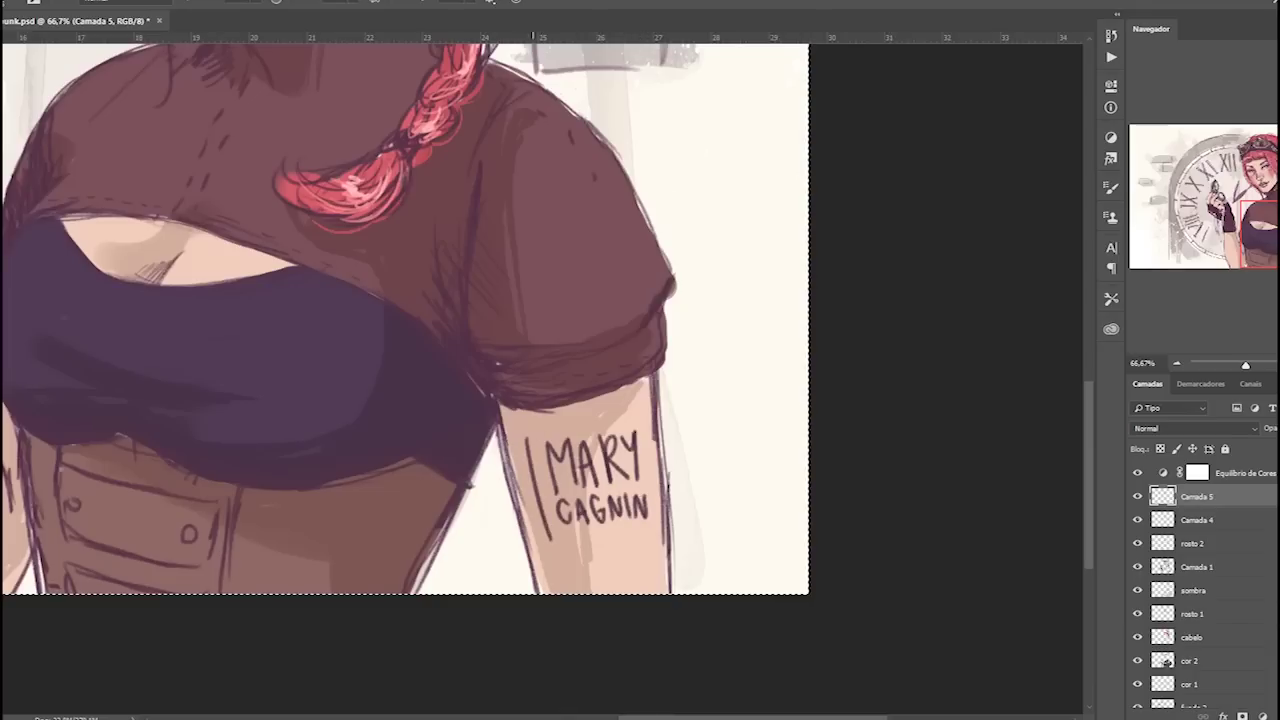
pyautogui.moveTo(523, 436)
pyautogui.mouseDown()
pyautogui.moveTo(637, 421)
pyautogui.moveTo(660, 528)
pyautogui.moveTo(550, 546)
pyautogui.moveTo(590, 570)
pyautogui.moveTo(601, 554)
pyautogui.moveTo(638, 556)
pyautogui.mouseUp()
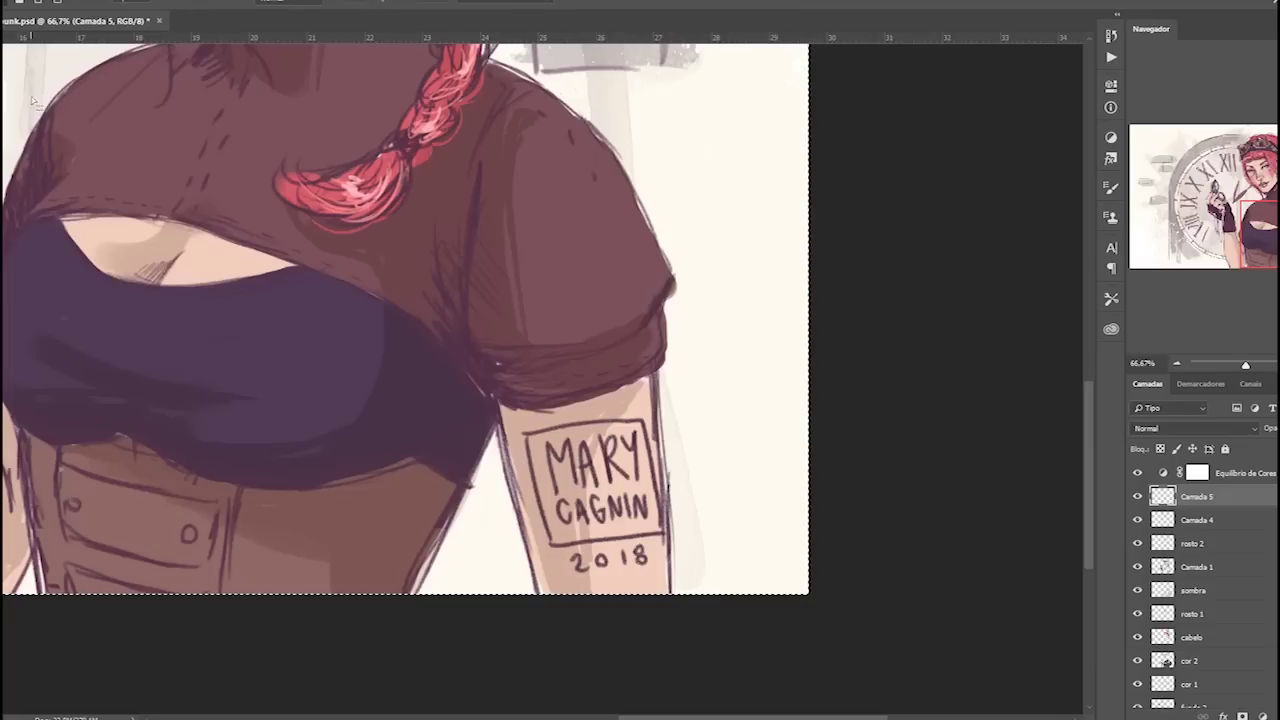
# Scale the signature down and reposition it, zoom out to the full illustration, and save.
pyautogui.hotkey('ctrl', 't')
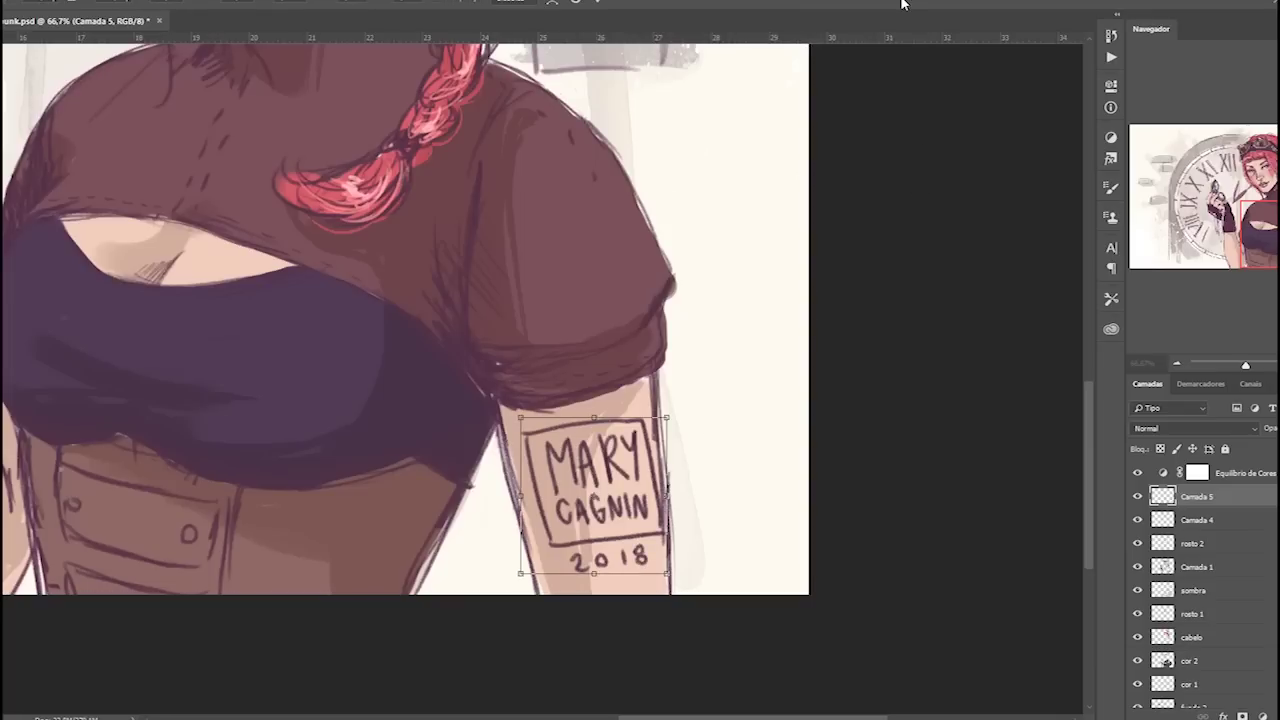
pyautogui.moveTo(667, 572); pyautogui.dragTo(648, 550)
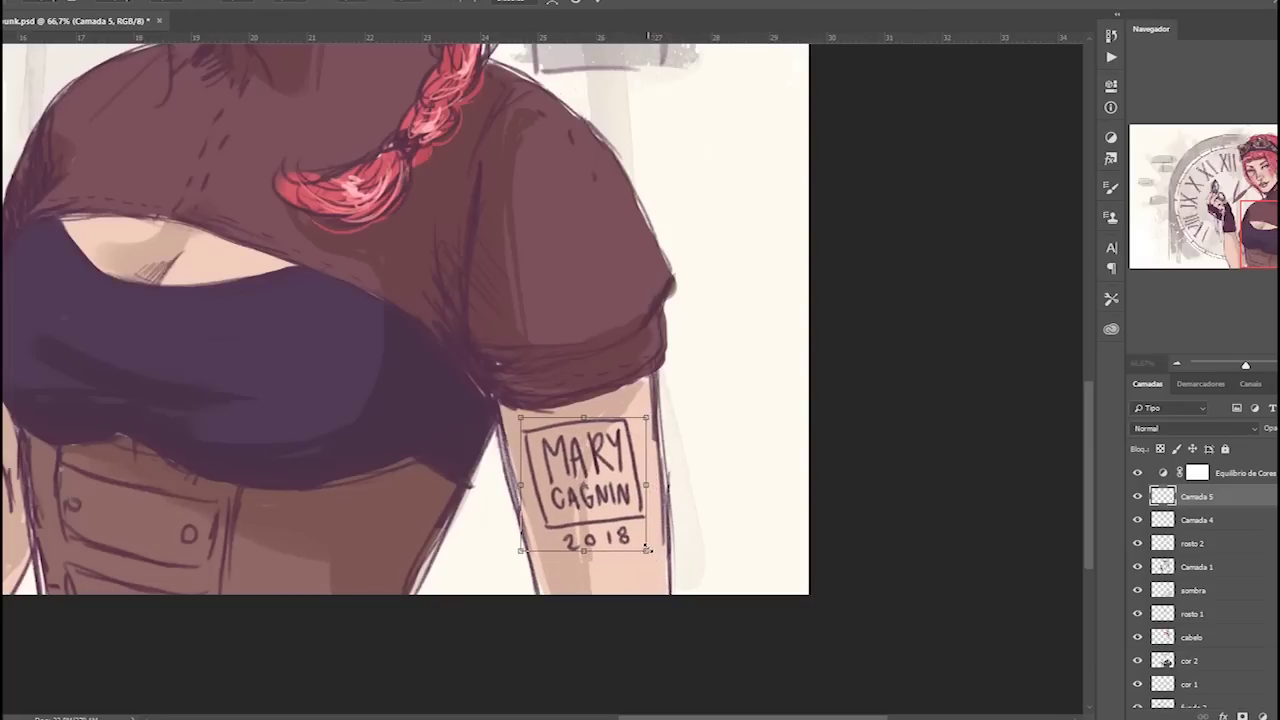
pyautogui.moveTo(620, 453); pyautogui.dragTo(628, 453)
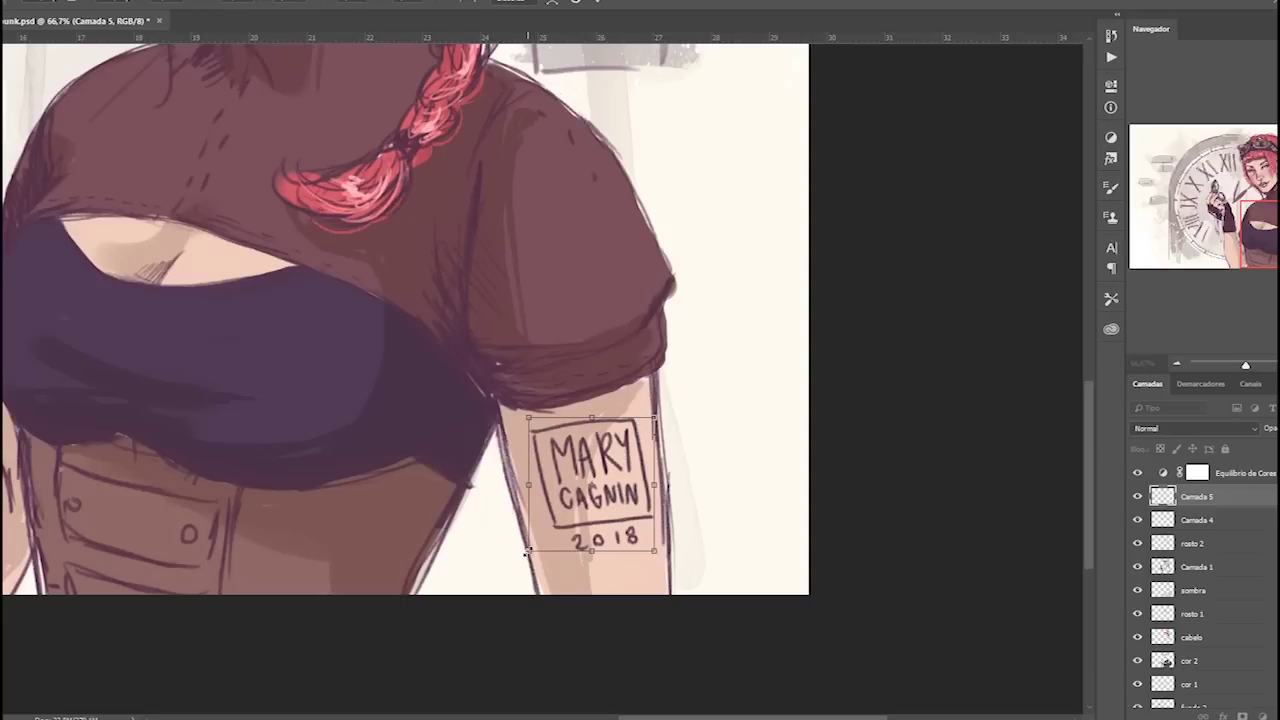
pyautogui.moveTo(527, 550); pyautogui.dragTo(546, 532)
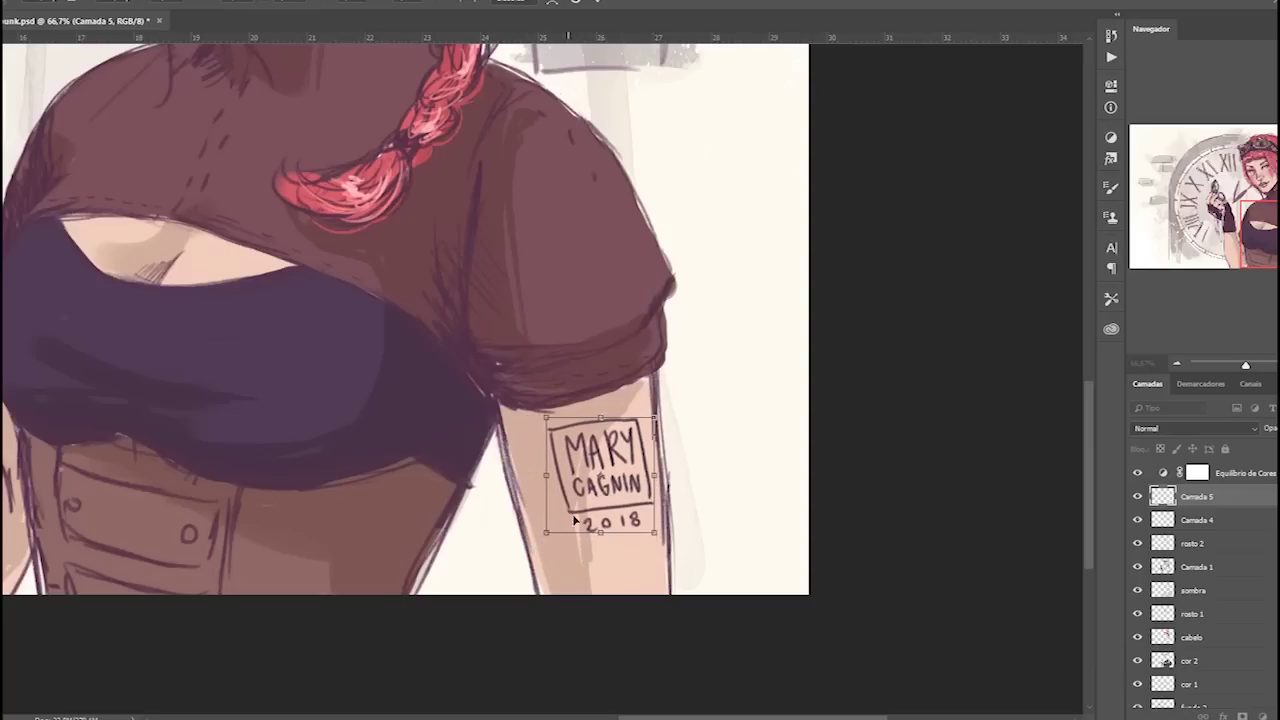
pyautogui.click(578, 2)
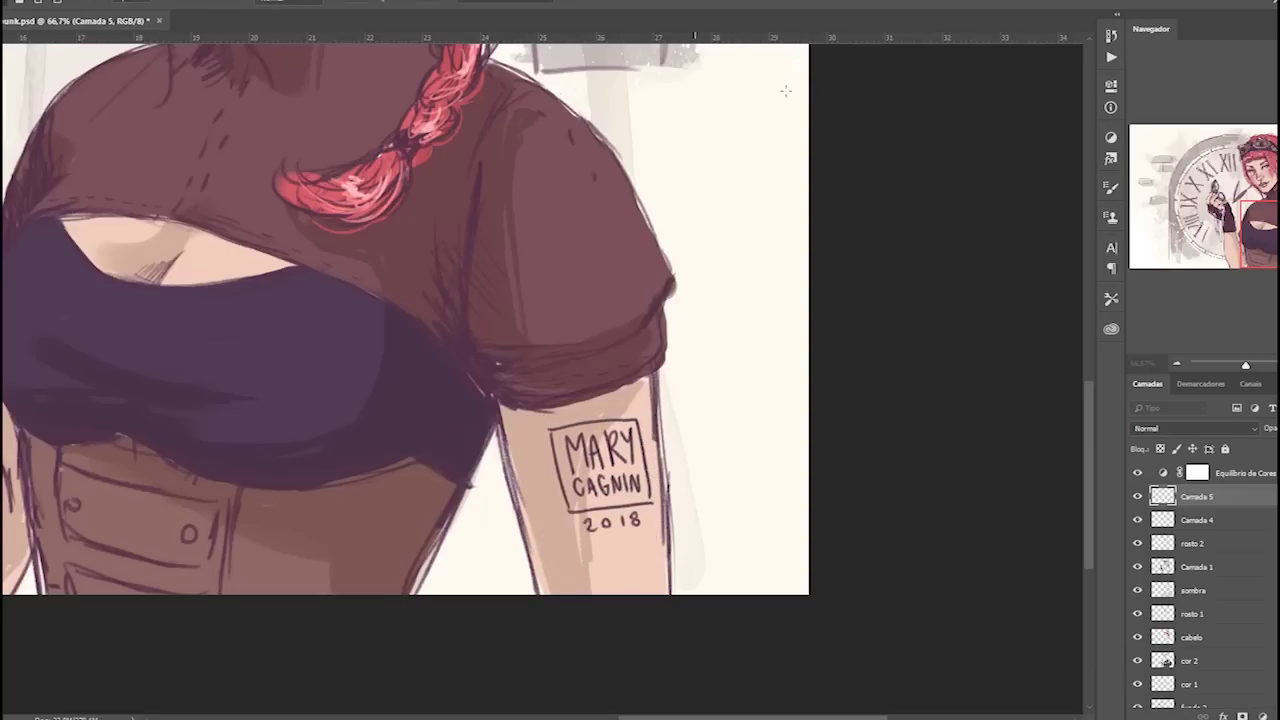
pyautogui.click(1177, 365)
pyautogui.click(1177, 365)
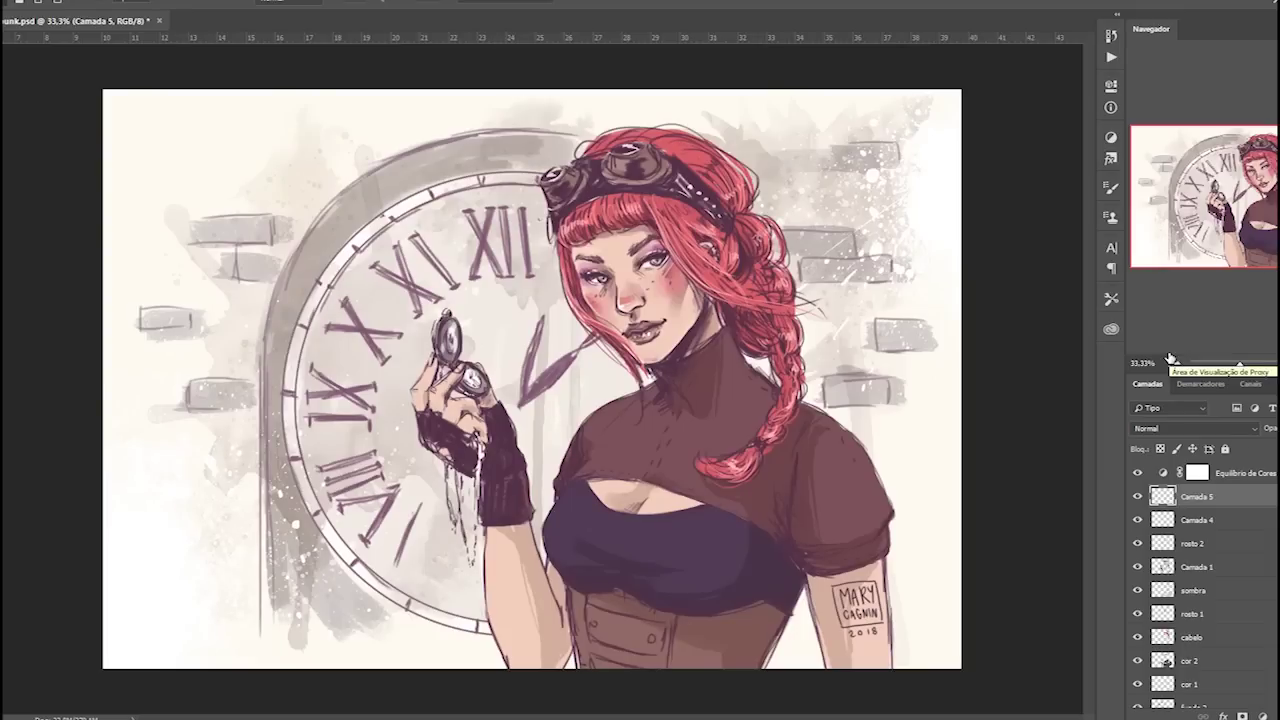
pyautogui.hotkey('ctrl', 's')
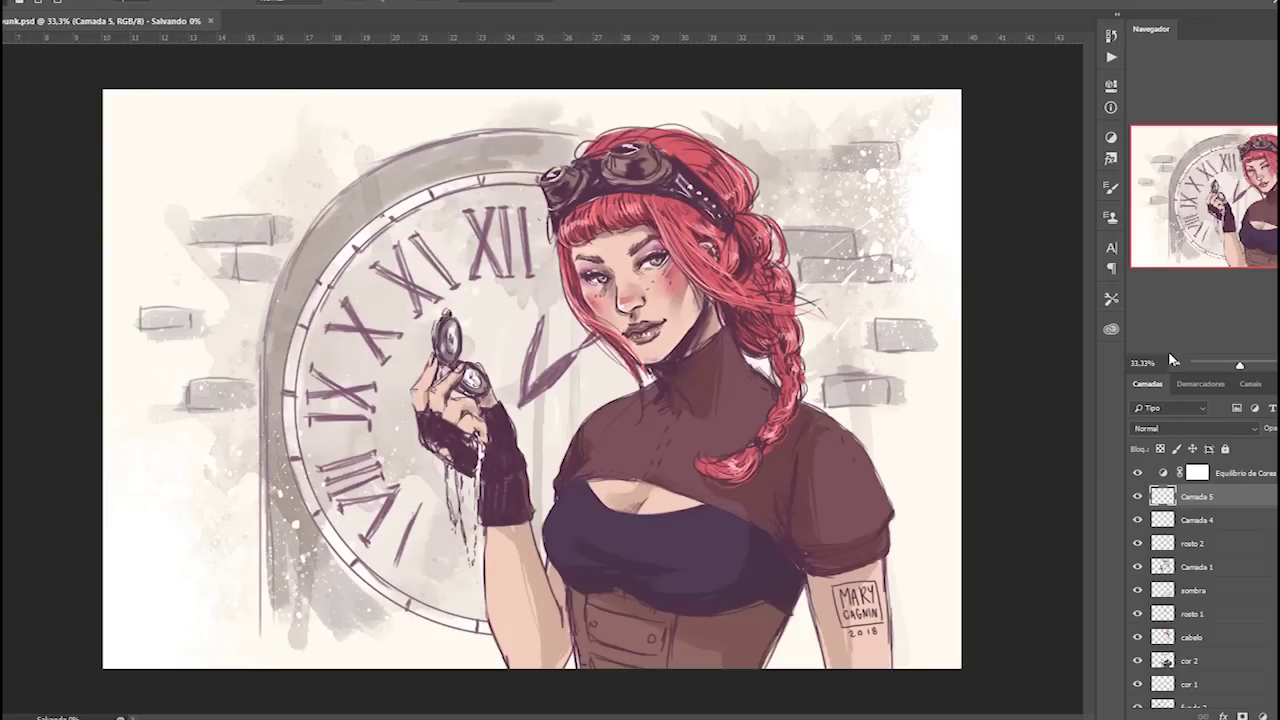